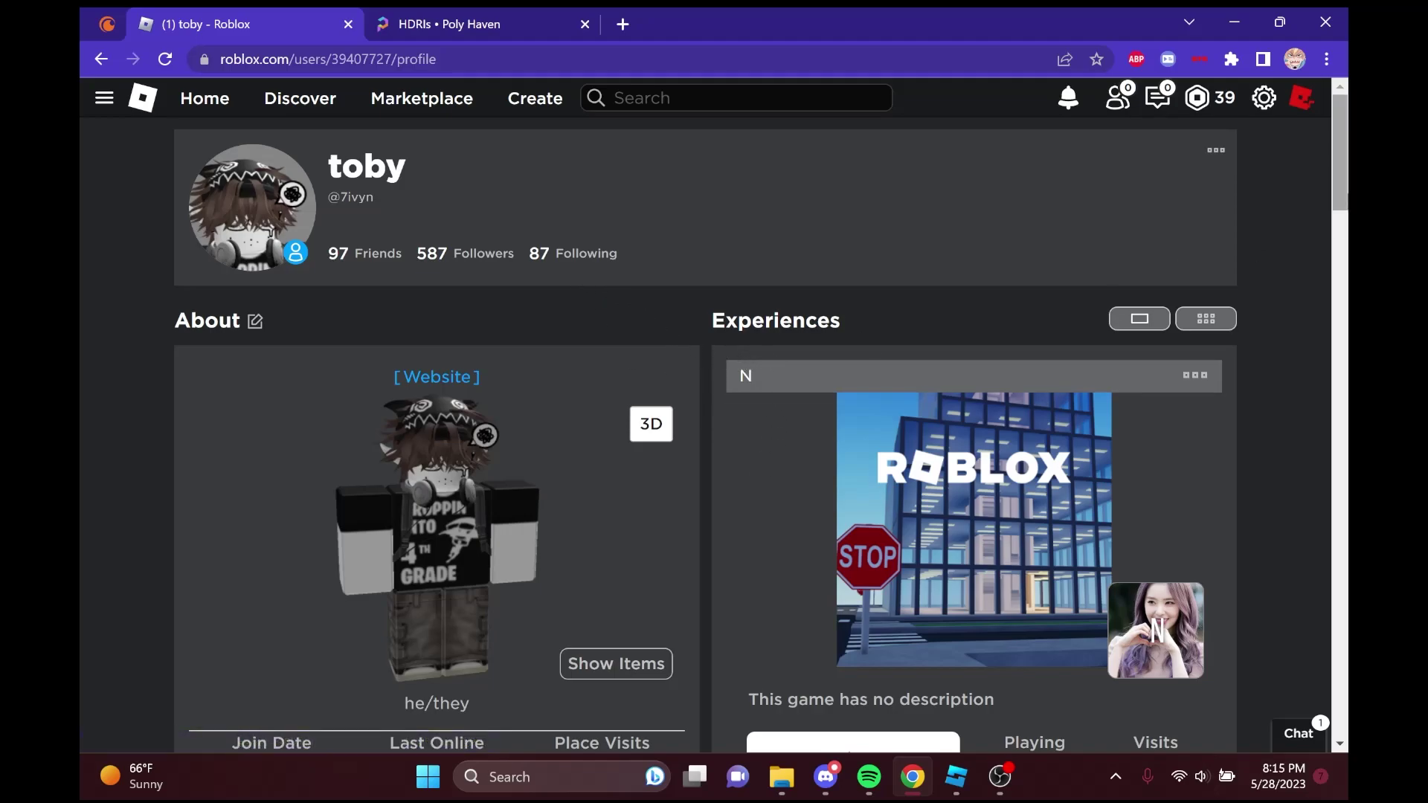
# Launch Roblox Studio from the taskbar to reach the new-place template gallery.
pyautogui.click(955, 776)
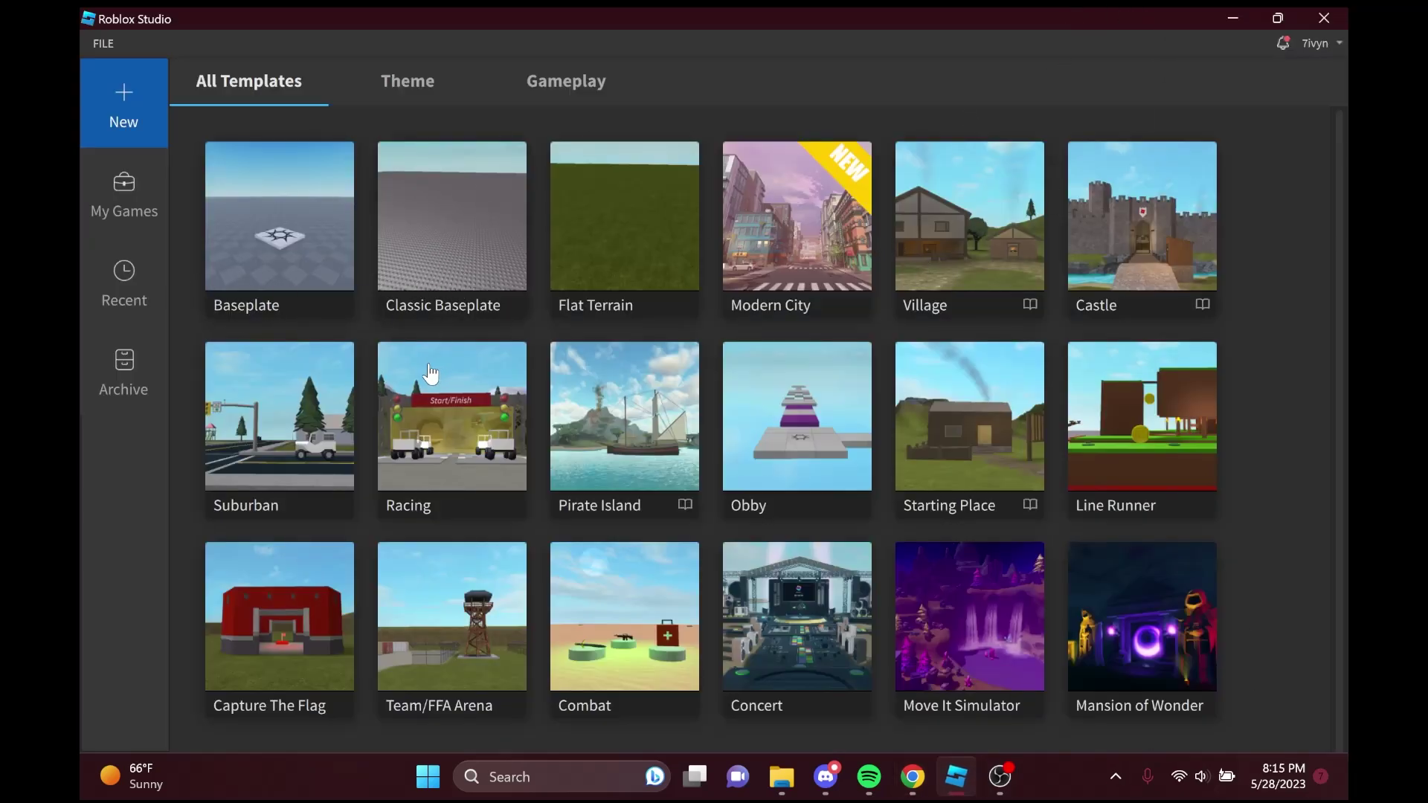
# Create a Classic Baseplate place and use Load Character to spawn your avatar as R6 by username.
pyautogui.click(493, 306)
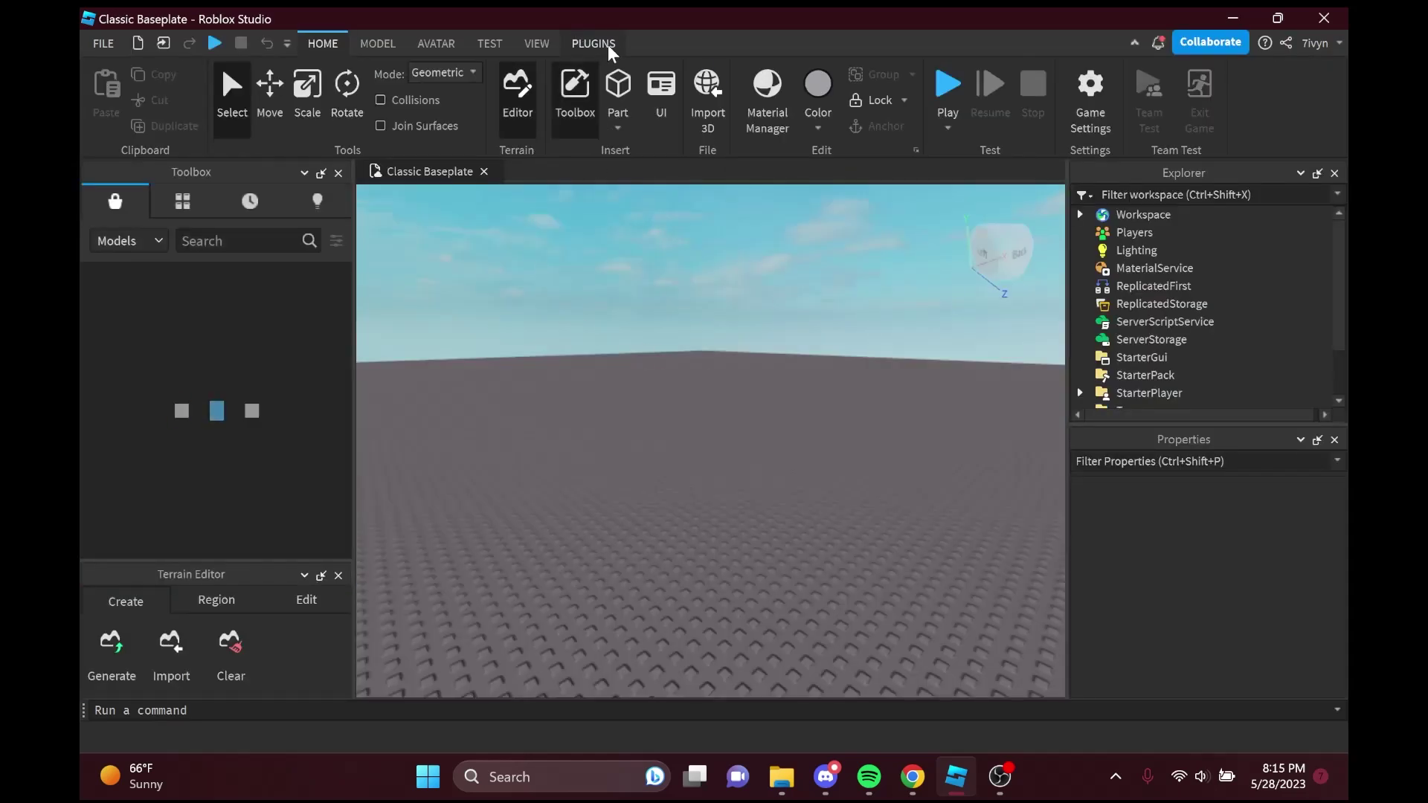
pyautogui.click(596, 45)
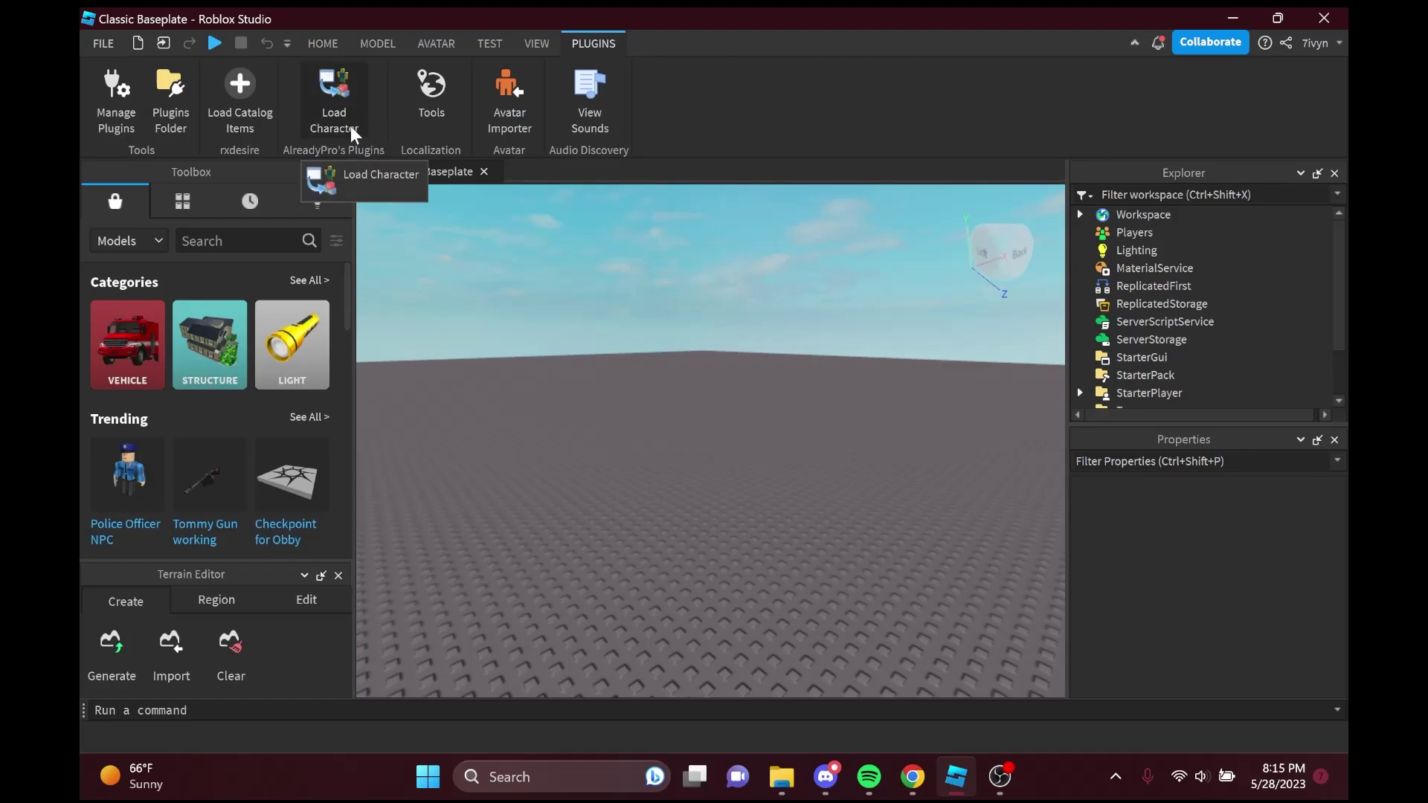
pyautogui.click(338, 100)
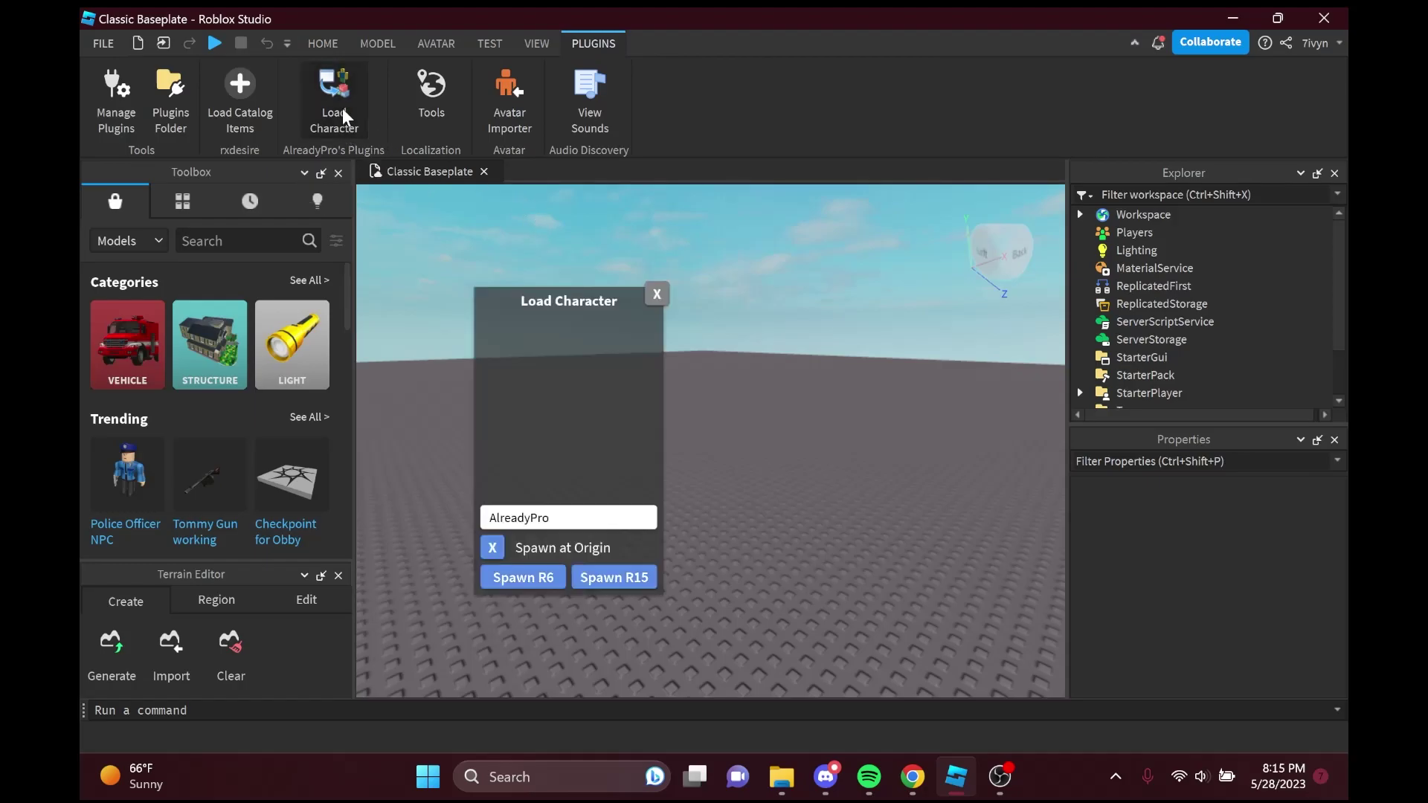
pyautogui.moveTo(553, 519); pyautogui.dragTo(487, 518)
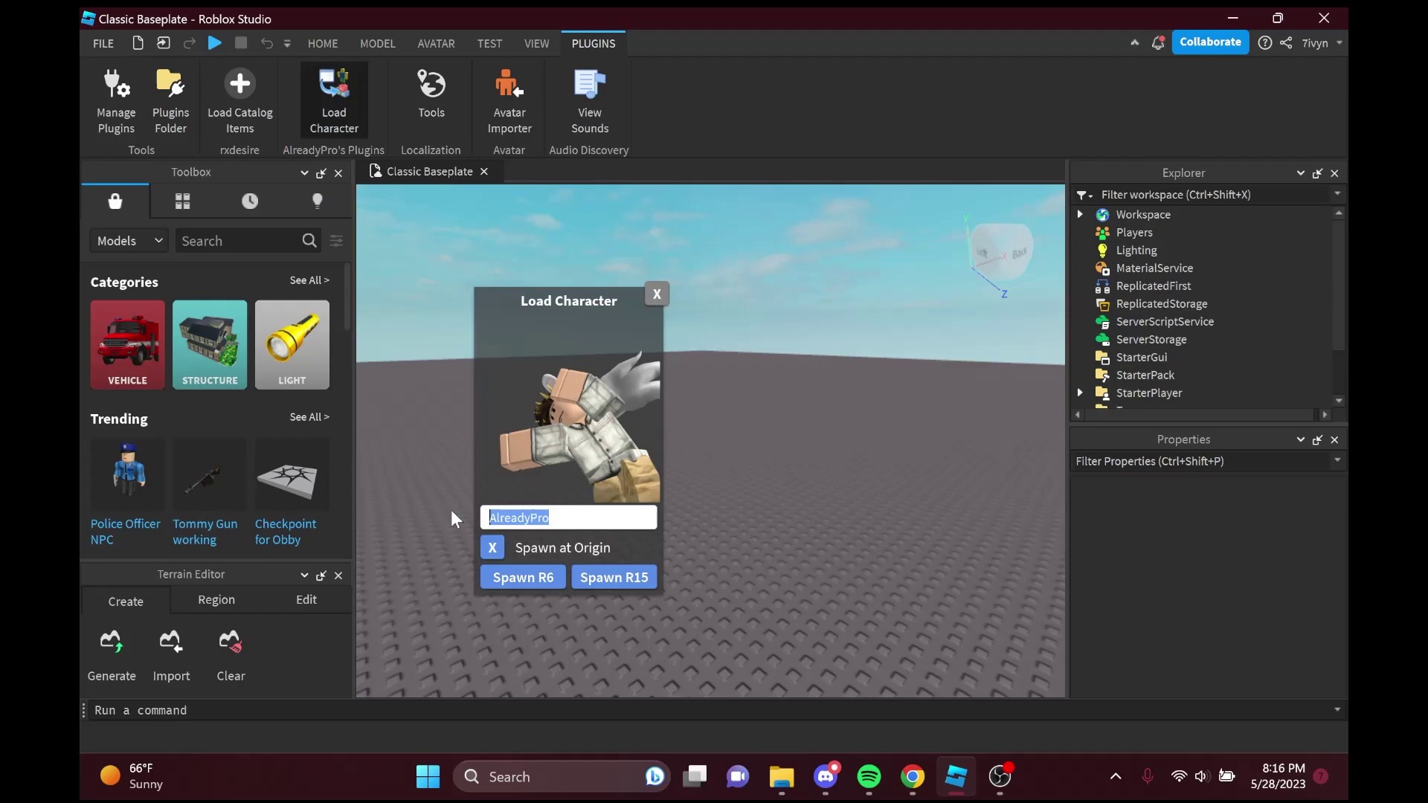
pyautogui.write('7ivyn')
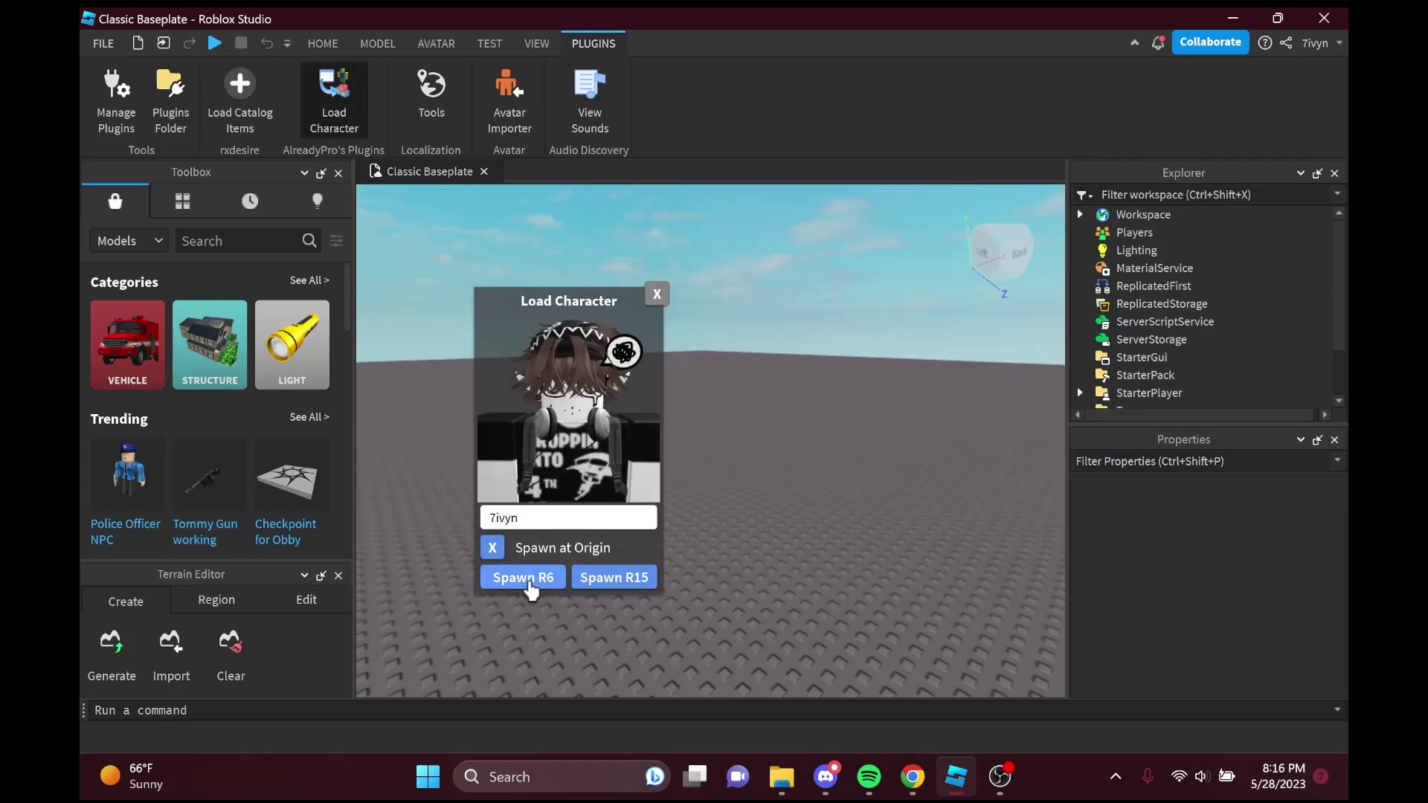
pyautogui.click(531, 586)
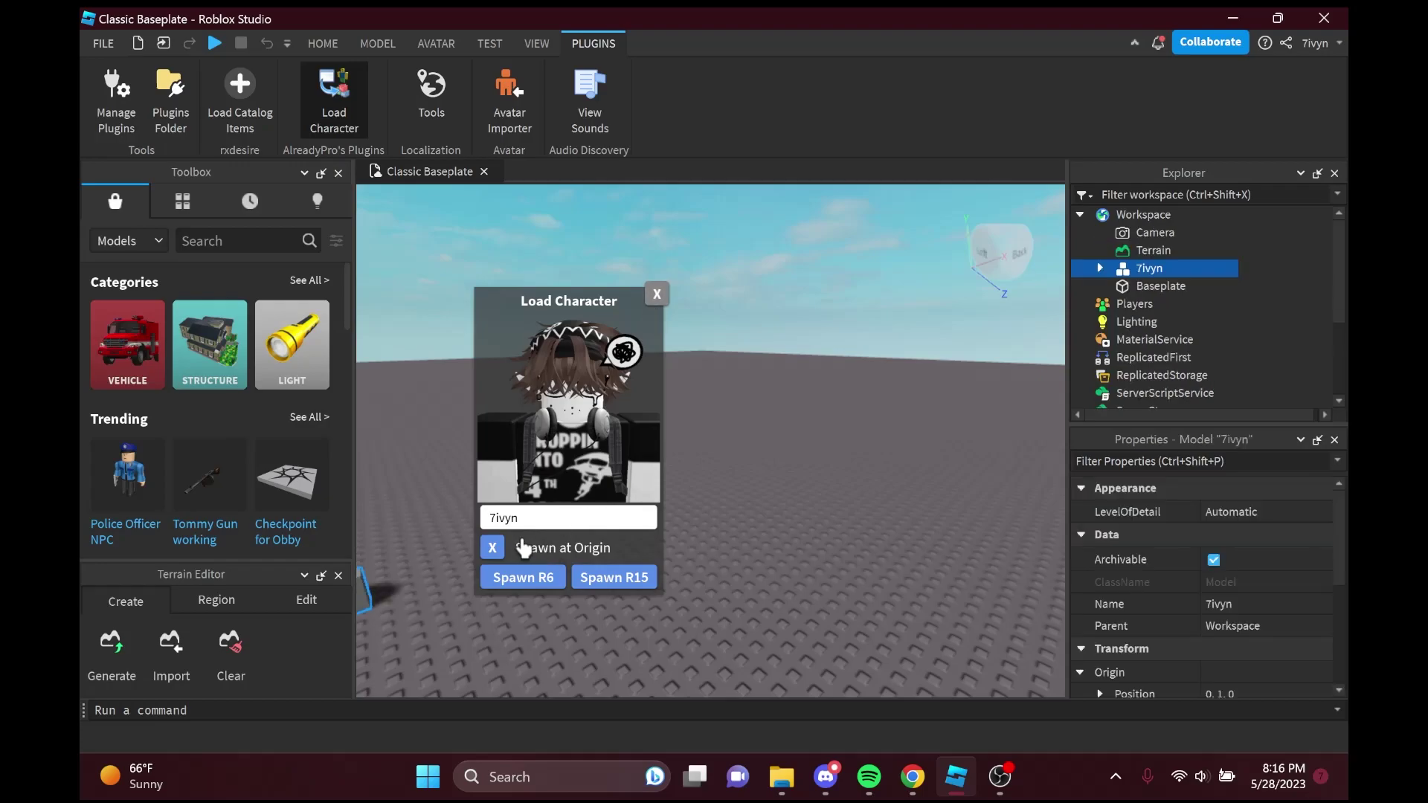
# Close the character loader, frame the spawned avatar, and expand its model in Explorer.
pyautogui.click(656, 294)
pyautogui.press('f')
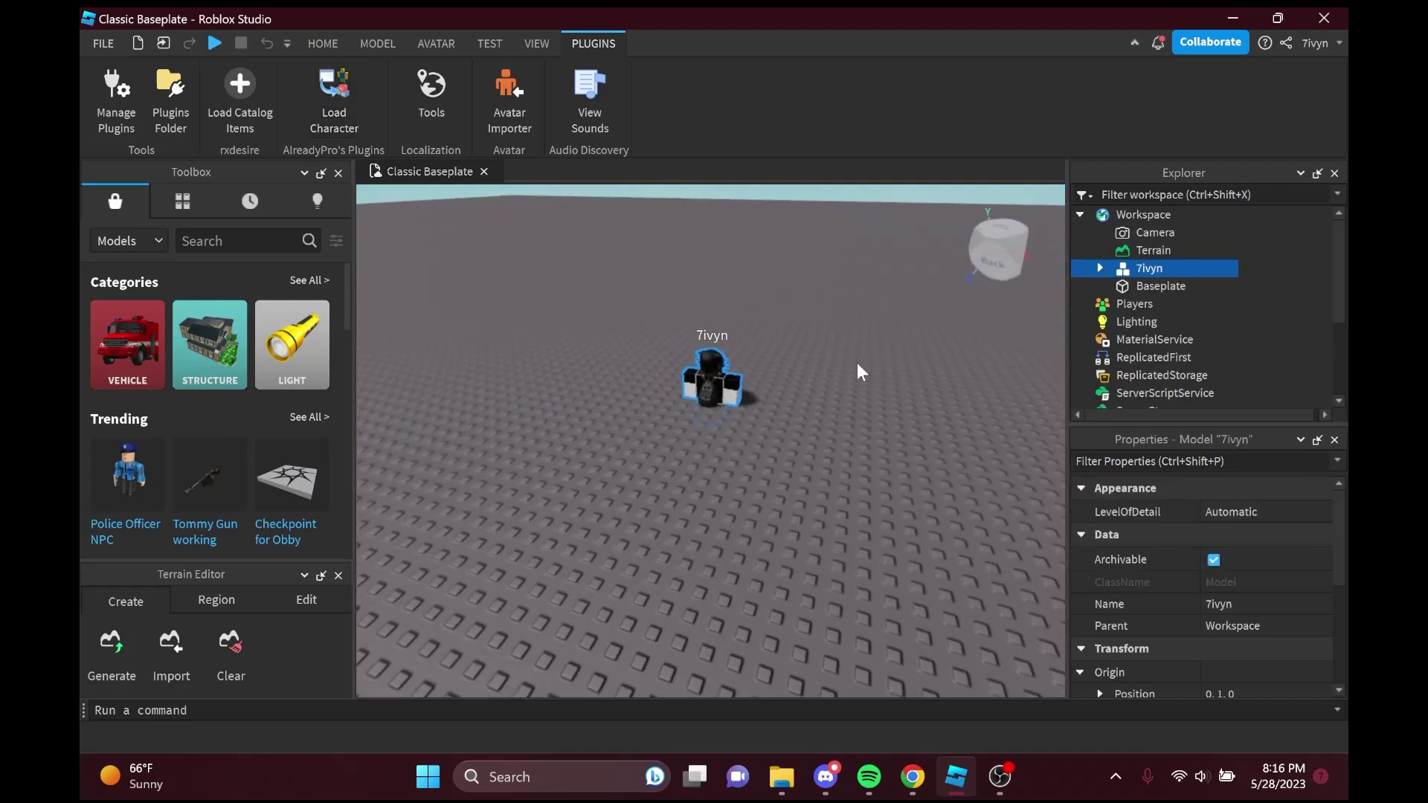
pyautogui.scroll(-3, 858, 363)
pyautogui.scroll(3, 858, 363)
pyautogui.scroll(-3, 859, 363)
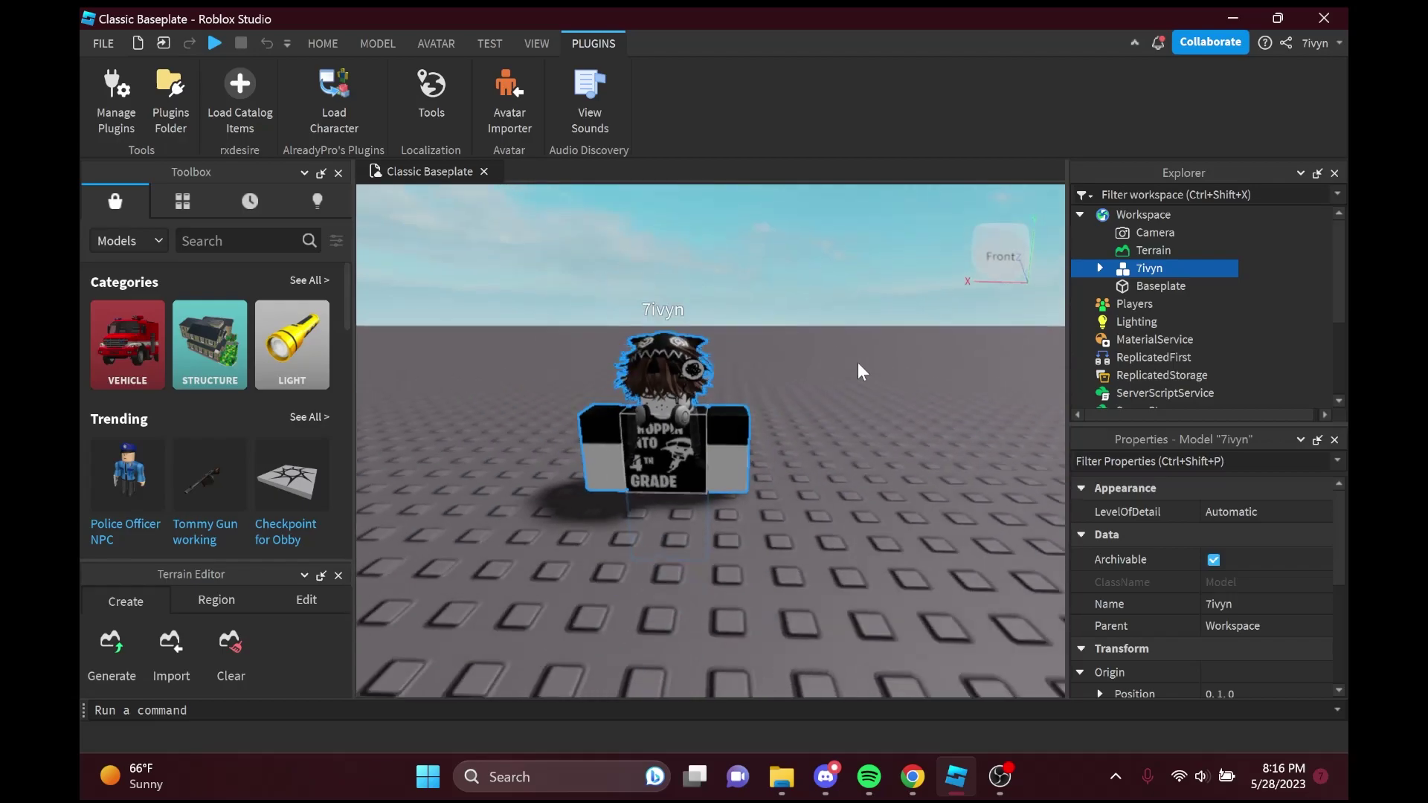
pyautogui.scroll(3, 858, 363)
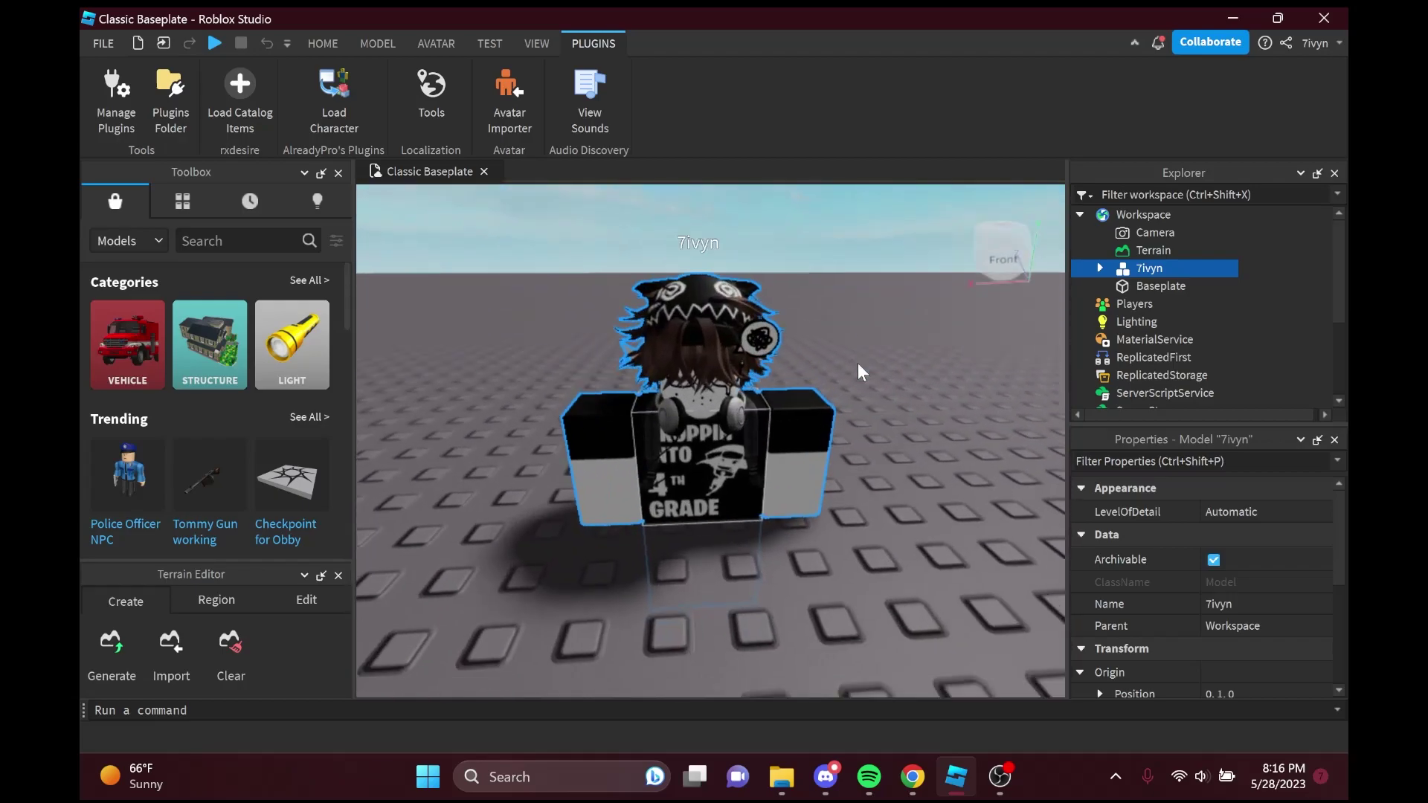
pyautogui.scroll(-3, 858, 362)
pyautogui.scroll(3, 859, 363)
pyautogui.scroll(-3, 858, 362)
pyautogui.scroll(1, 858, 363)
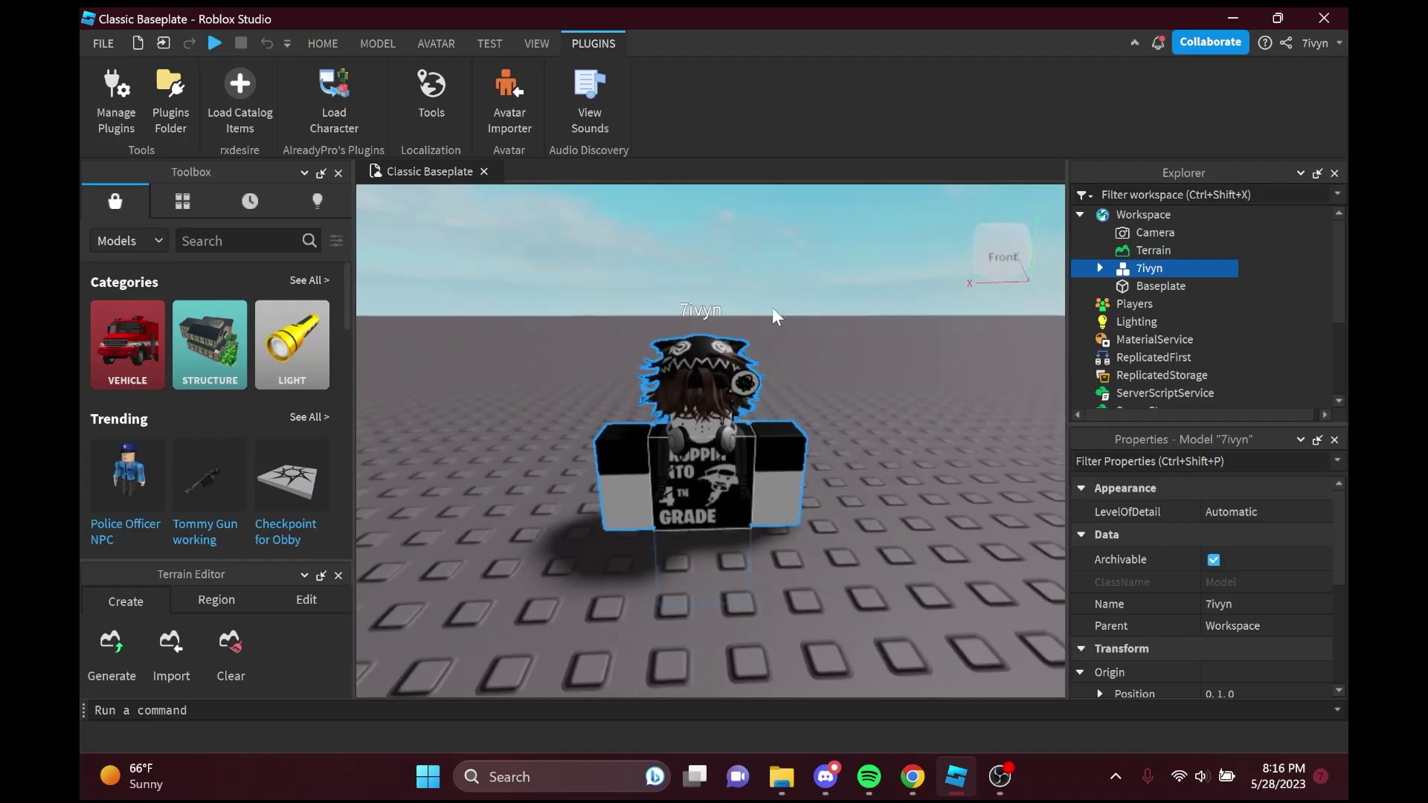
pyautogui.click(1100, 268)
pyautogui.scroll(-1, 1174, 324)
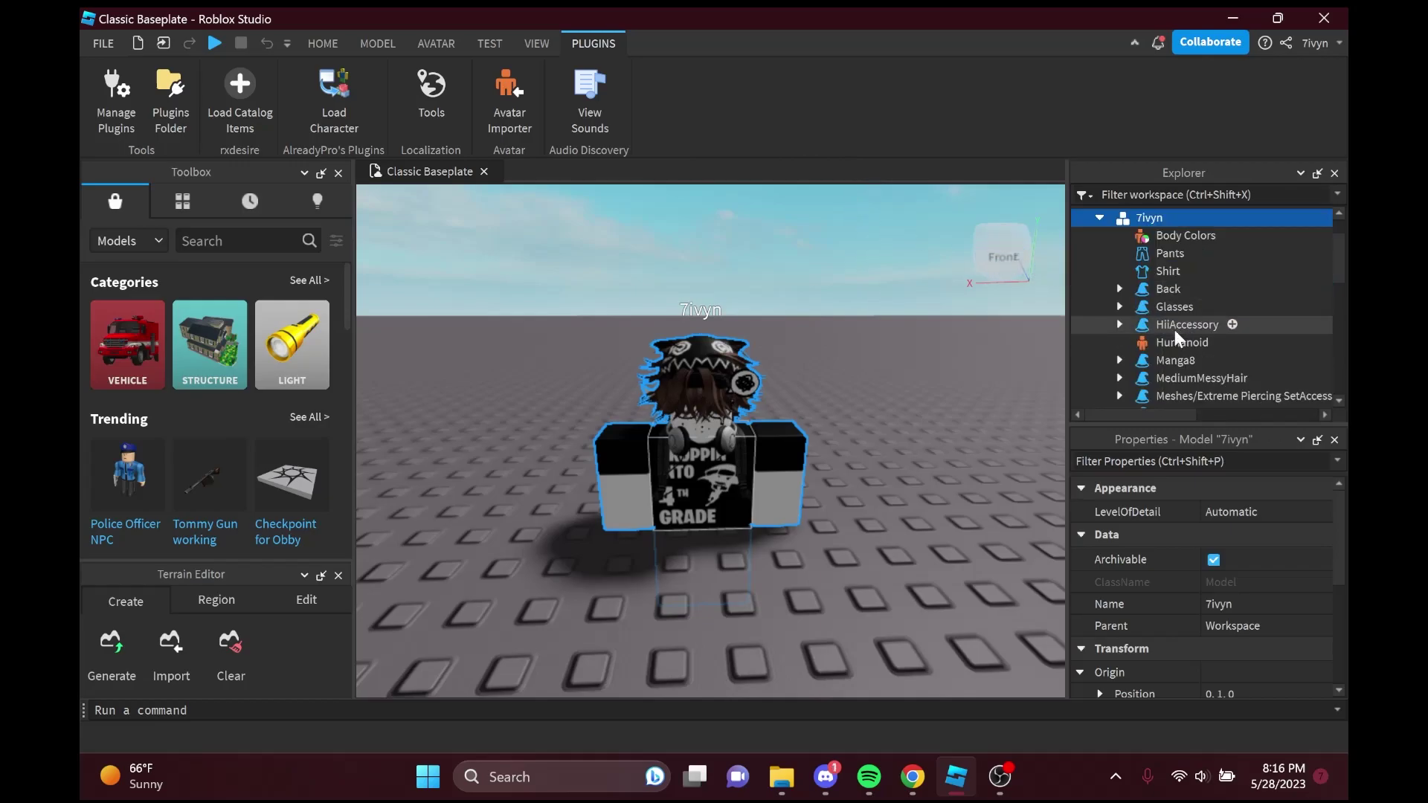
pyautogui.scroll(1, 1175, 329)
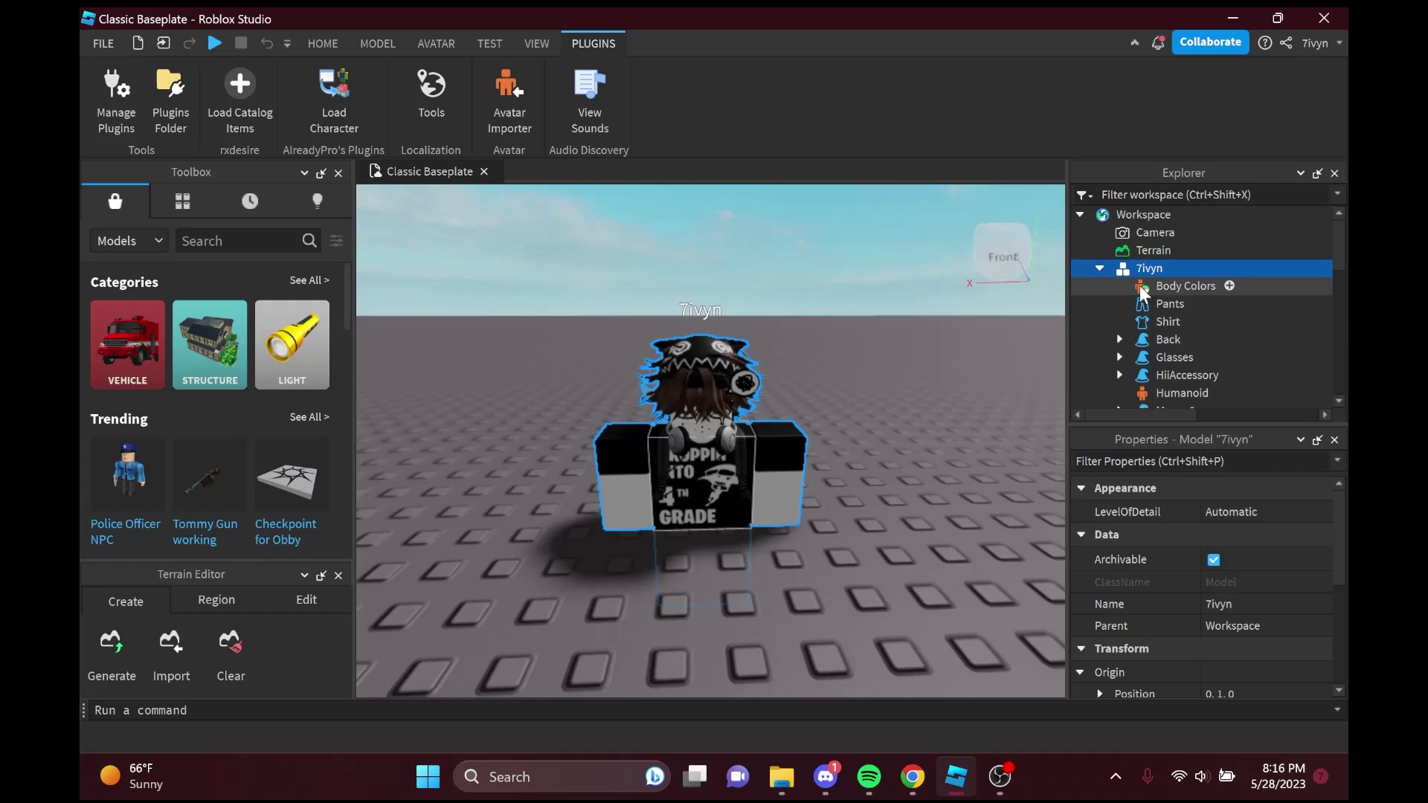
# Delete all accessories: Back, Glasses, HiiAccessory, Manga8, MediumMessyHair, piercing and annoyedAccessory.
pyautogui.click(1166, 340)
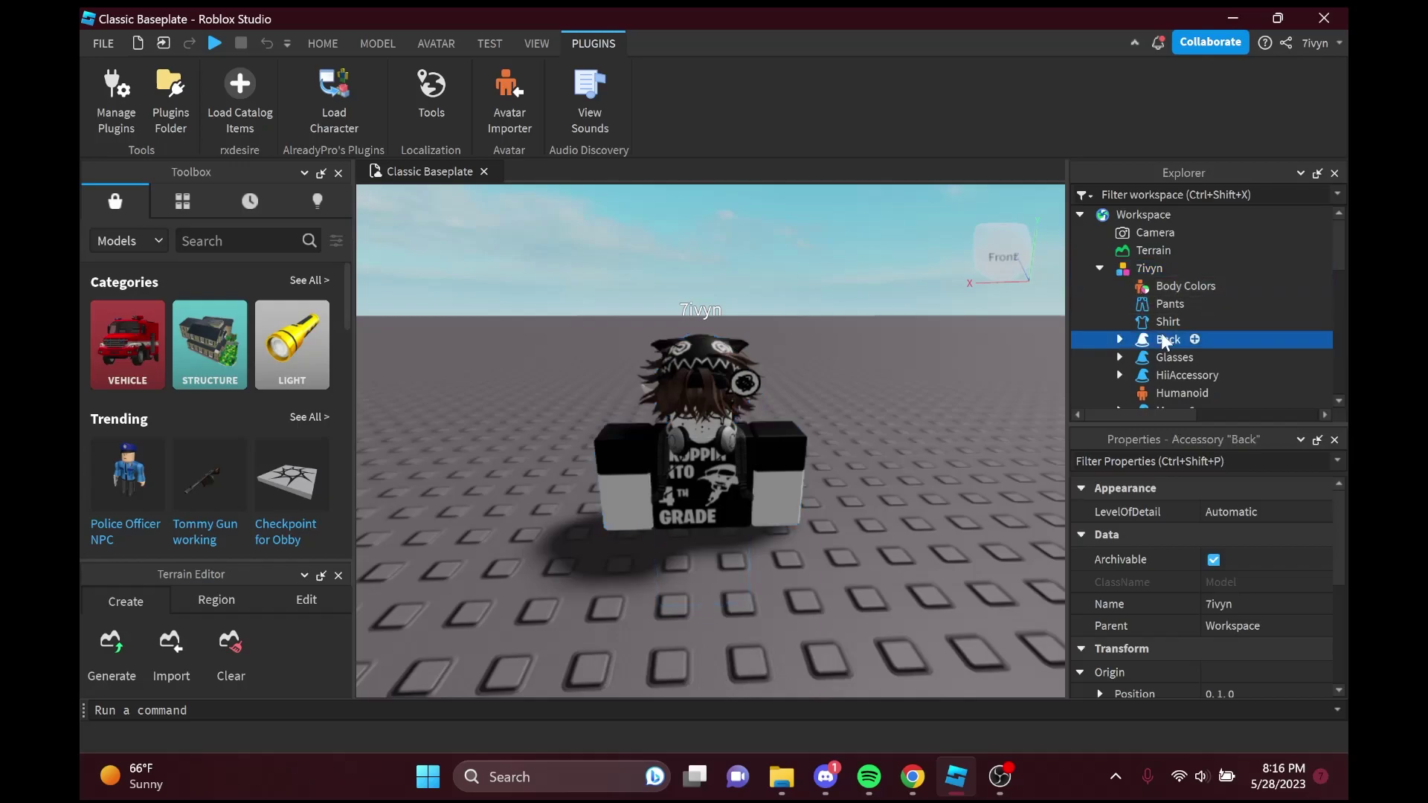
pyautogui.keyDown('shift'); pyautogui.click(1169, 375); pyautogui.keyUp('shift')
pyautogui.press('Delete')
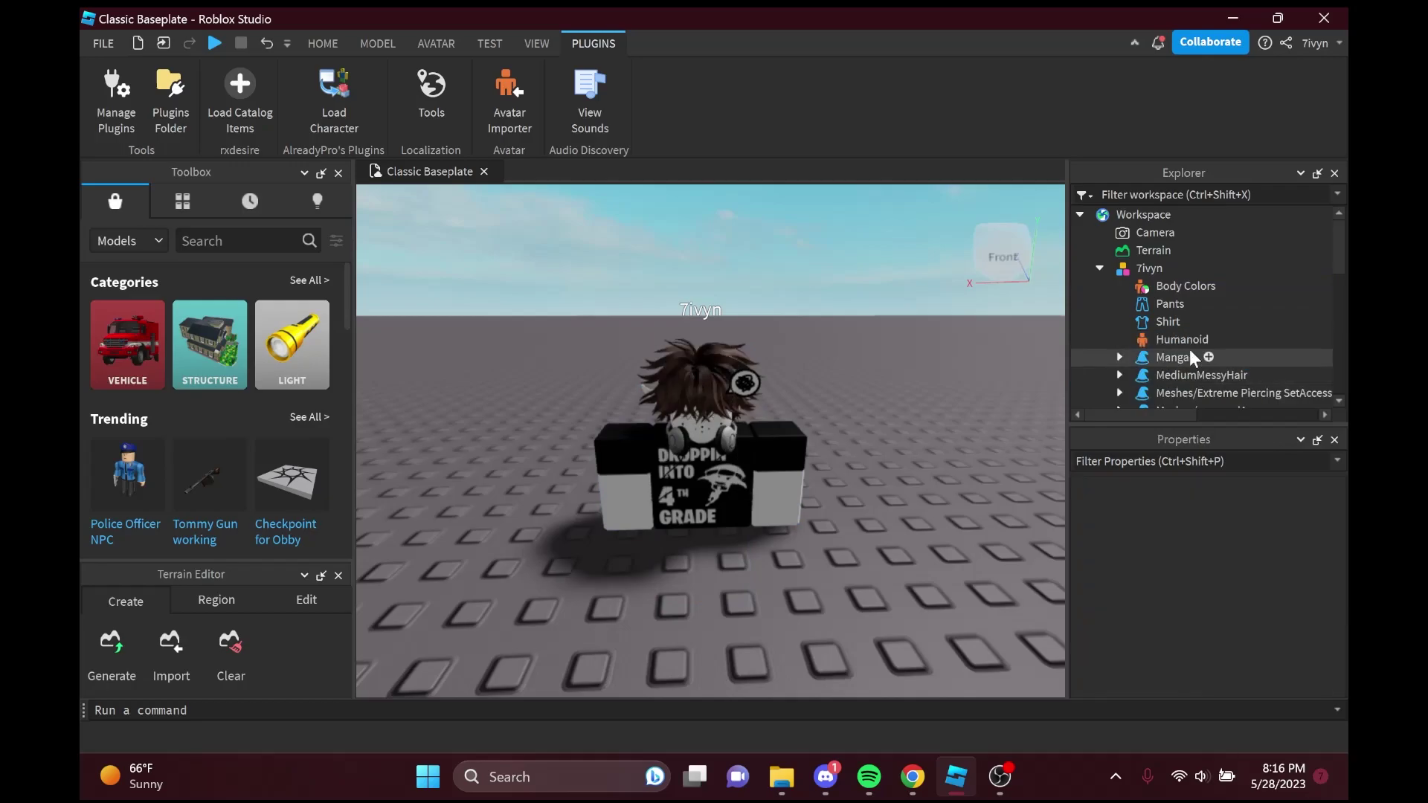
pyautogui.click(1164, 359)
pyautogui.press('Delete')
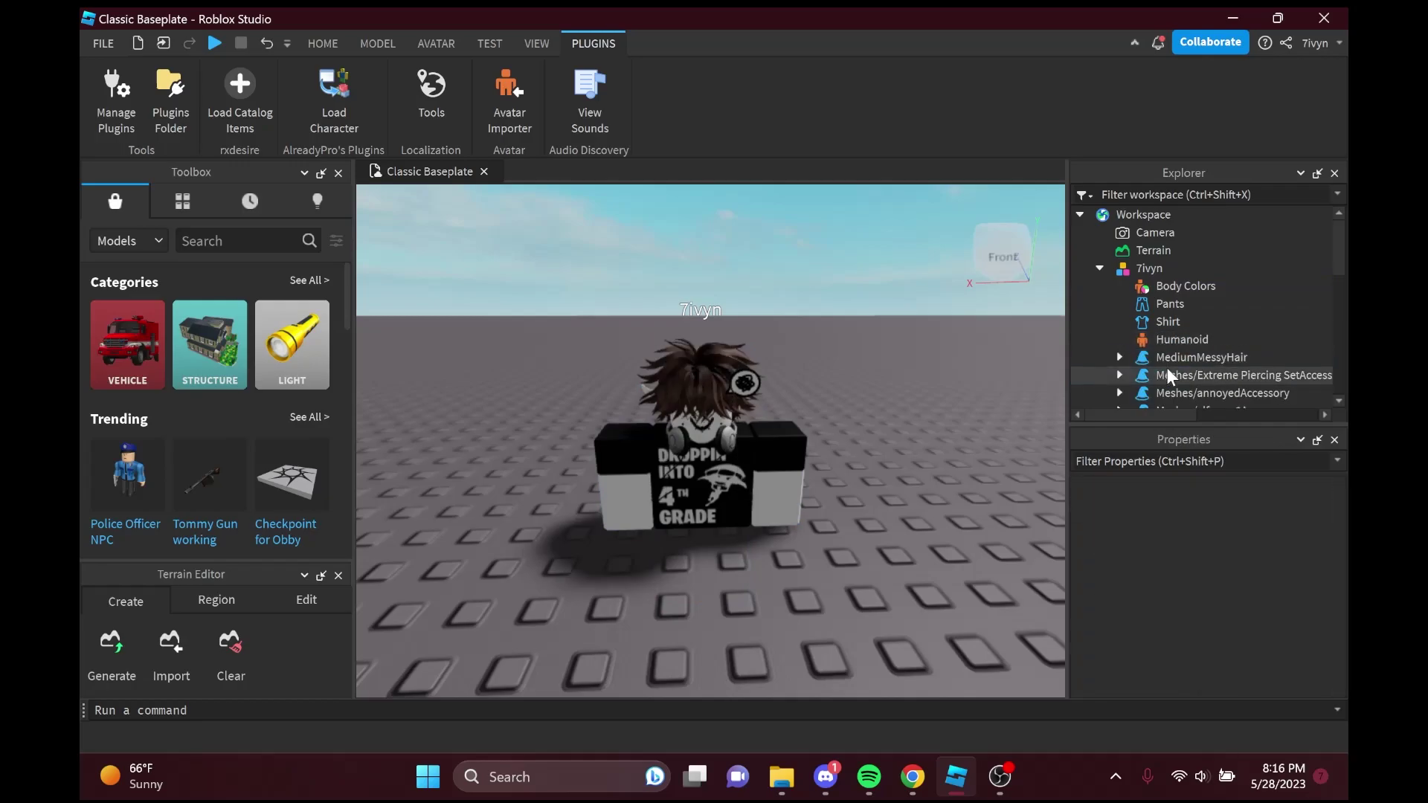
pyautogui.click(1171, 357)
pyautogui.keyDown('shift'); pyautogui.click(1175, 377); pyautogui.keyUp('shift')
pyautogui.keyDown('shift'); pyautogui.click(1177, 387); pyautogui.keyUp('shift')
pyautogui.press('Delete')
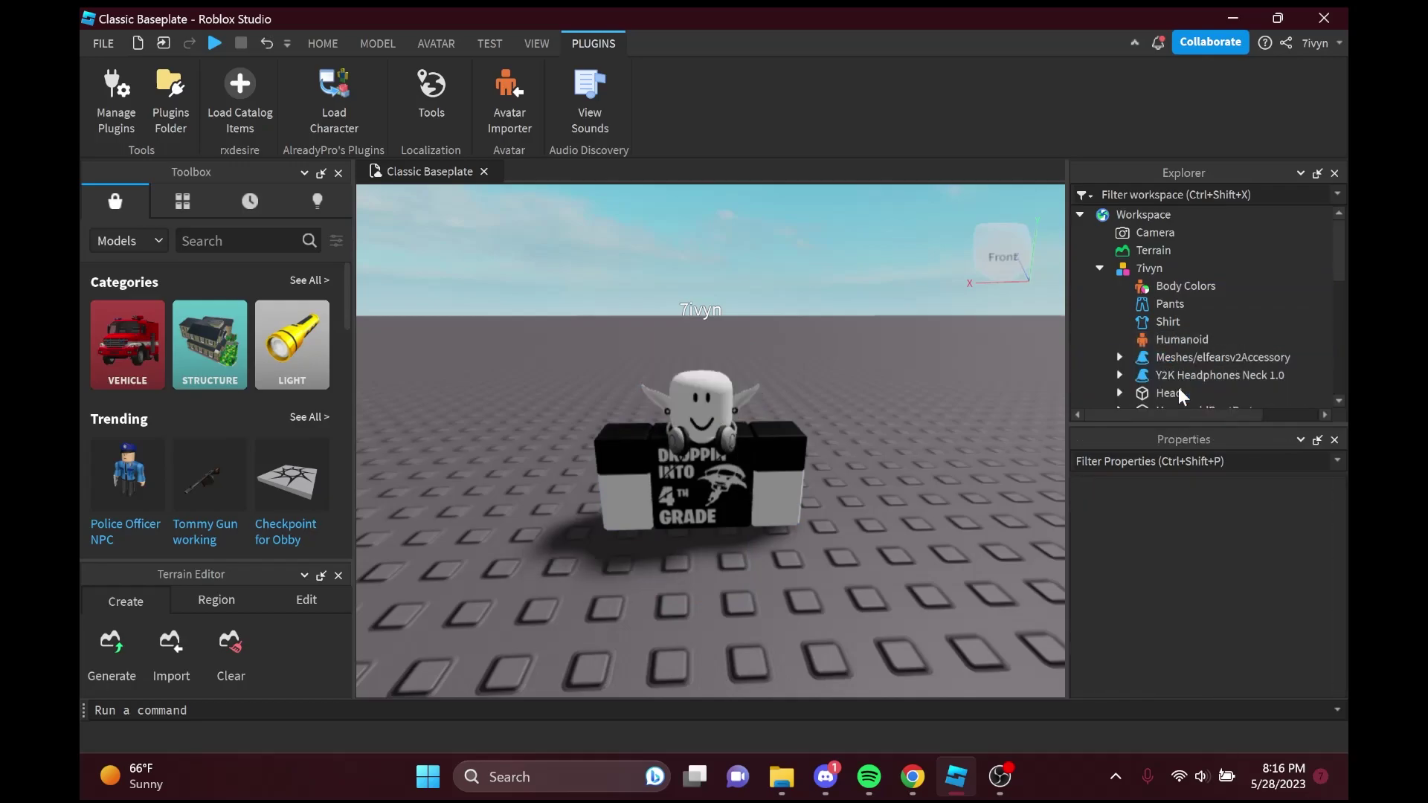
# Delete the avatar's Shirt and Pants, then go back to the browser's Marketplace link.
pyautogui.click(1166, 324)
pyautogui.keyDown('shift'); pyautogui.click(1169, 305); pyautogui.keyUp('shift')
pyautogui.press('Delete')
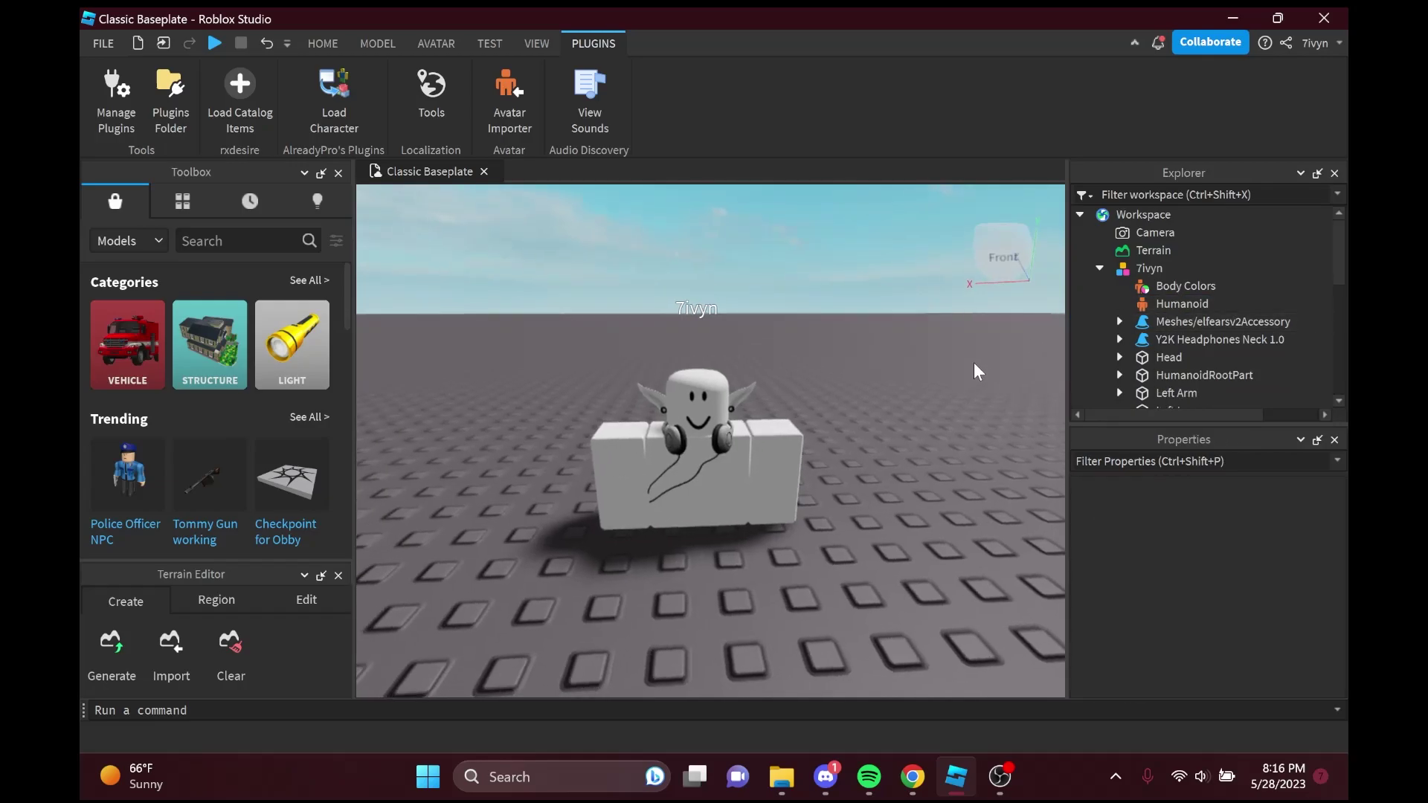
pyautogui.click(913, 776)
pyautogui.rightClick(416, 105)
# Open the Marketplace in a new tab, plus the green zombunny hat and white middle-part hair in tabs.
pyautogui.click(488, 117)
pyautogui.click(458, 11)
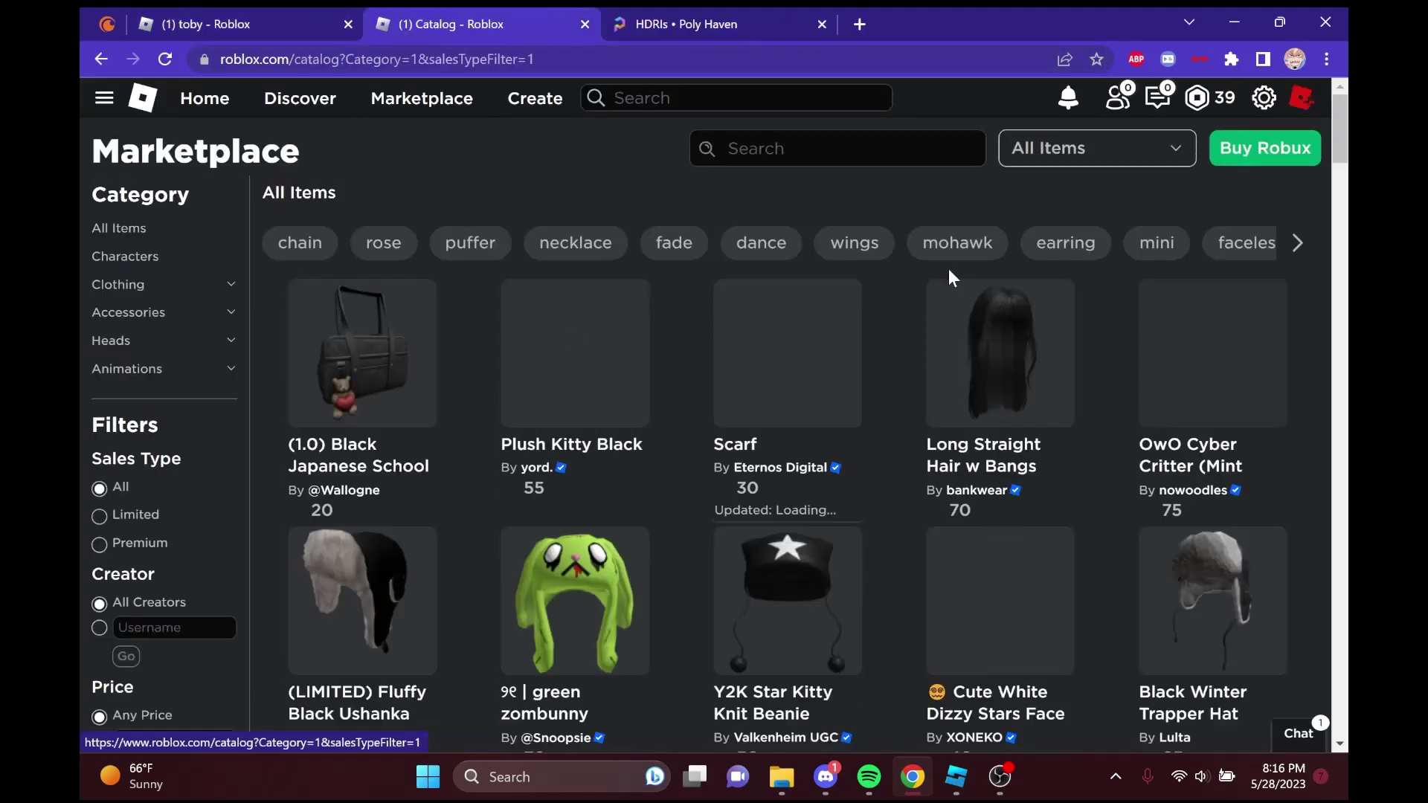
pyautogui.scroll(-1, 909, 355)
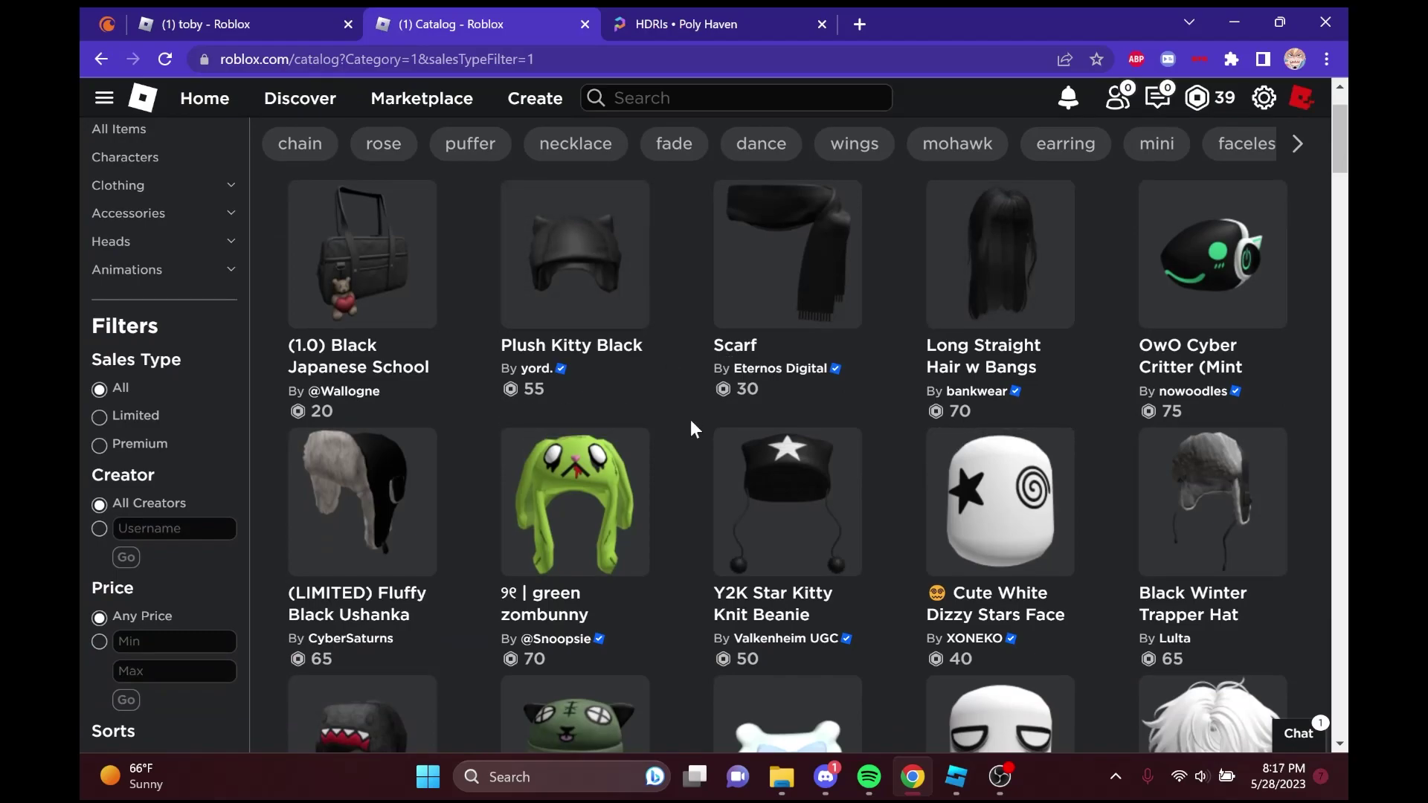
pyautogui.scroll(-2, 690, 419)
pyautogui.middleClick(641, 350)
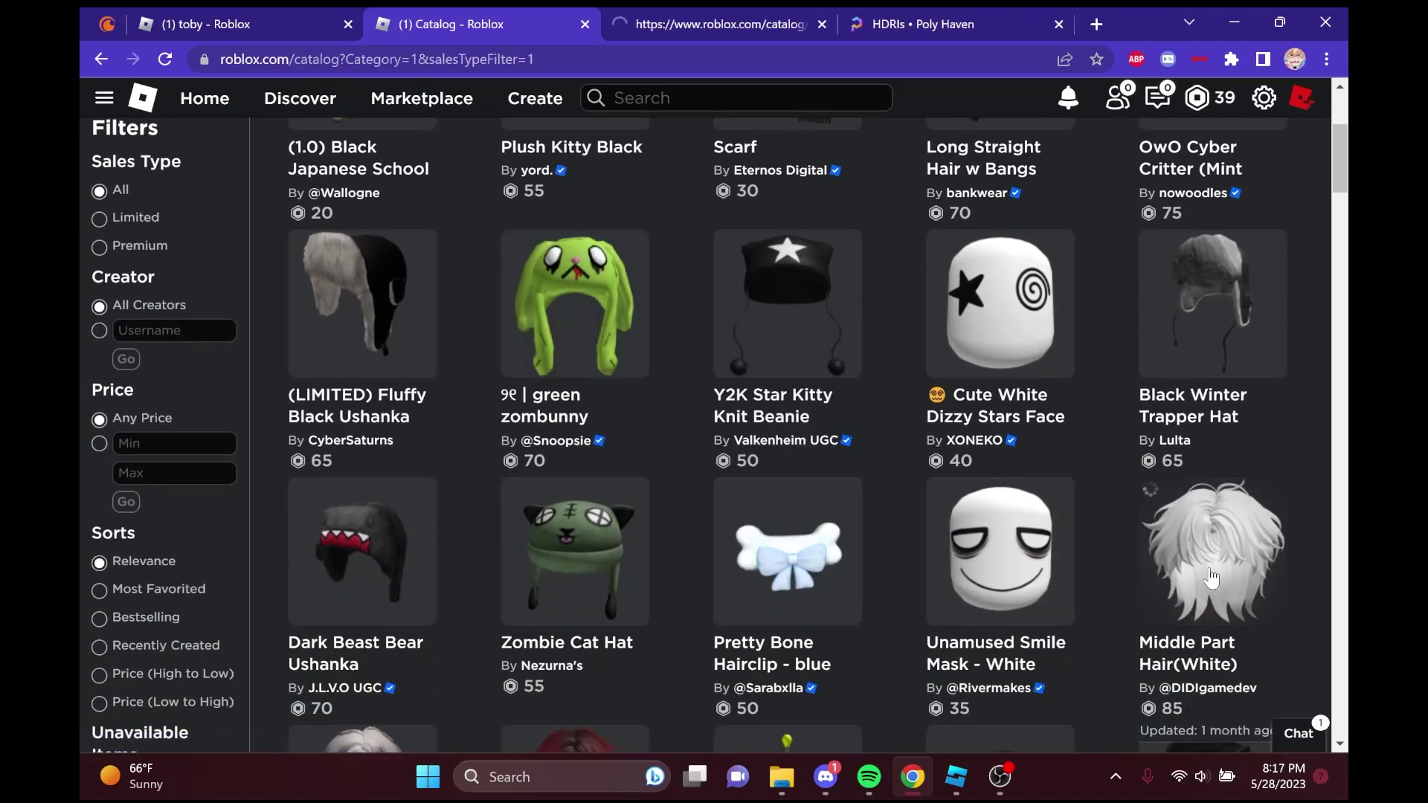
pyautogui.rightClick(959, 250)
pyautogui.click(989, 260)
pyautogui.scroll(3, 825, 394)
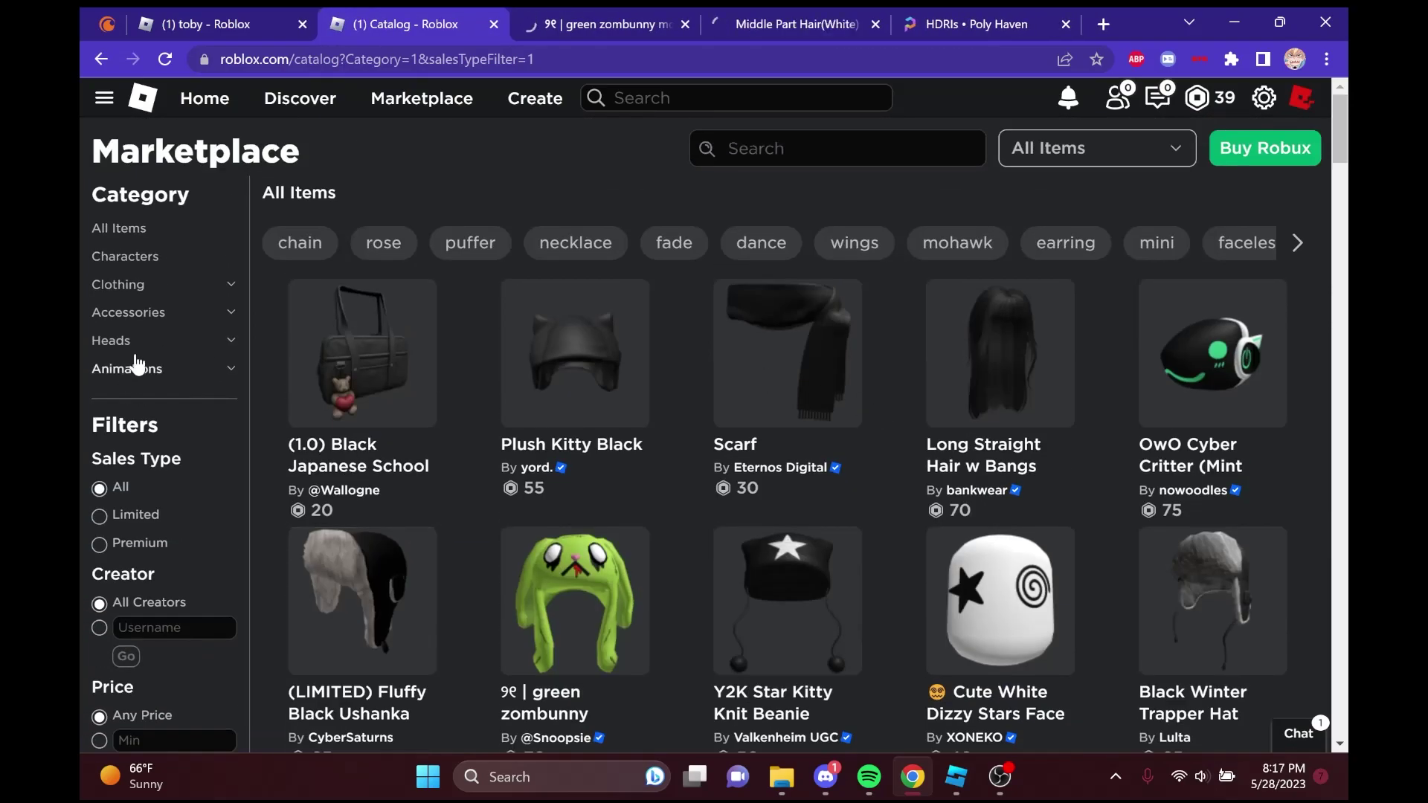
# Filter the catalog to clothing and open the vamp emo pants in a new tab.
pyautogui.click(126, 284)
pyautogui.keyDown('shift'); pyautogui.click(644, 273); pyautogui.keyUp('shift')
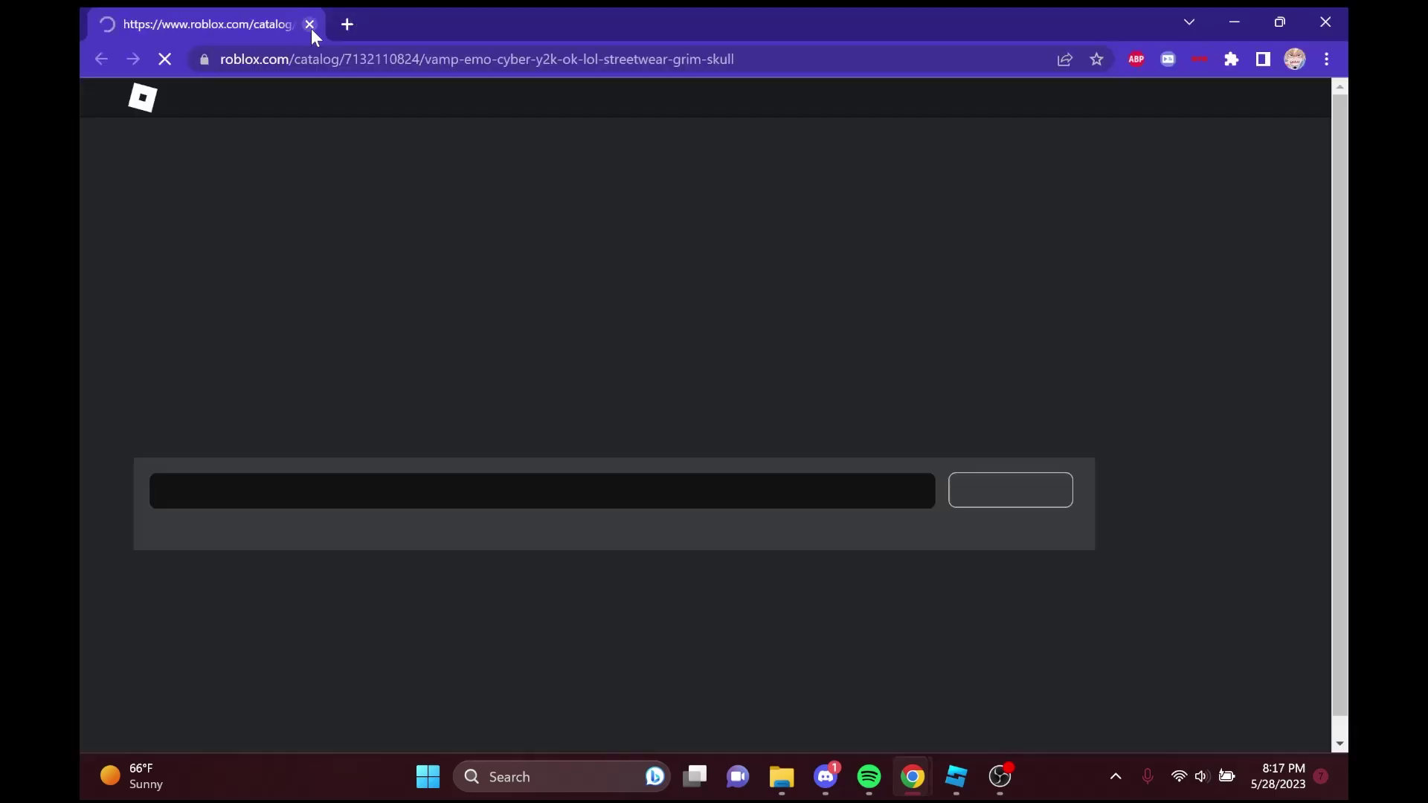
pyautogui.click(310, 24)
pyautogui.rightClick(628, 309)
pyautogui.click(665, 317)
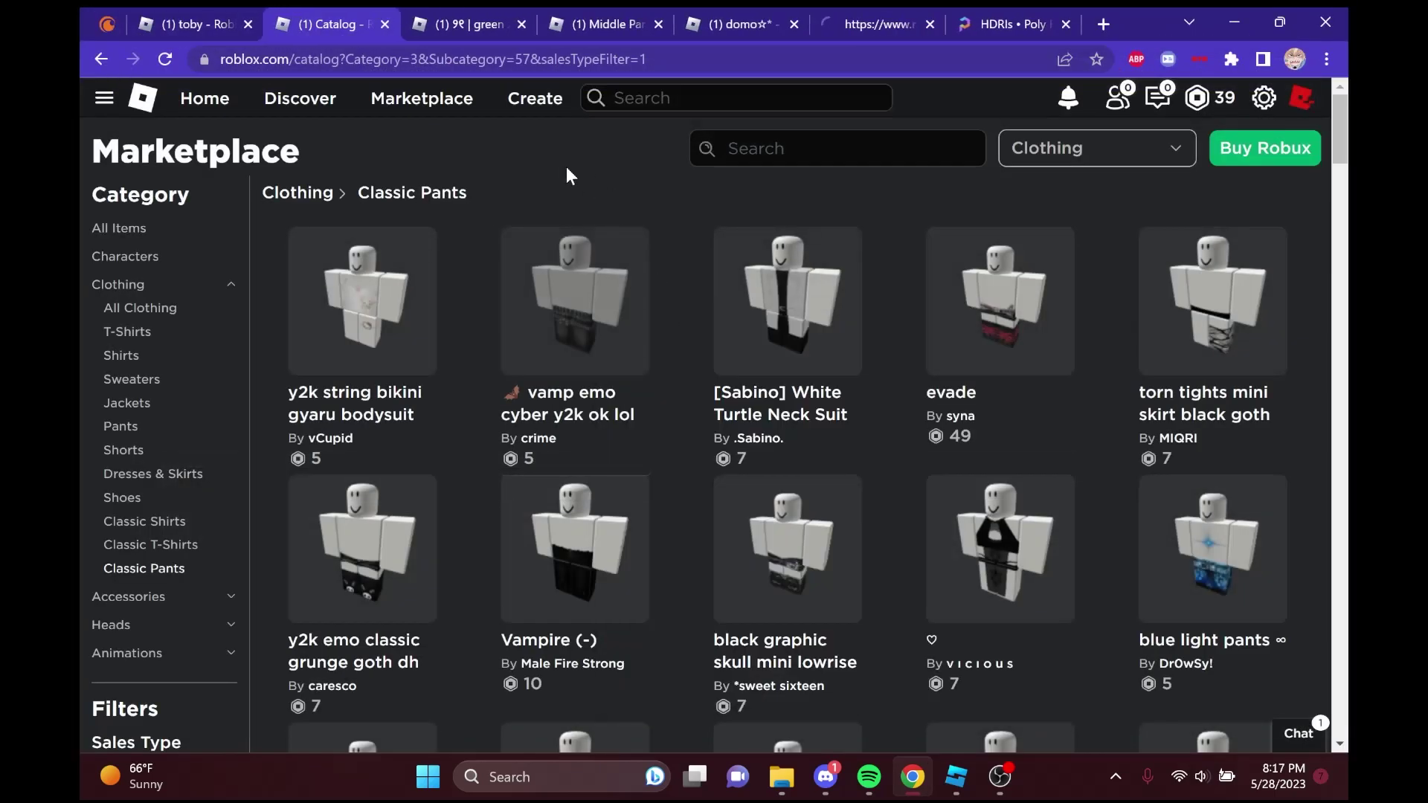
# Copy the green zombunny hat's item ID from its URL and return to Studio.
pyautogui.click(476, 22)
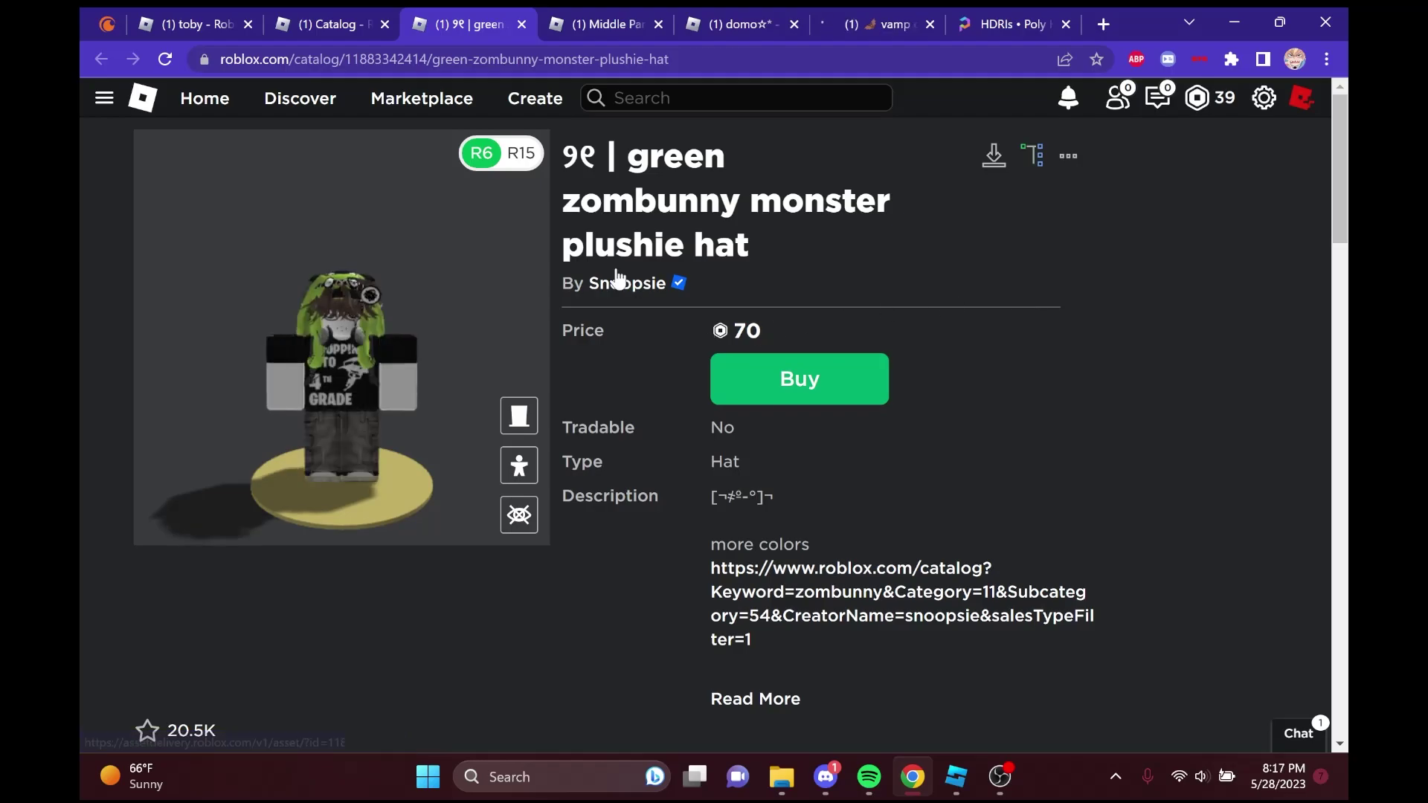
pyautogui.doubleClick(458, 59)
pyautogui.hotkey('ctrl', 'c')
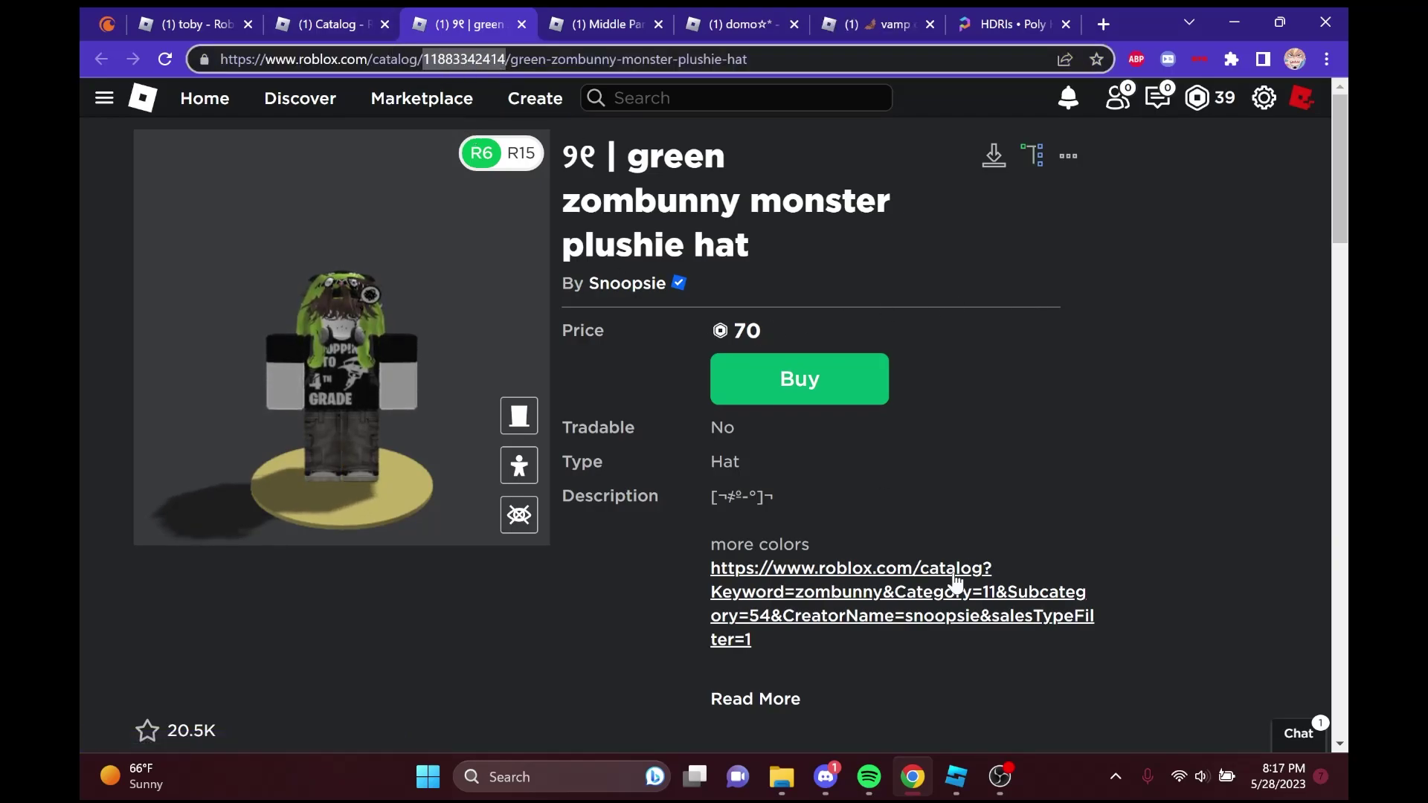
pyautogui.hotkey('alt', 'Tab')
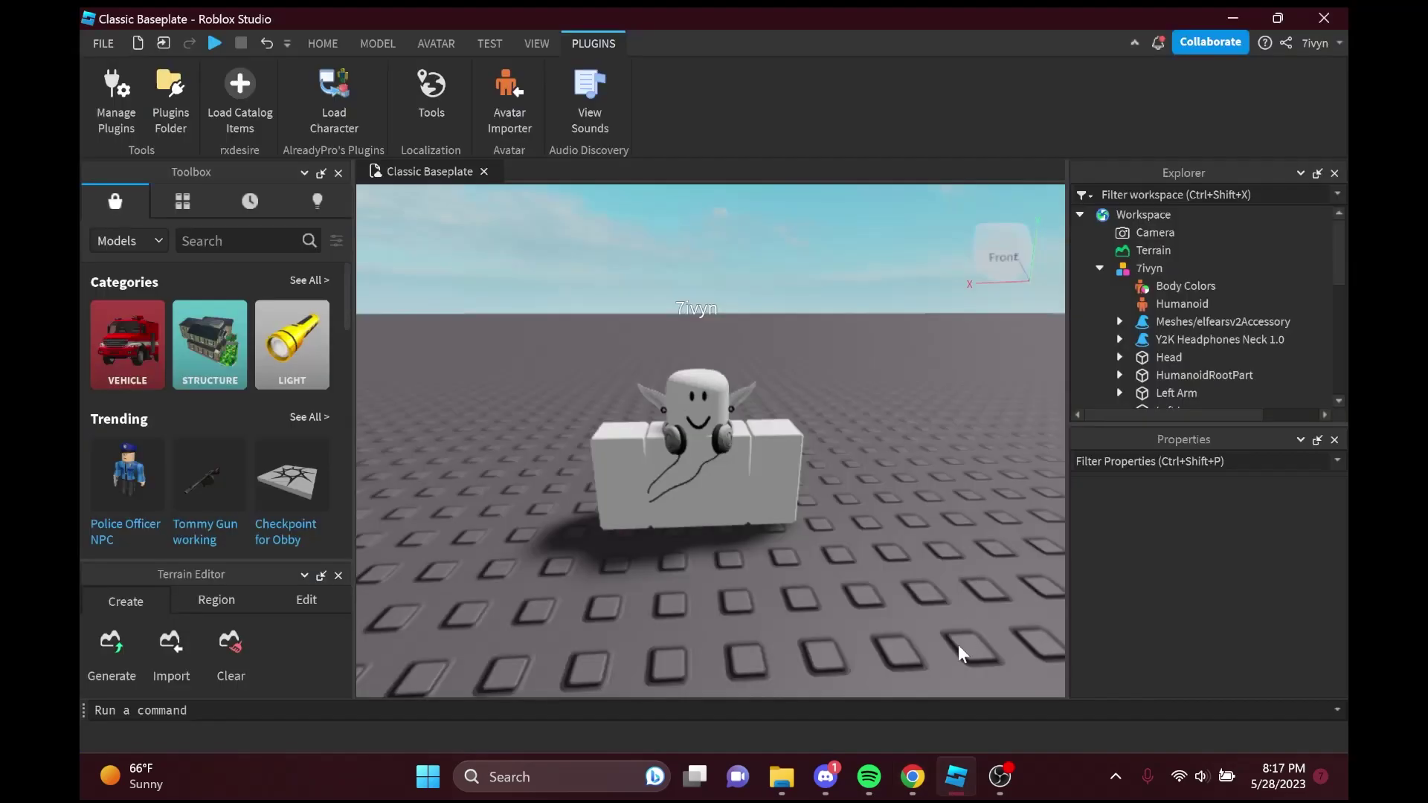
pyautogui.click(259, 111)
pyautogui.click(753, 465)
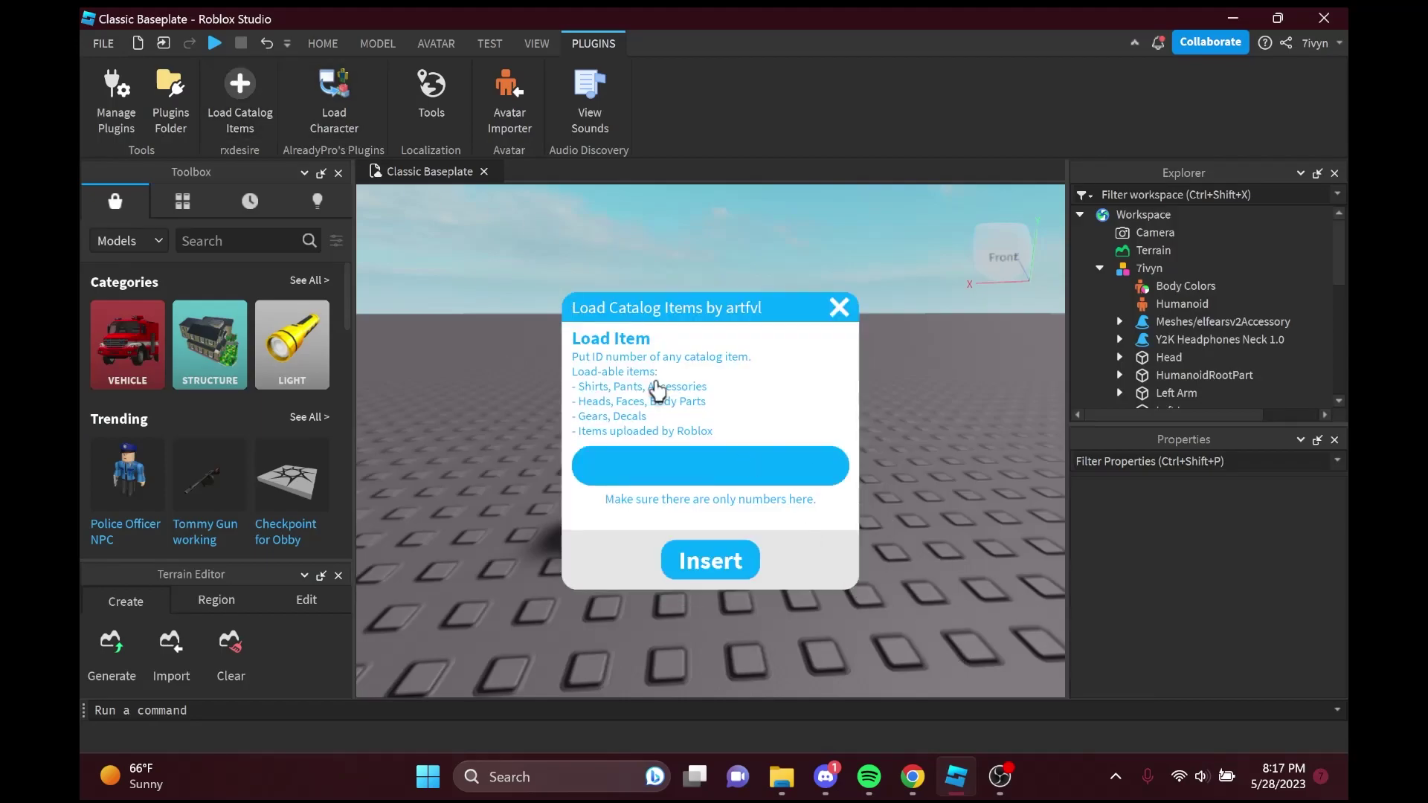
pyautogui.hotkey('ctrl', 'v')
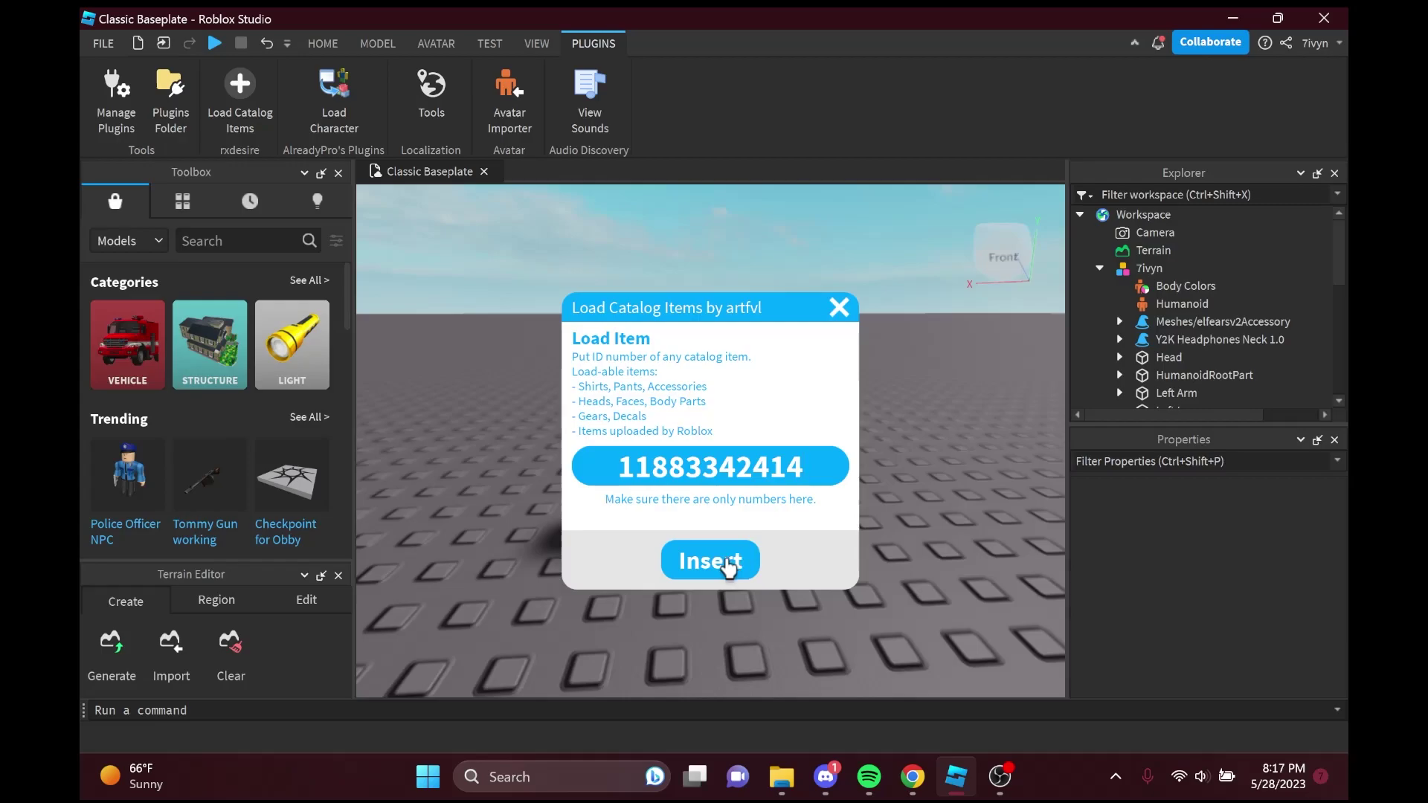
pyautogui.click(728, 567)
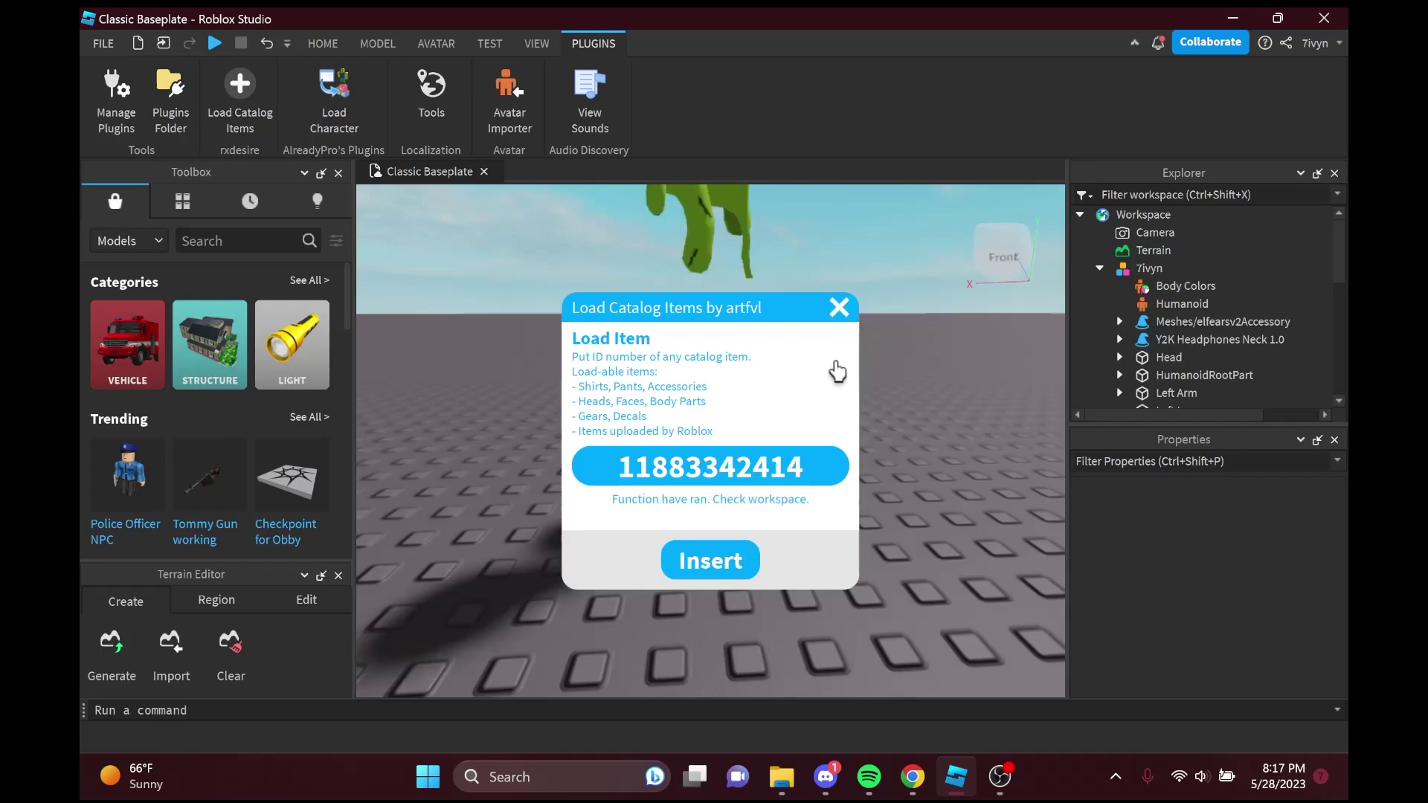
pyautogui.click(839, 308)
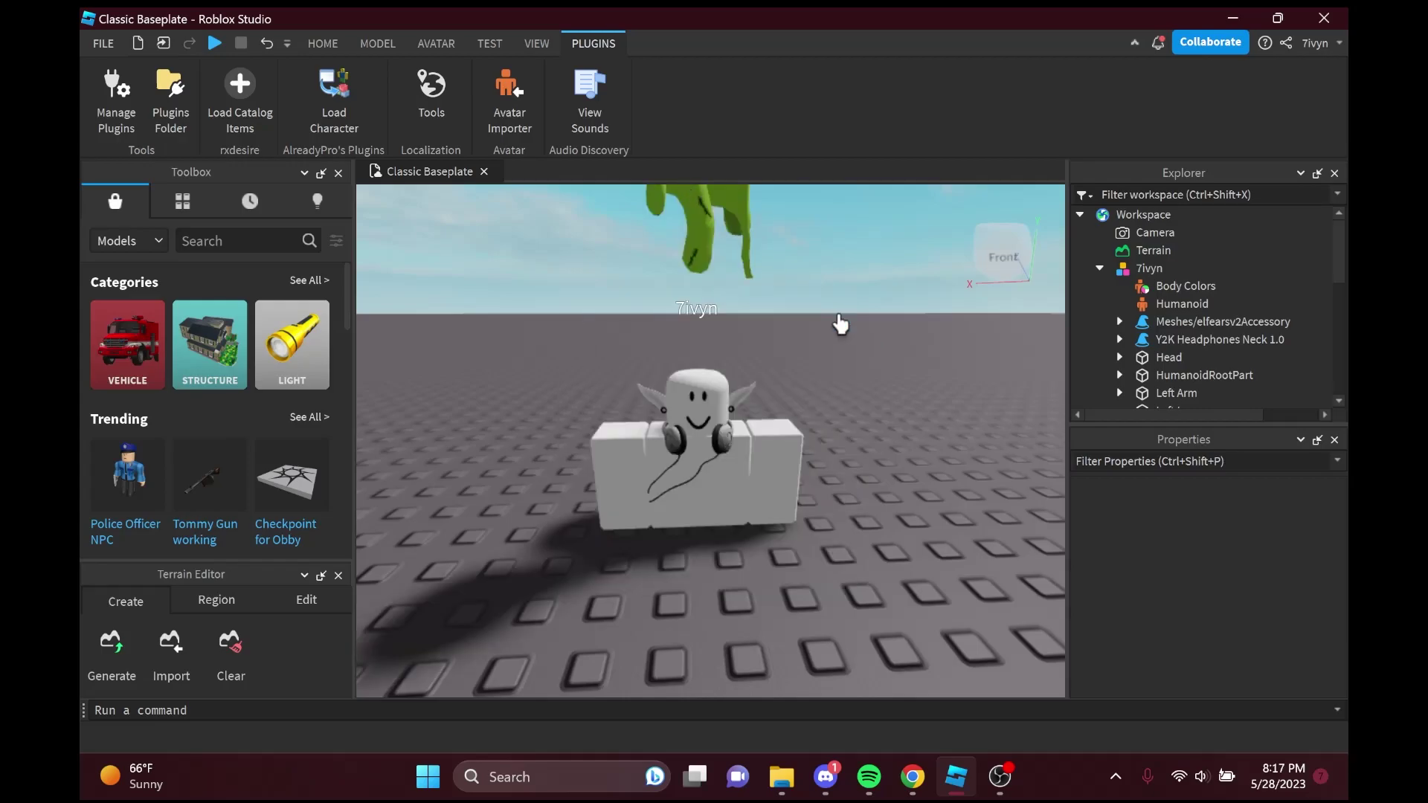
pyautogui.click(1098, 269)
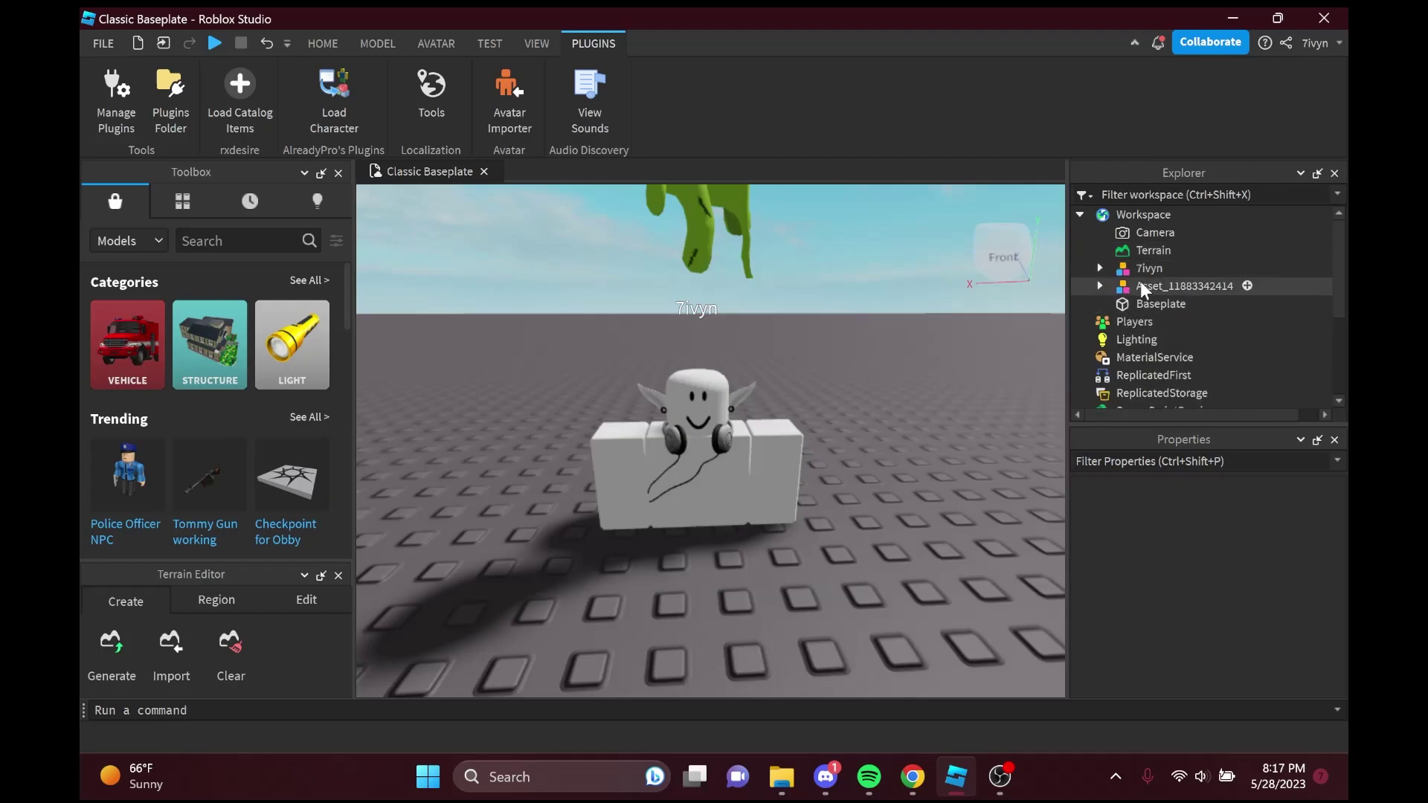
pyautogui.click(1099, 285)
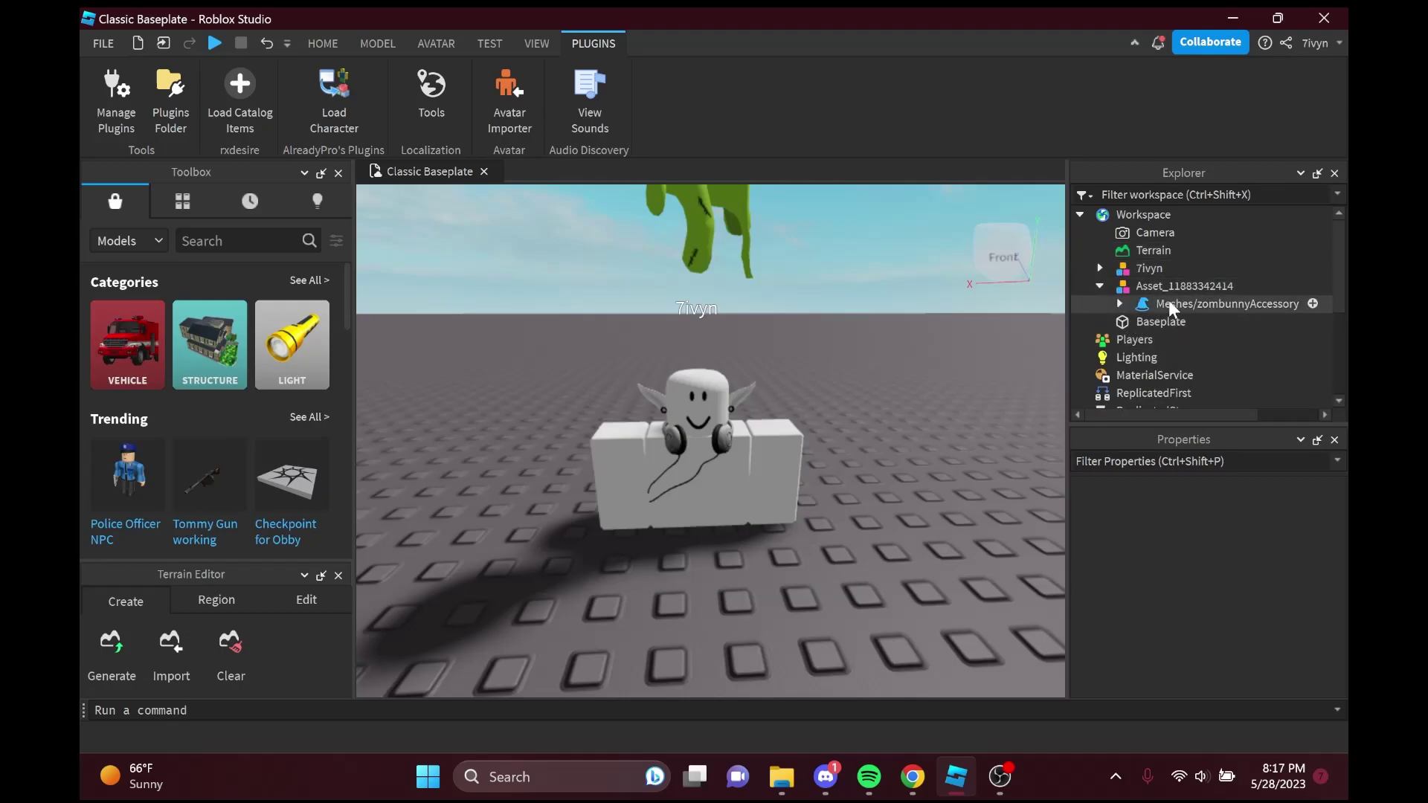
pyautogui.click(1149, 305)
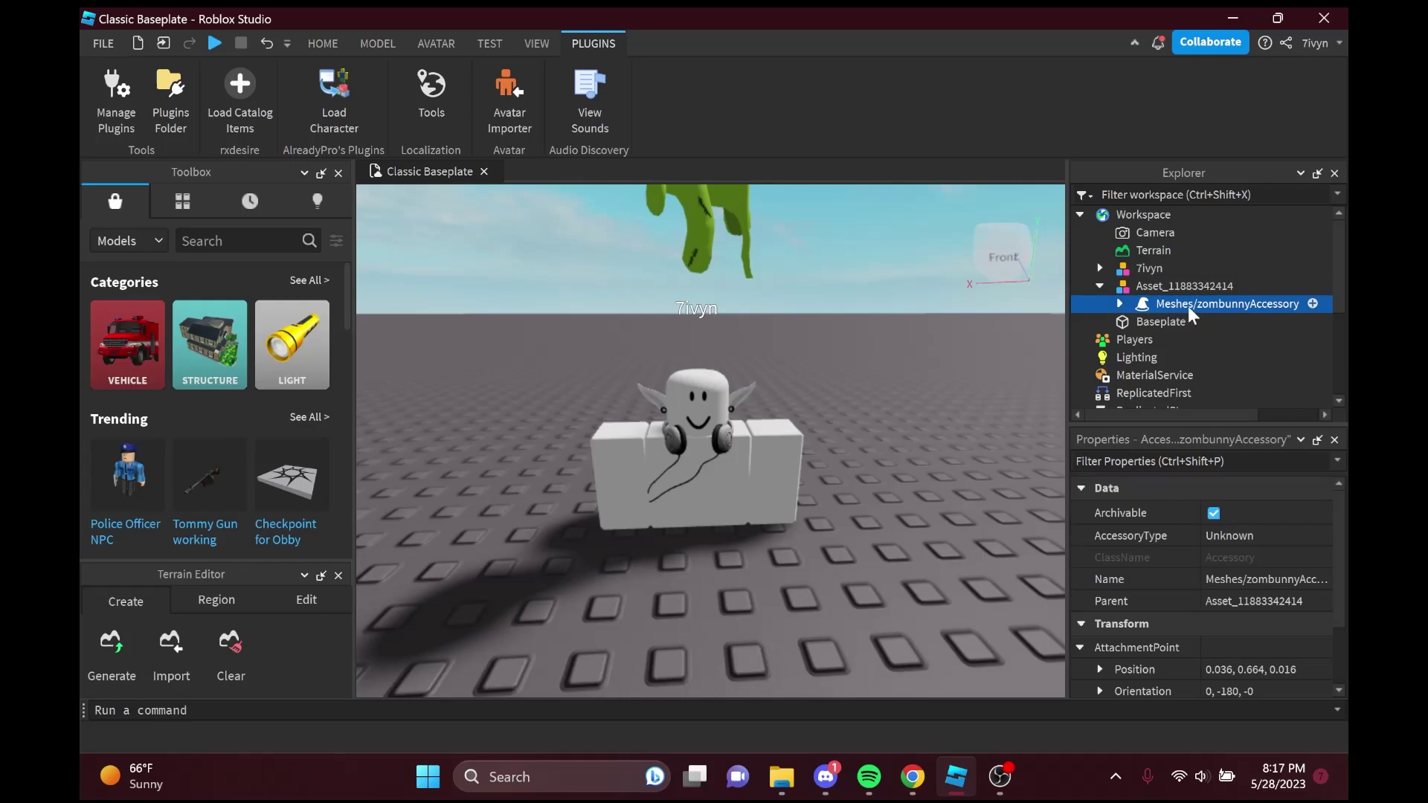
pyautogui.moveTo(1190, 314); pyautogui.dragTo(1142, 269)
pyautogui.click(1098, 268)
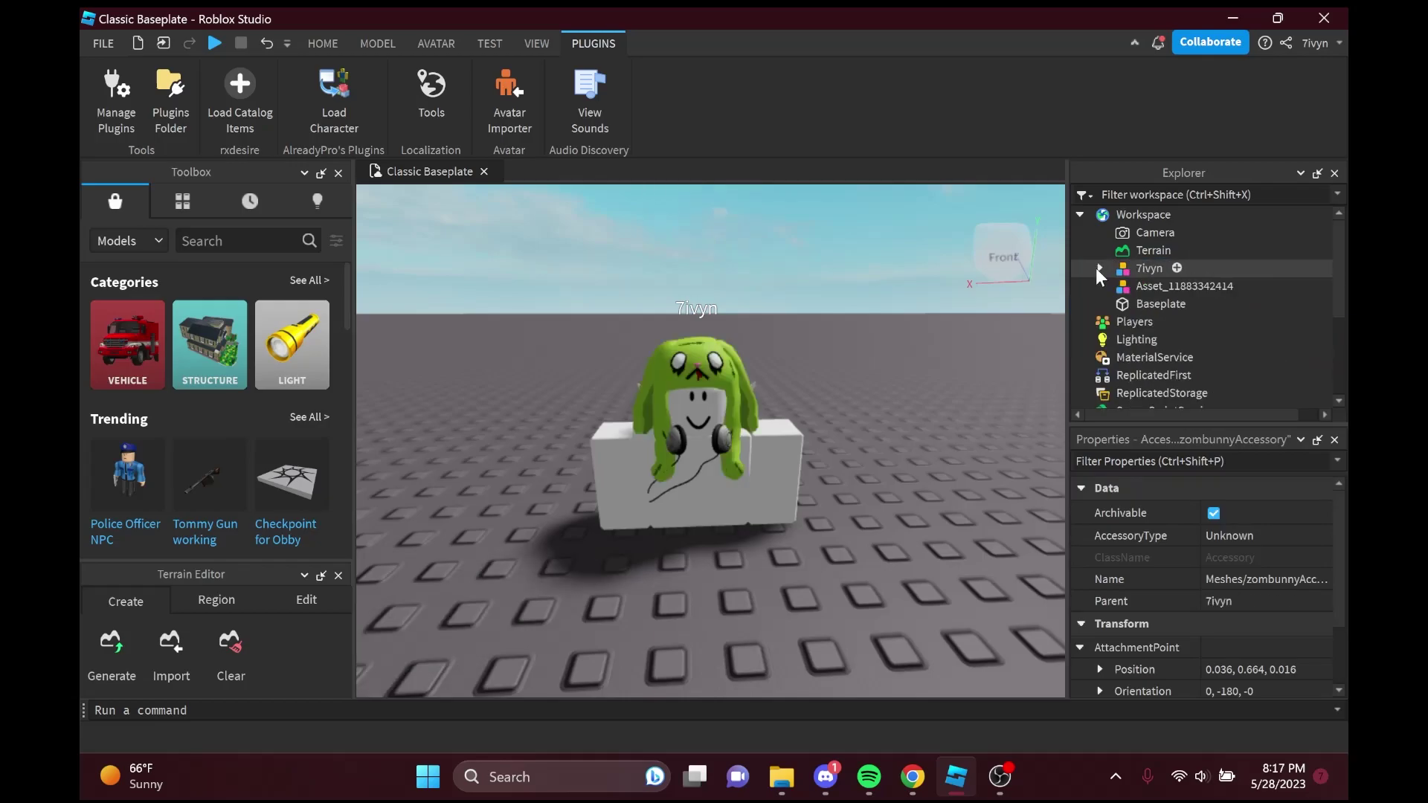
pyautogui.click(1182, 286)
pyautogui.press('Delete')
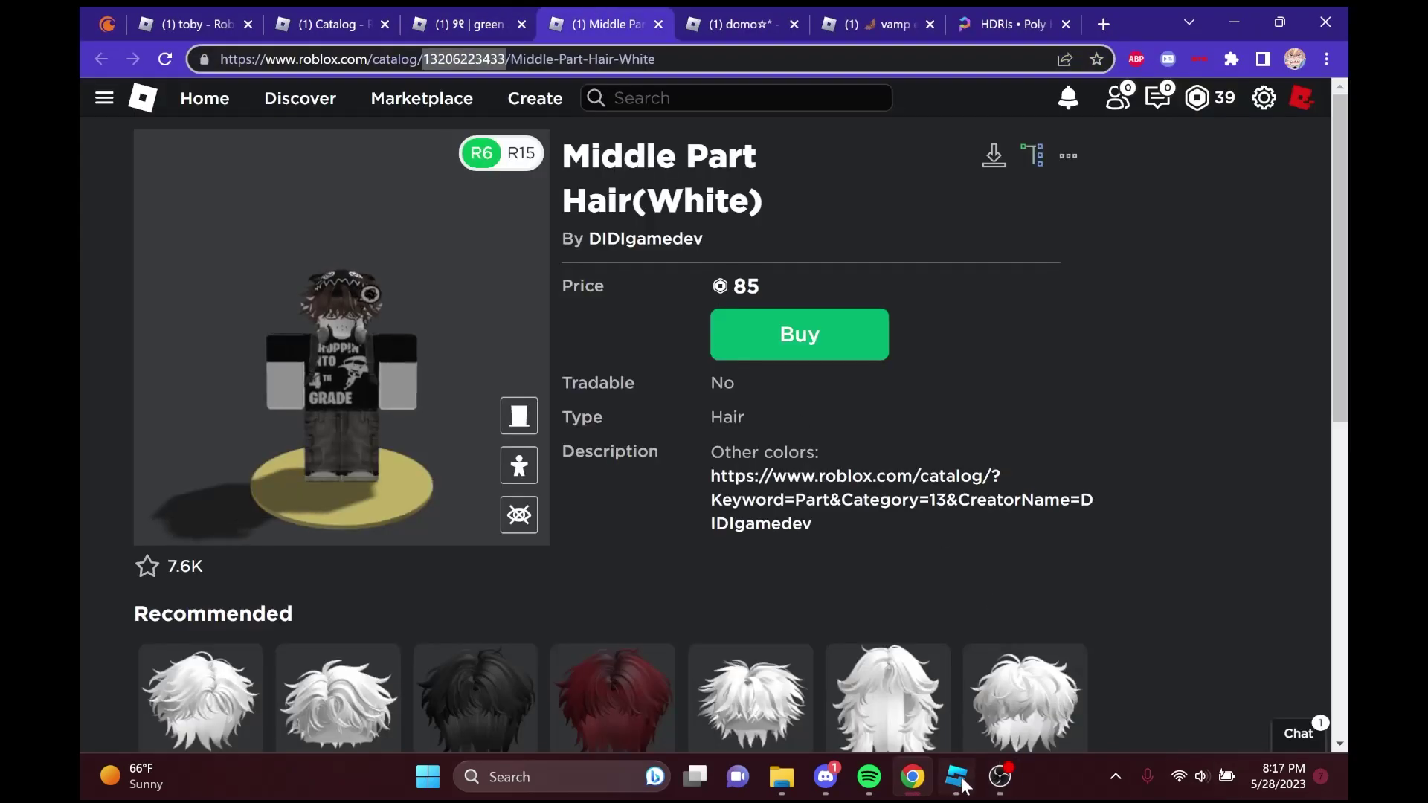
pyautogui.click(957, 776)
pyautogui.click(240, 89)
pyautogui.hotkey('ctrl', 'v')
pyautogui.click(711, 561)
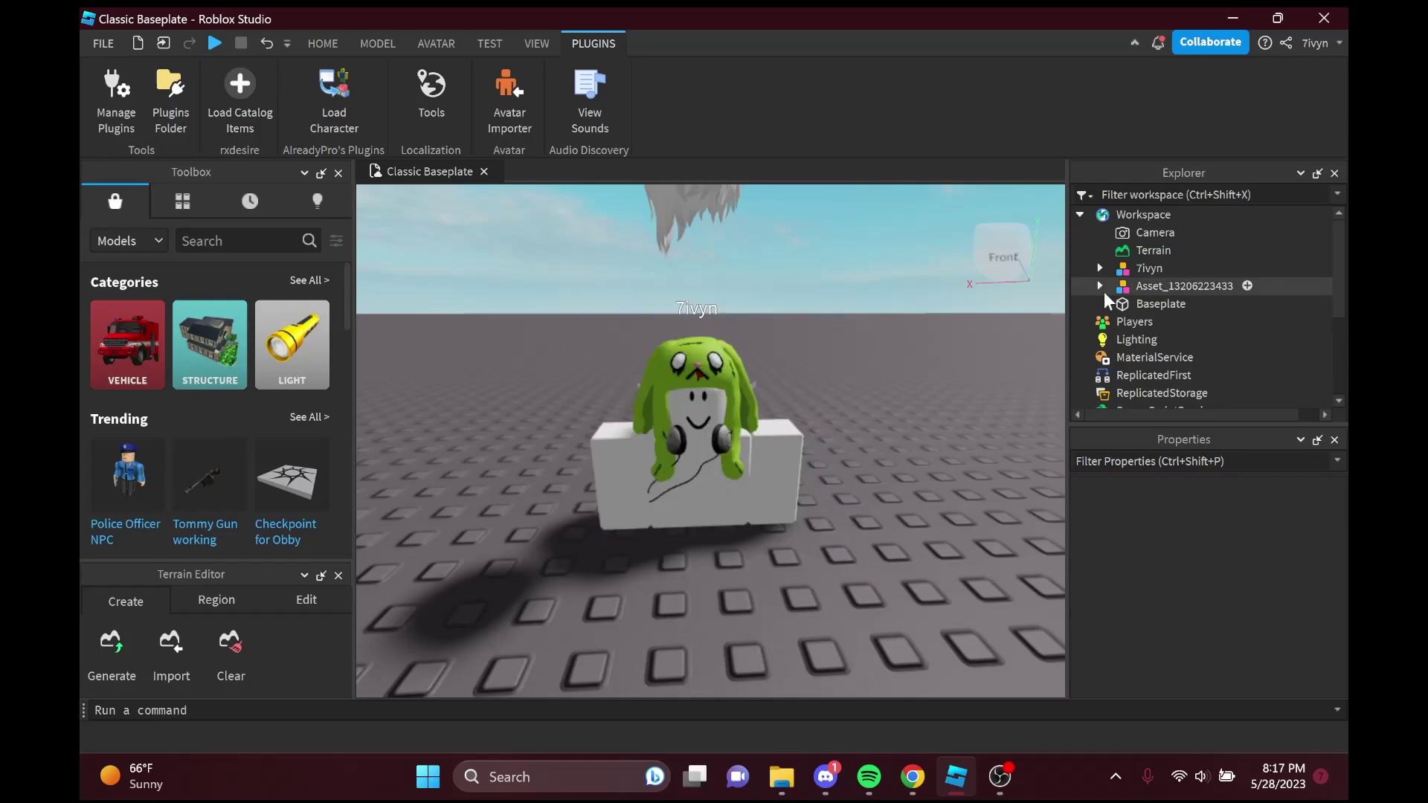
pyautogui.click(1099, 286)
pyautogui.click(1151, 304)
pyautogui.moveTo(1151, 303); pyautogui.dragTo(1096, 263)
pyautogui.click(1099, 267)
pyautogui.click(1182, 286)
pyautogui.click(912, 776)
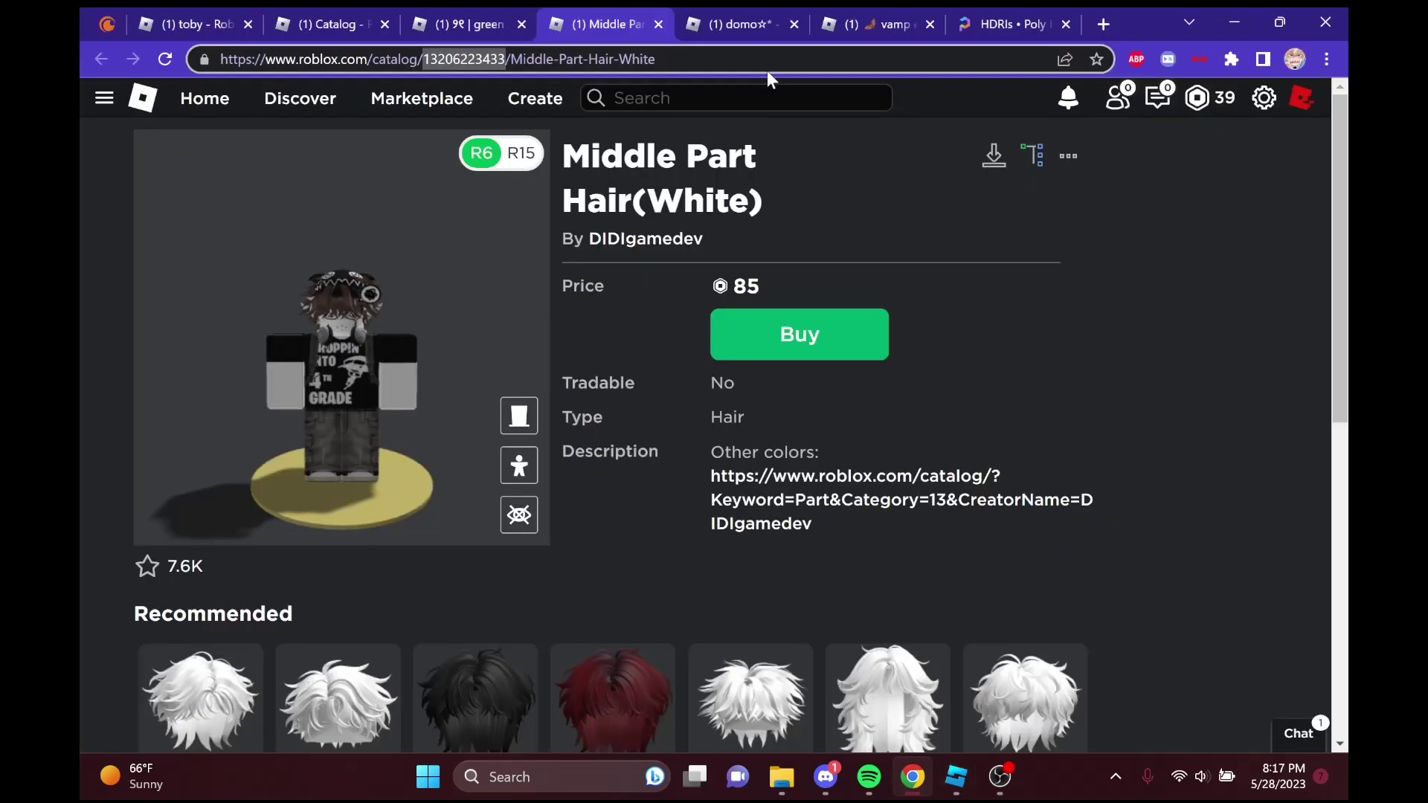
pyautogui.click(659, 24)
pyautogui.hotkey('alt', 'Tab')
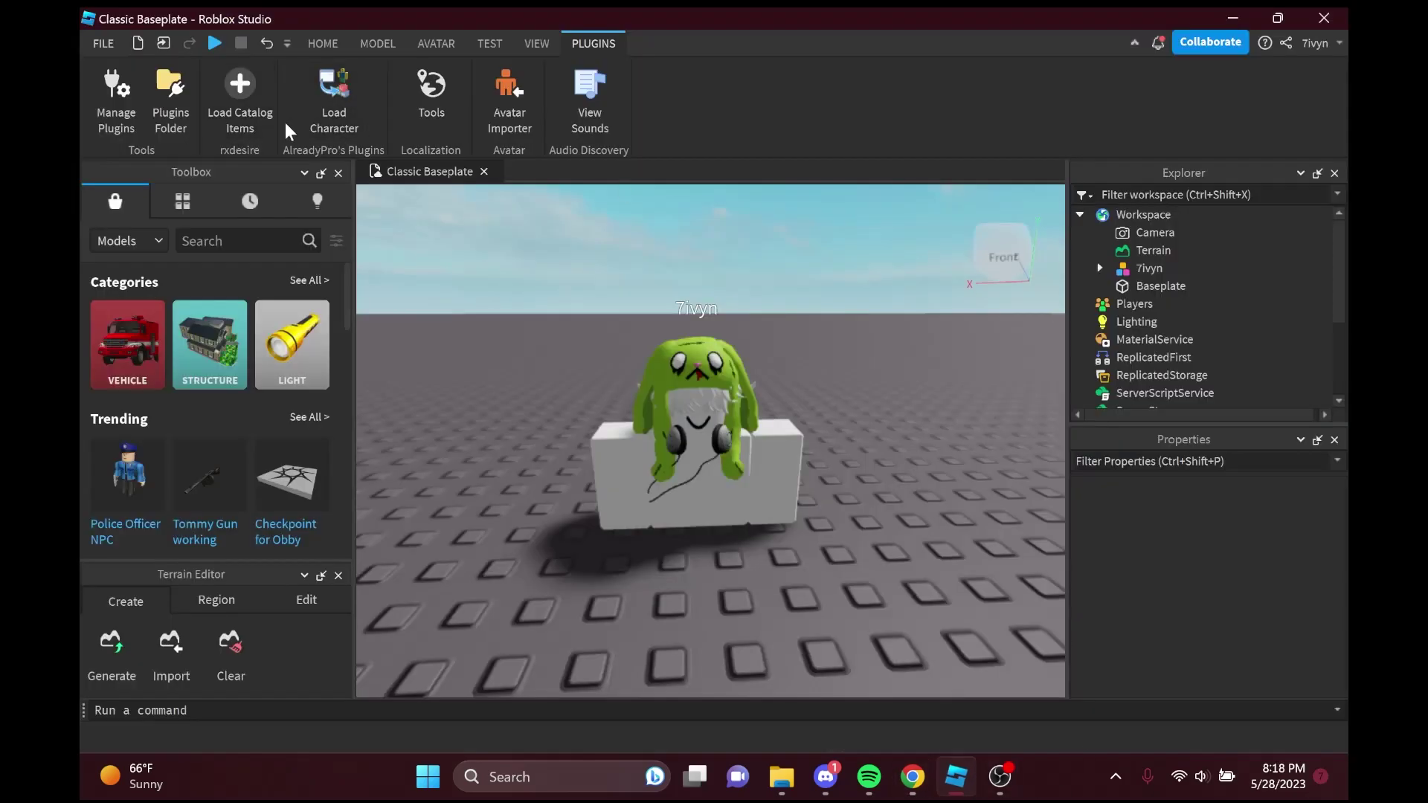
pyautogui.click(269, 119)
pyautogui.click(710, 466)
pyautogui.hotkey('ctrl', 'v')
pyautogui.click(710, 561)
pyautogui.click(838, 307)
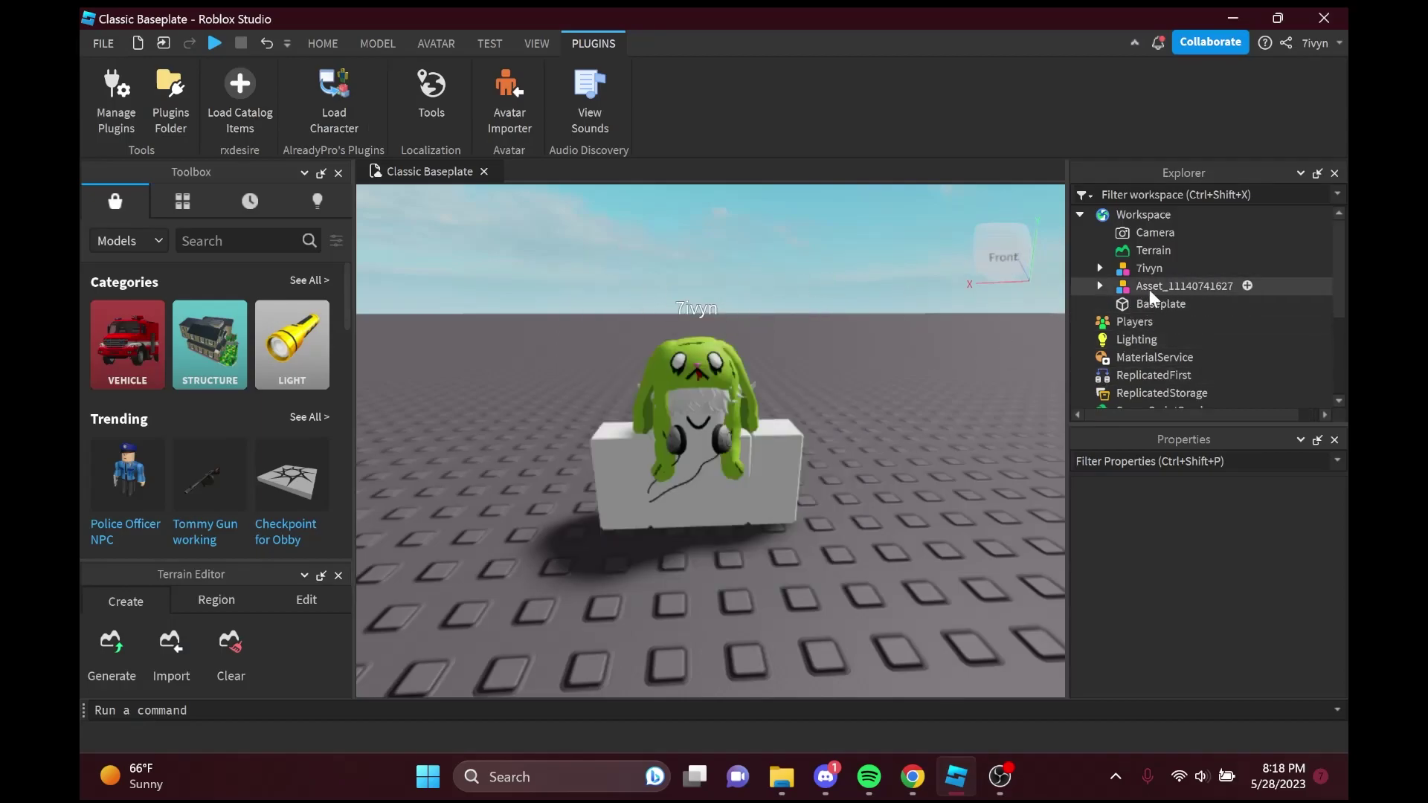
pyautogui.click(1100, 286)
pyautogui.click(1148, 303)
pyautogui.moveTo(1148, 301); pyautogui.dragTo(1141, 267)
pyautogui.click(1100, 268)
pyautogui.click(1145, 284)
pyautogui.press('Delete')
pyautogui.click(912, 776)
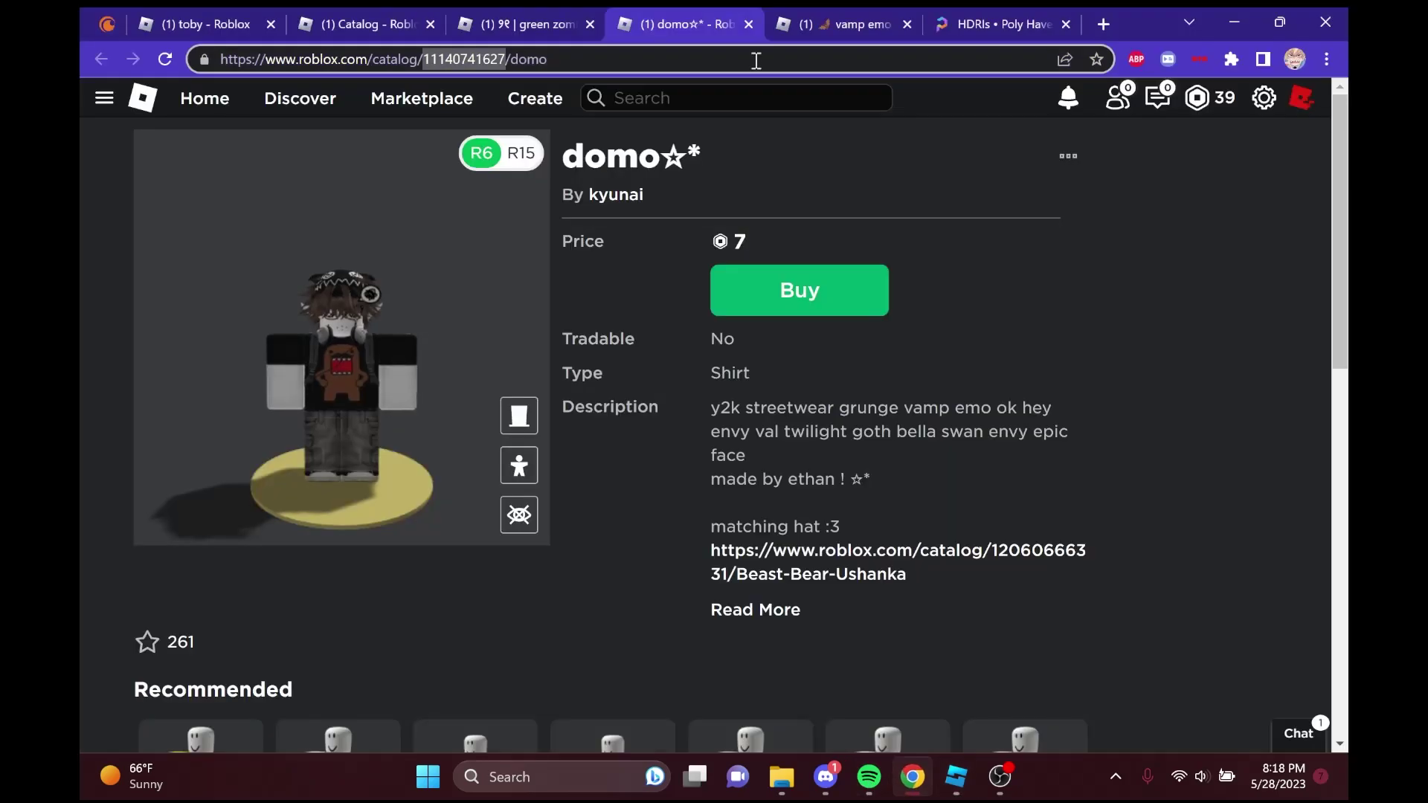
pyautogui.click(748, 23)
pyautogui.doubleClick(461, 58)
pyautogui.hotkey('ctrl', 'c')
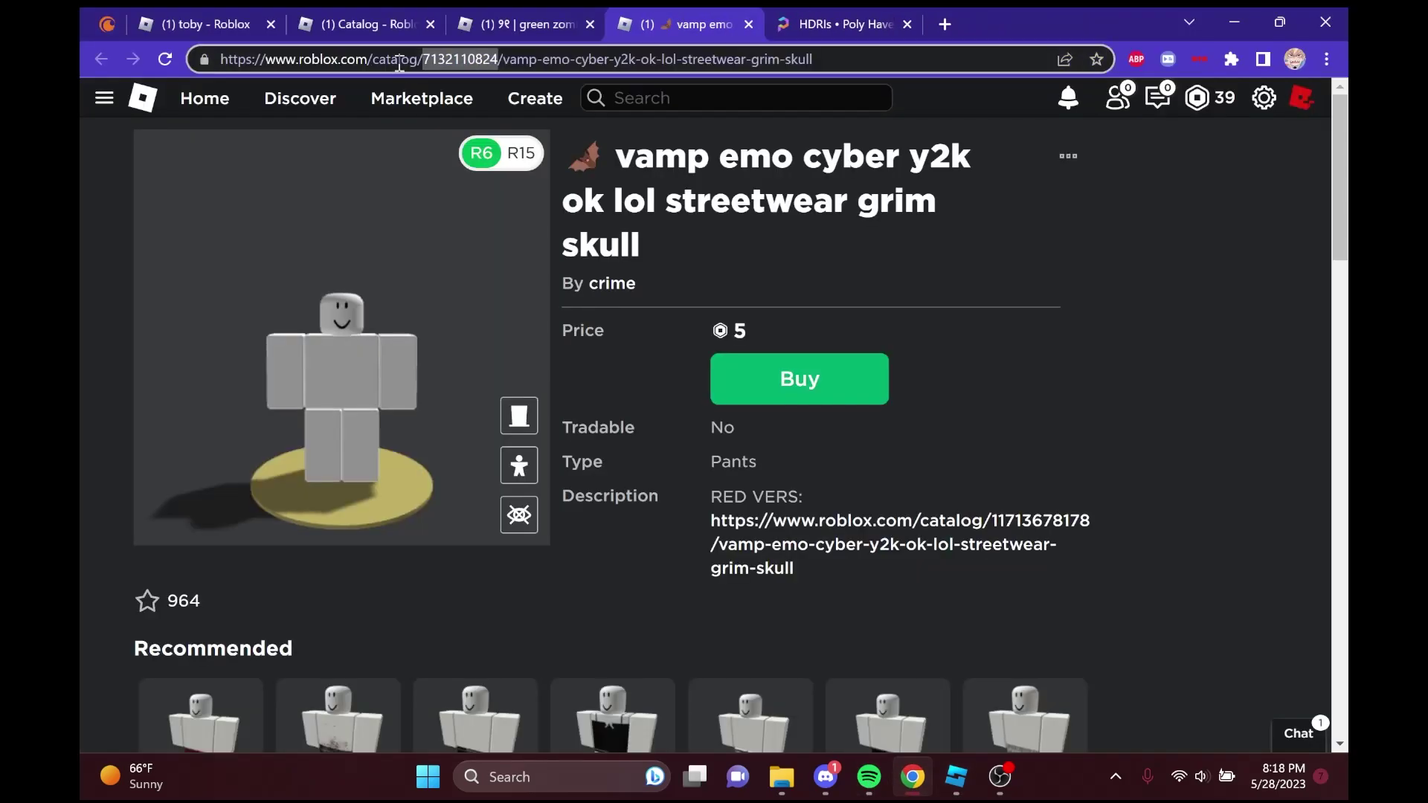
pyautogui.click(967, 789)
pyautogui.click(240, 93)
pyautogui.click(699, 479)
pyautogui.hotkey('ctrl', 'v')
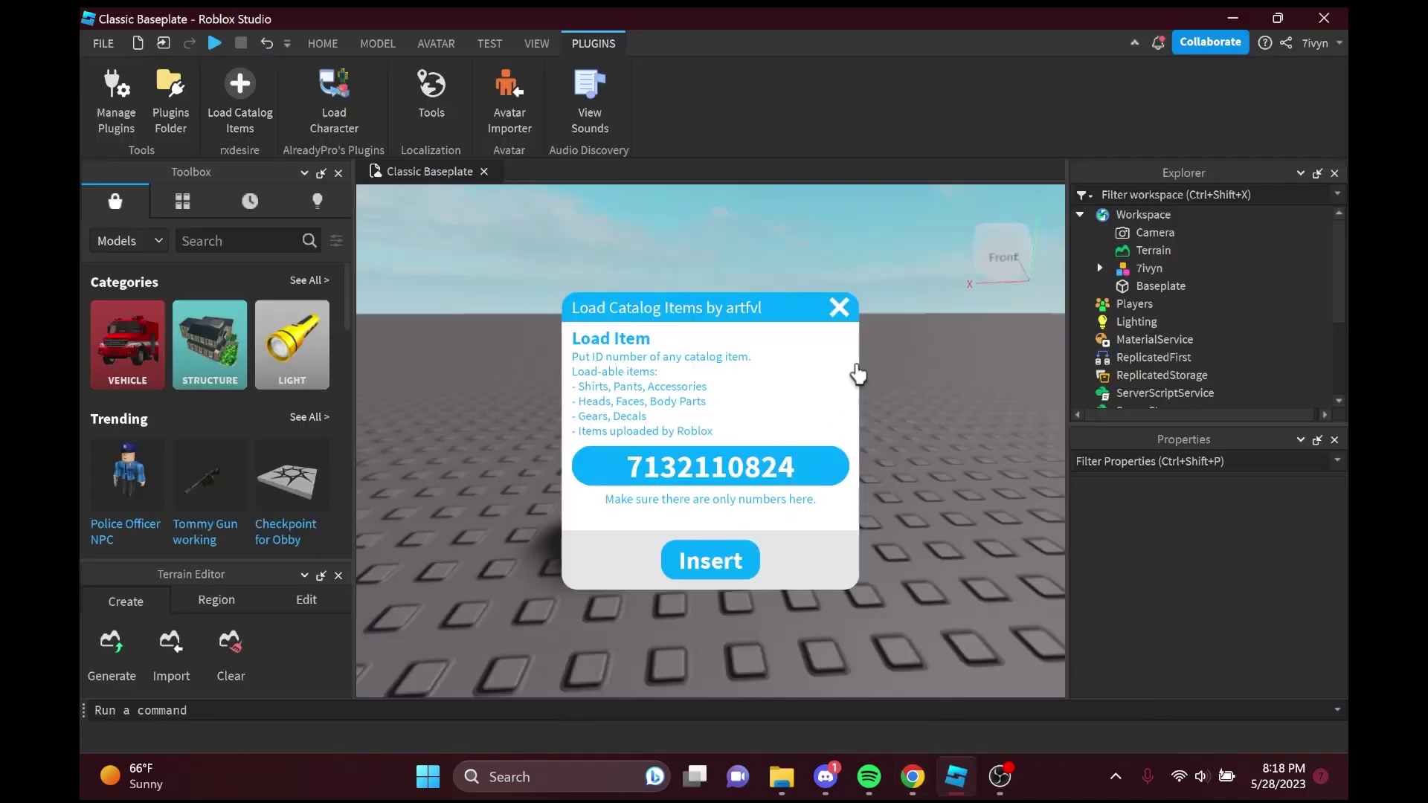
pyautogui.click(839, 307)
pyautogui.click(1097, 285)
pyautogui.moveTo(1135, 304); pyautogui.dragTo(1125, 266)
pyautogui.click(1099, 267)
pyautogui.click(1125, 283)
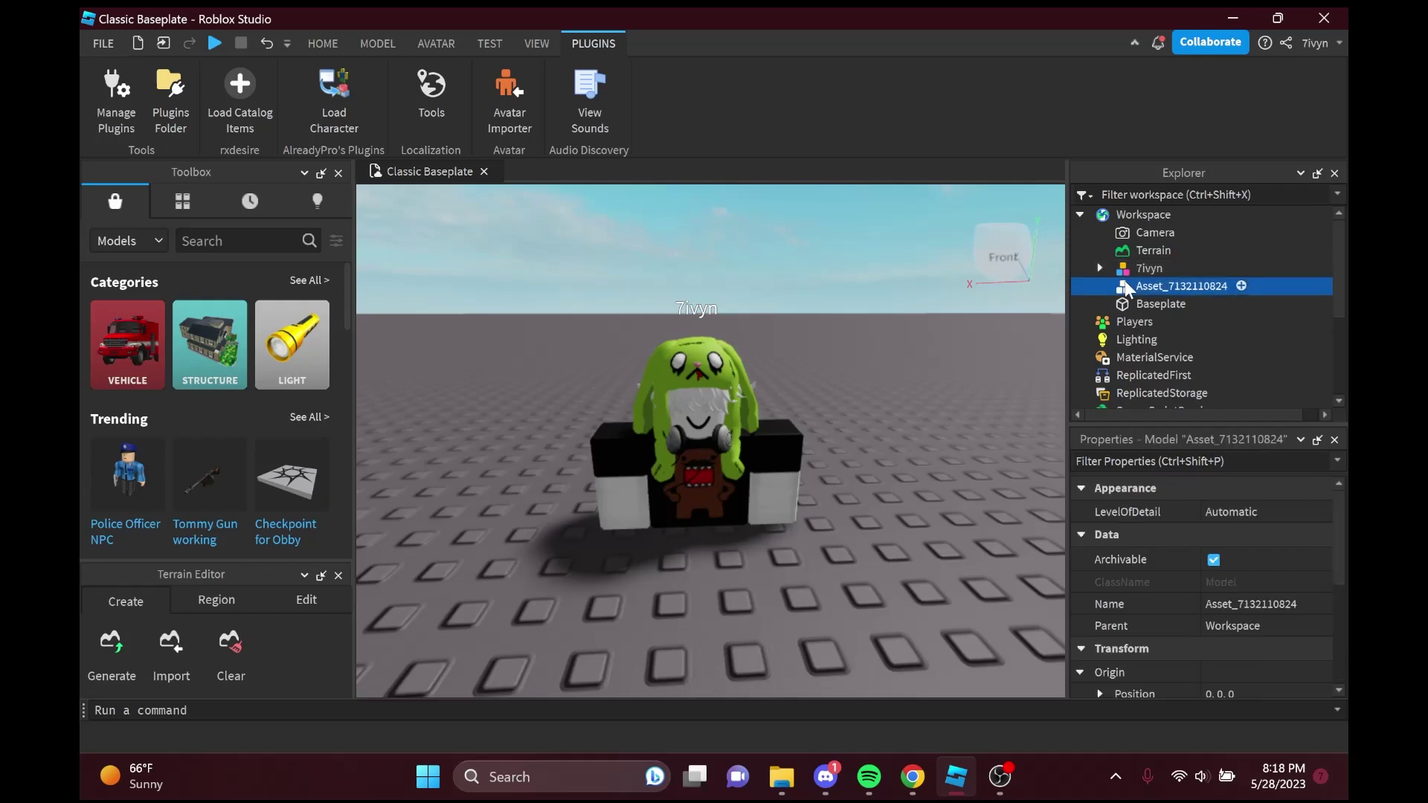
pyautogui.press('Delete')
pyautogui.scroll(3, 937, 391)
pyautogui.scroll(-3, 937, 390)
pyautogui.scroll(5, 937, 390)
pyautogui.scroll(-5, 937, 390)
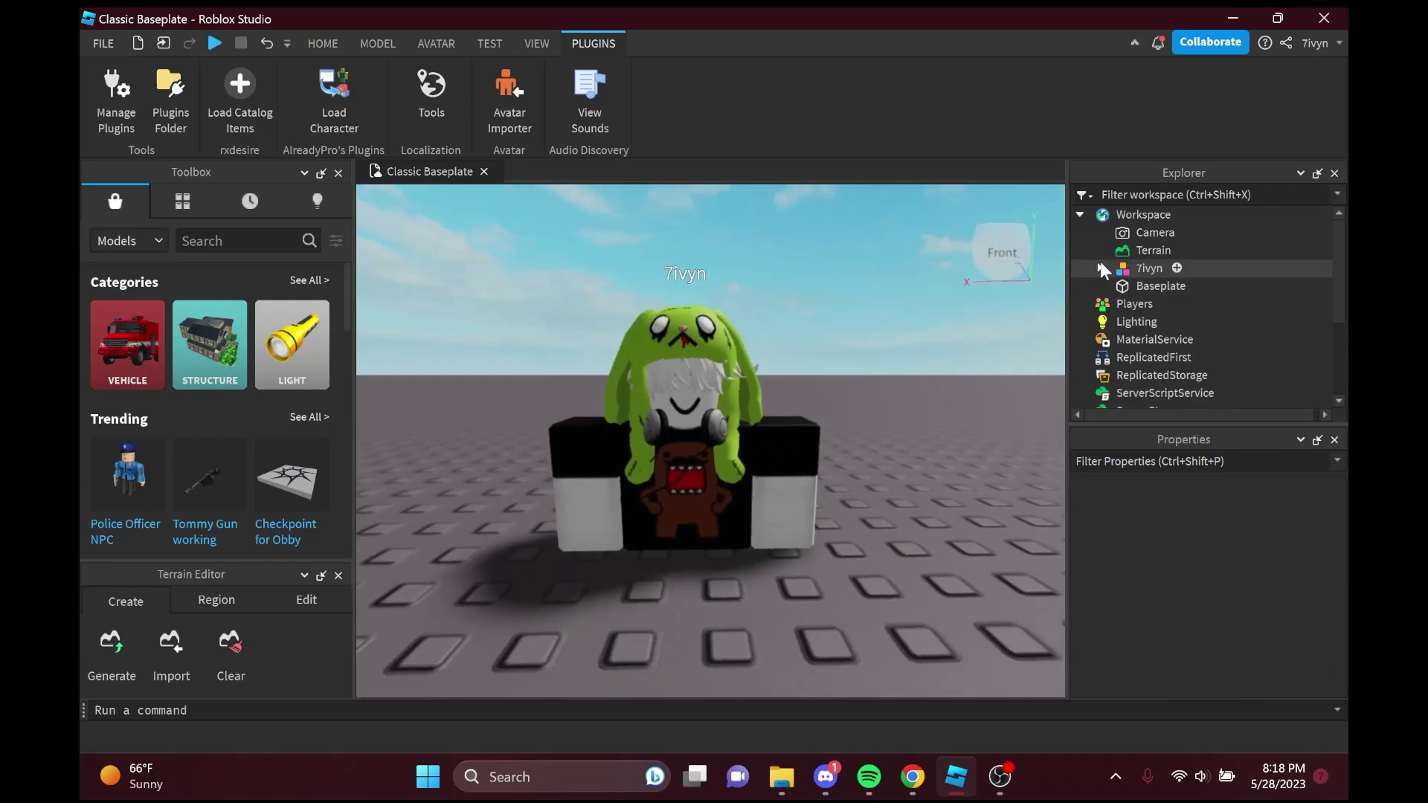
# Expand the character's Head, delete its face decal, then reselect and collapse the model.
pyautogui.click(1101, 268)
pyautogui.scroll(-3, 1125, 292)
pyautogui.scroll(2, 1121, 301)
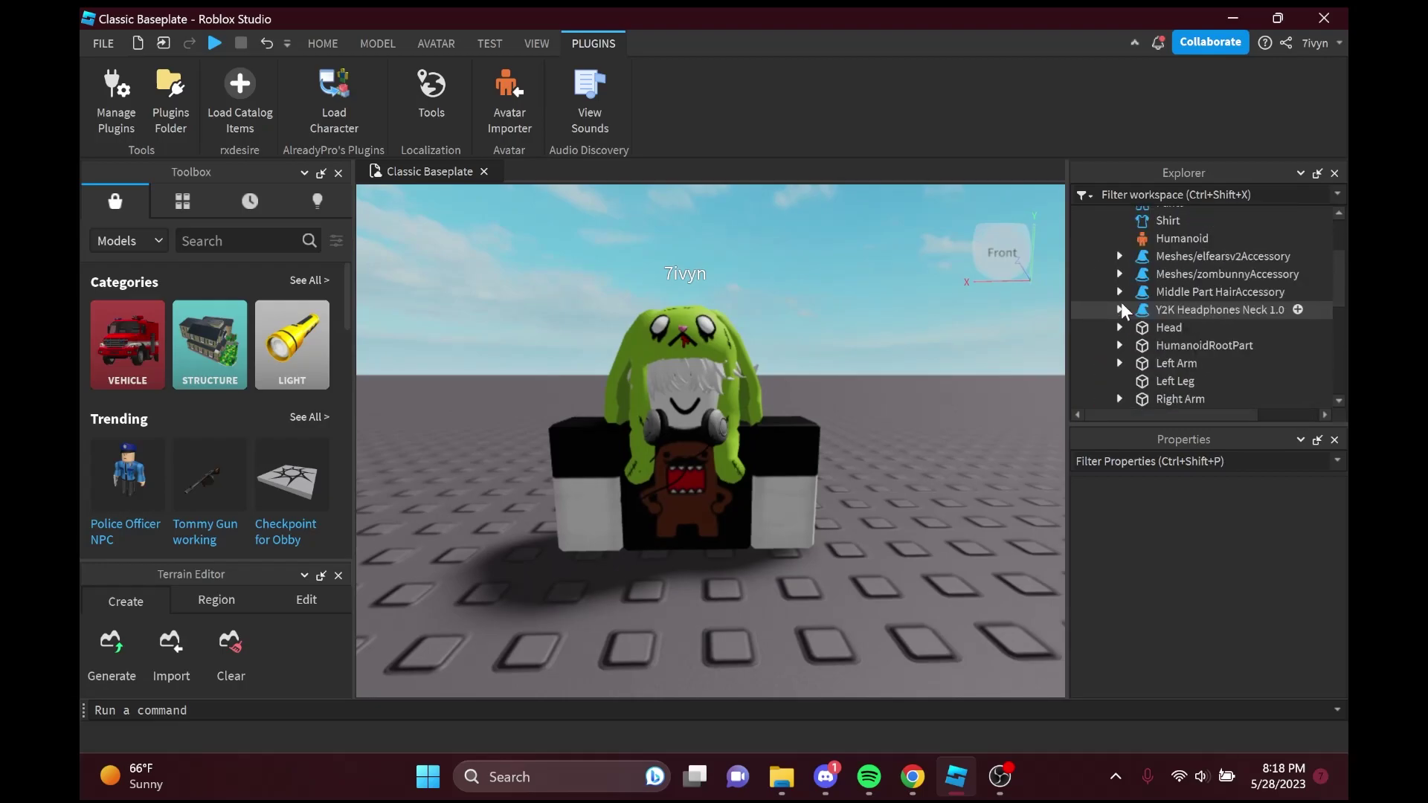
pyautogui.scroll(-3, 1121, 302)
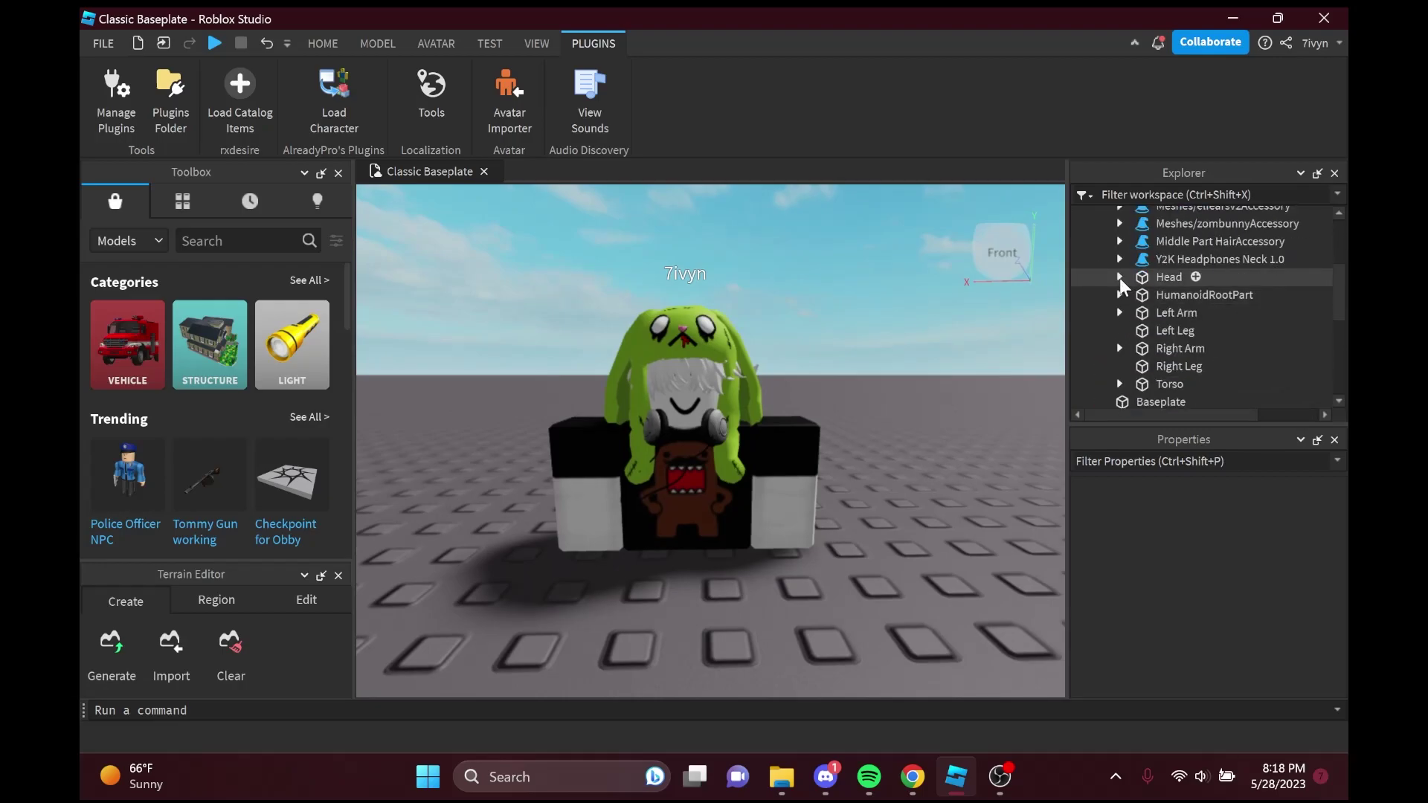
pyautogui.scroll(3, 1121, 286)
pyautogui.scroll(-2, 1116, 357)
pyautogui.scroll(2, 1145, 297)
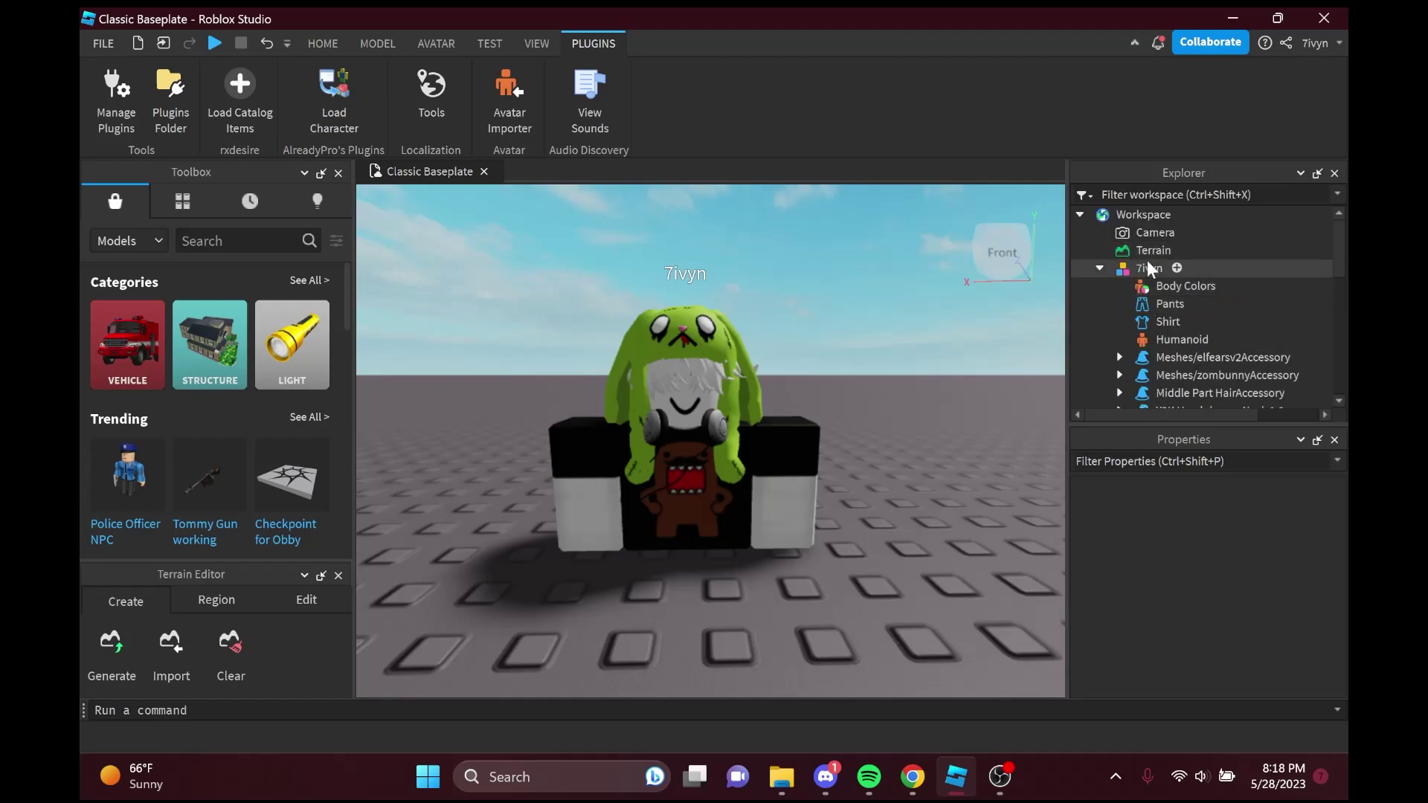
pyautogui.scroll(-4, 1168, 275)
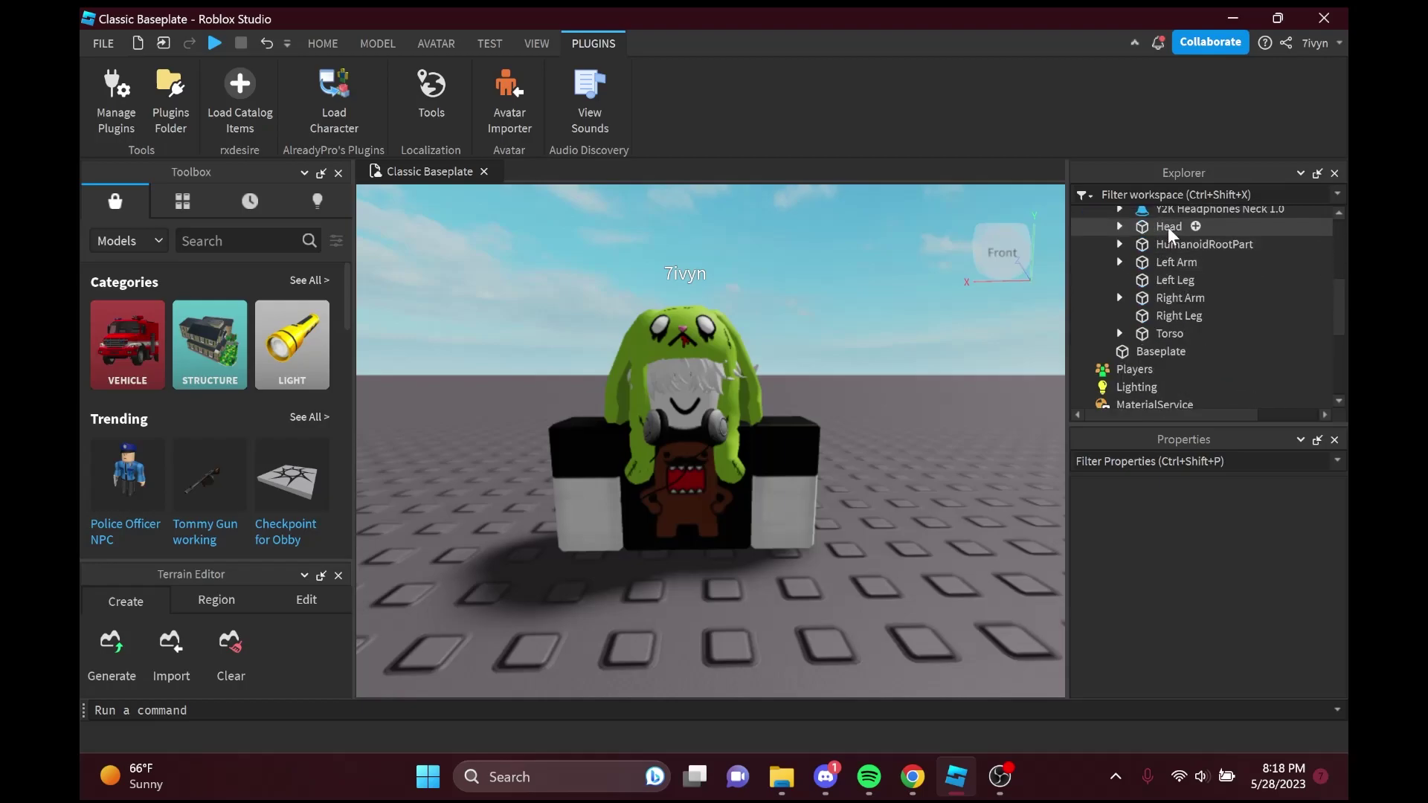
pyautogui.click(1120, 226)
pyautogui.click(1186, 333)
pyautogui.press('Delete')
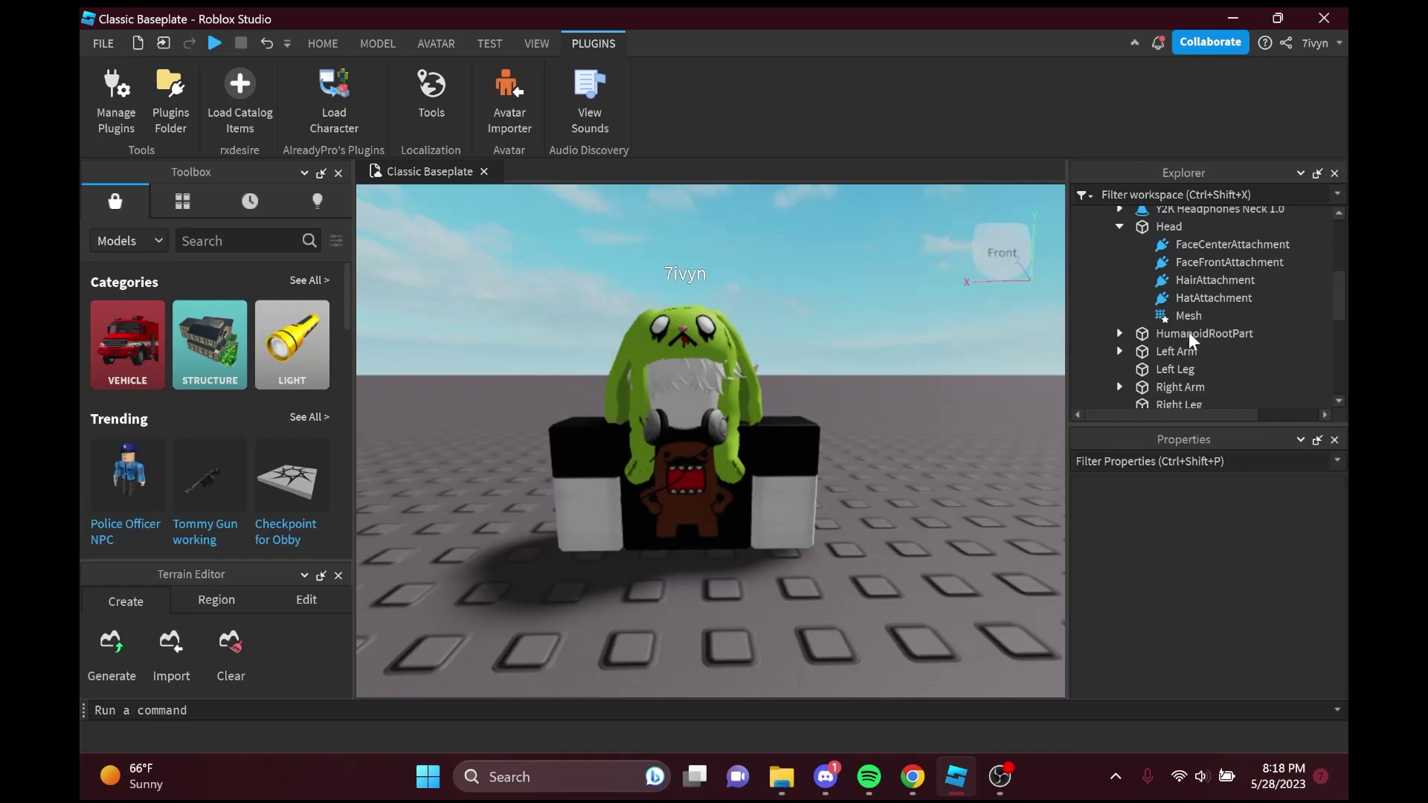
pyautogui.scroll(5, 1117, 368)
pyautogui.click(1087, 264)
pyautogui.click(1098, 267)
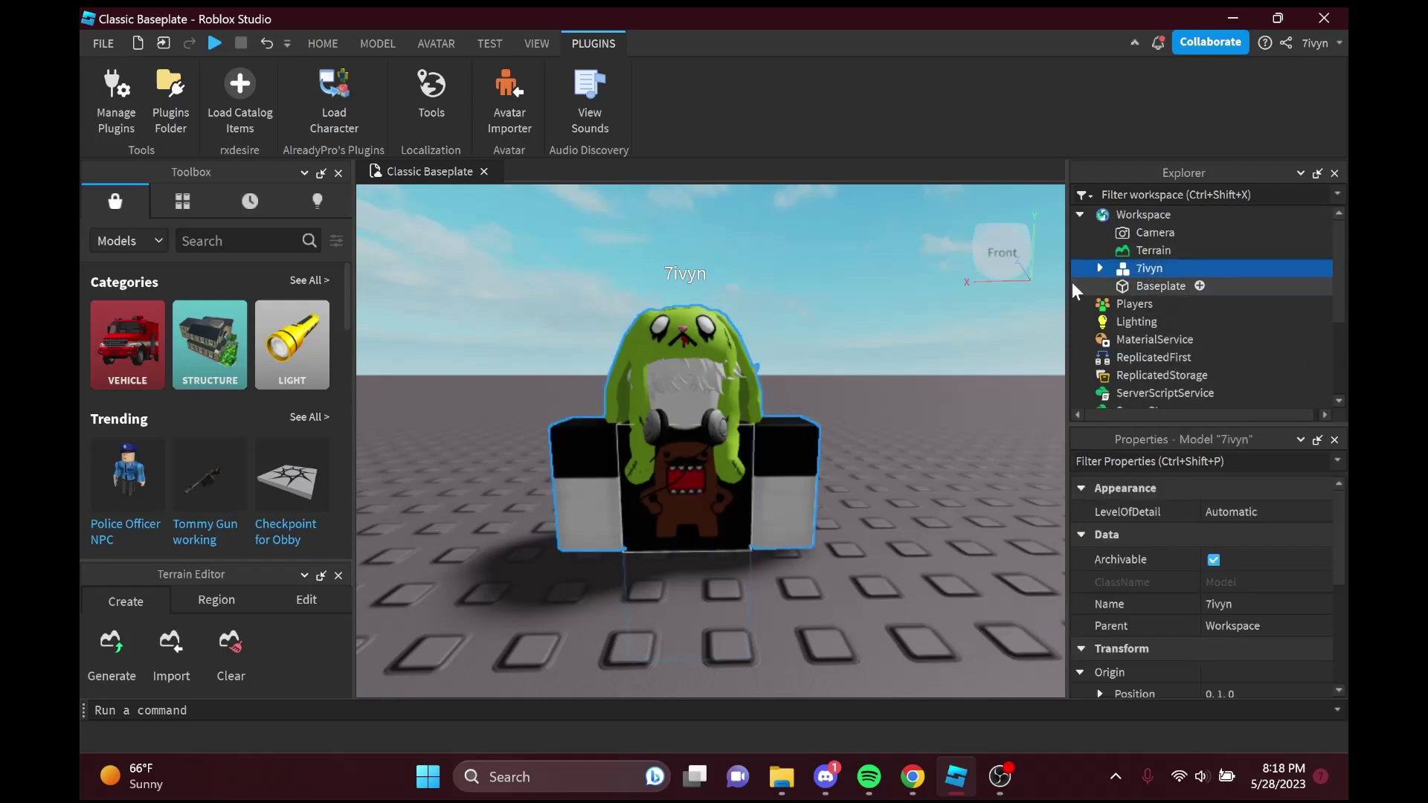
# Start an OBJ export of the character model from its Explorer context menu.
pyautogui.scroll(5, 844, 389)
pyautogui.scroll(-5, 845, 388)
pyautogui.moveTo(848, 389)
pyautogui.mouseDown(button='right')
pyautogui.moveTo(944, 389)
pyautogui.moveTo(844, 389)
pyautogui.mouseUp(button='right')
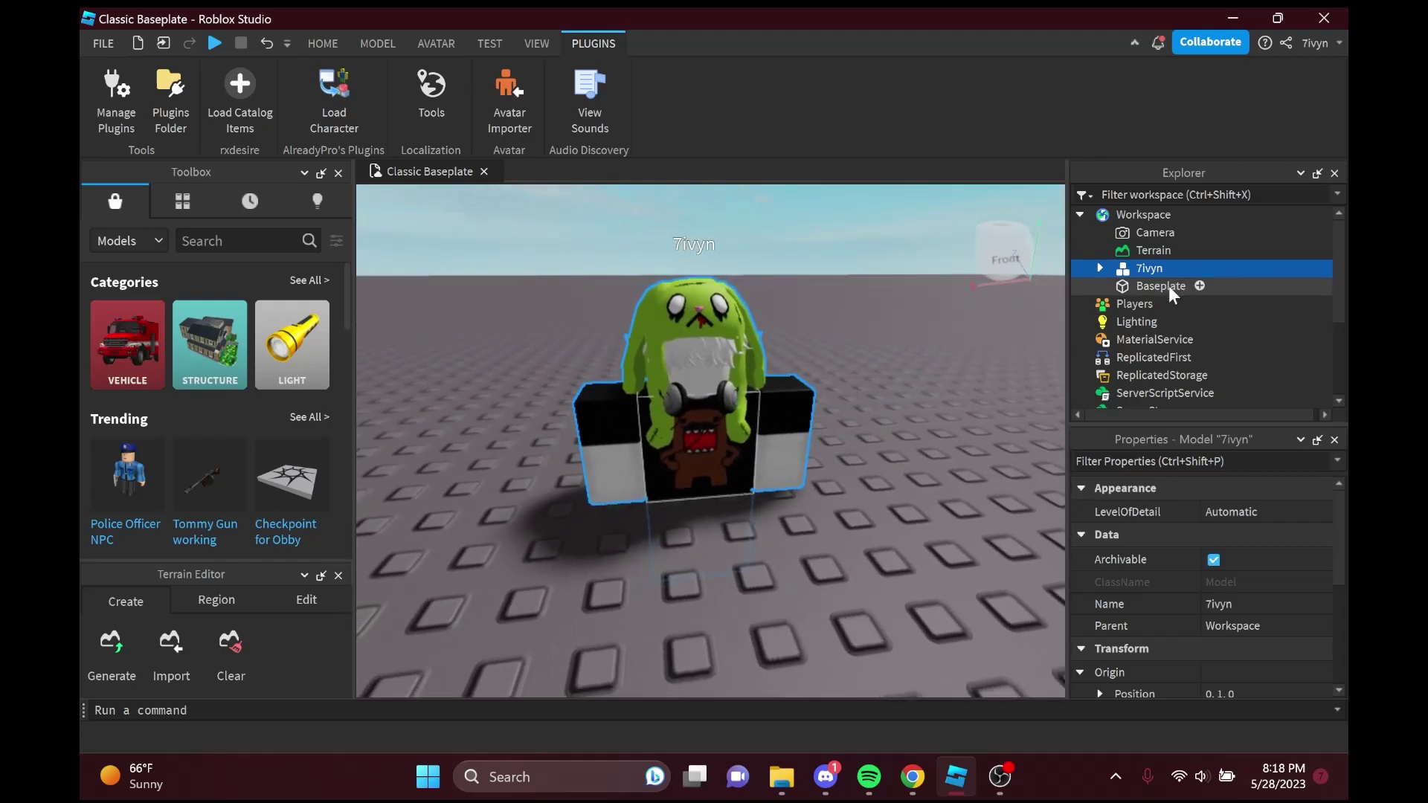
pyautogui.rightClick(1147, 275)
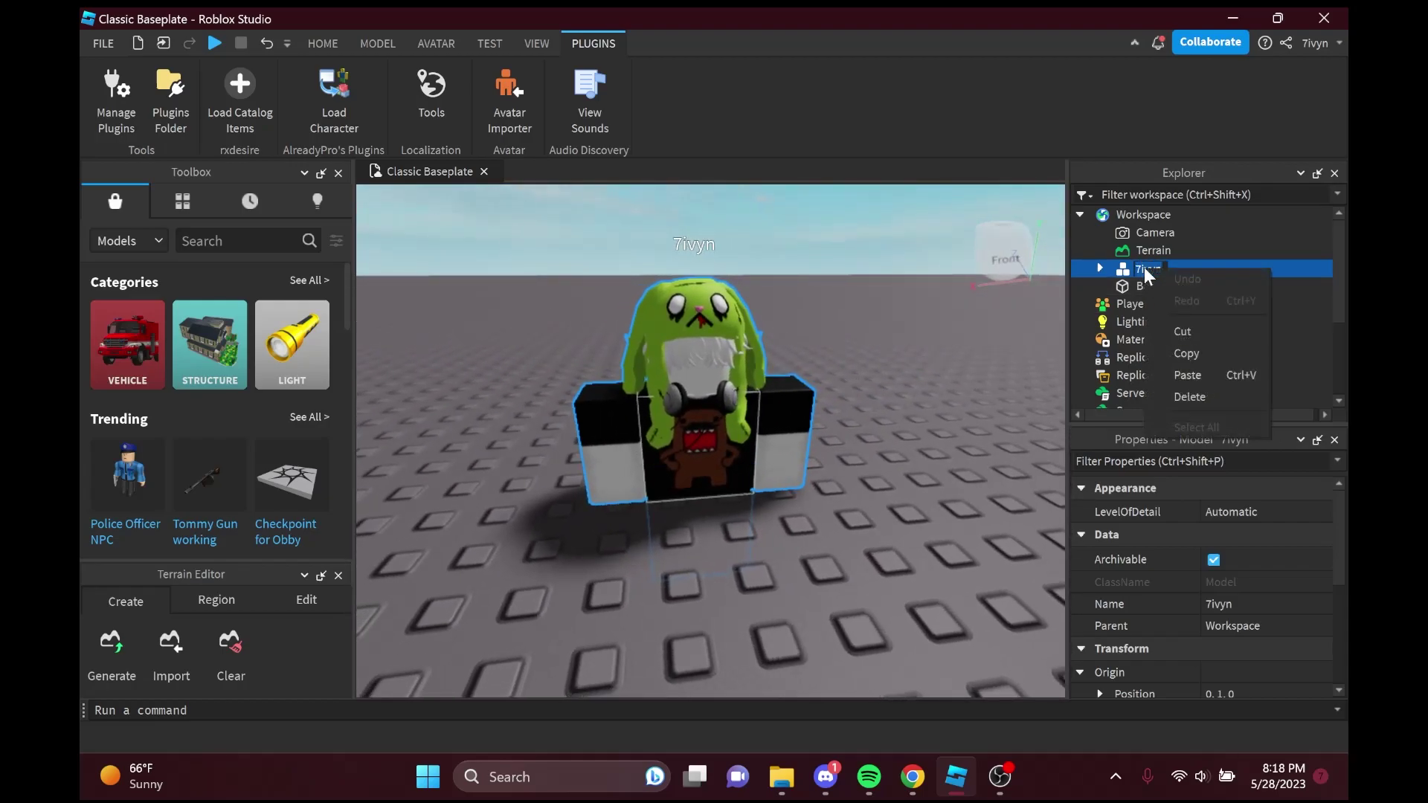
pyautogui.click(1203, 270)
pyautogui.rightClick(1203, 270)
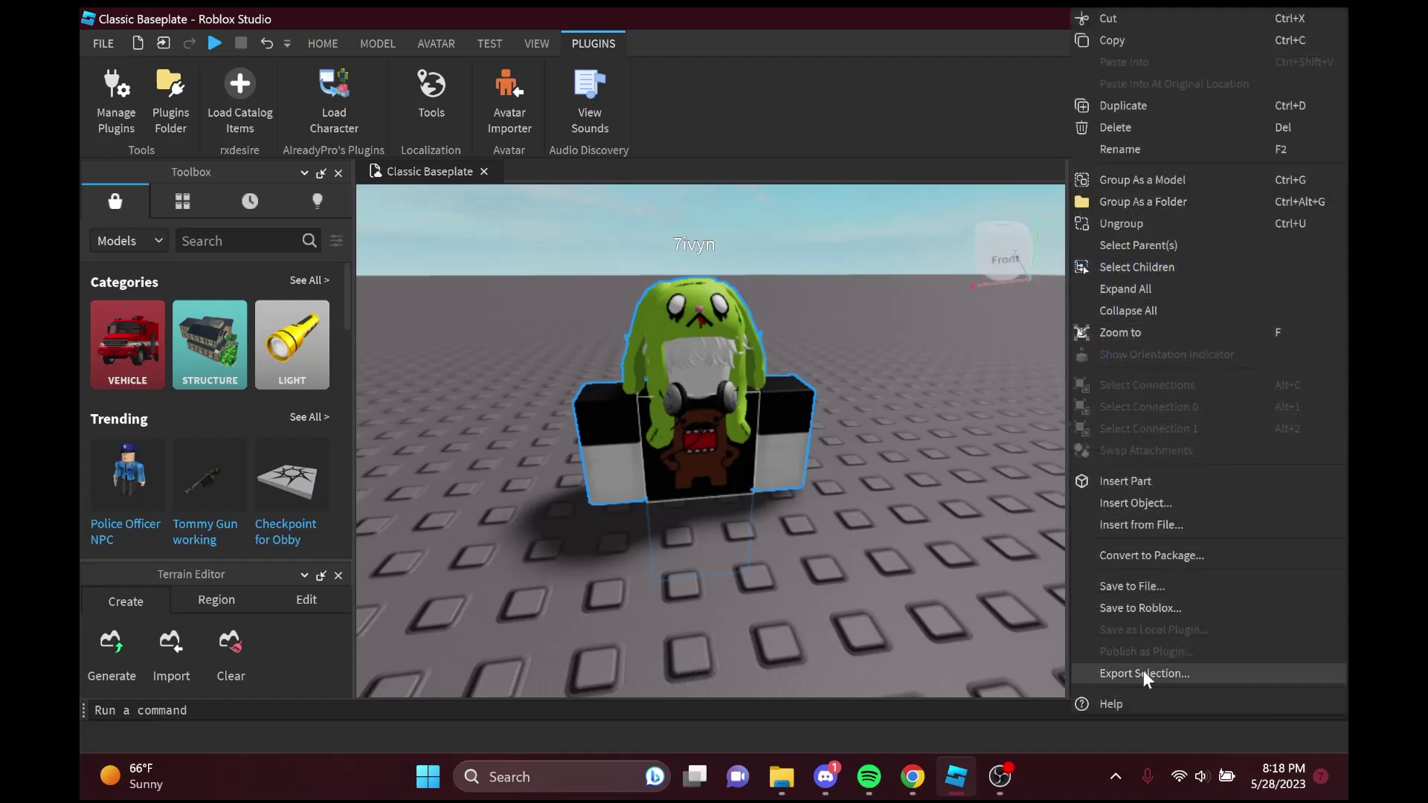
pyautogui.click(1192, 669)
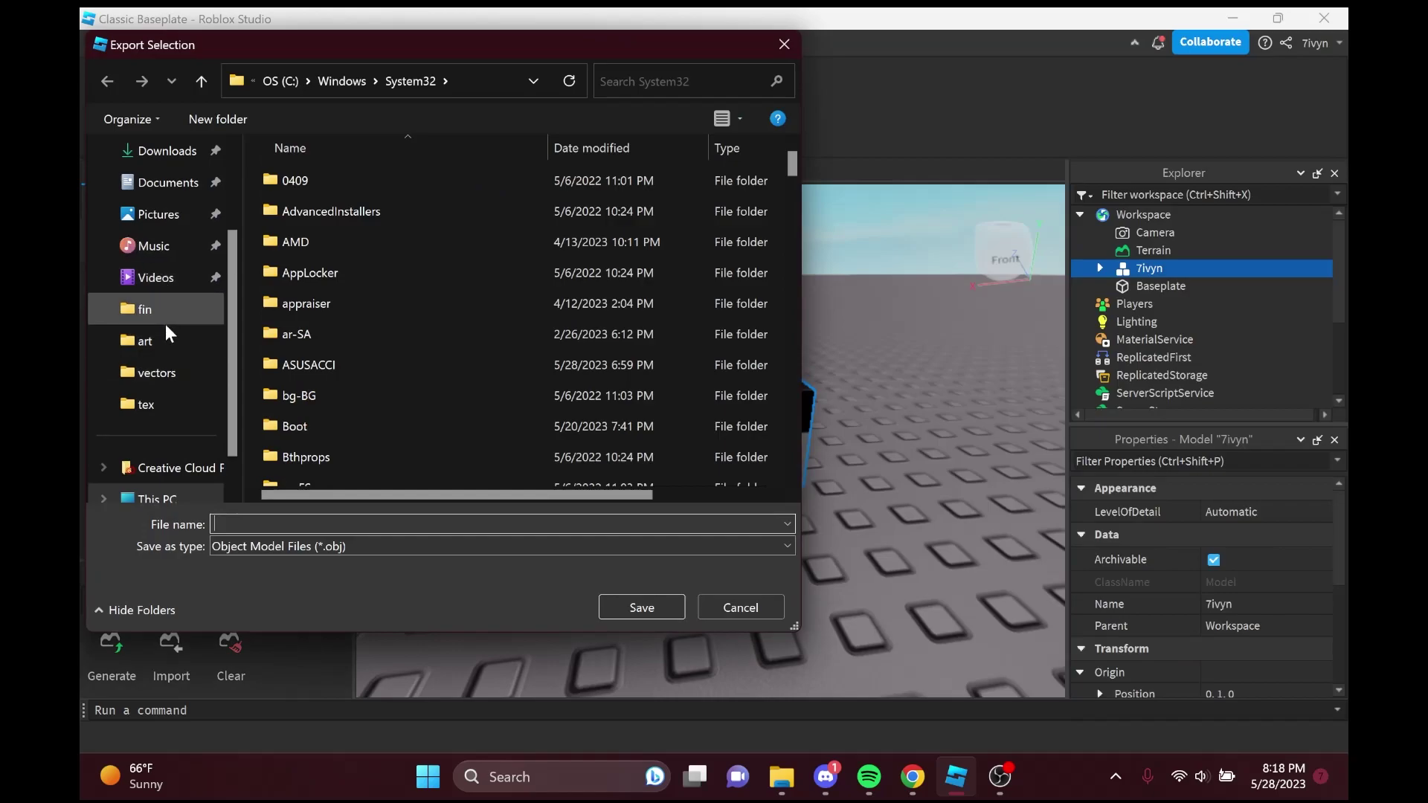
# Create a 'tutorial' folder in gfx stuff/objs and save the OBJ there as 'tut'.
pyautogui.click(182, 307)
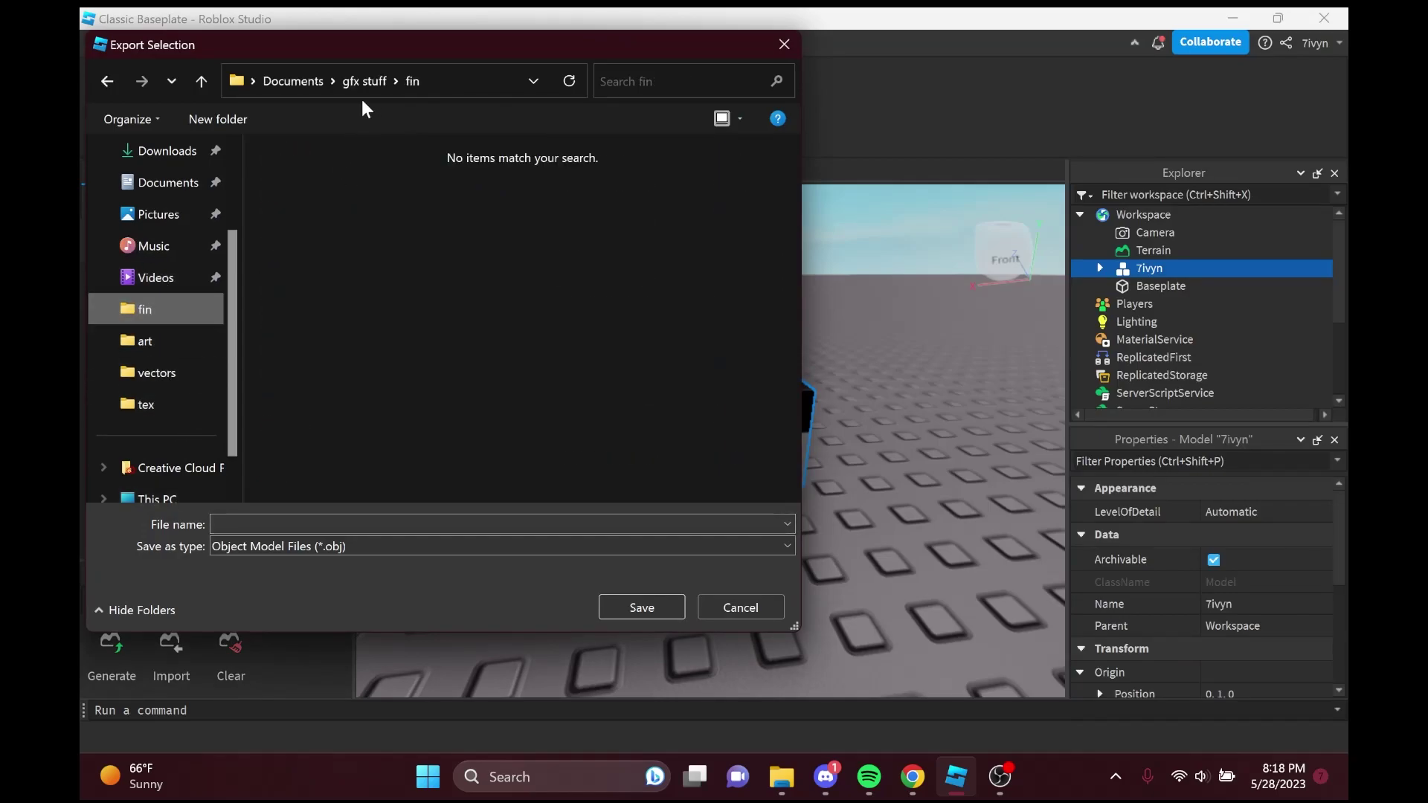
pyautogui.click(366, 82)
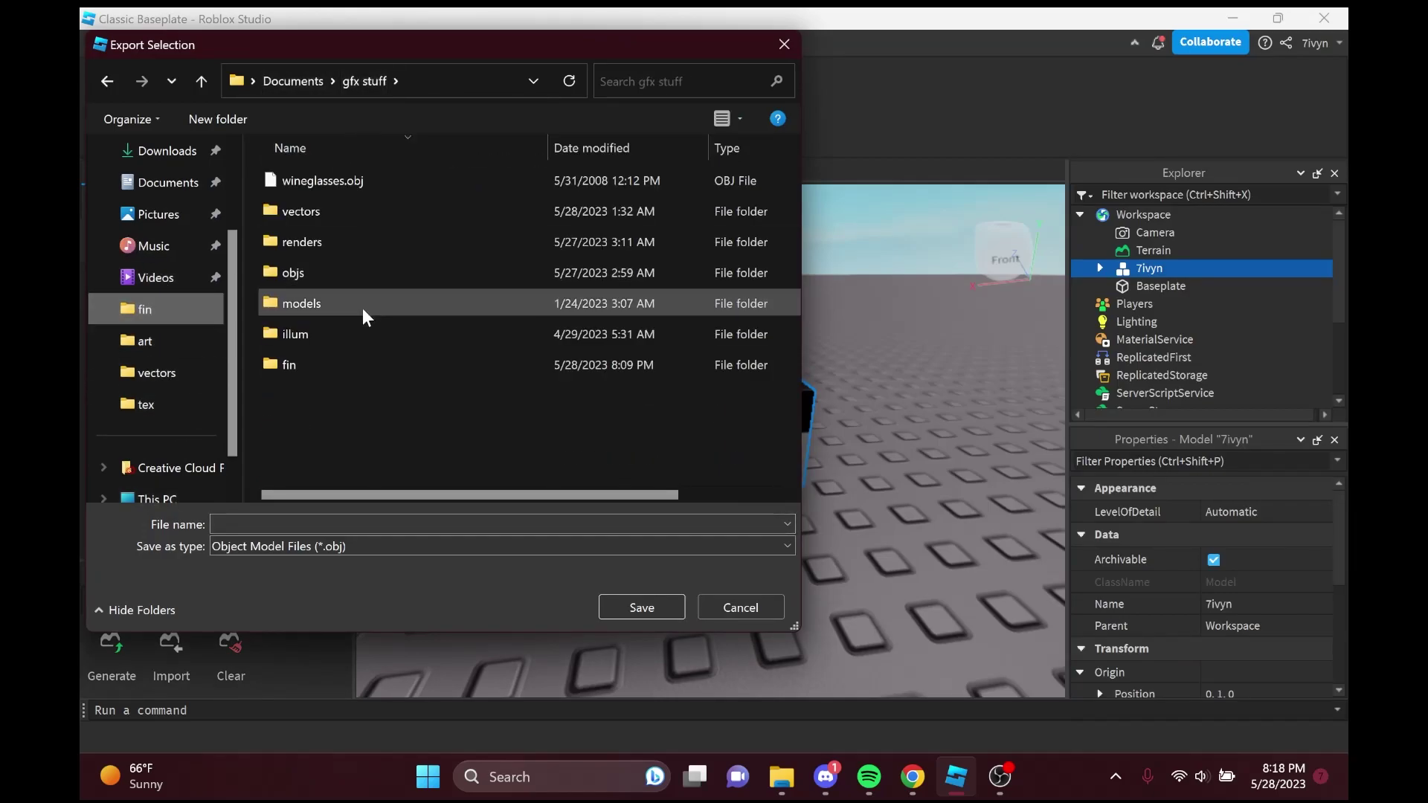
pyautogui.doubleClick(328, 277)
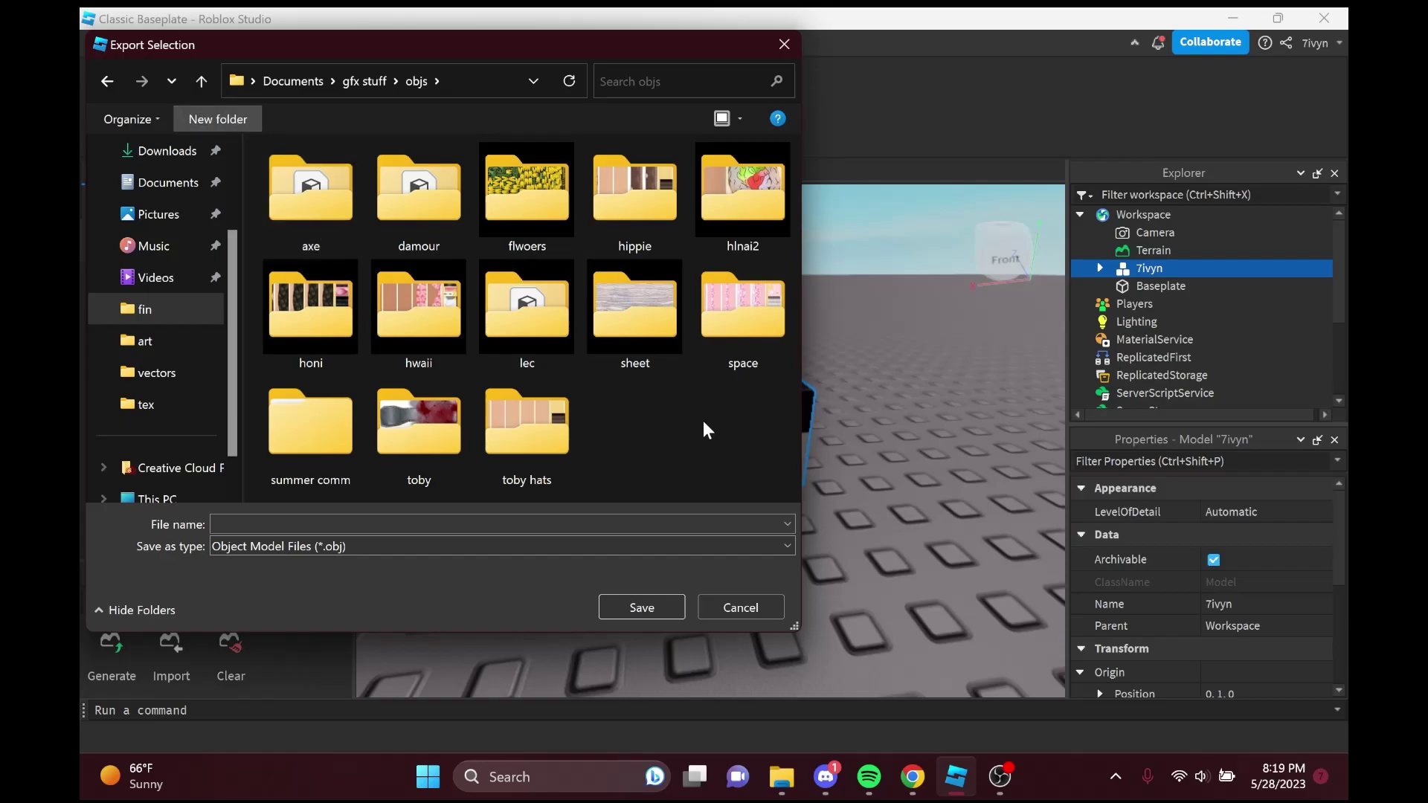
pyautogui.write('tutor')
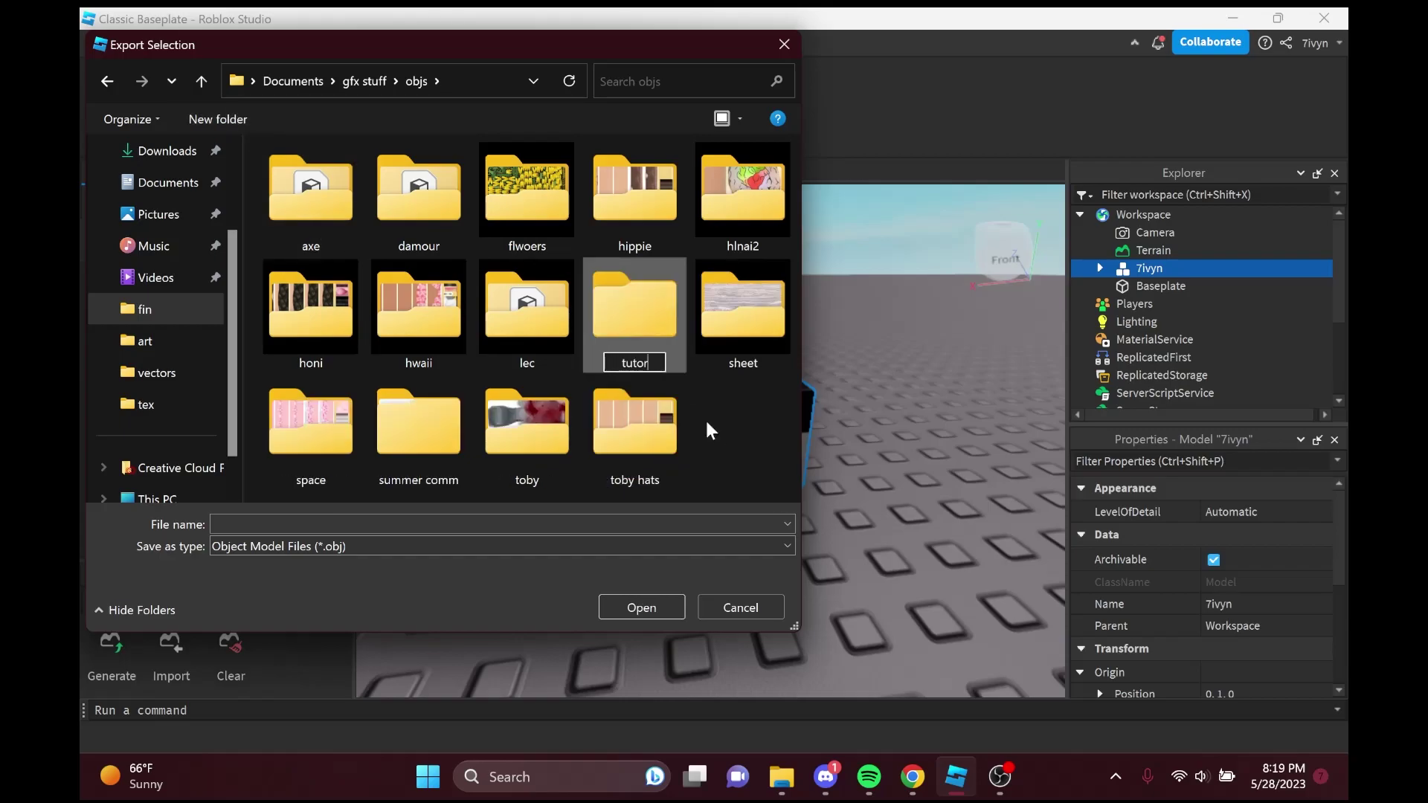
pyautogui.write('ial')
pyautogui.press('Return')
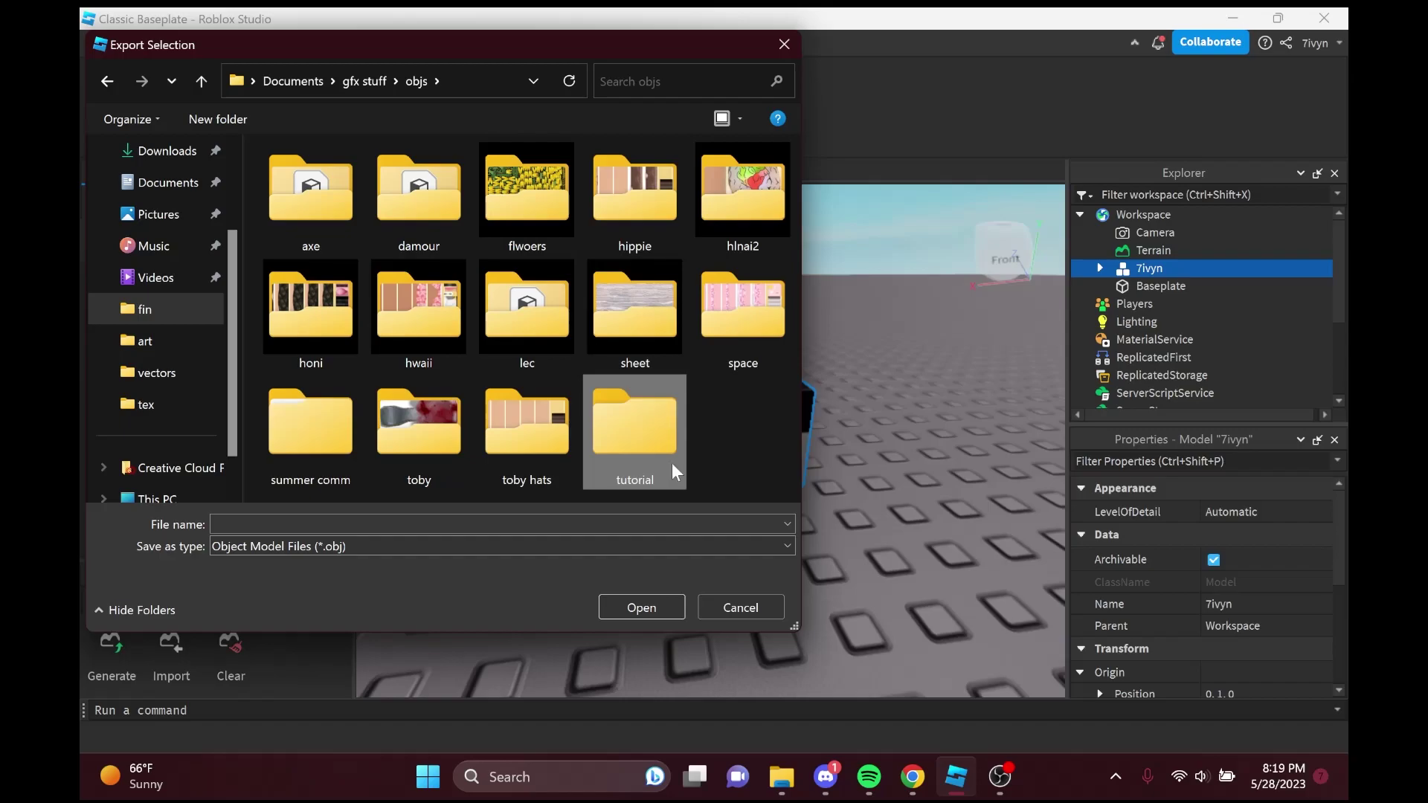
pyautogui.doubleClick(669, 416)
pyautogui.click(685, 525)
pyautogui.write('tutorial')
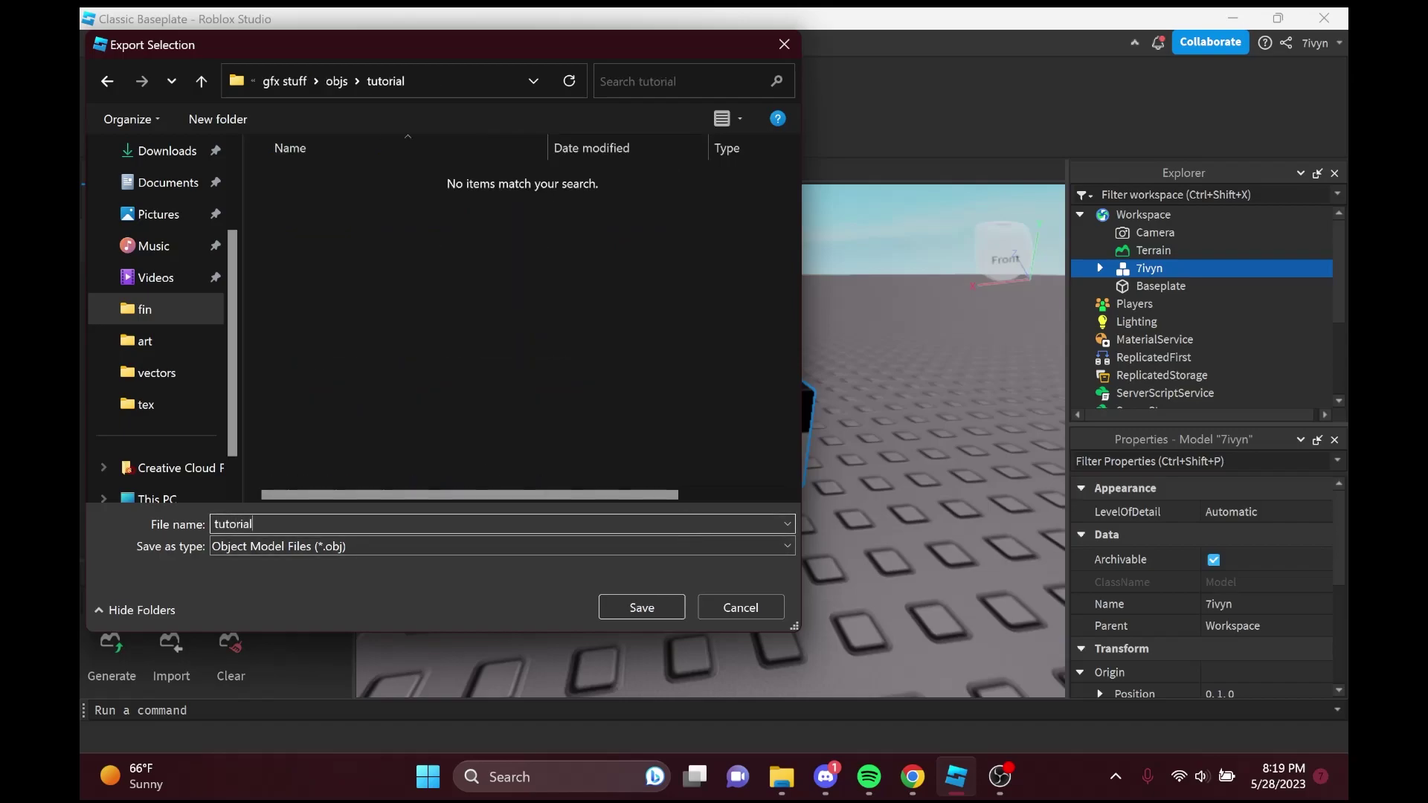
pyautogui.press('Return')
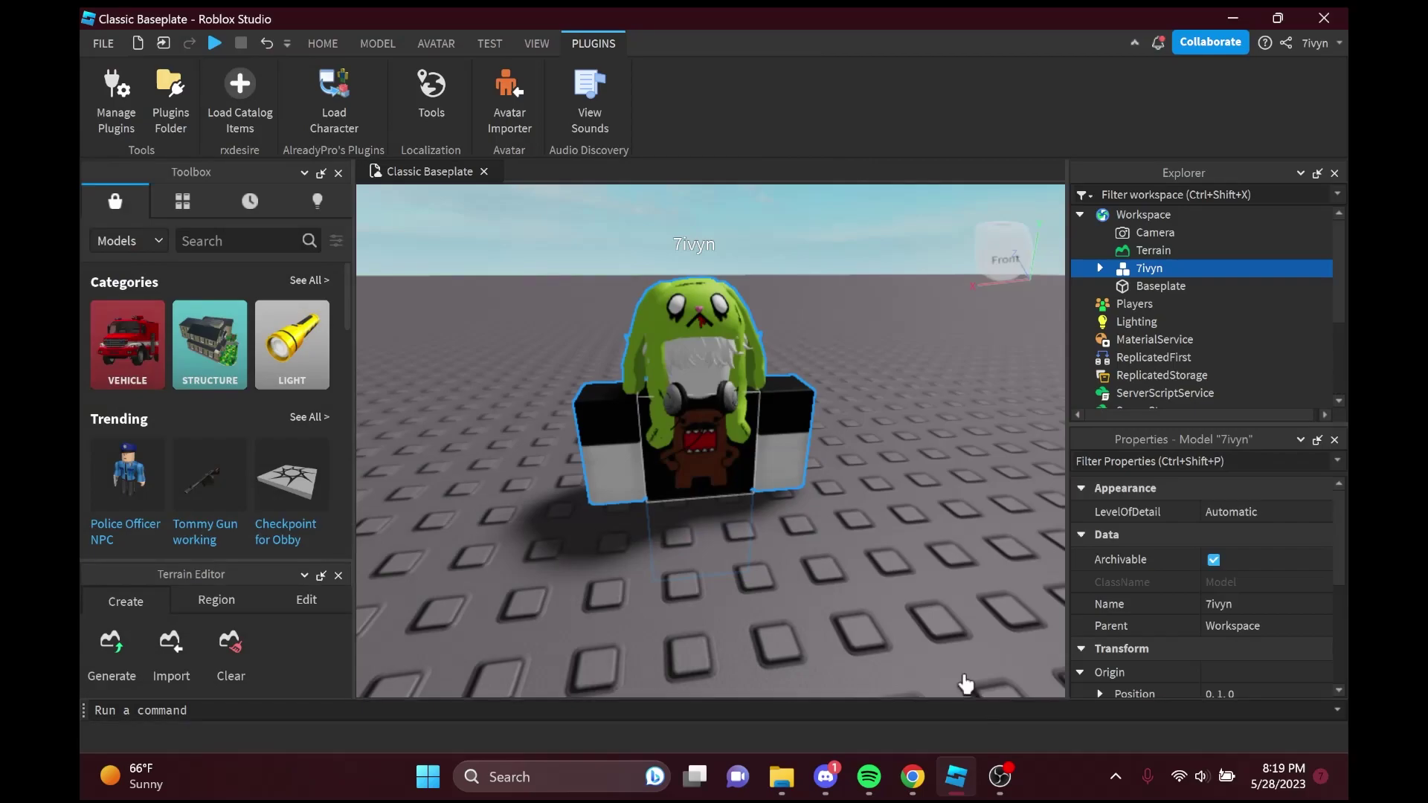
# Search the Toolbox for 'tree' and insert the Tree model into the workspace.
pyautogui.scroll(-4, 823, 526)
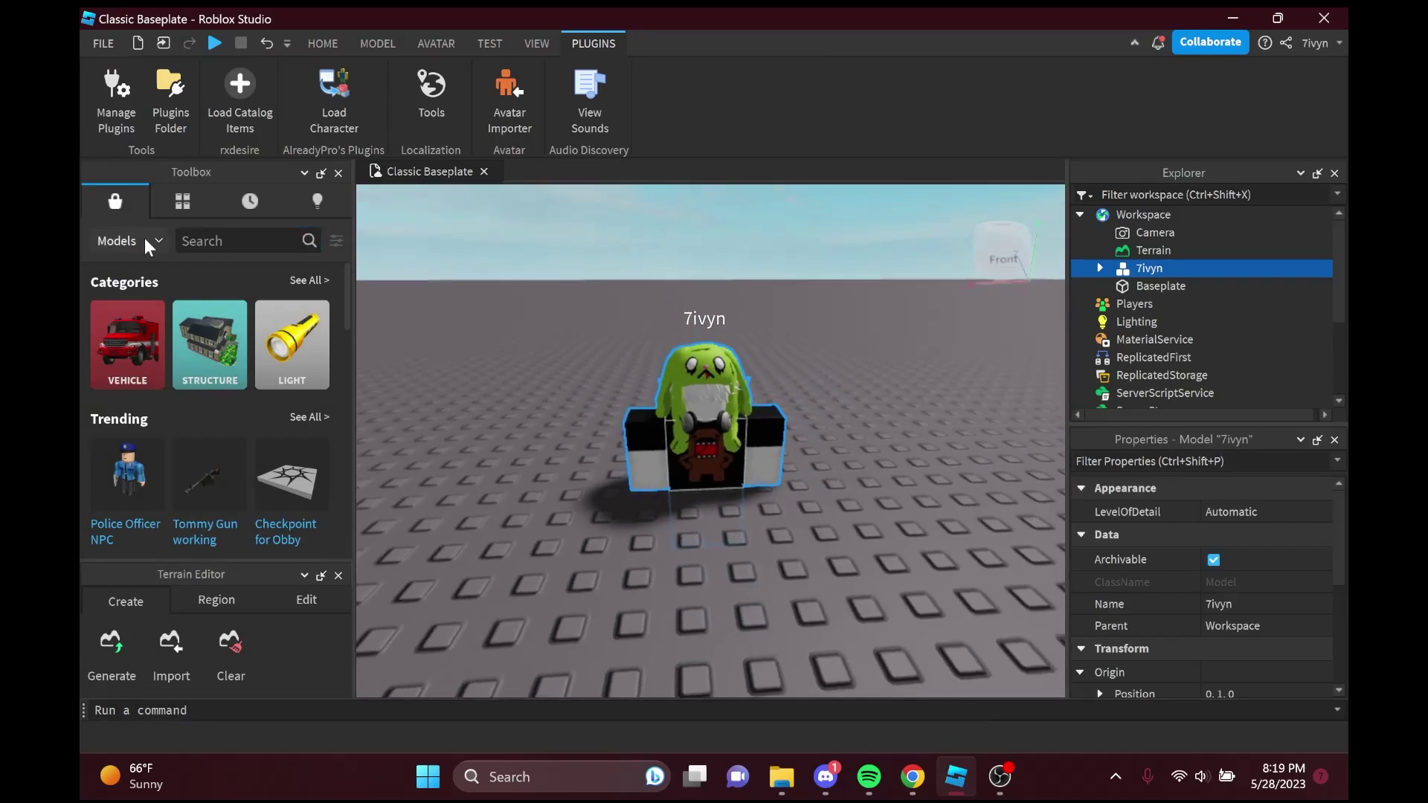
pyautogui.click(223, 242)
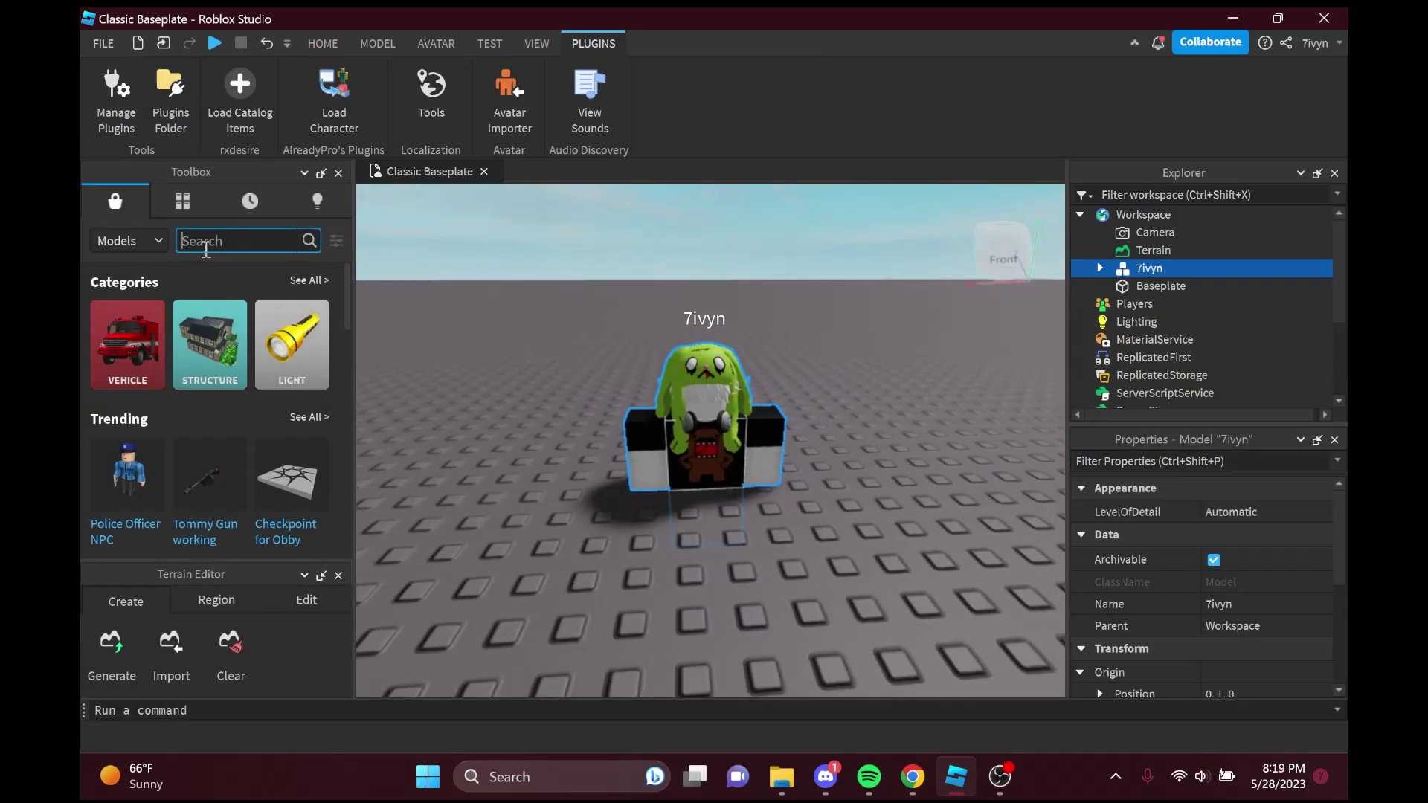
pyautogui.write('tree')
pyautogui.press('Return')
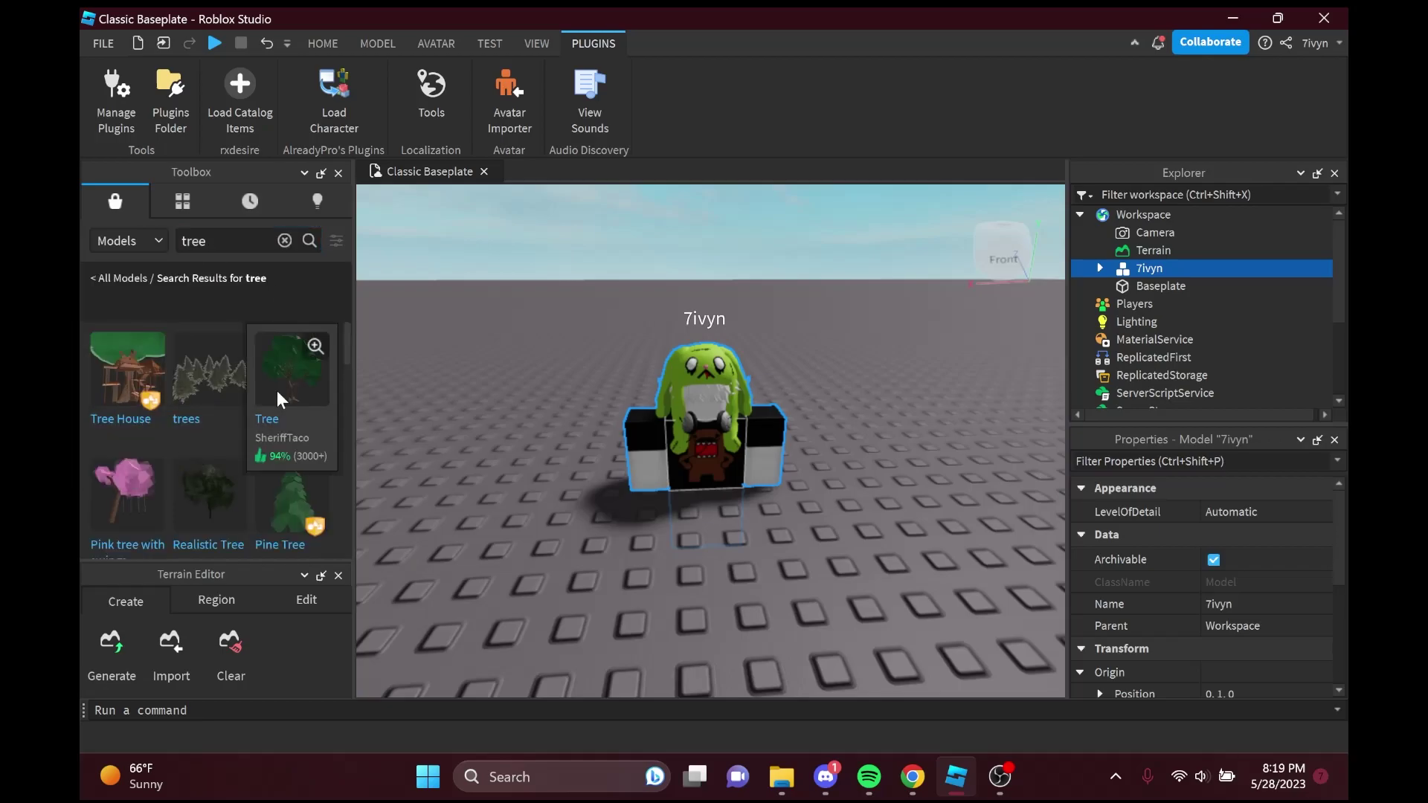
pyautogui.click(291, 368)
# Frame the tree, expand it and inspect the Bark part's Material, leaving it Slate.
pyautogui.press('f')
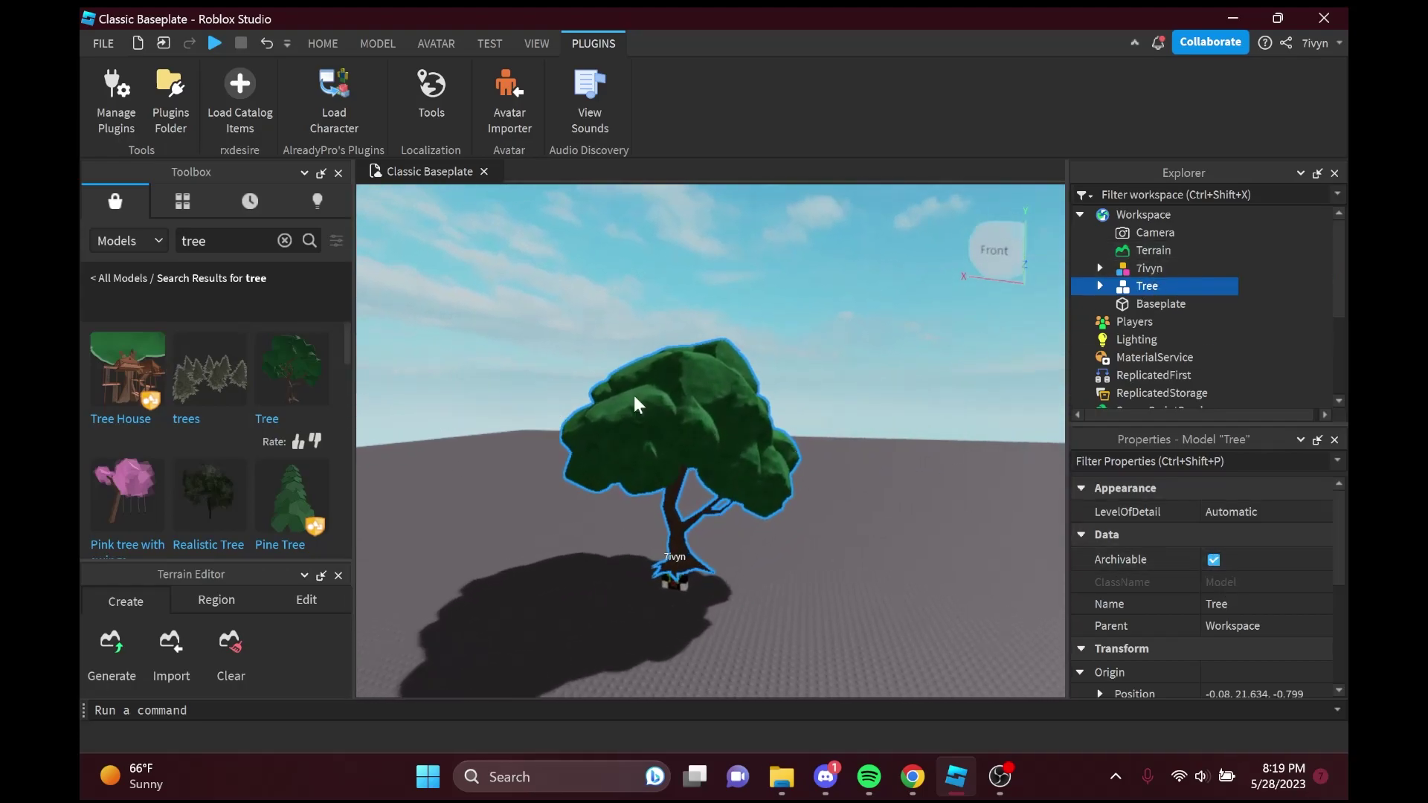
pyautogui.press('f')
pyautogui.scroll(5, 956, 402)
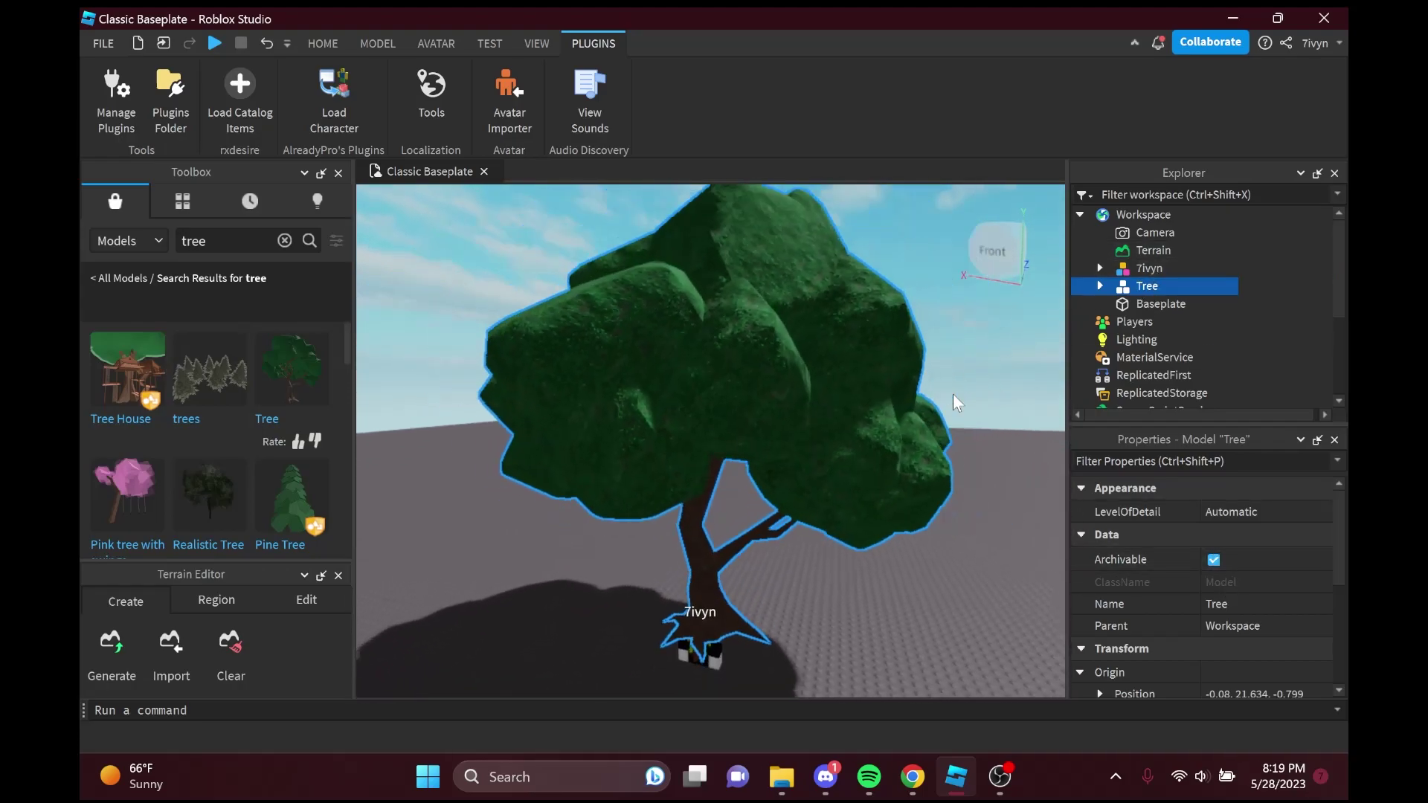
pyautogui.scroll(5, 955, 401)
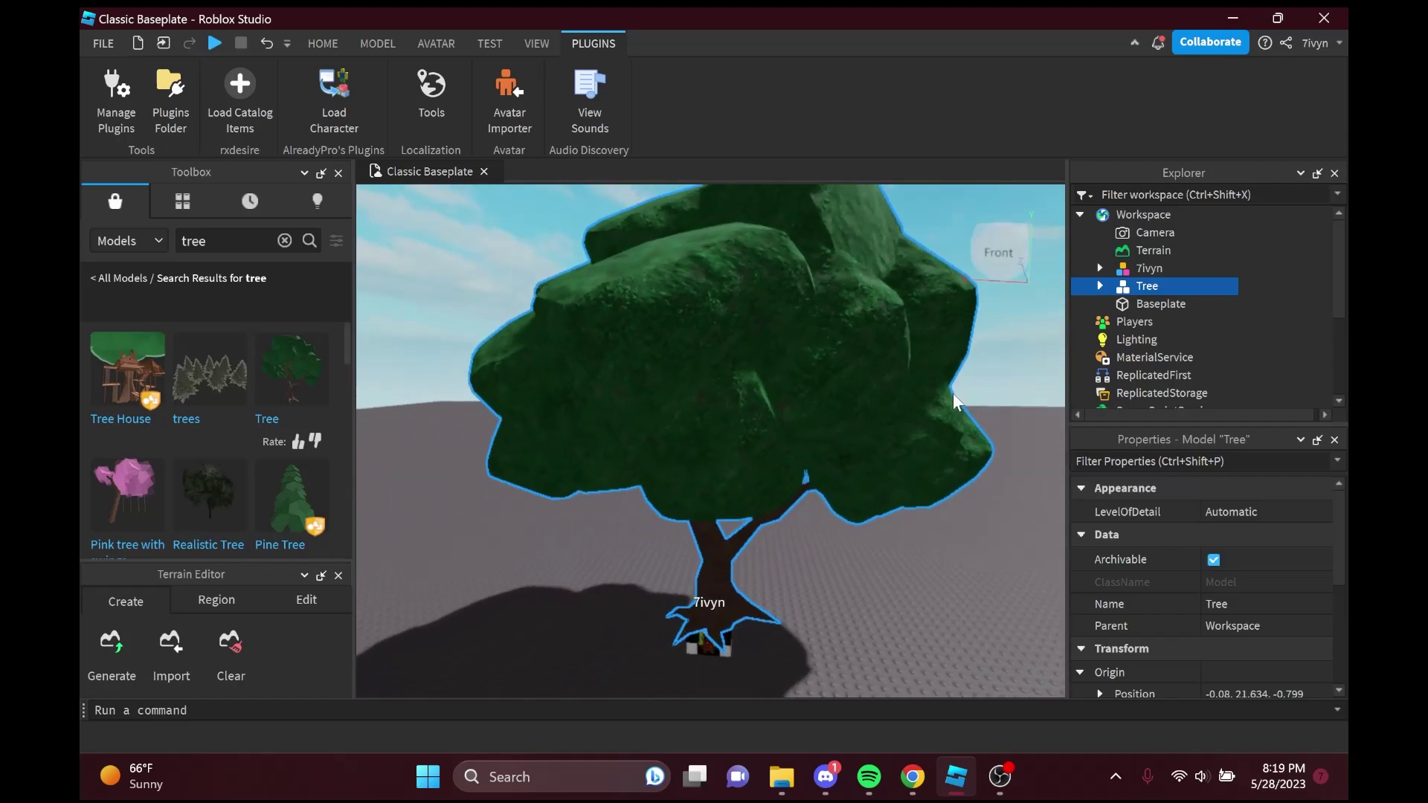
pyautogui.click(1145, 287)
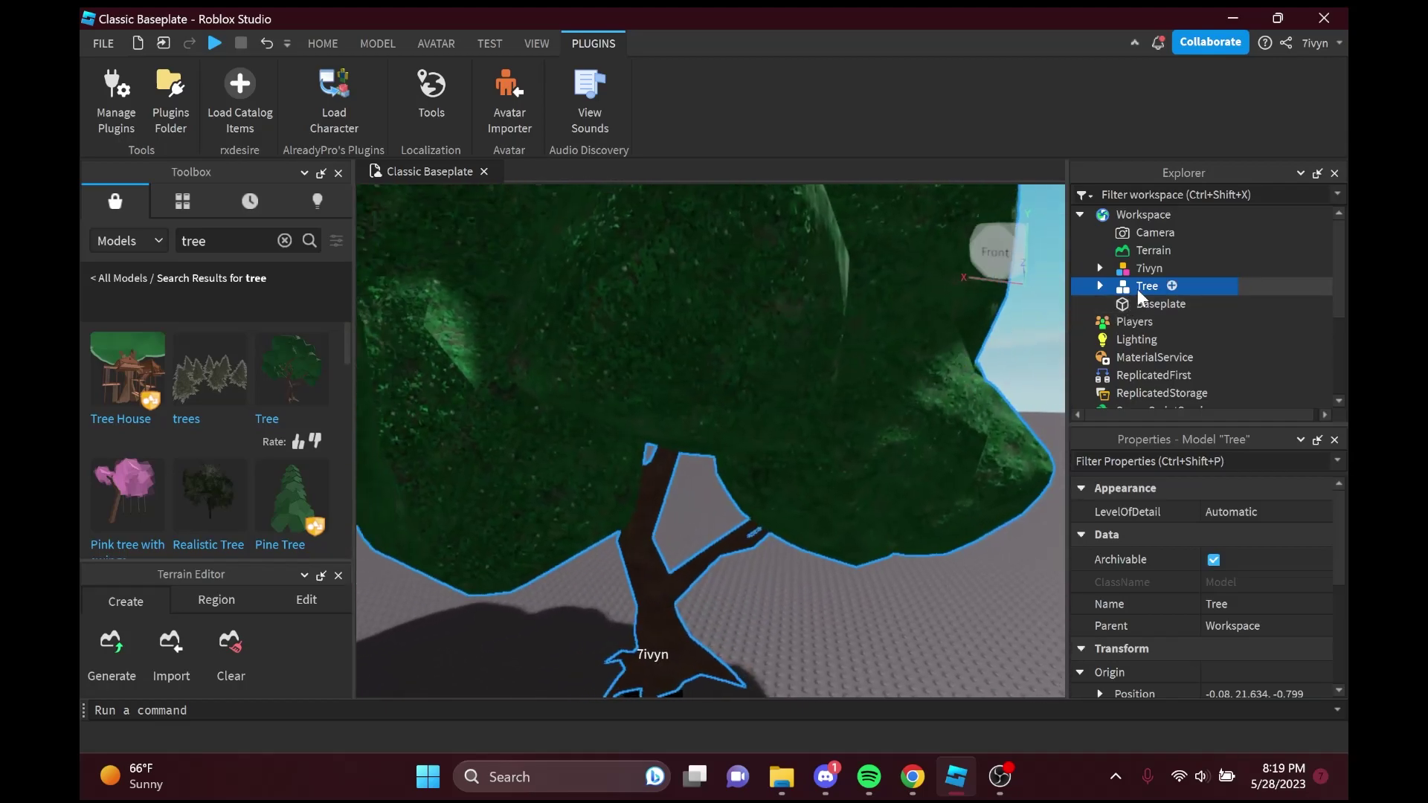
pyautogui.click(1100, 286)
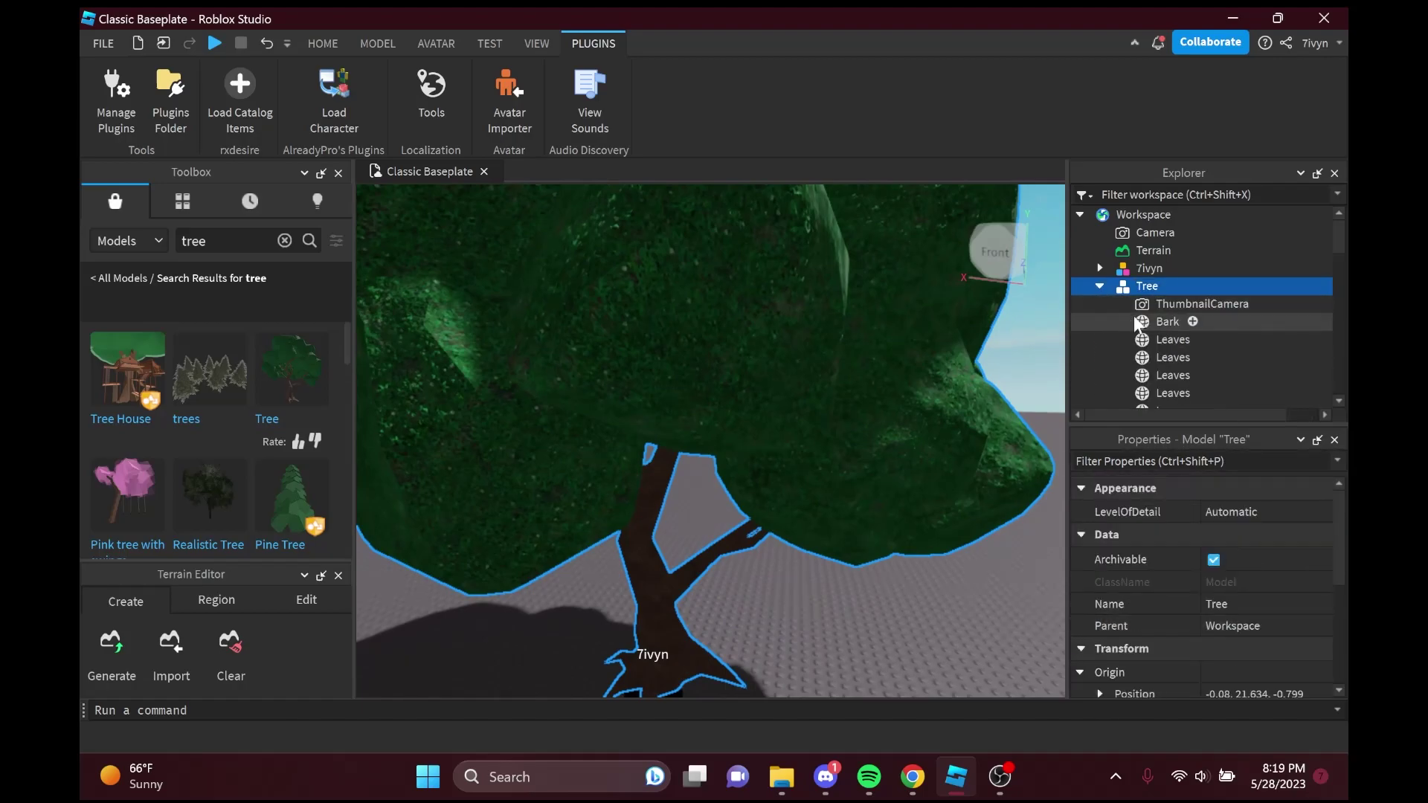
pyautogui.click(1163, 325)
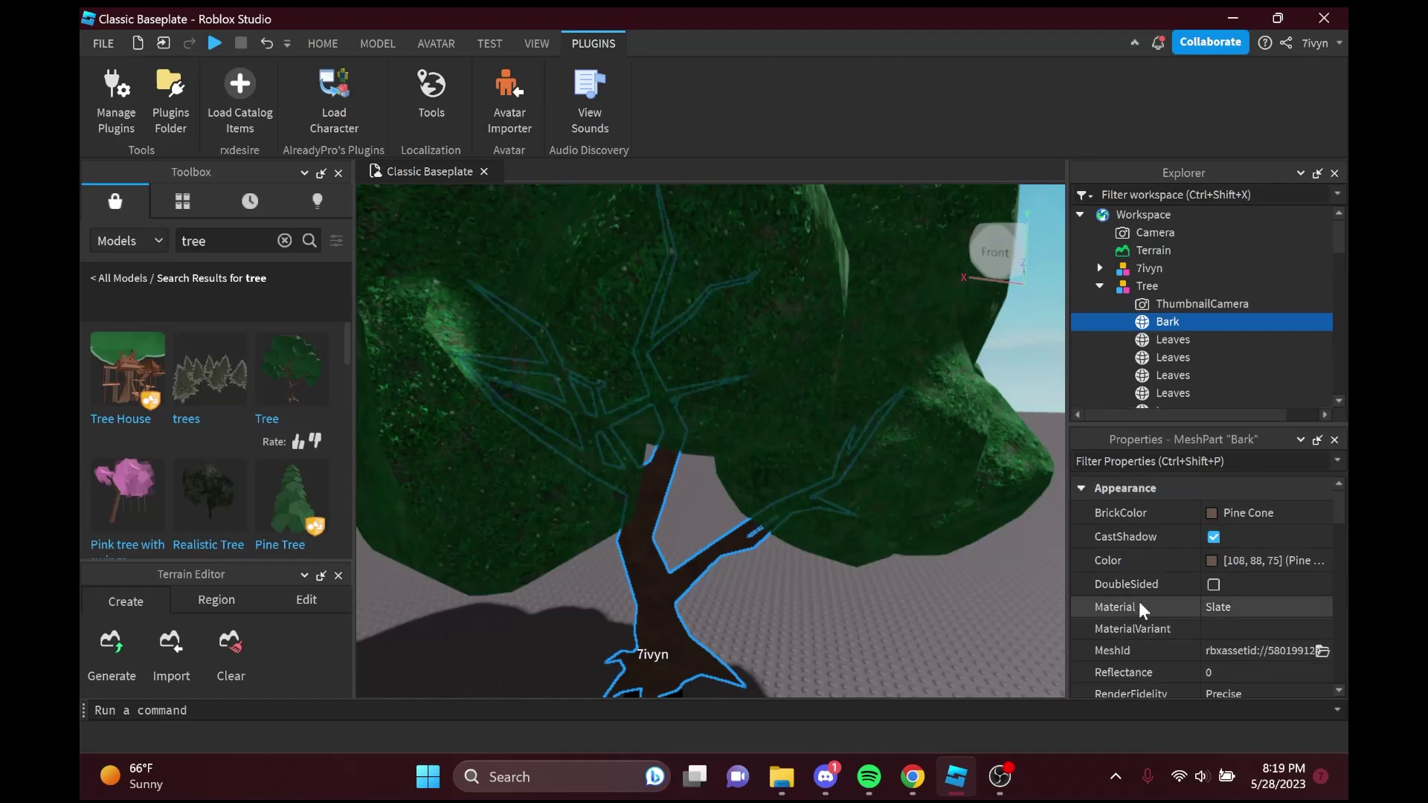
pyautogui.click(1220, 605)
pyautogui.click(1270, 606)
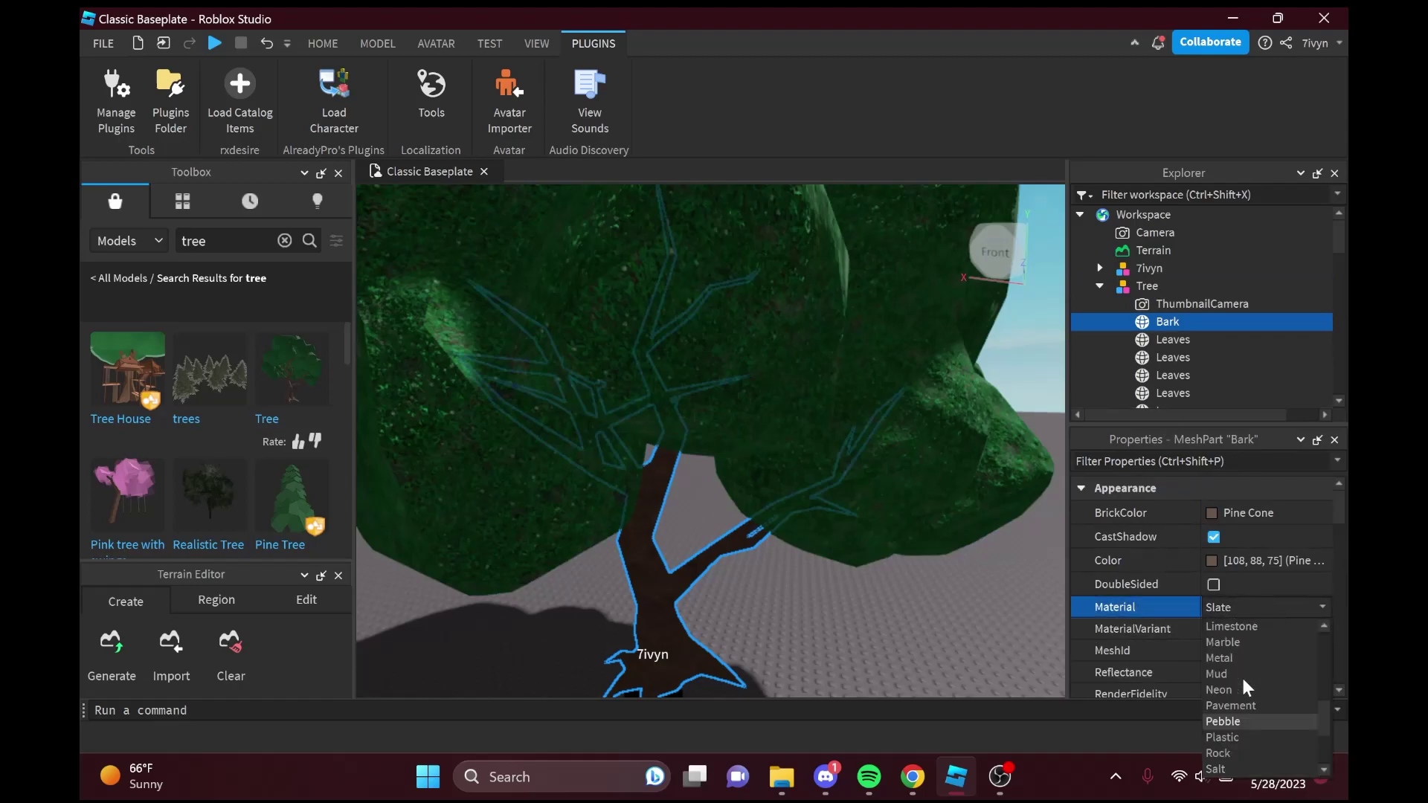
pyautogui.click(1246, 604)
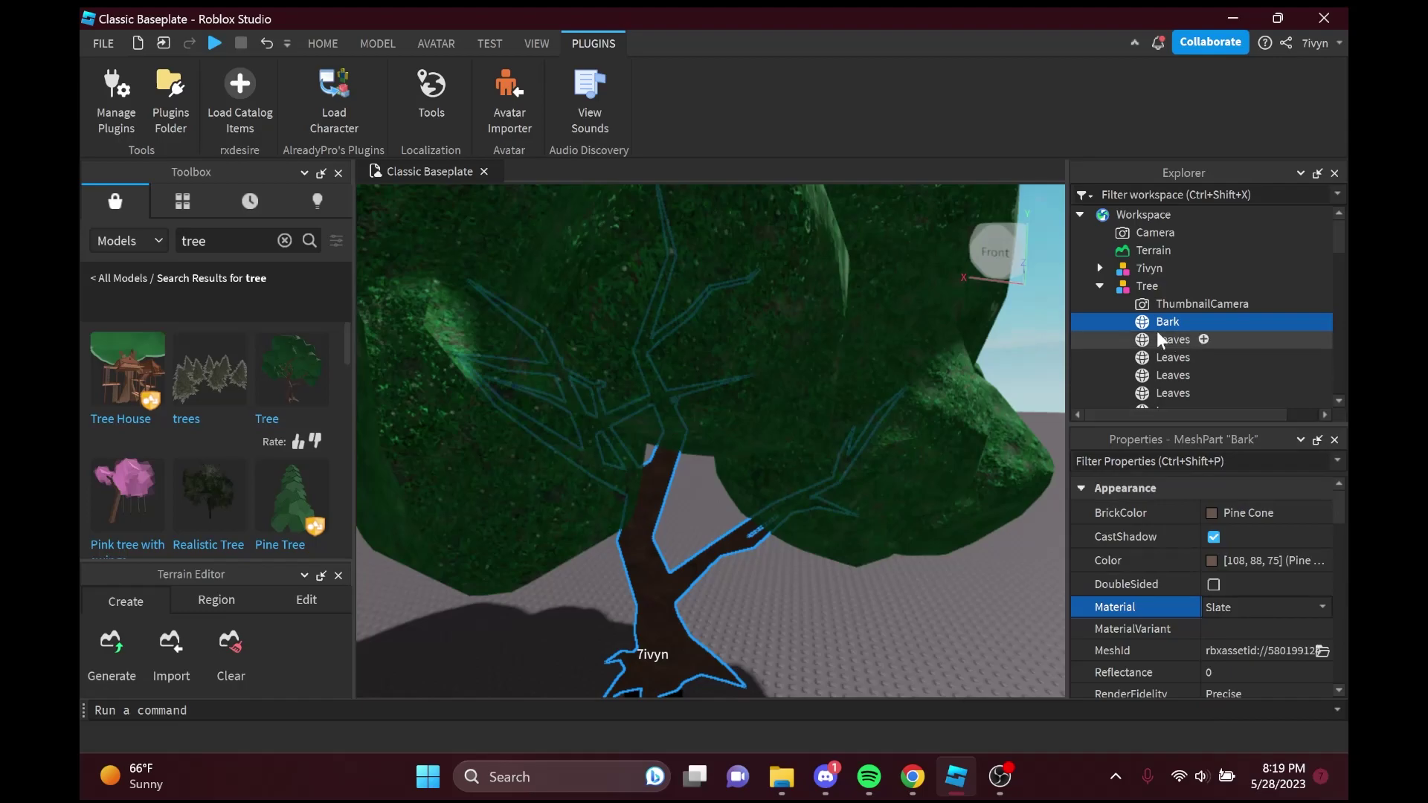
# Collapse the Tree model and select the whole Tree in Explorer.
pyautogui.click(1099, 287)
pyautogui.moveTo(987, 595); pyautogui.dragTo(987, 595, button='right')
pyautogui.scroll(-3, 987, 596)
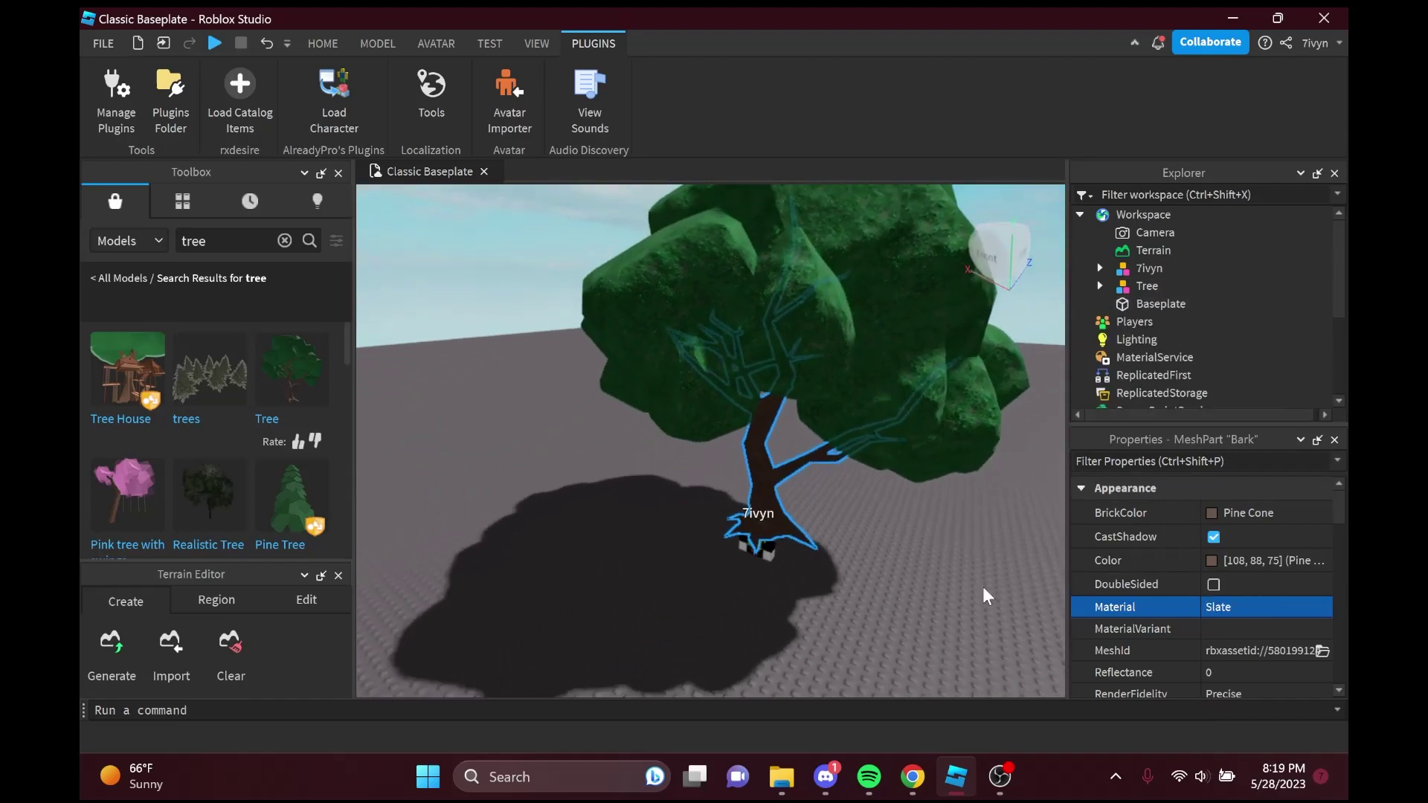
pyautogui.scroll(5, 987, 596)
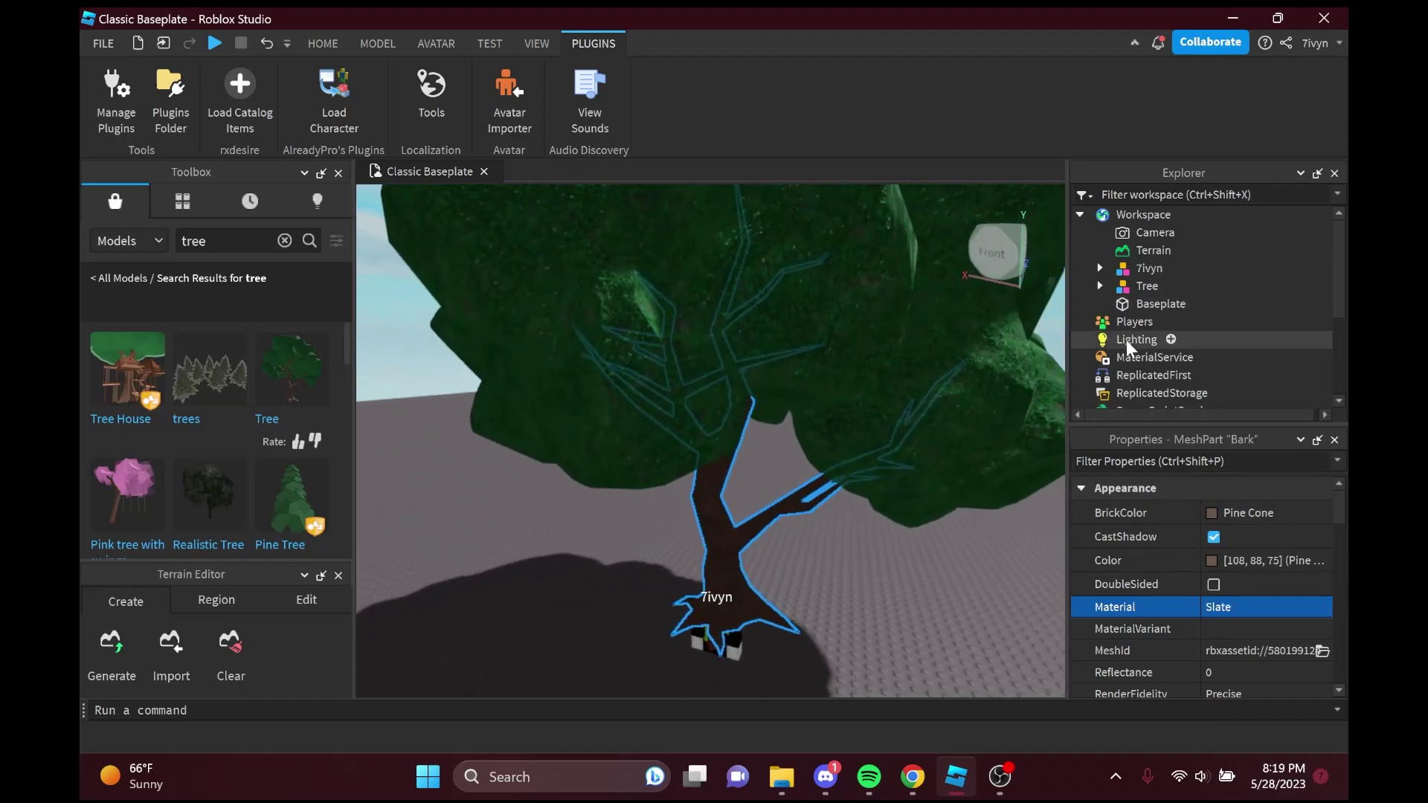
pyautogui.click(1148, 286)
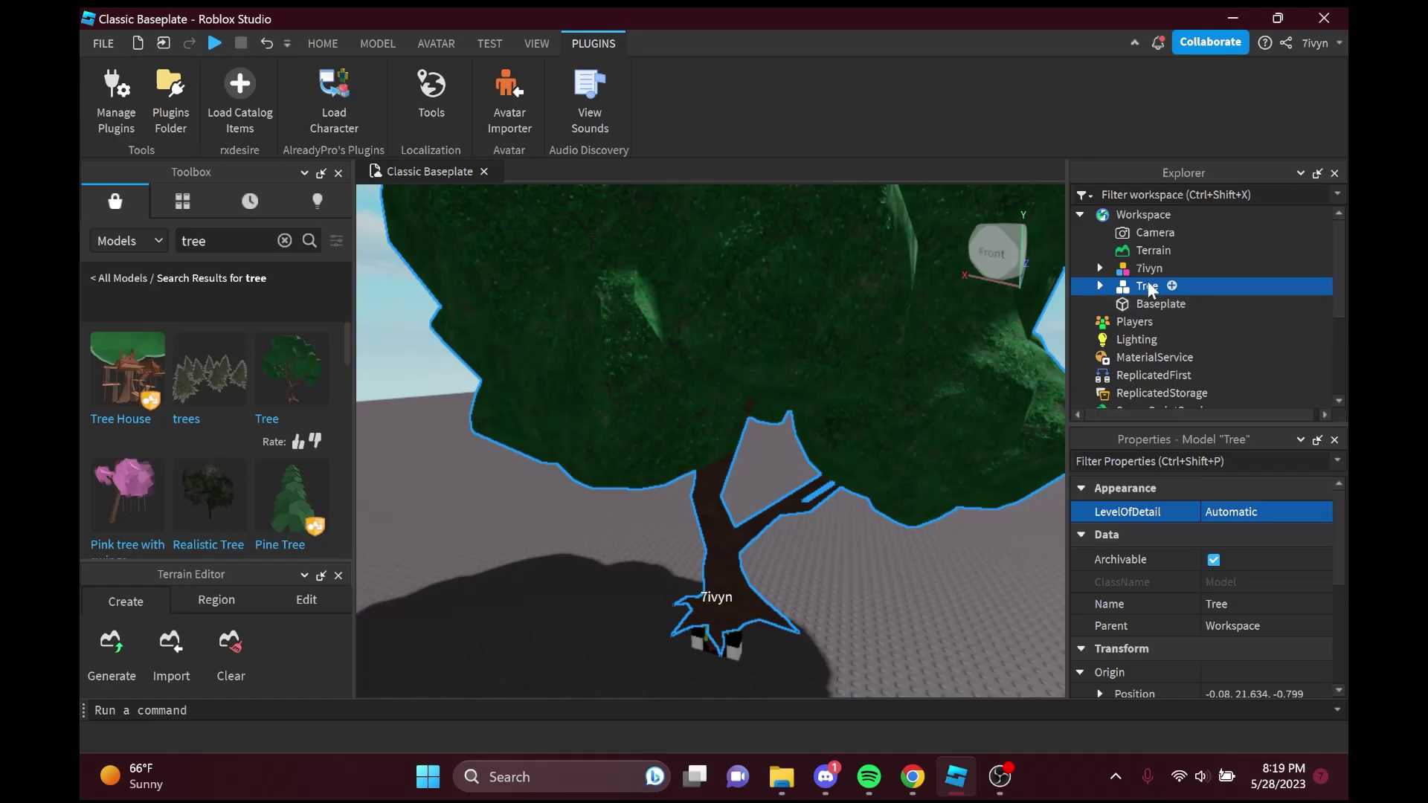
# Delete the Tree model and tilt the view back to the character.
pyautogui.press('Delete')
pyautogui.moveTo(971, 440); pyautogui.dragTo(973, 444, button='right')
pyautogui.scroll(5, 973, 444)
pyautogui.scroll(-5, 973, 444)
pyautogui.scroll(1, 972, 444)
# Open vuhouis_lightroom2.c4d from the Downloads folder in Cinema 4D.
pyautogui.press('super+e')
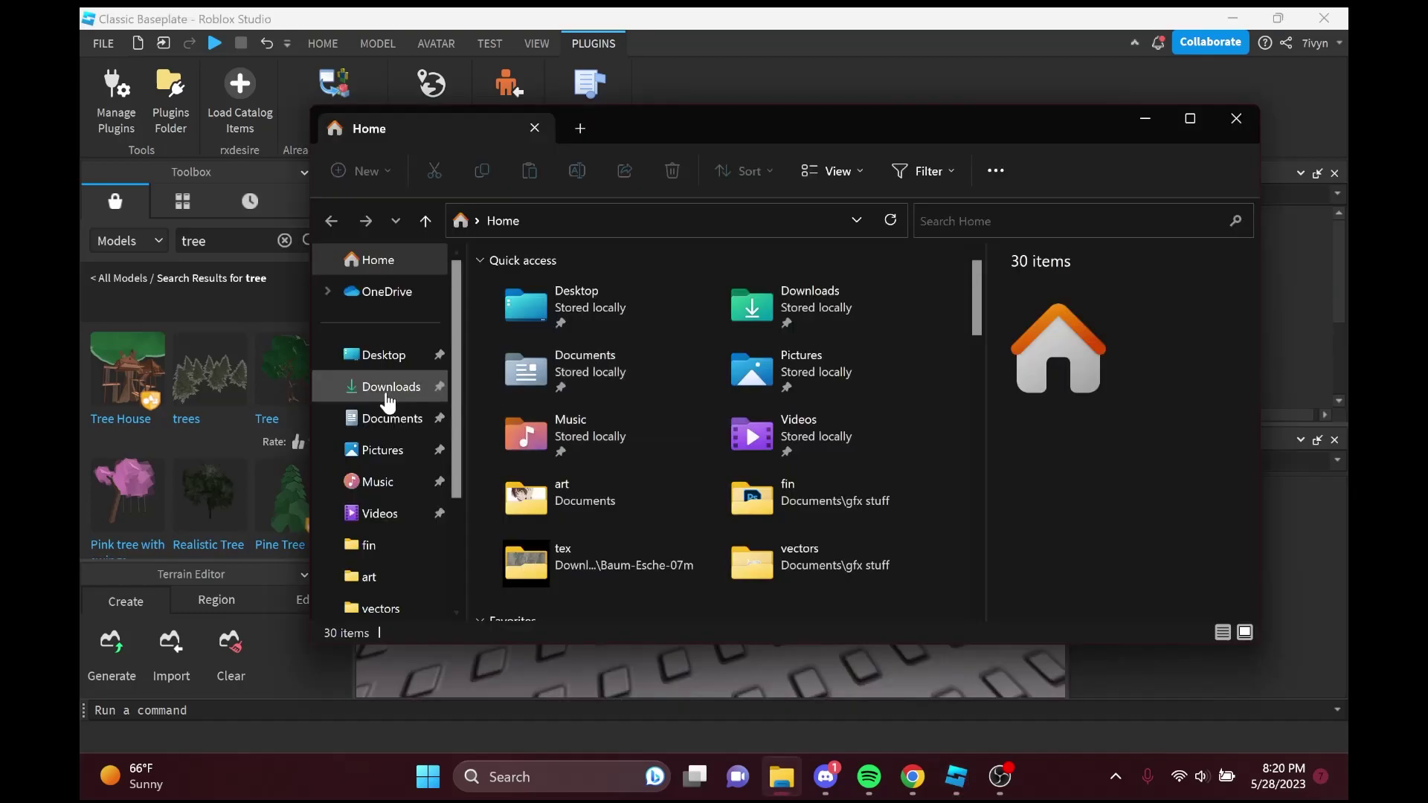
pyautogui.click(386, 390)
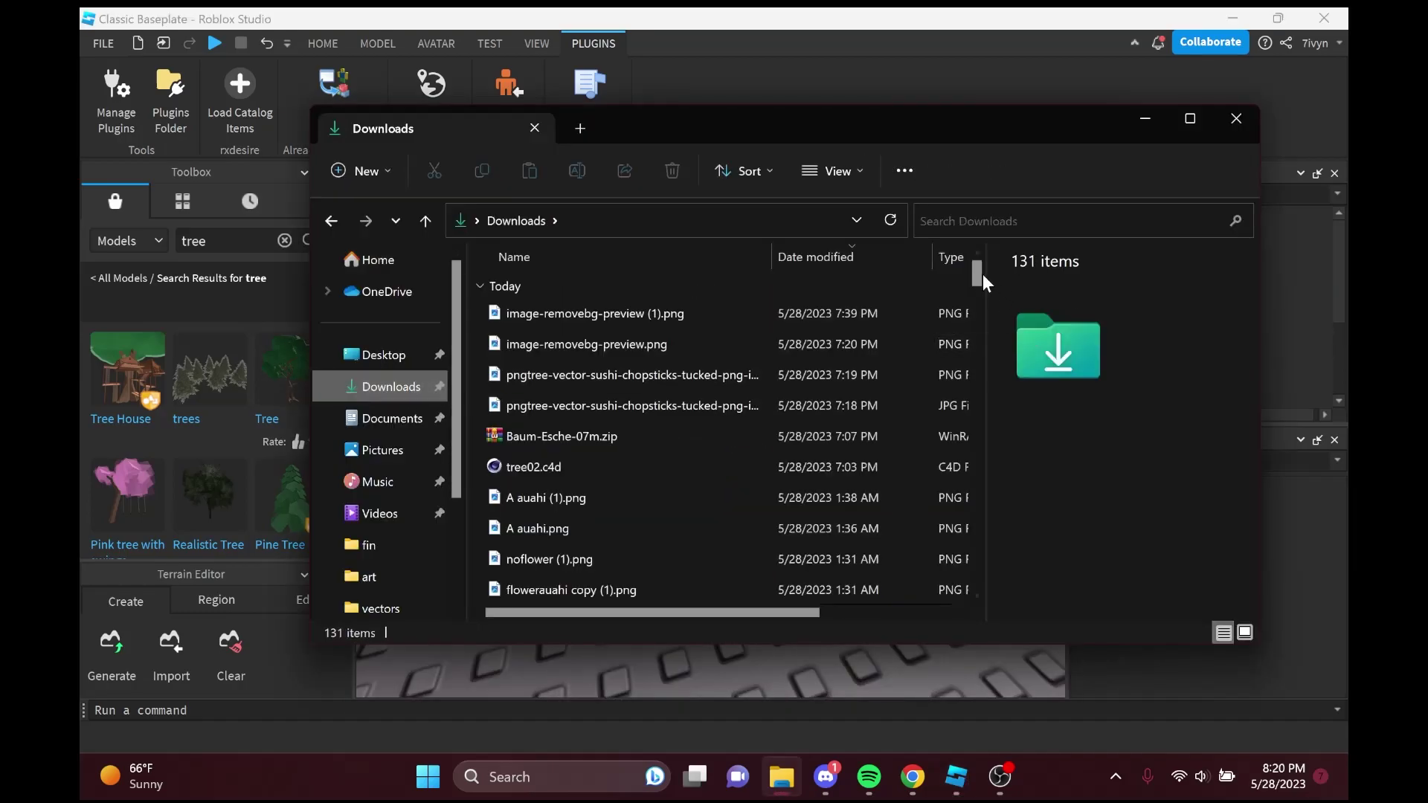
pyautogui.moveTo(977, 274); pyautogui.dragTo(986, 603)
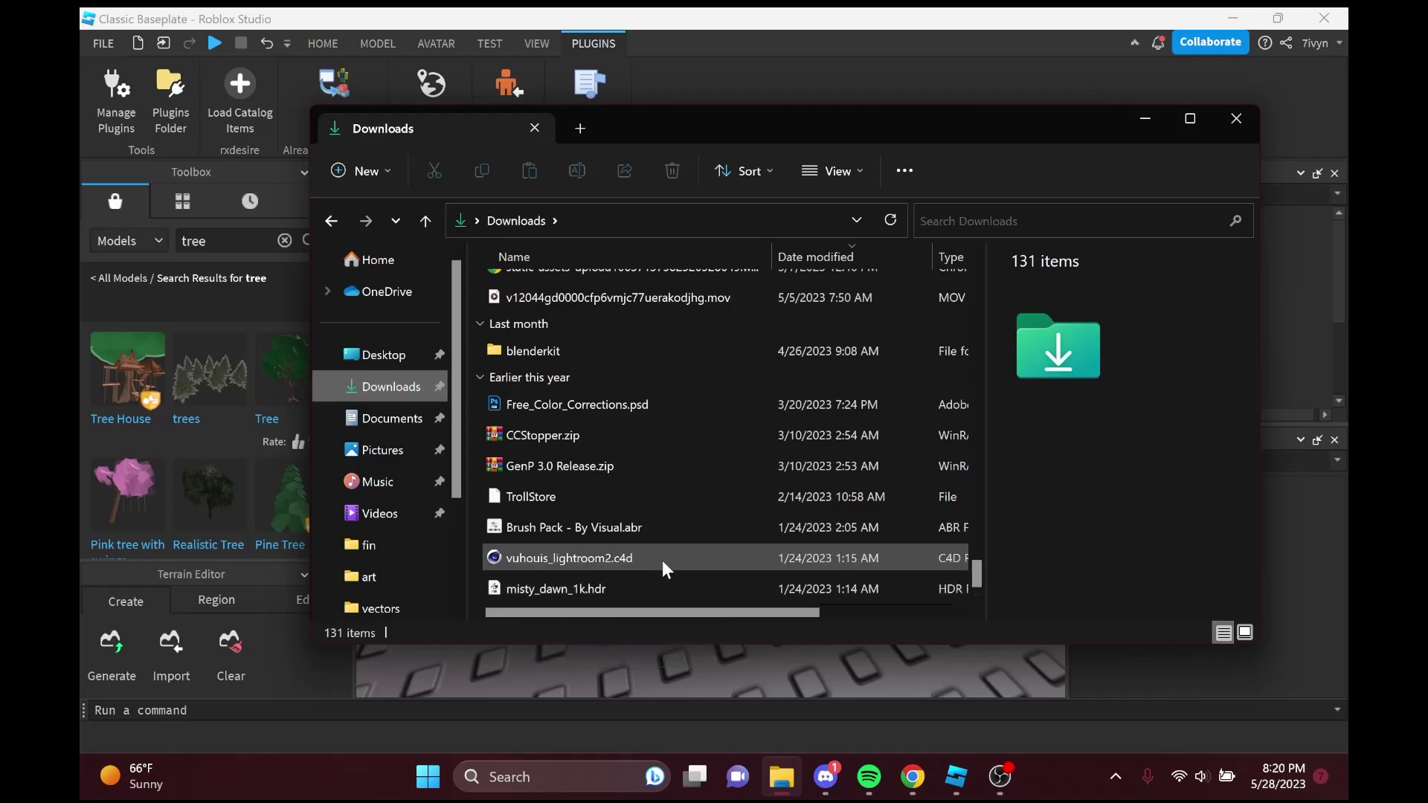
pyautogui.click(588, 560)
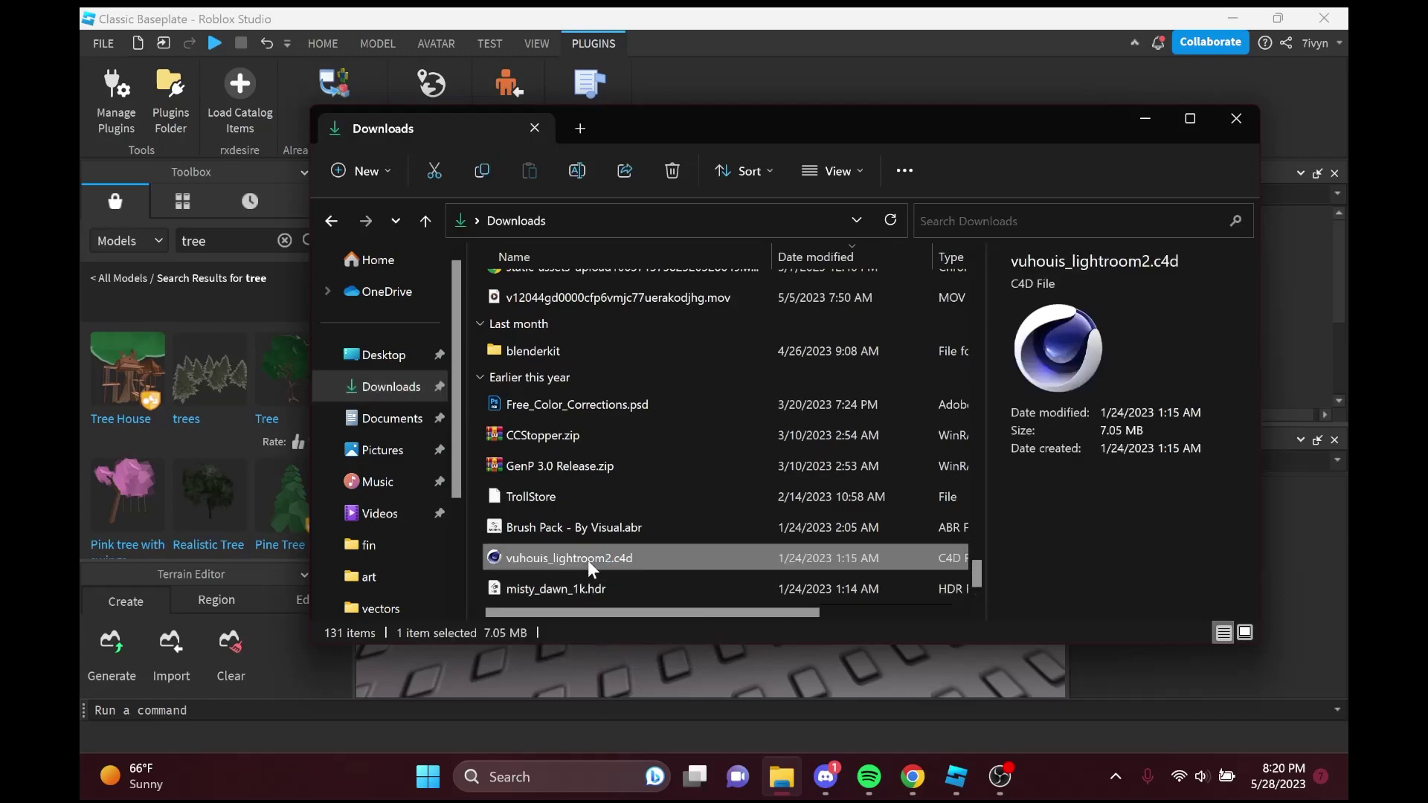
pyautogui.doubleClick(587, 560)
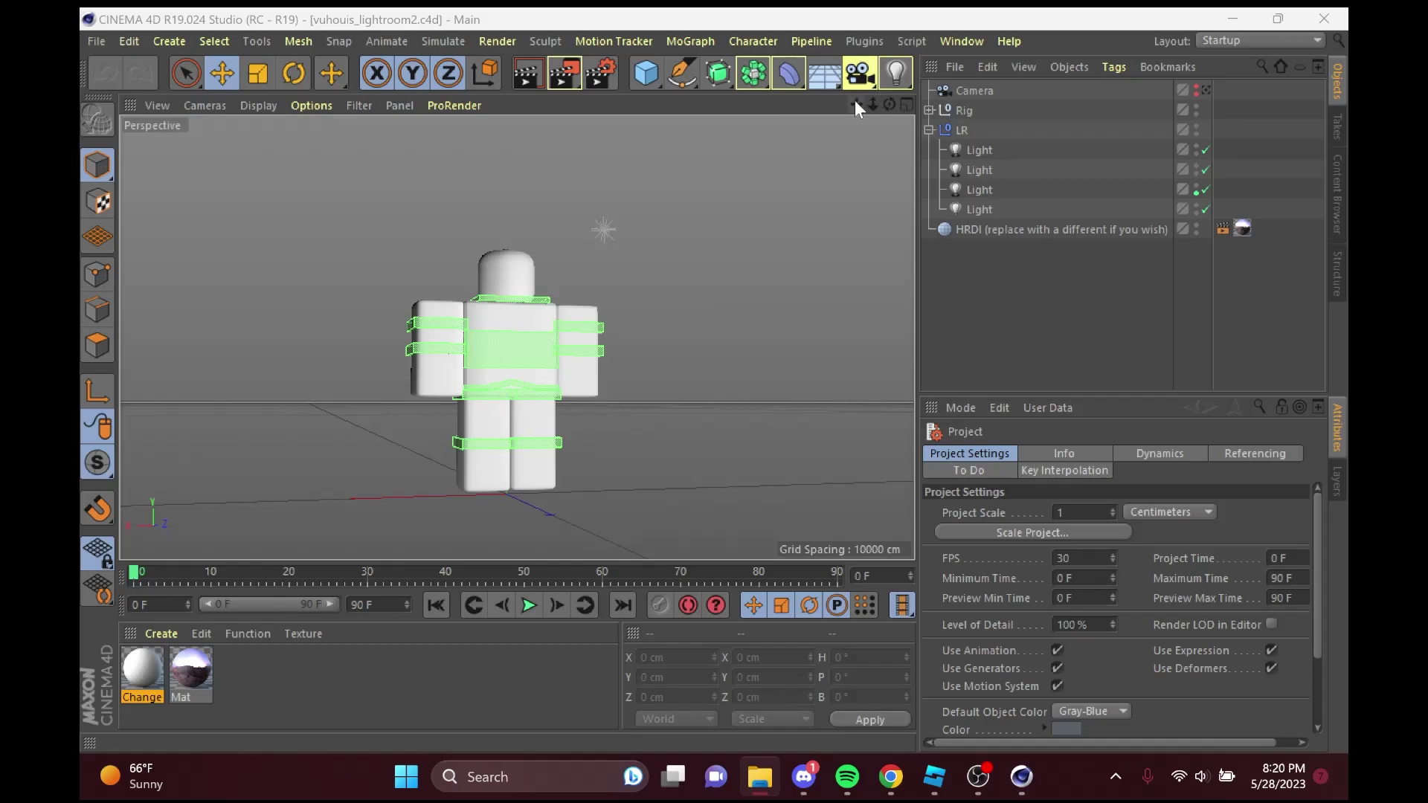
# Orbit and zoom around the rig, then show the Change Texture Here material's attributes.
pyautogui.moveTo(857, 104); pyautogui.dragTo(889, 148)
pyautogui.scroll(3, 448, 208)
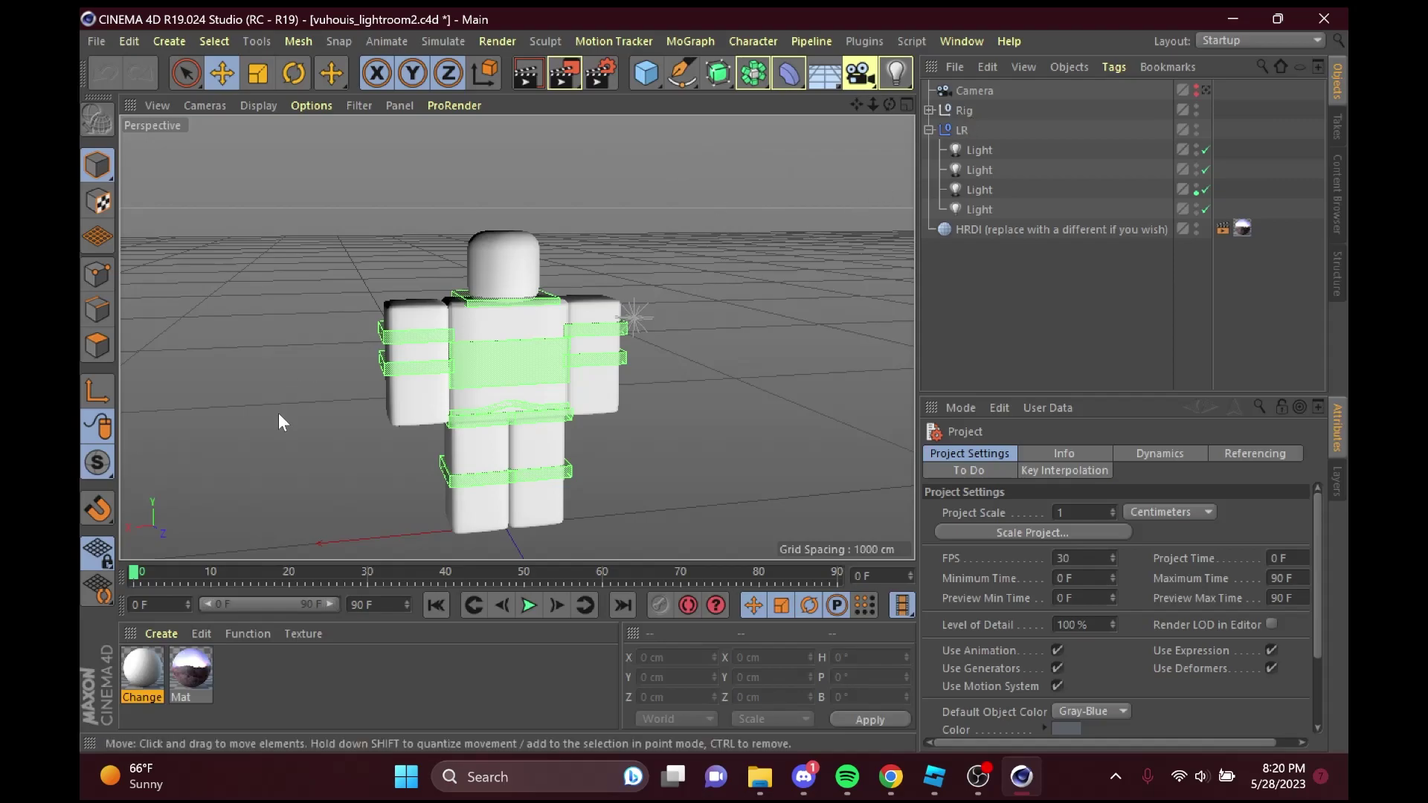
pyautogui.click(155, 677)
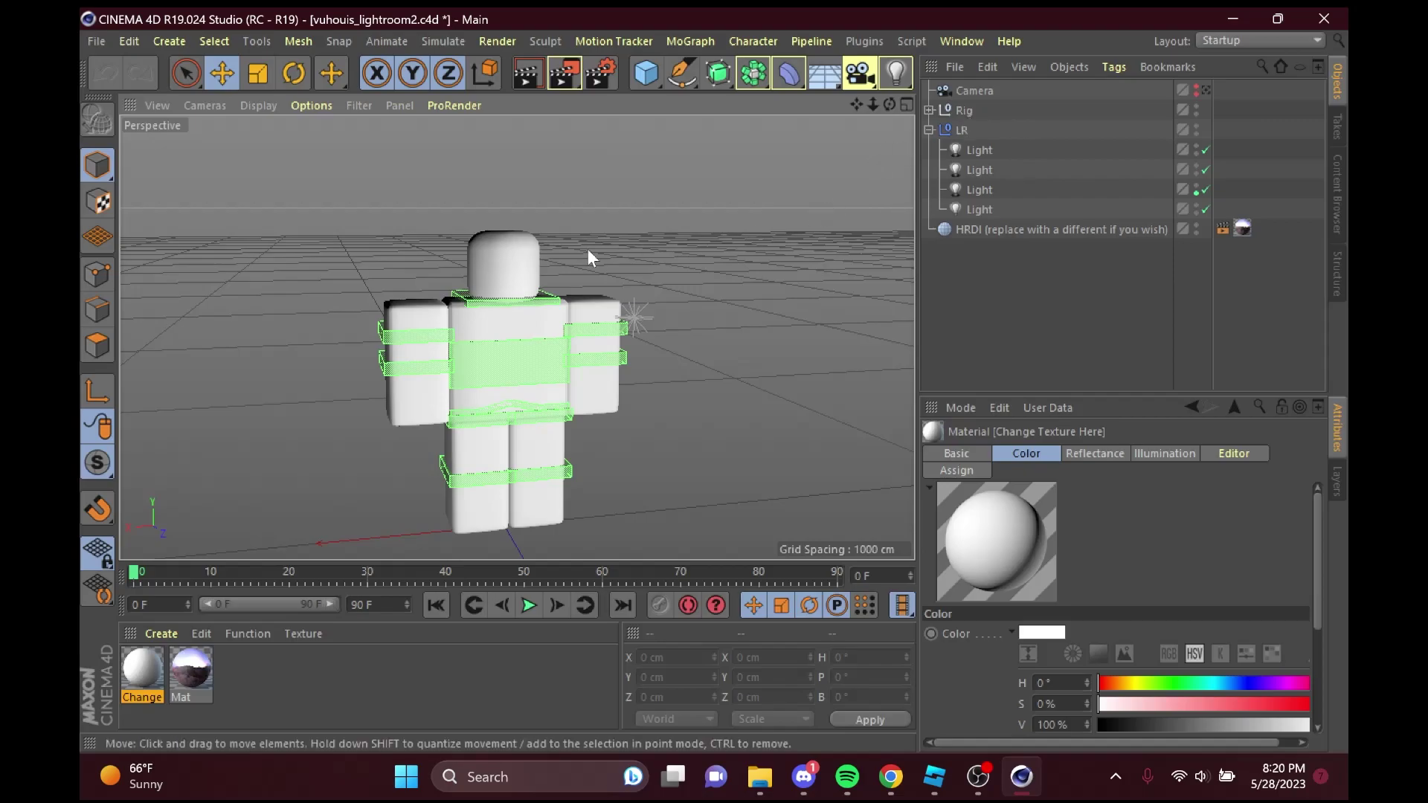
# Open Edit > Preferences and move the Preferences window to the screen centre.
pyautogui.click(92, 39)
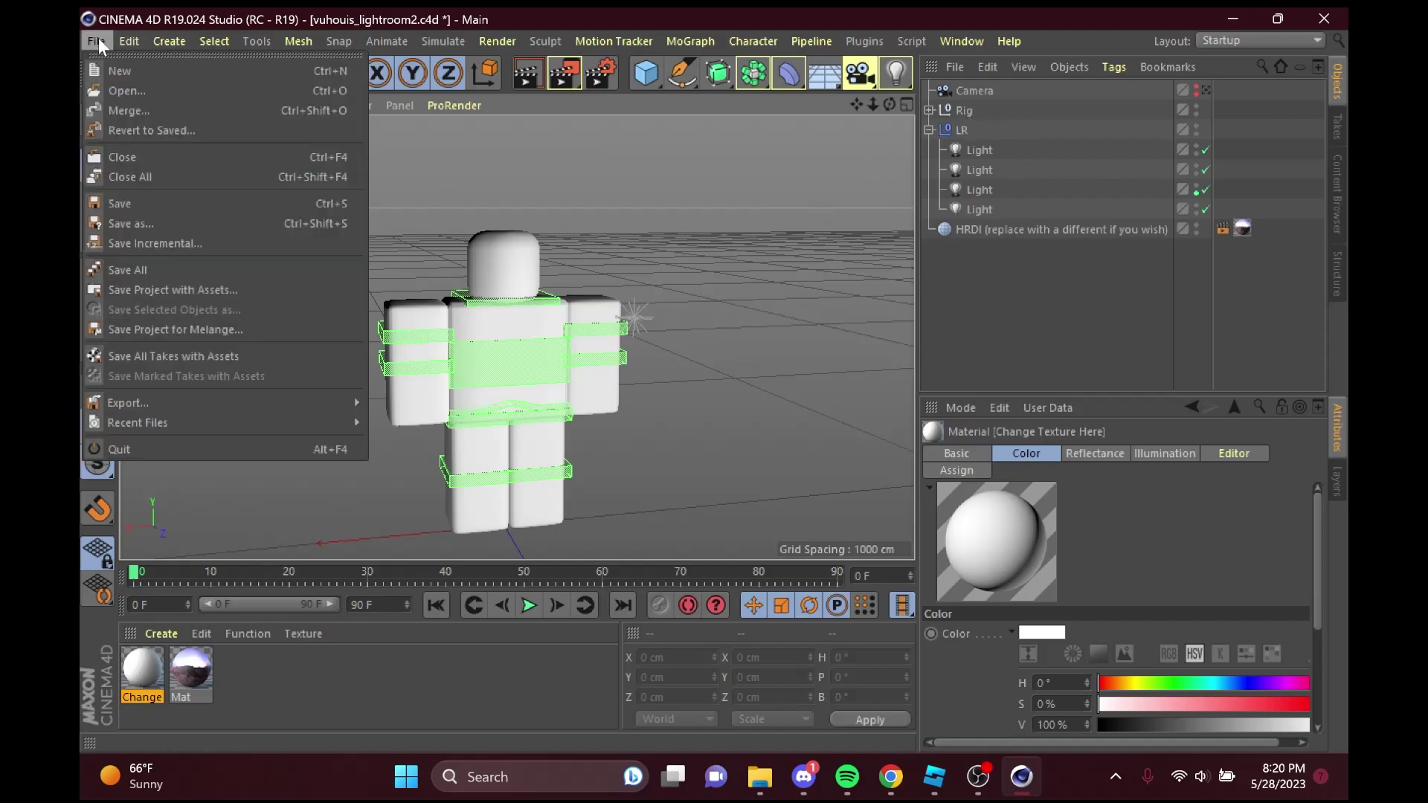
pyautogui.moveTo(141, 43)
pyautogui.click(227, 357)
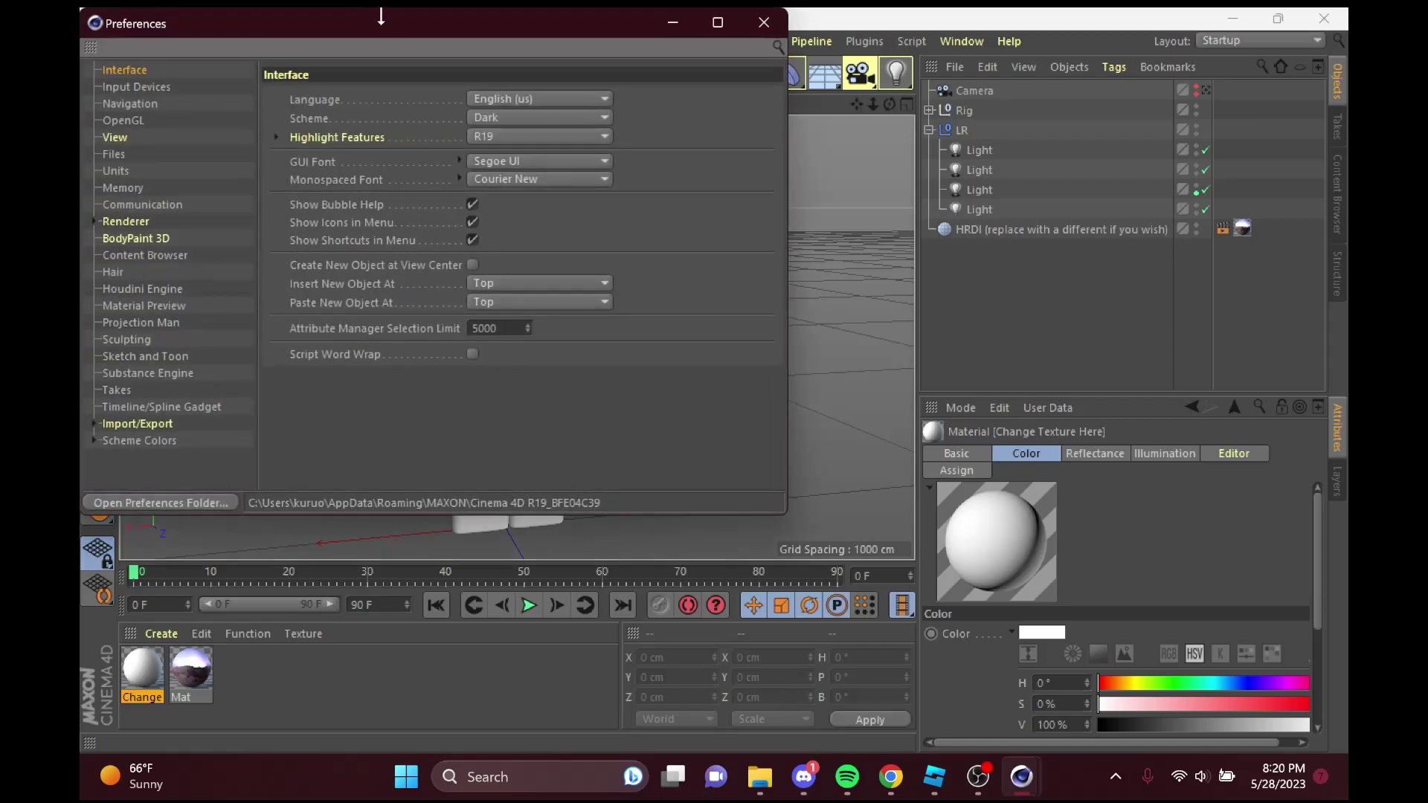
pyautogui.moveTo(384, 26); pyautogui.dragTo(632, 95)
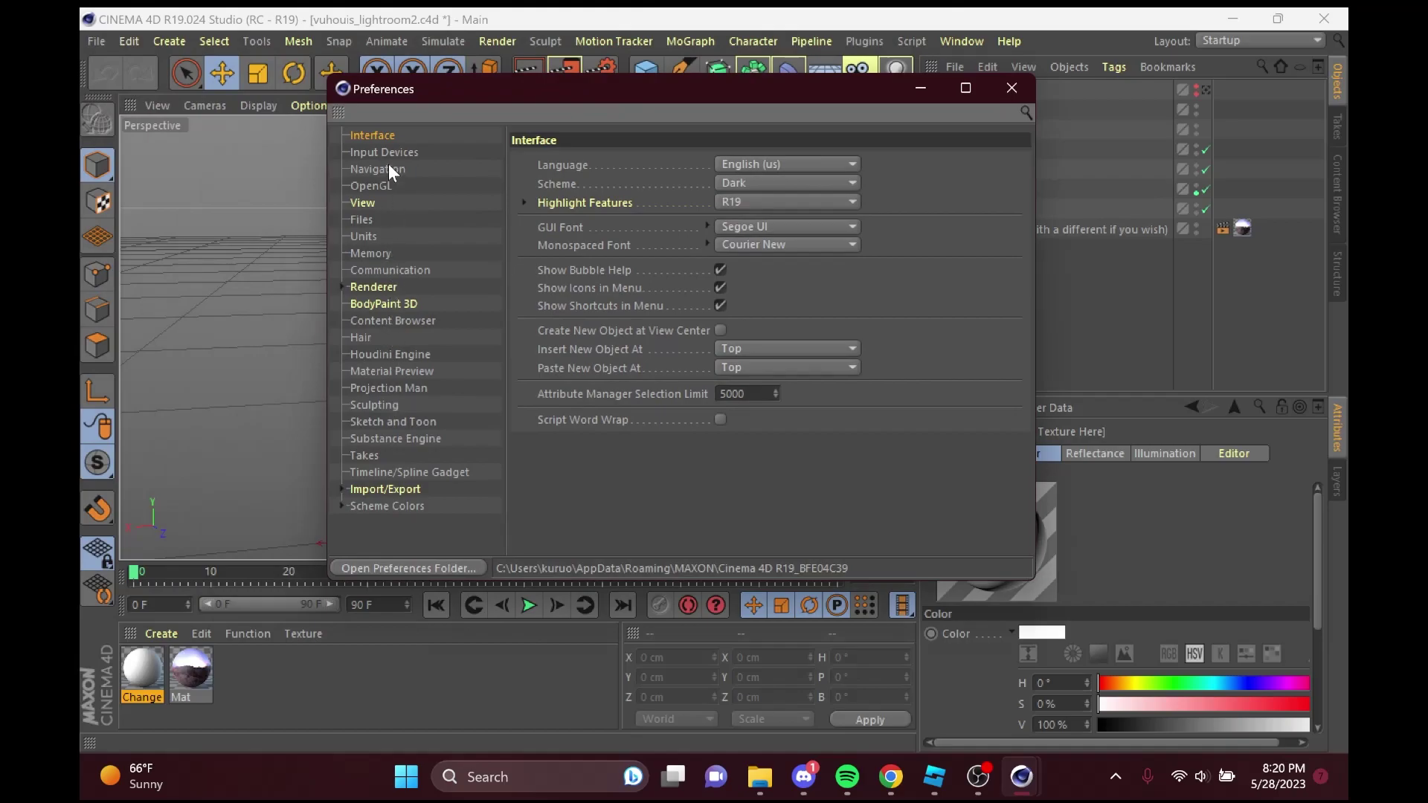
# Open the preferences folder and browse into library > browser to find 3.0 woman rig.lib4d.
pyautogui.click(449, 568)
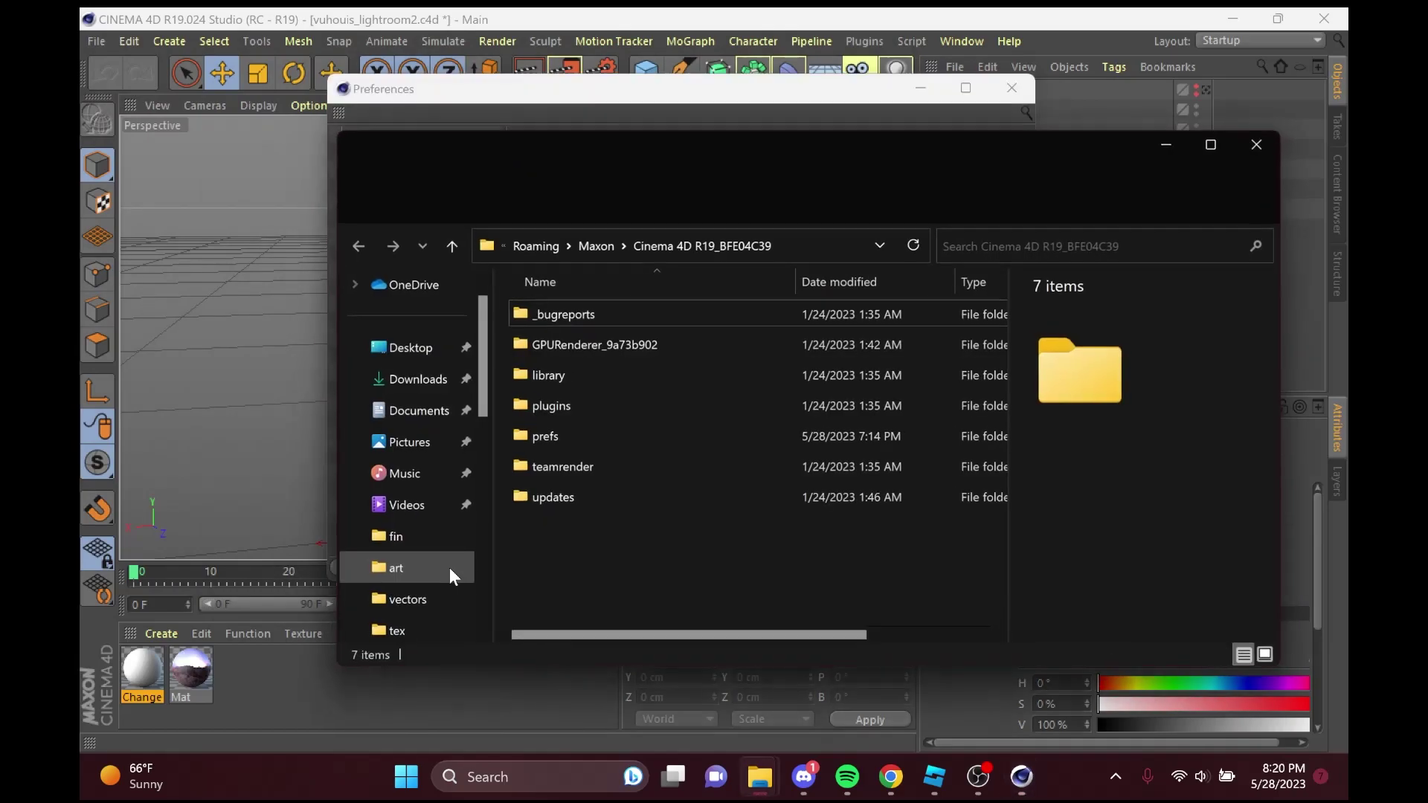
pyautogui.doubleClick(592, 378)
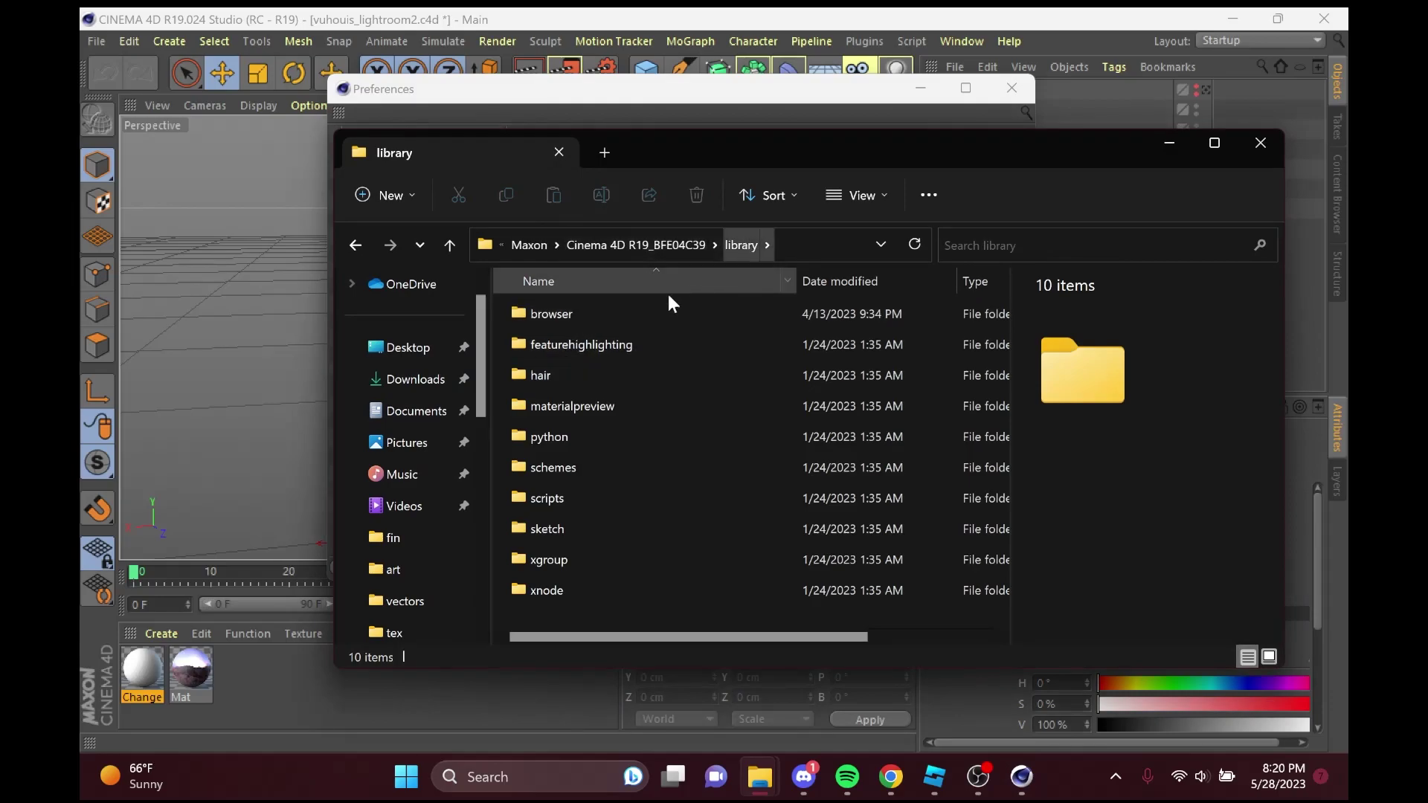
pyautogui.doubleClick(624, 316)
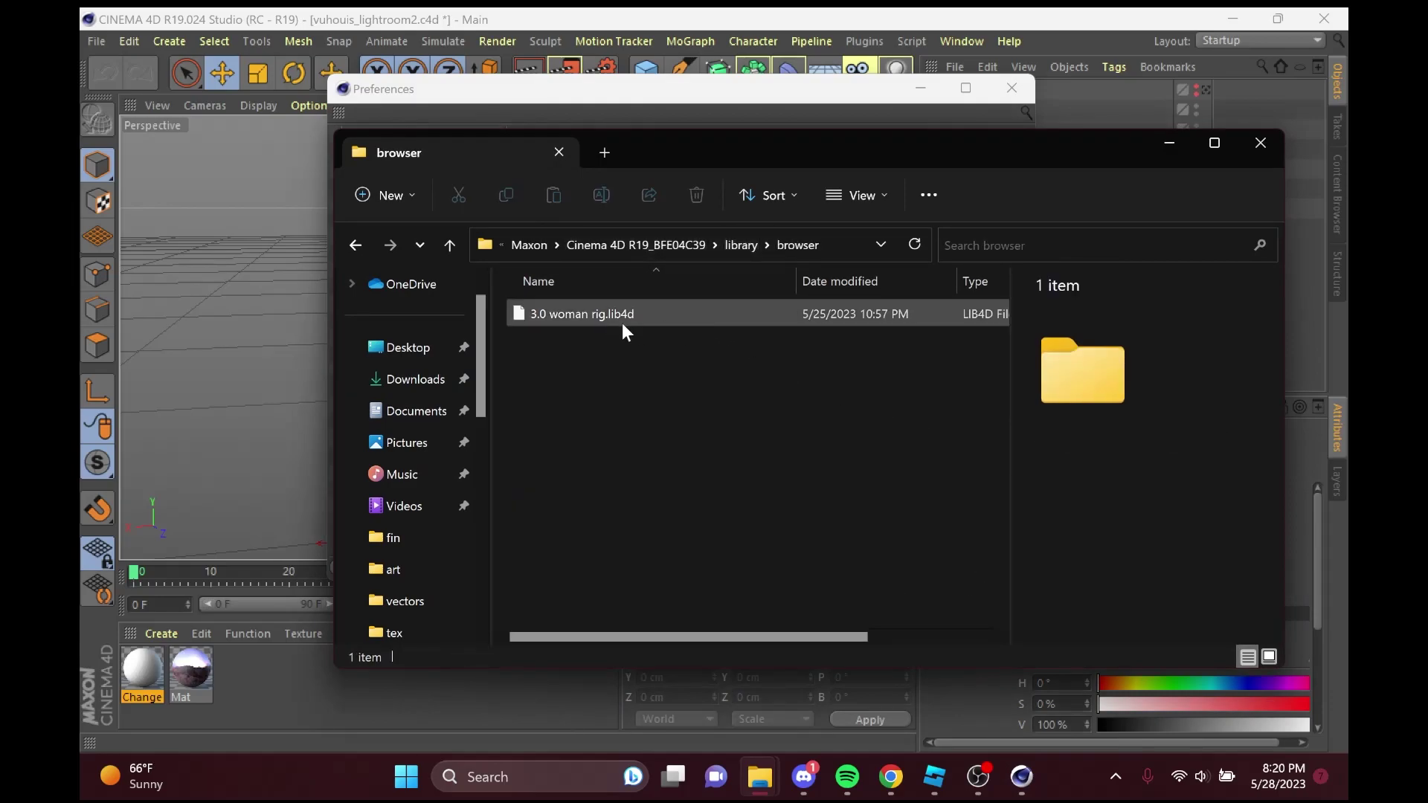
pyautogui.click(1261, 143)
pyautogui.click(1011, 89)
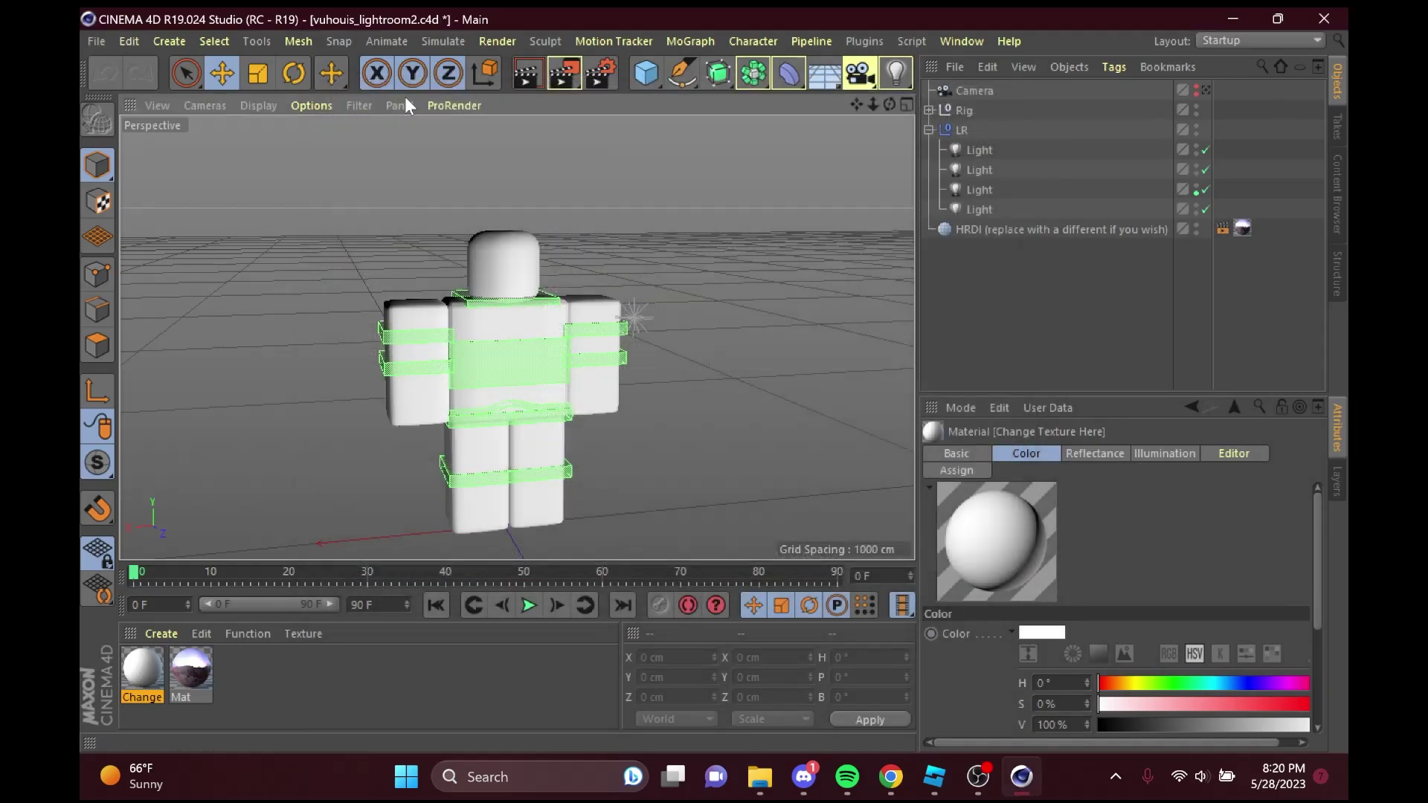
pyautogui.click(1337, 195)
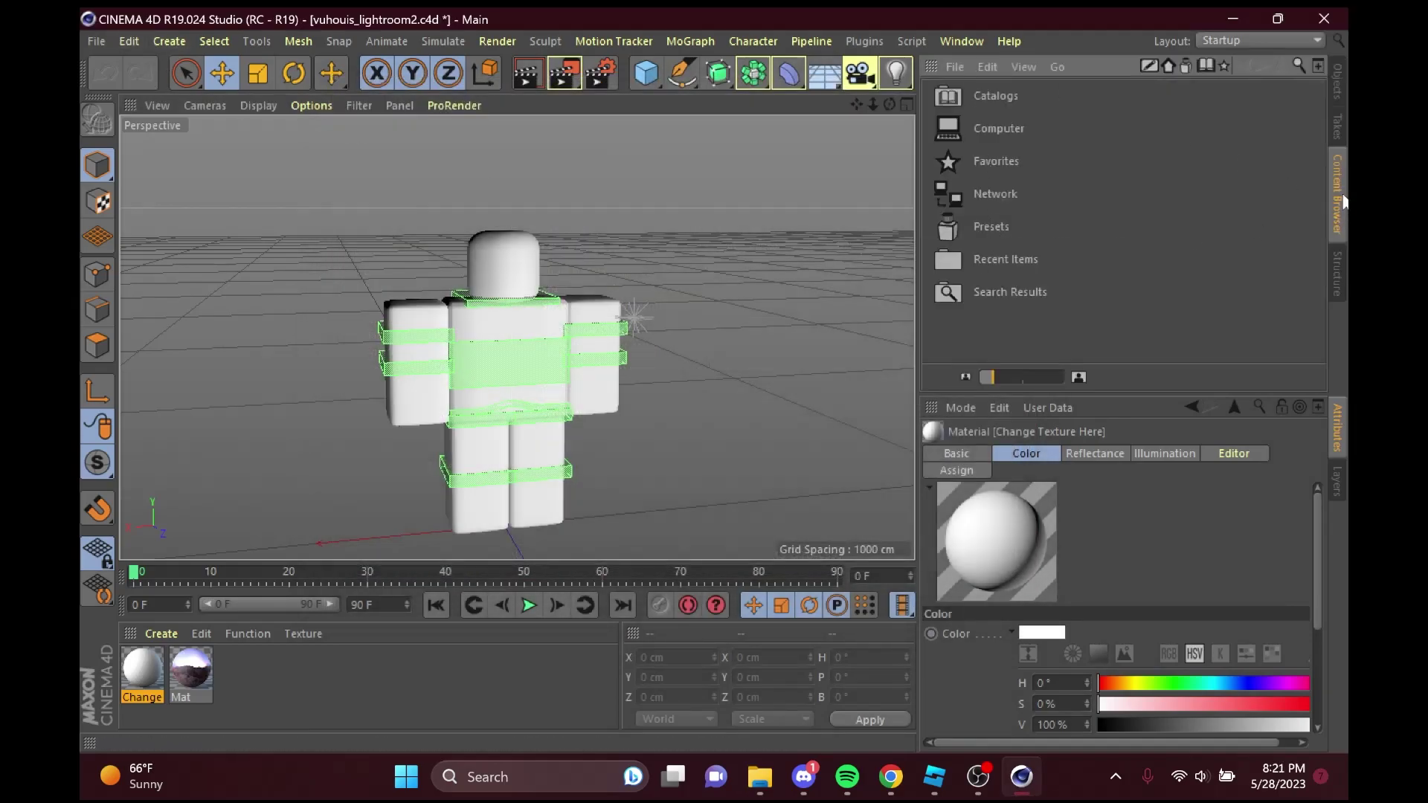
pyautogui.doubleClick(993, 226)
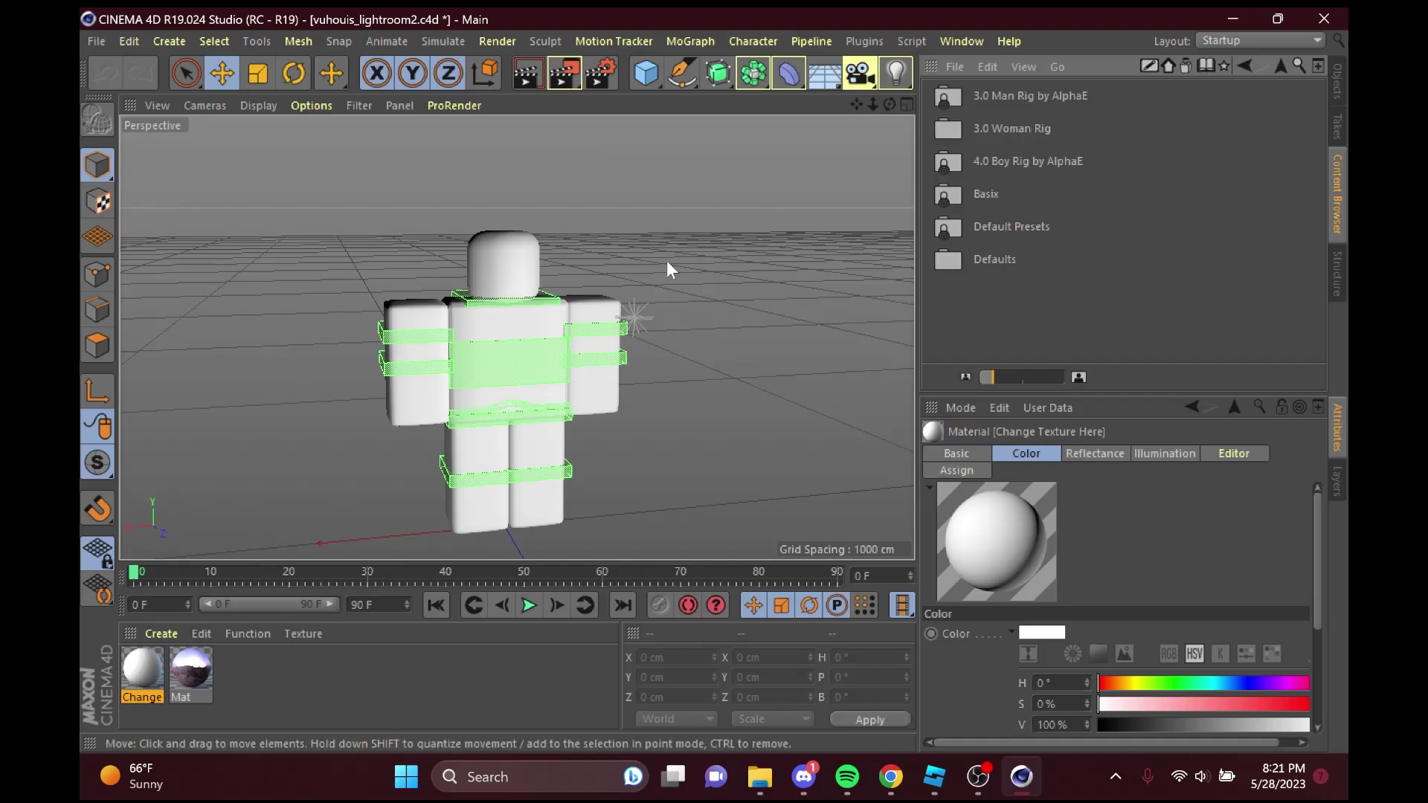
pyautogui.click(1336, 101)
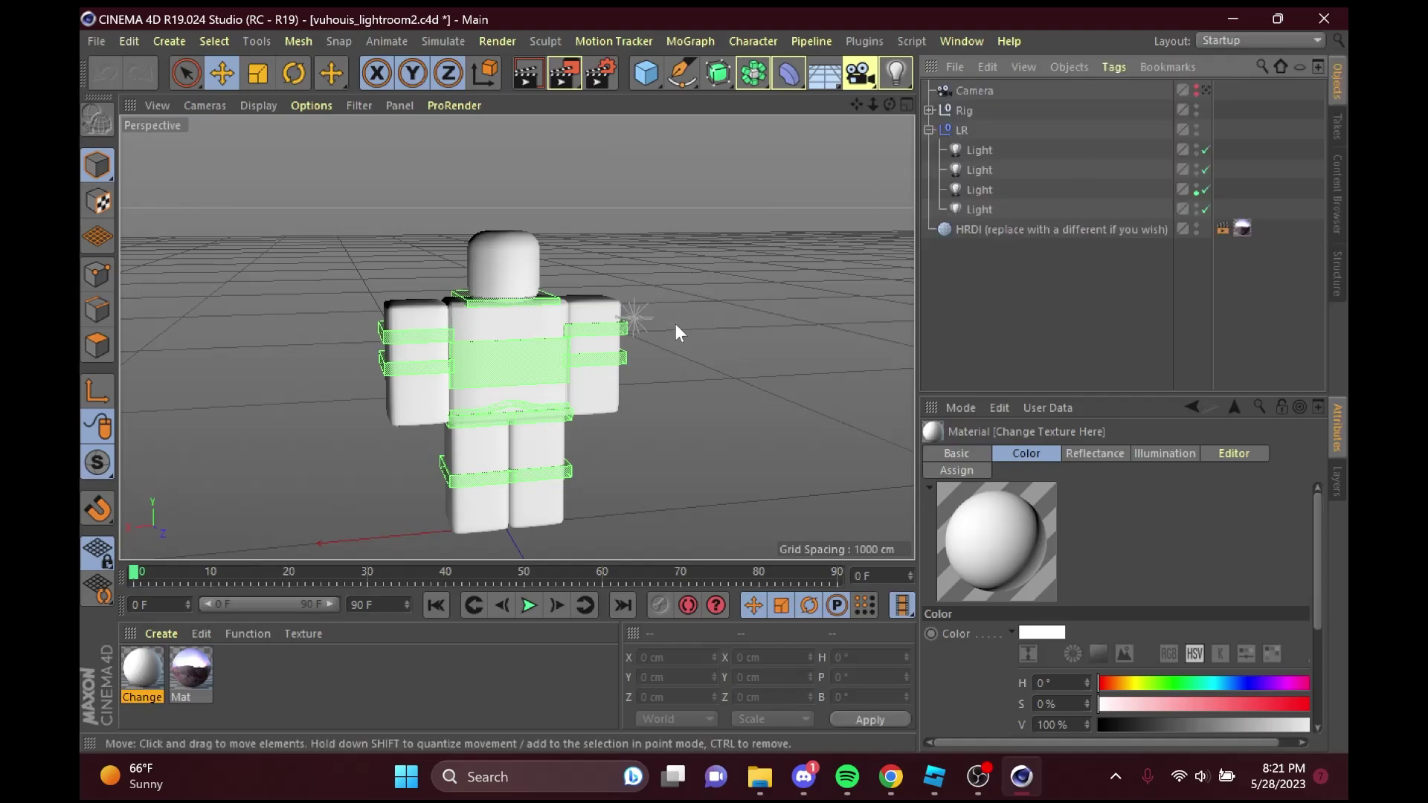
pyautogui.moveTo(857, 104); pyautogui.dragTo(860, 119)
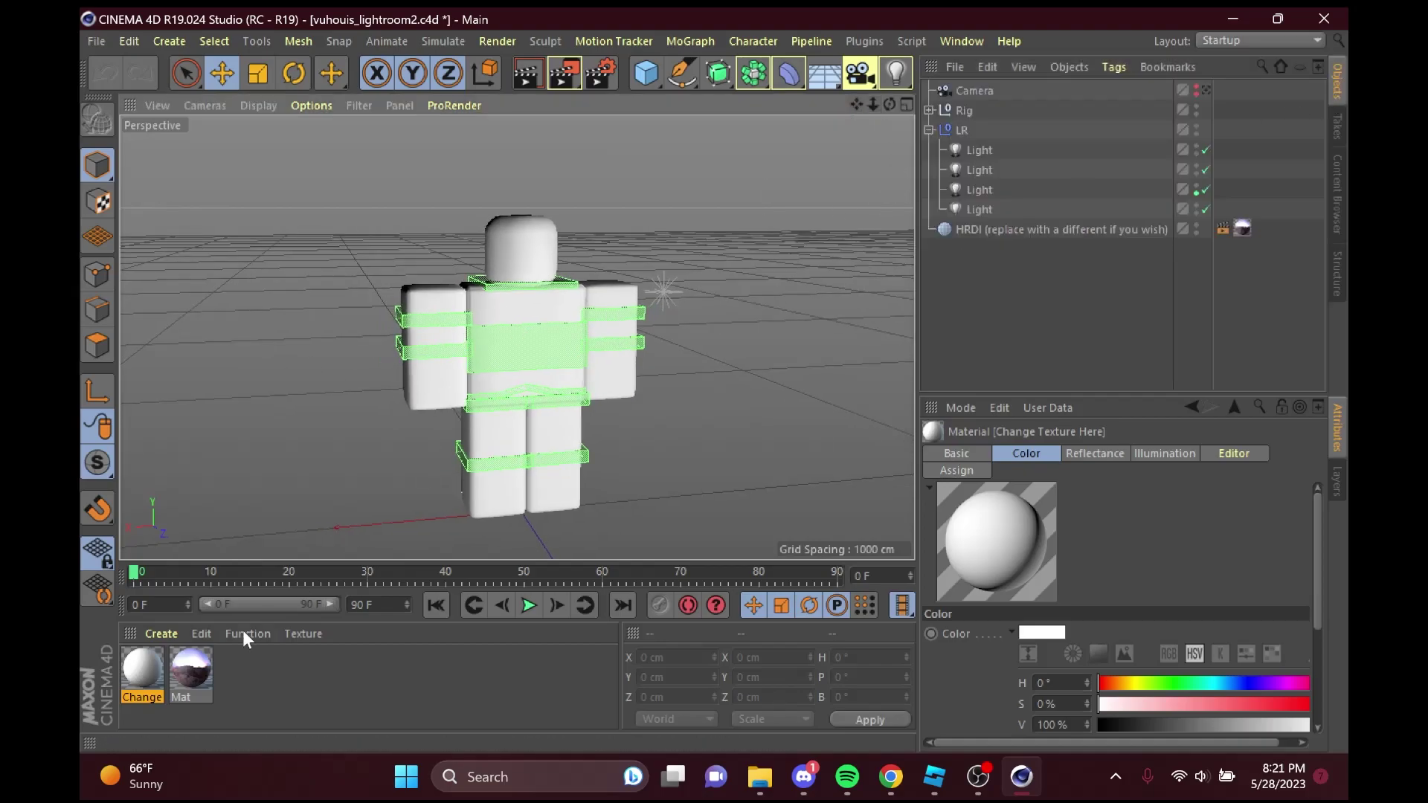
# Select the Change material and browse its Color texture to gfx stuff > objs.
pyautogui.click(141, 668)
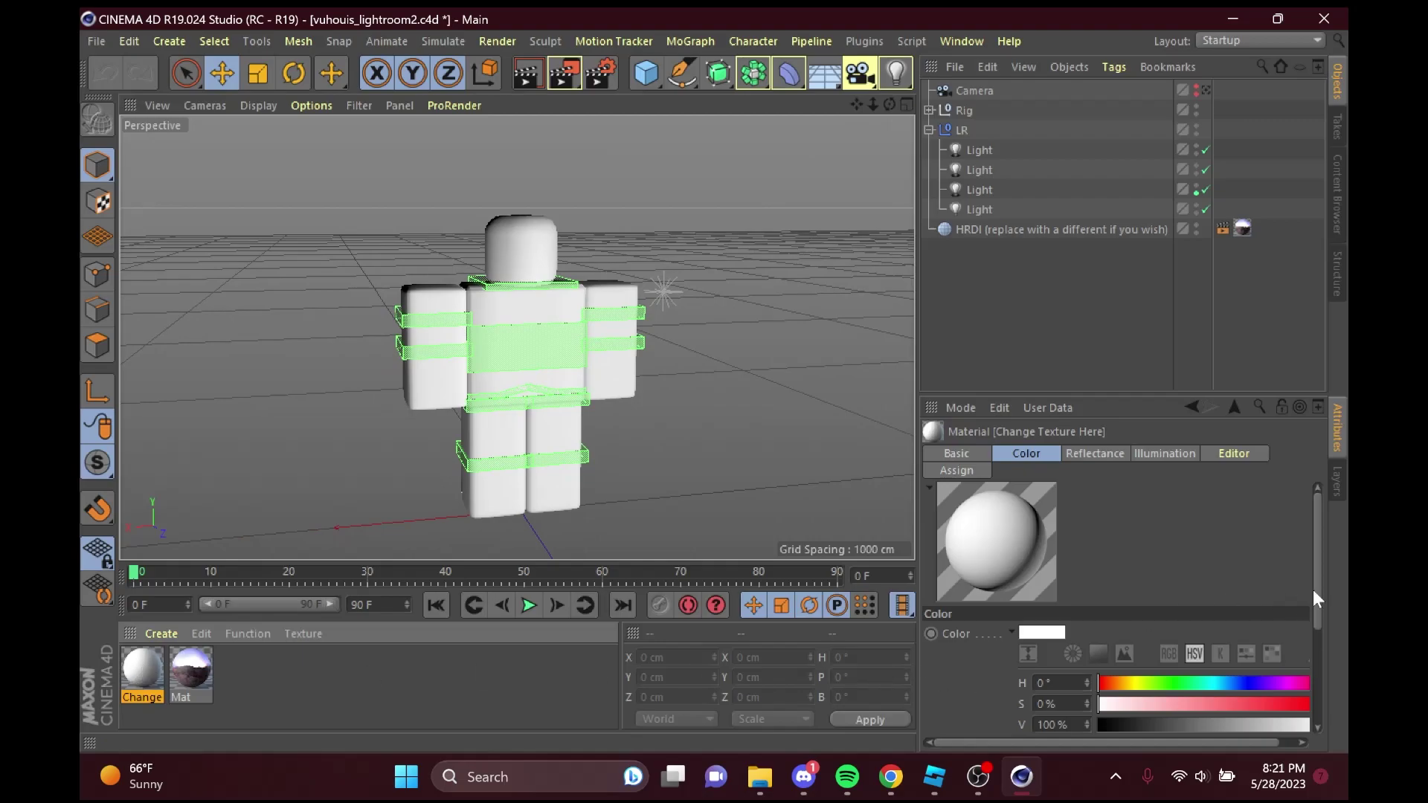
pyautogui.scroll(-1, 1318, 594)
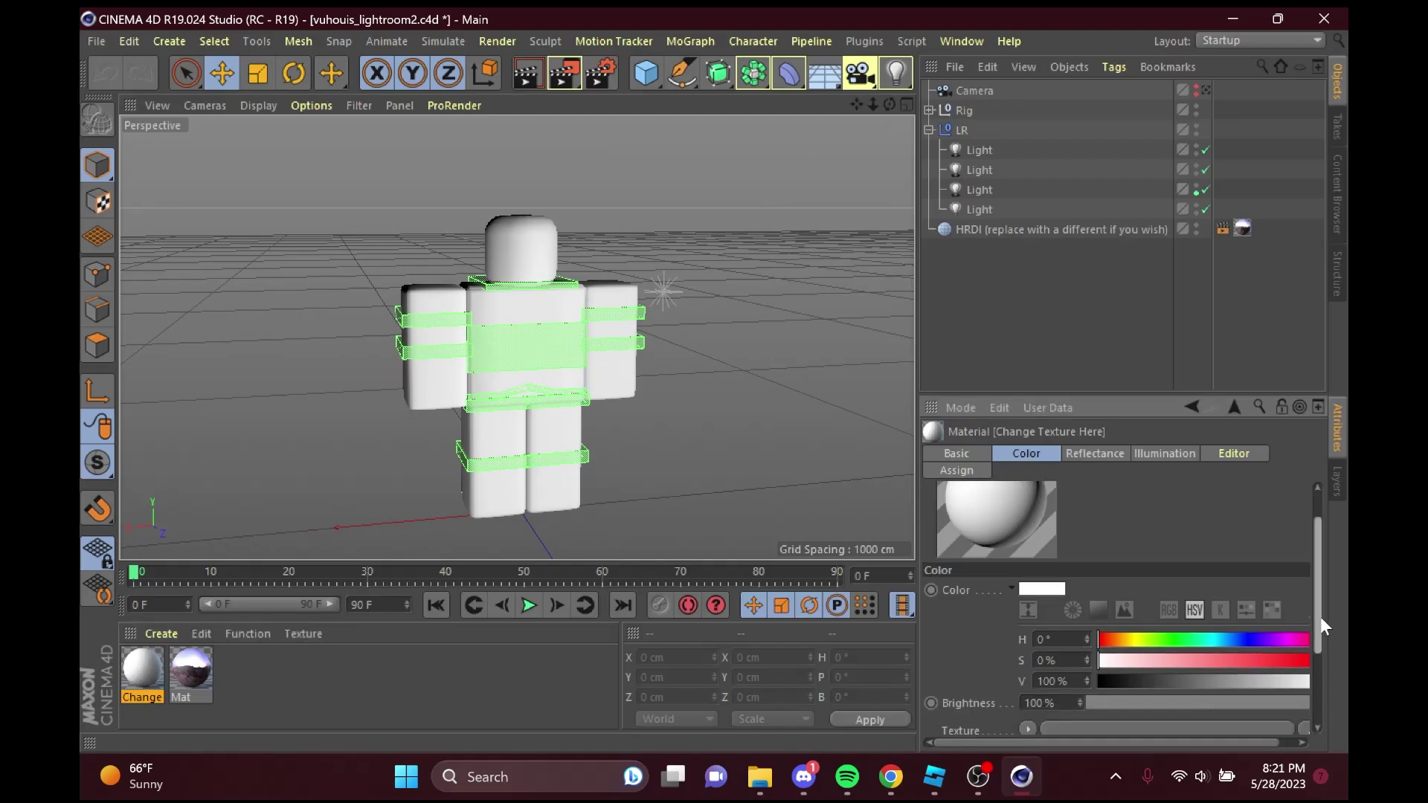
pyautogui.moveTo(1319, 618); pyautogui.dragTo(1322, 691)
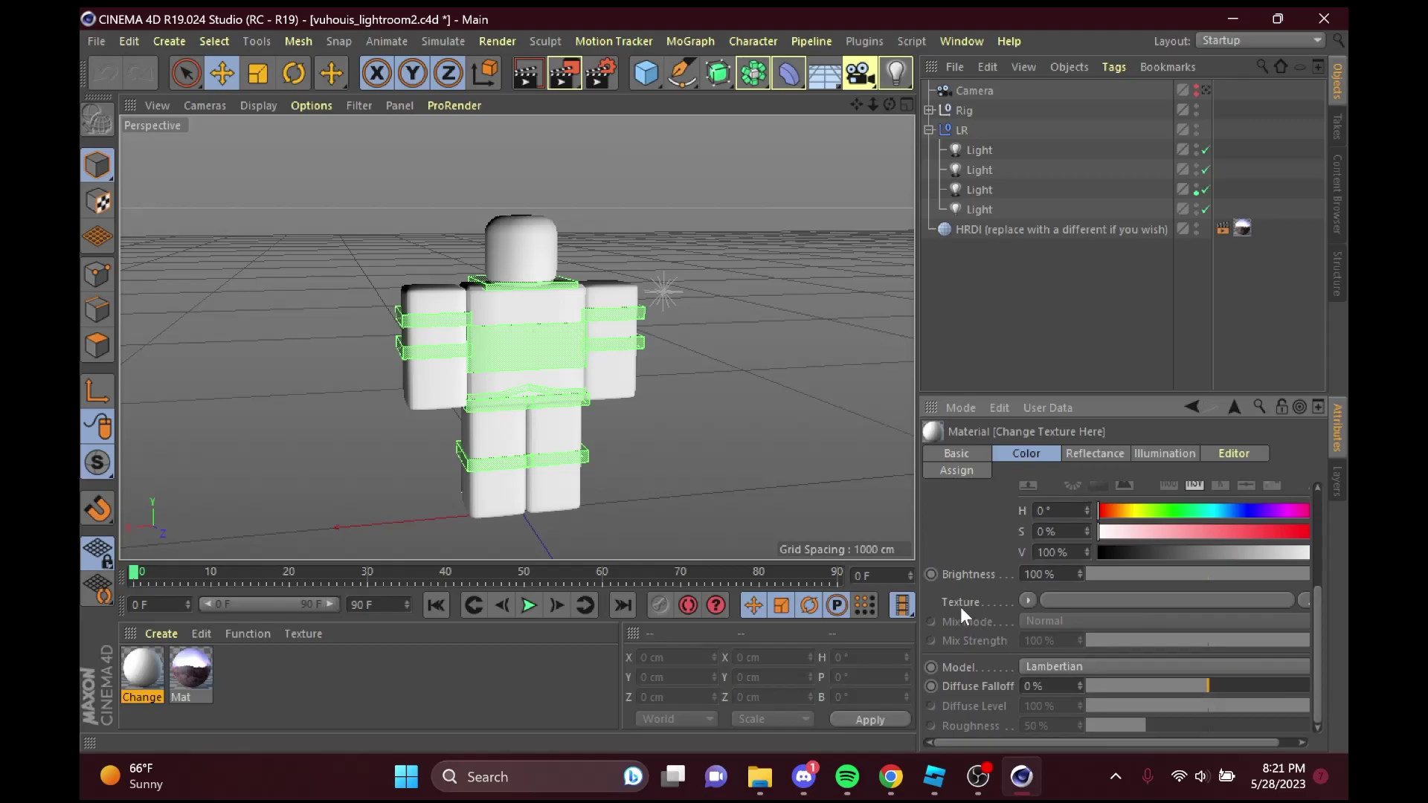
pyautogui.moveTo(1239, 742); pyautogui.dragTo(1257, 742)
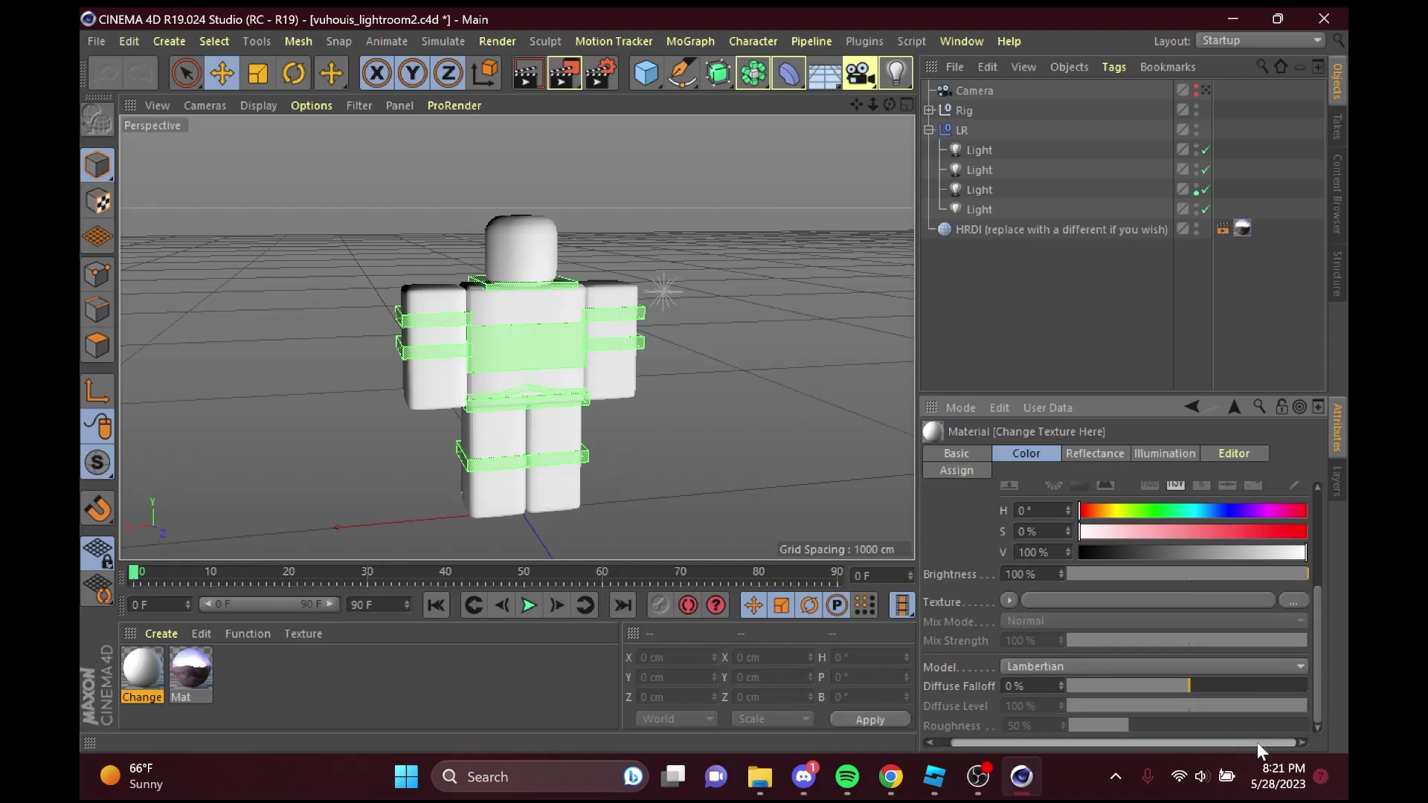
pyautogui.click(1291, 601)
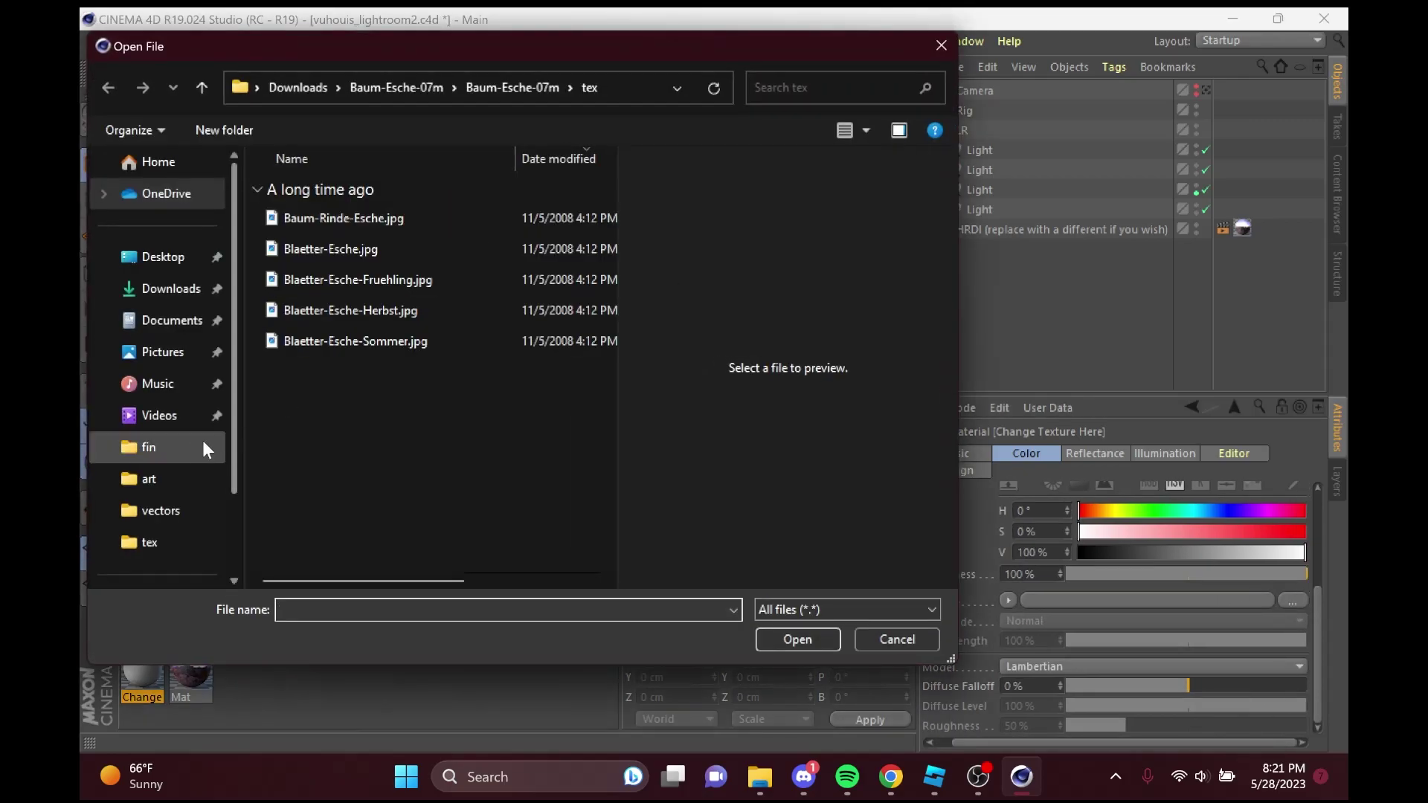
pyautogui.scroll(-1, 195, 447)
pyautogui.click(187, 416)
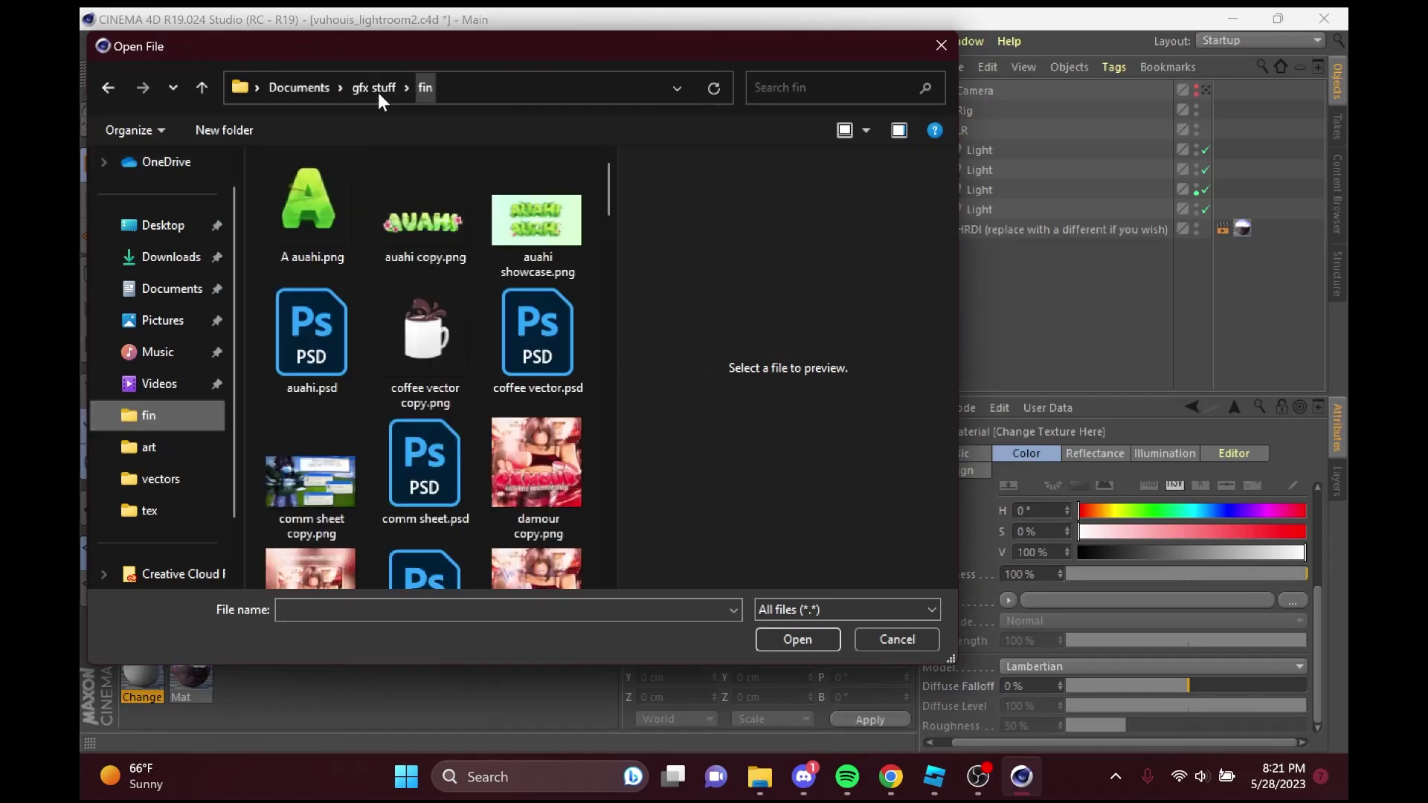
pyautogui.click(376, 89)
pyautogui.doubleClick(339, 465)
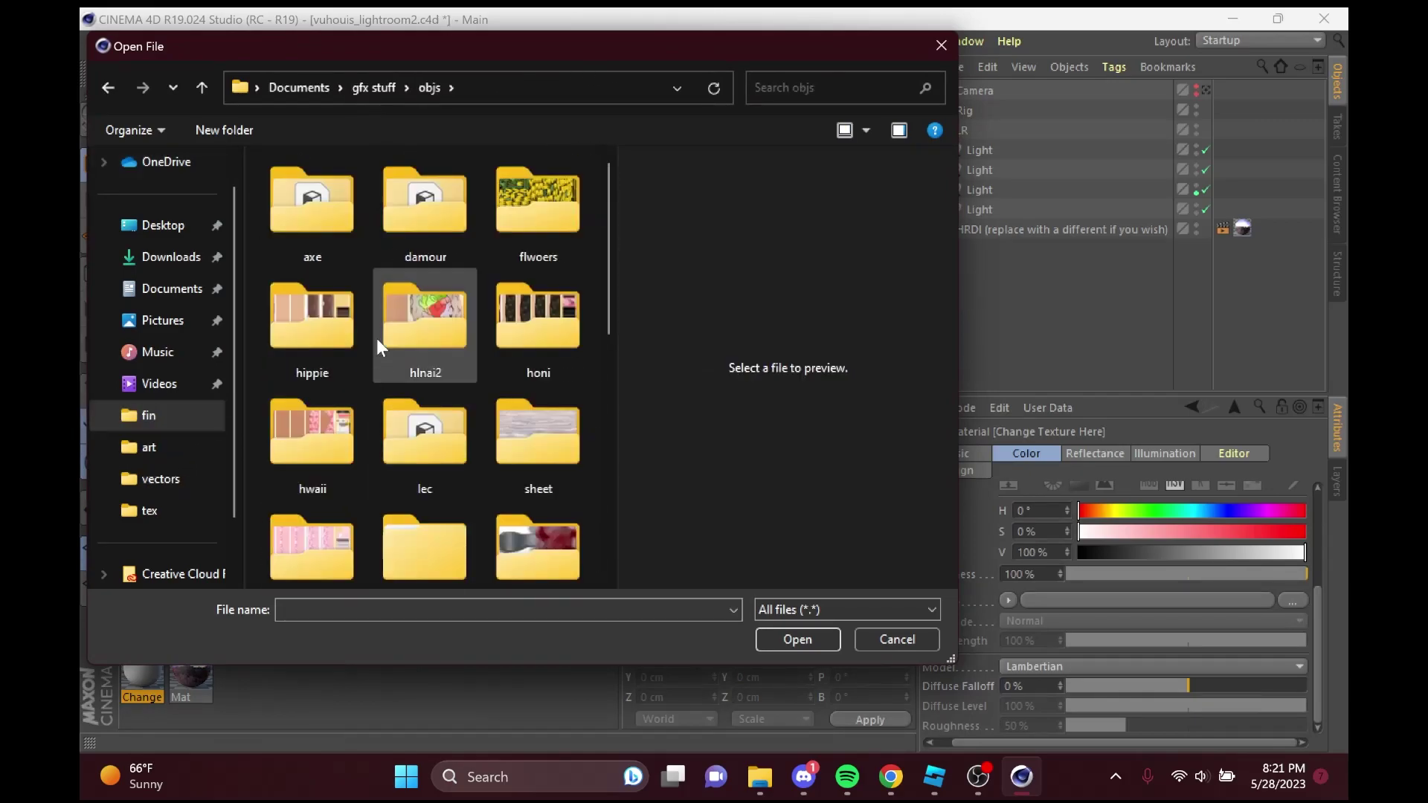
# Load Handle1_diff.png from the tutorial folder as the texture, declining to copy it.
pyautogui.scroll(-5, 483, 282)
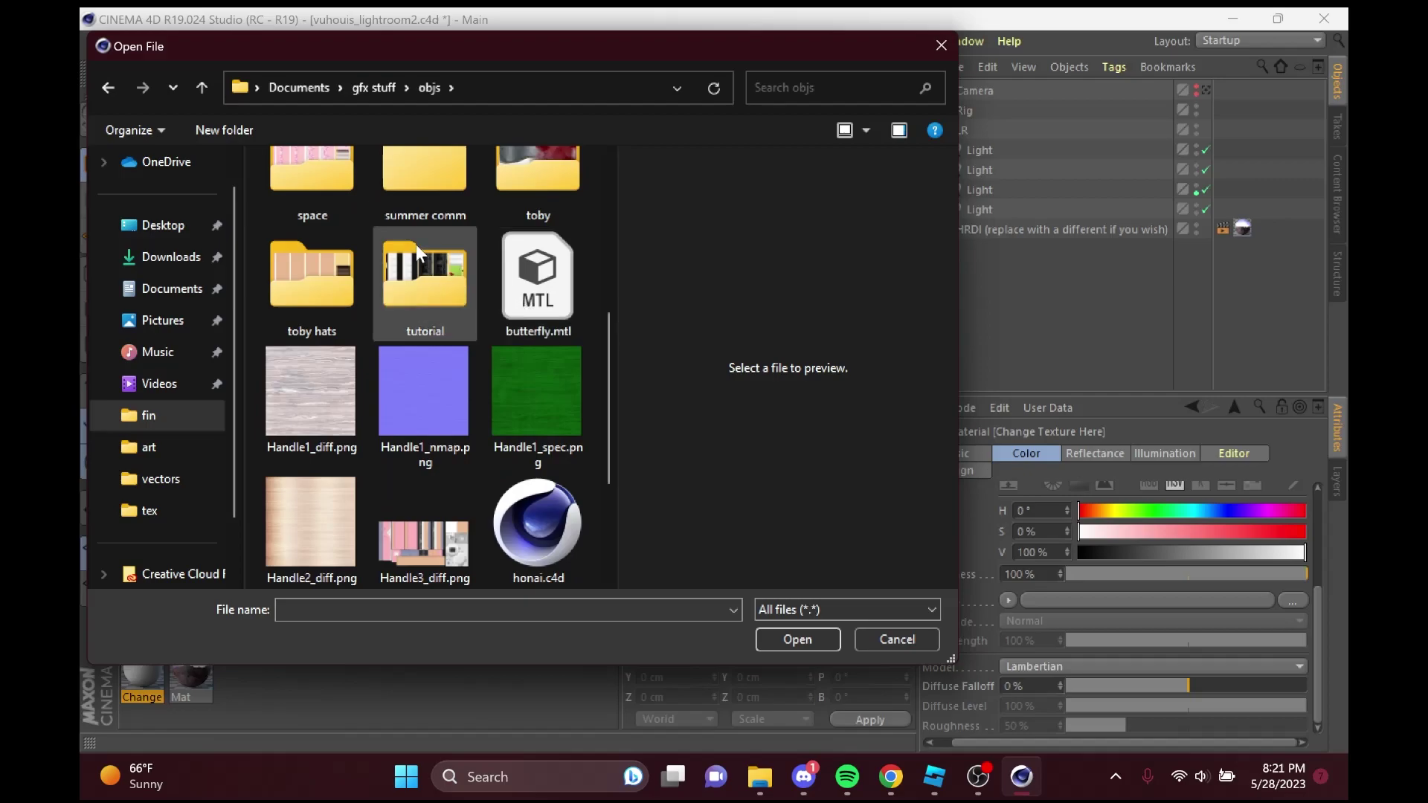
pyautogui.scroll(2, 418, 298)
pyautogui.click(415, 449)
pyautogui.doubleClick(415, 449)
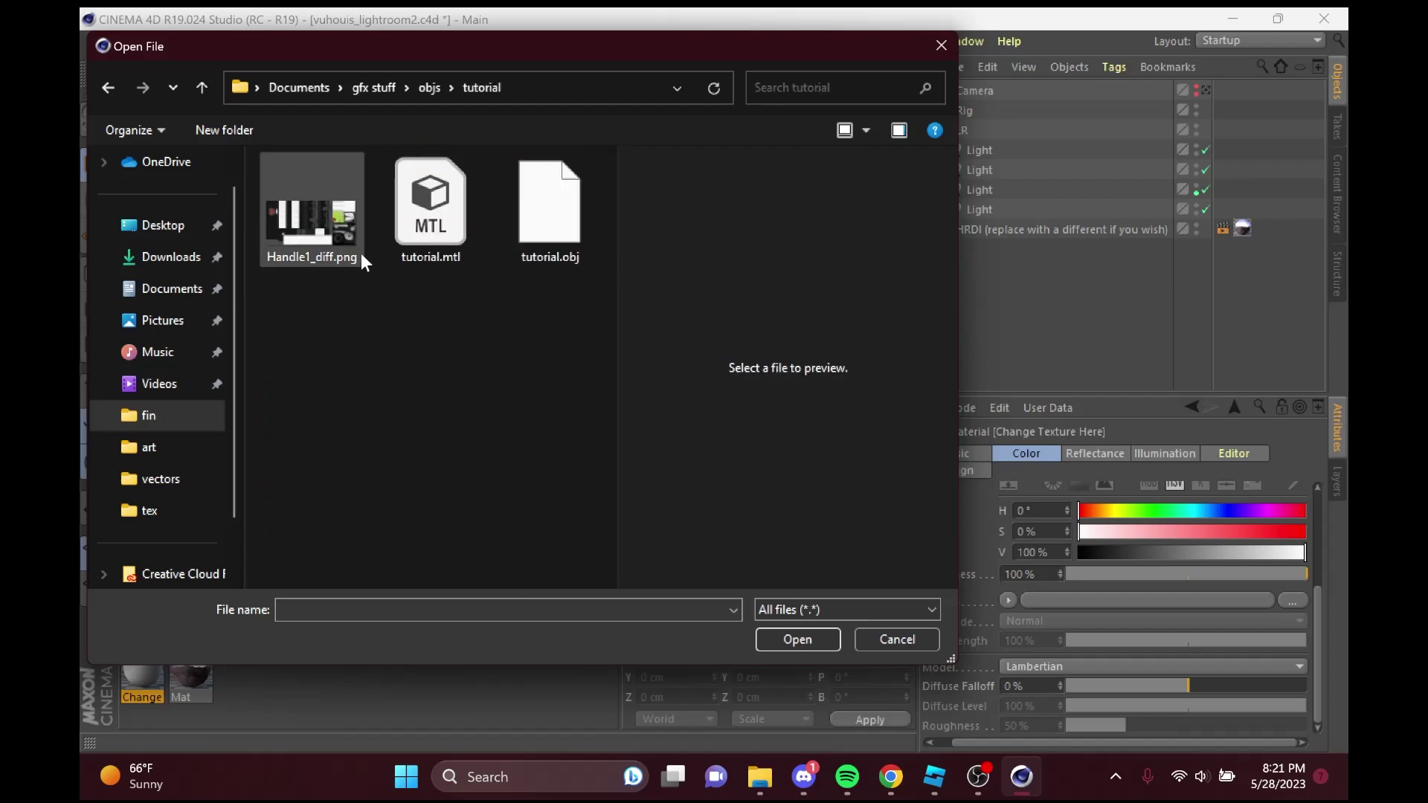
pyautogui.click(320, 247)
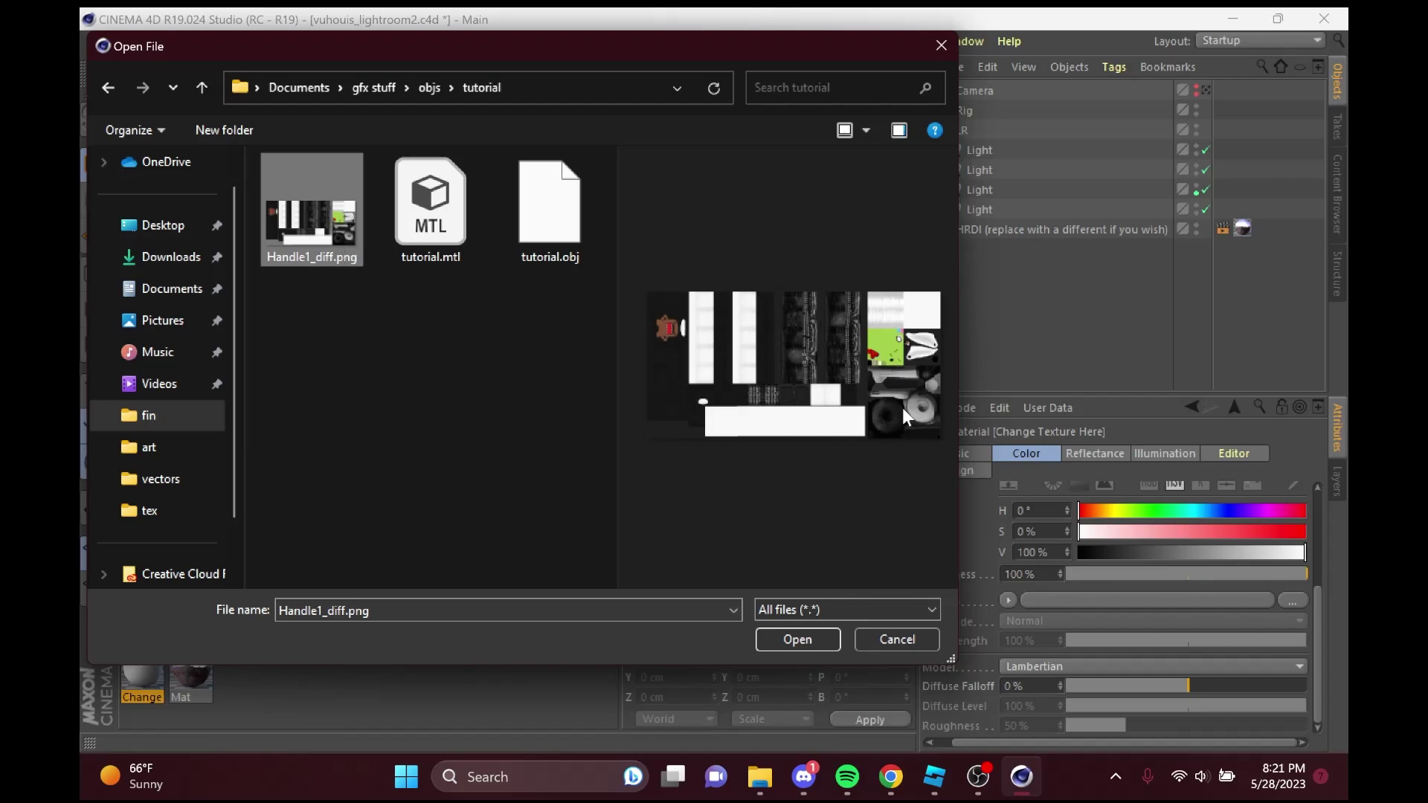
pyautogui.doubleClick(286, 216)
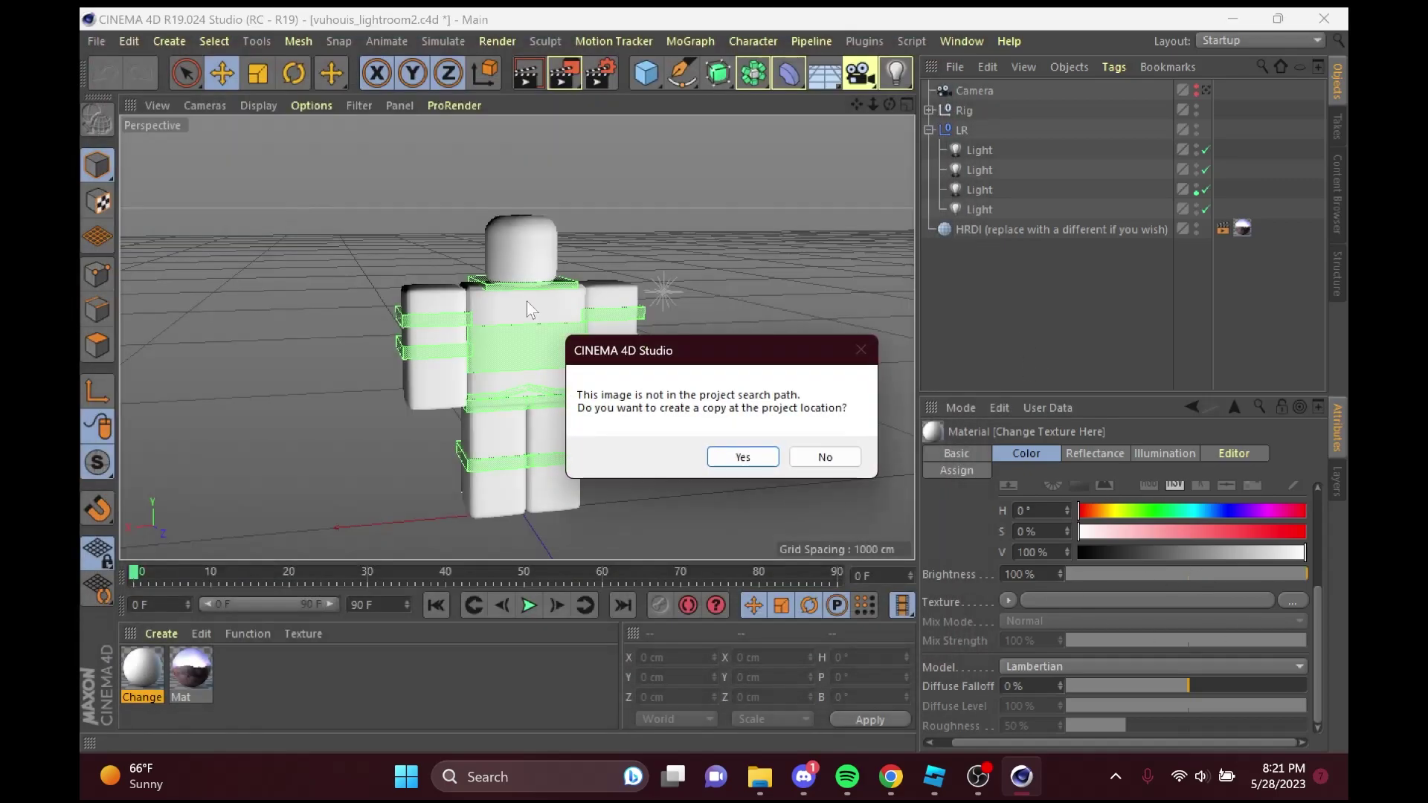
pyautogui.click(824, 457)
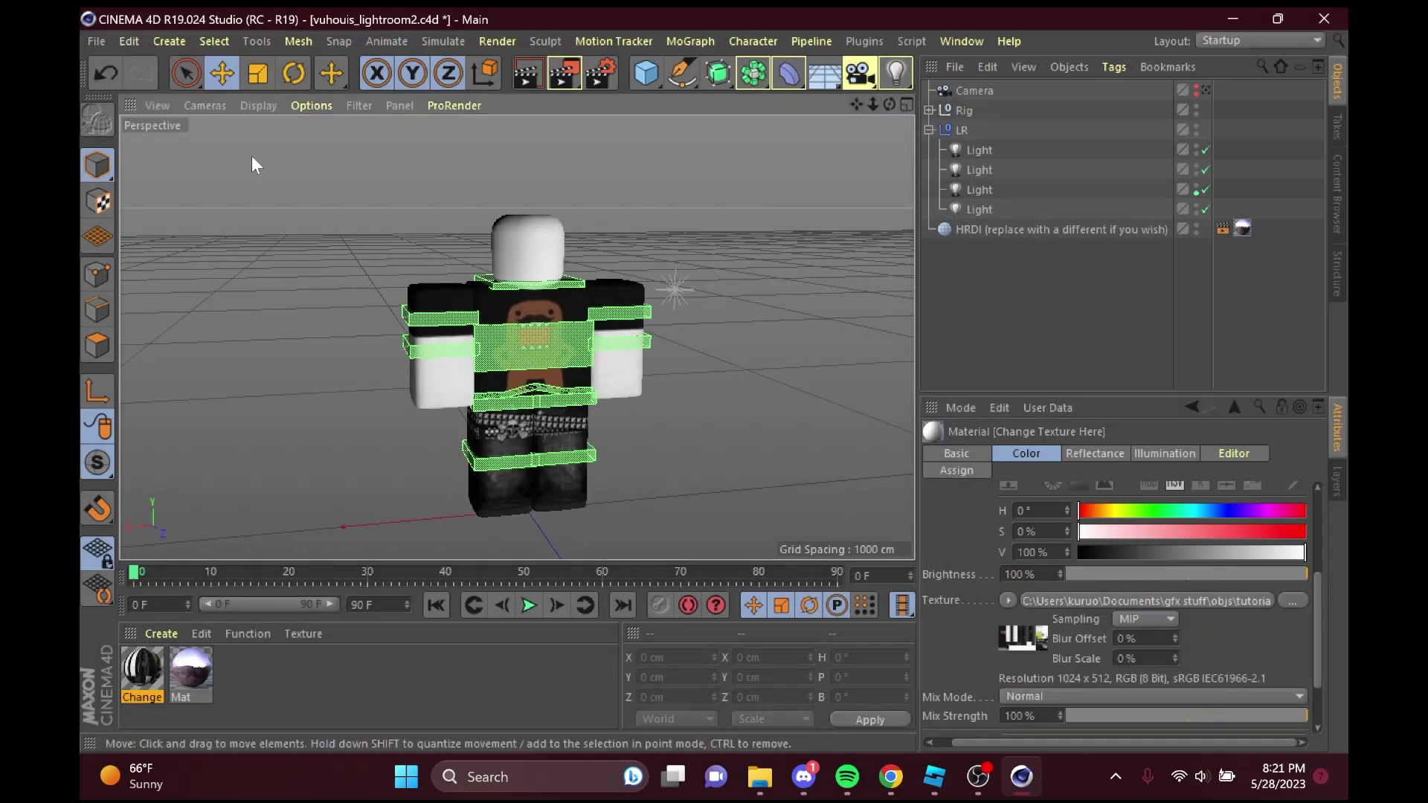
# Merge tutorial.obj from gfx stuff > objs > tutorial into the scene.
pyautogui.click(95, 42)
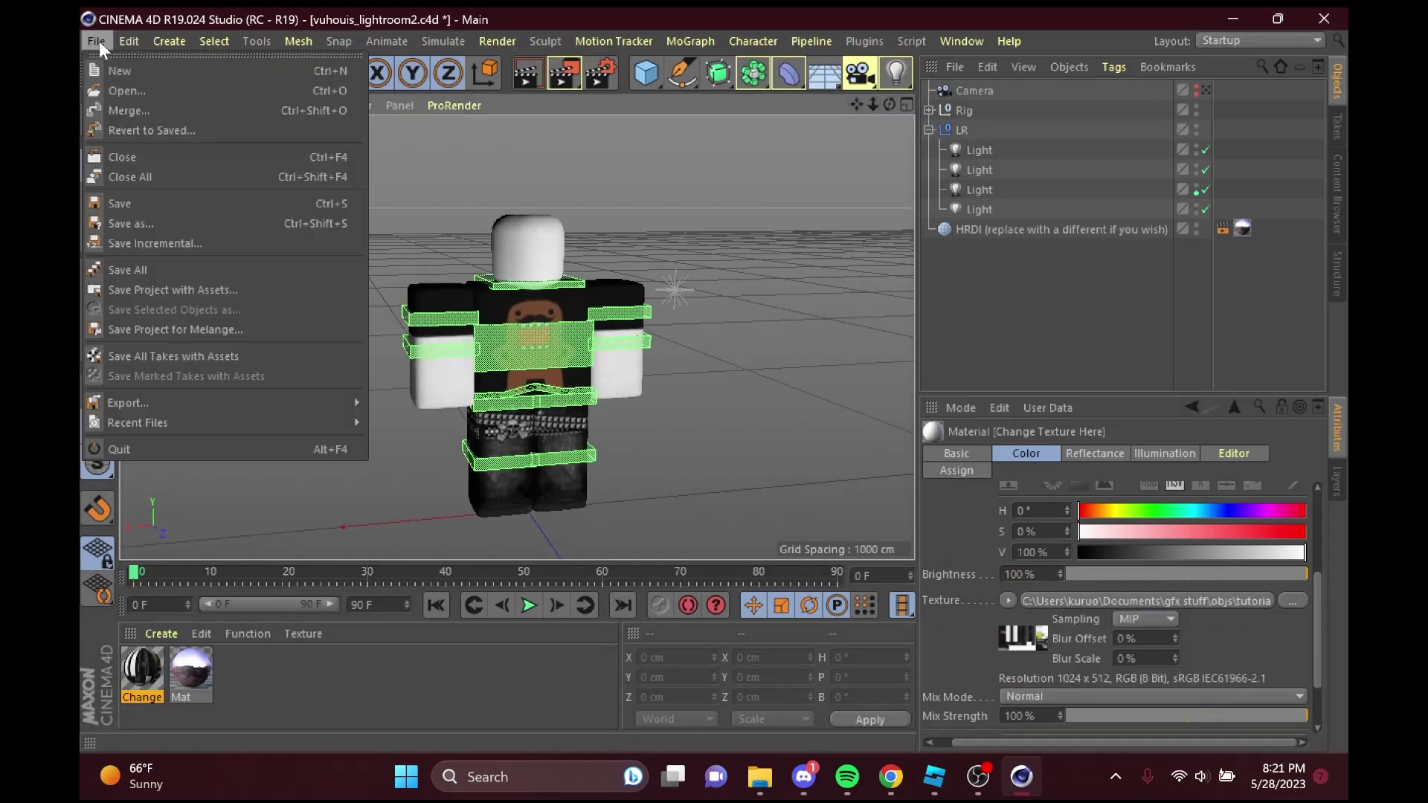
pyautogui.click(190, 110)
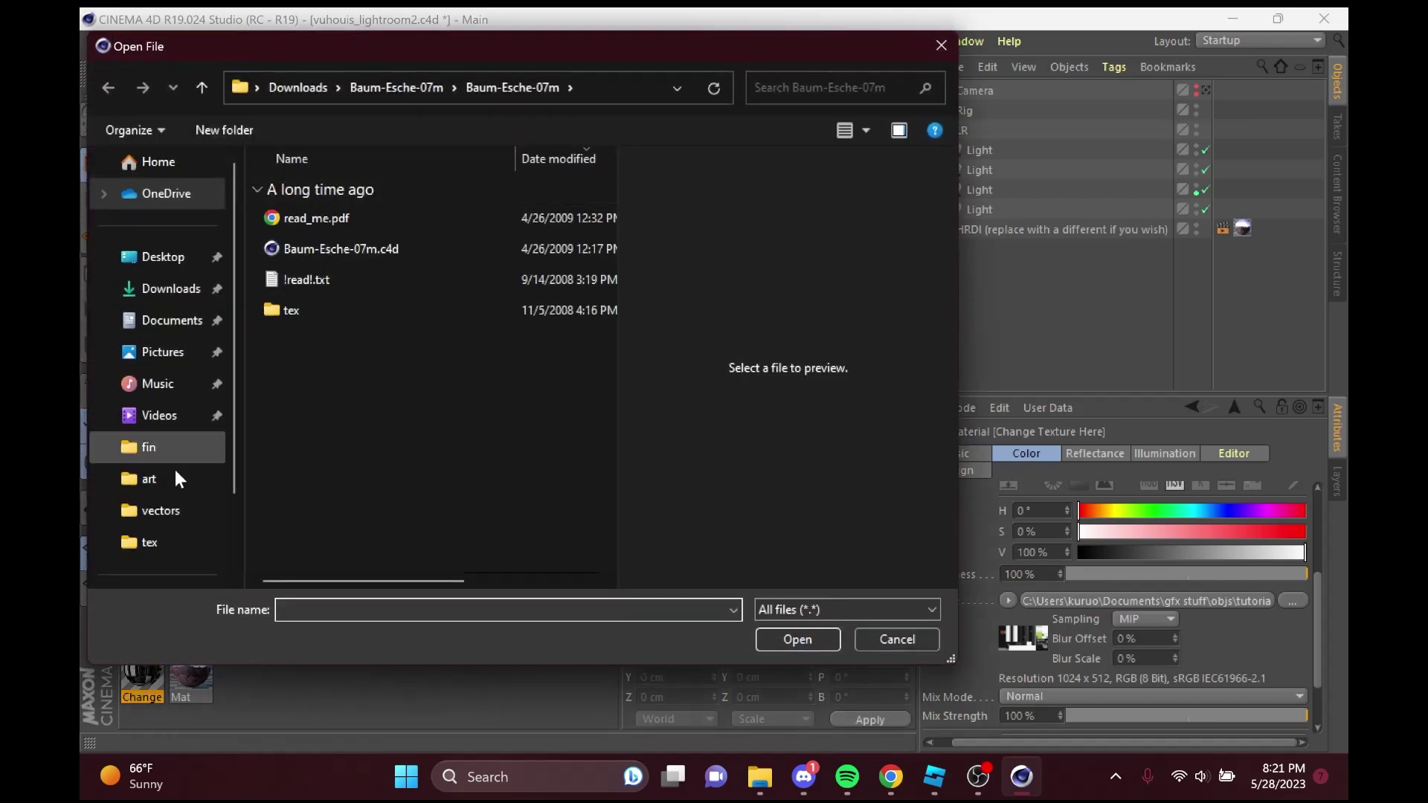
pyautogui.click(176, 446)
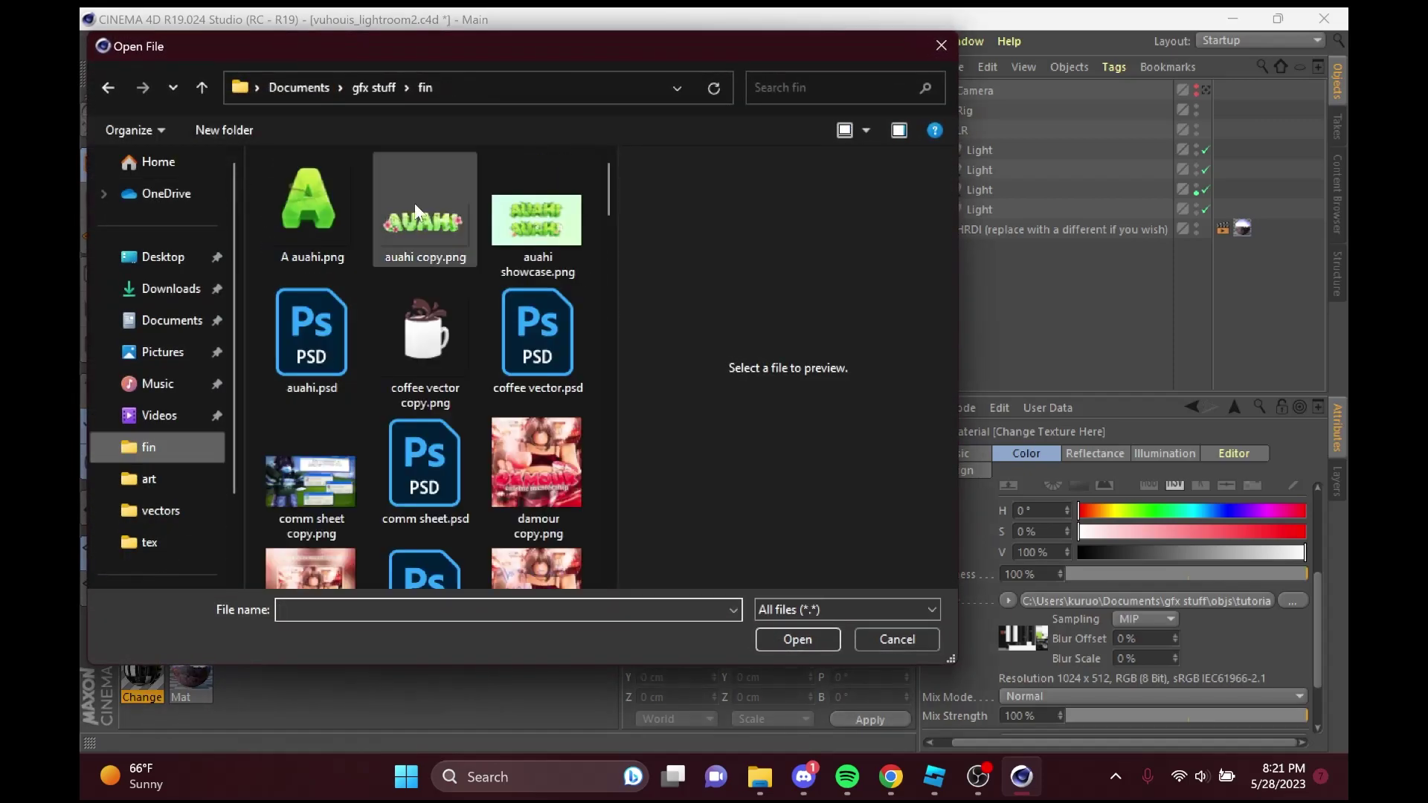
pyautogui.click(365, 87)
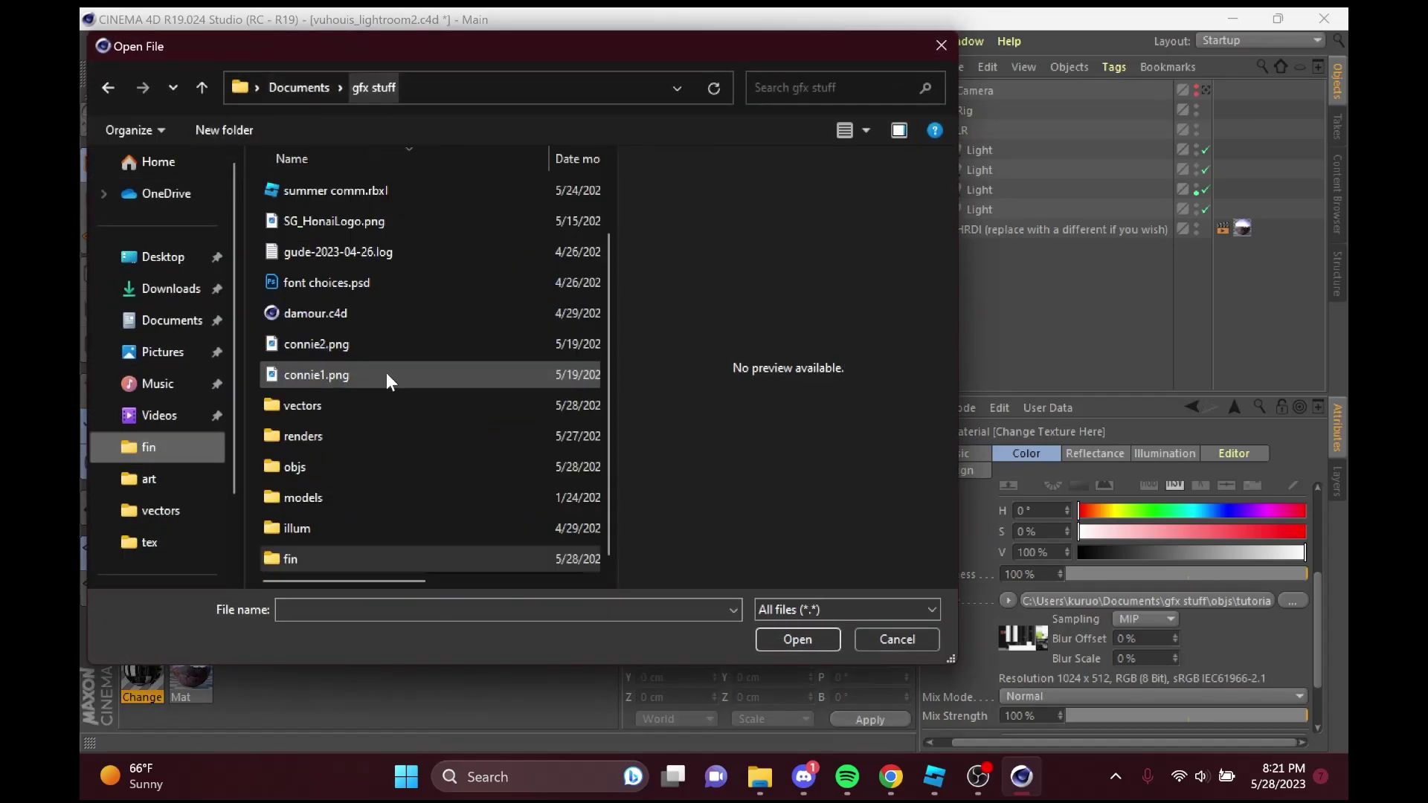
pyautogui.doubleClick(346, 459)
pyautogui.scroll(-3, 361, 338)
pyautogui.doubleClick(434, 306)
pyautogui.click(568, 264)
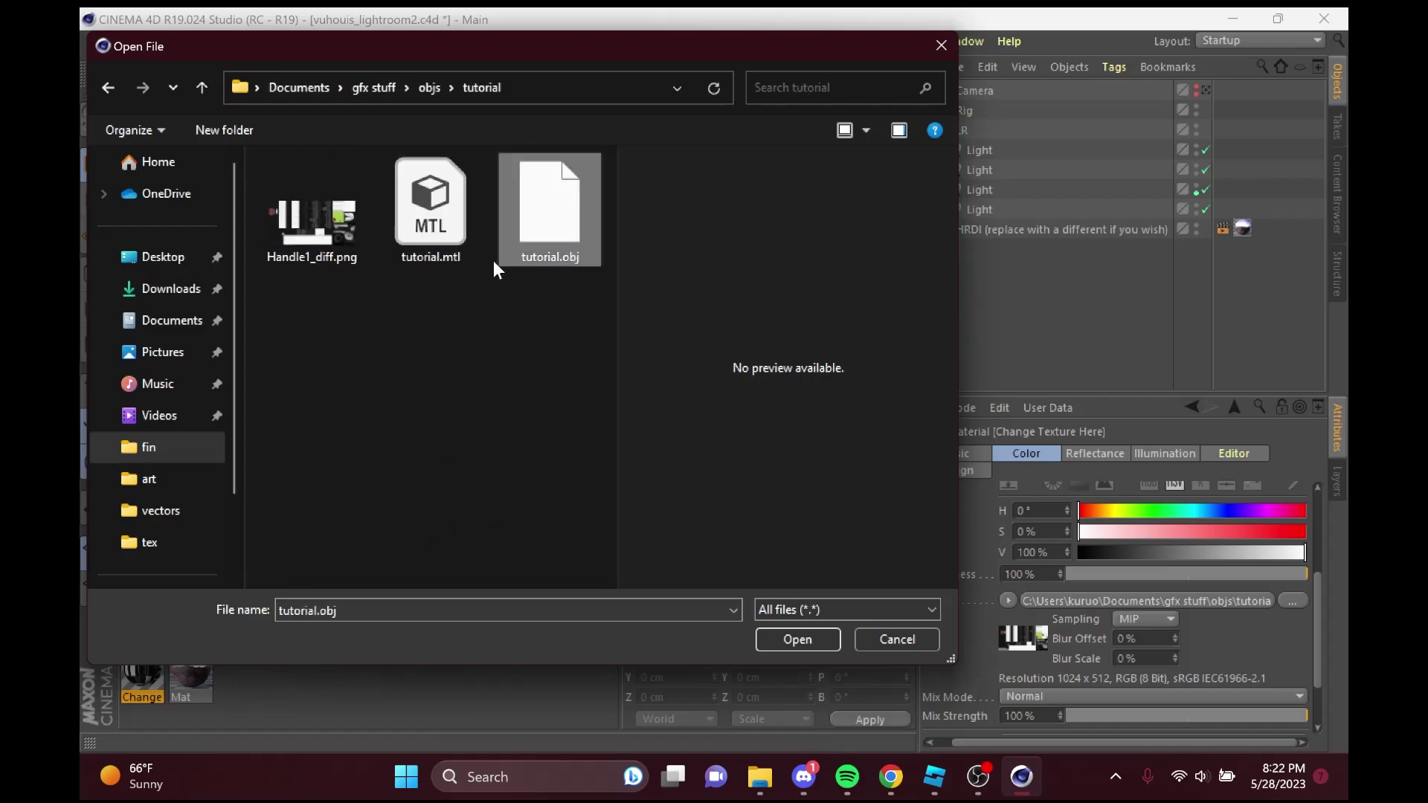
pyautogui.click(791, 640)
# Set the OBJ import scale to 100 and move the import window aside.
pyautogui.click(732, 395)
pyautogui.write('00')
pyautogui.press('Return')
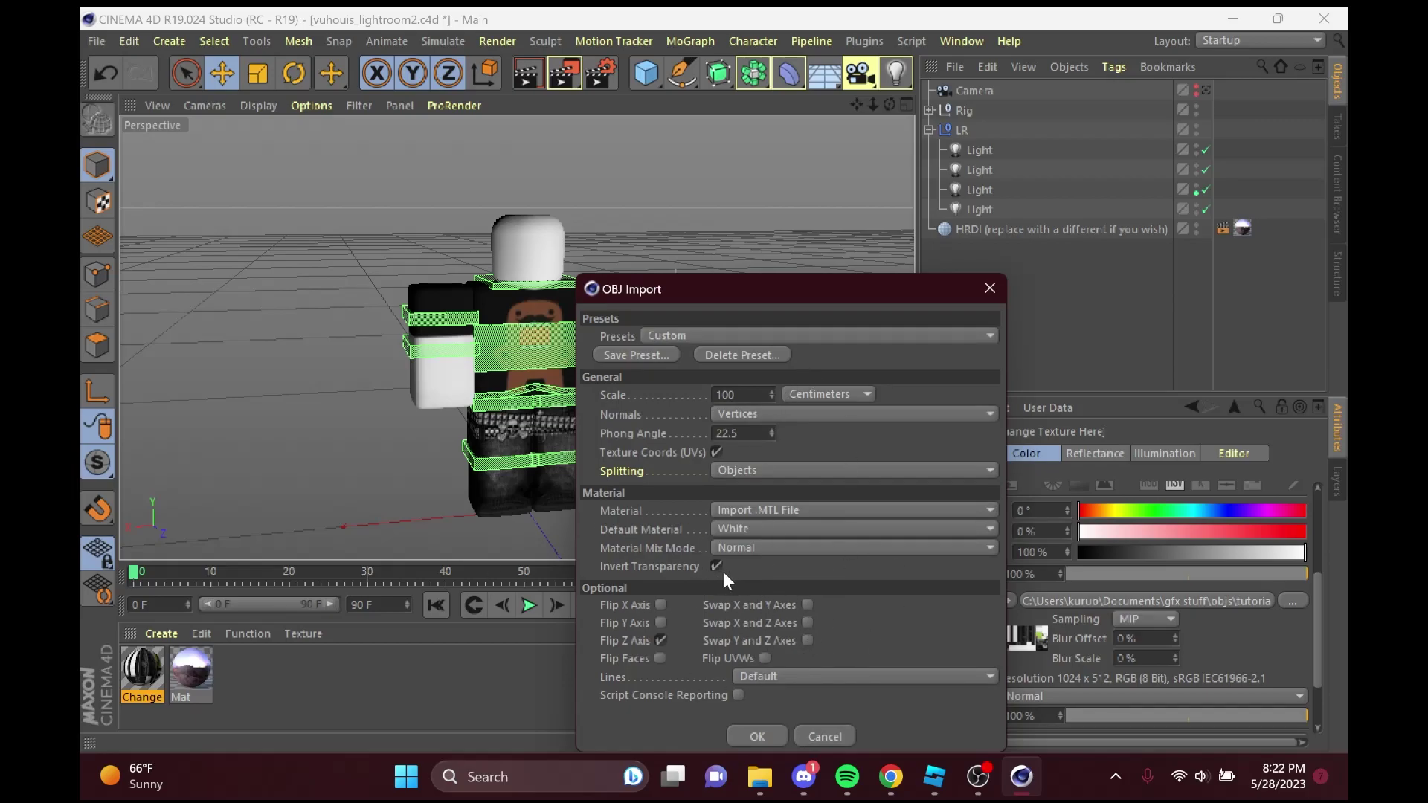
pyautogui.moveTo(844, 290); pyautogui.dragTo(915, 134)
# Finish importing the model, raise it along Y, and select the Handle1 material.
pyautogui.click(824, 587)
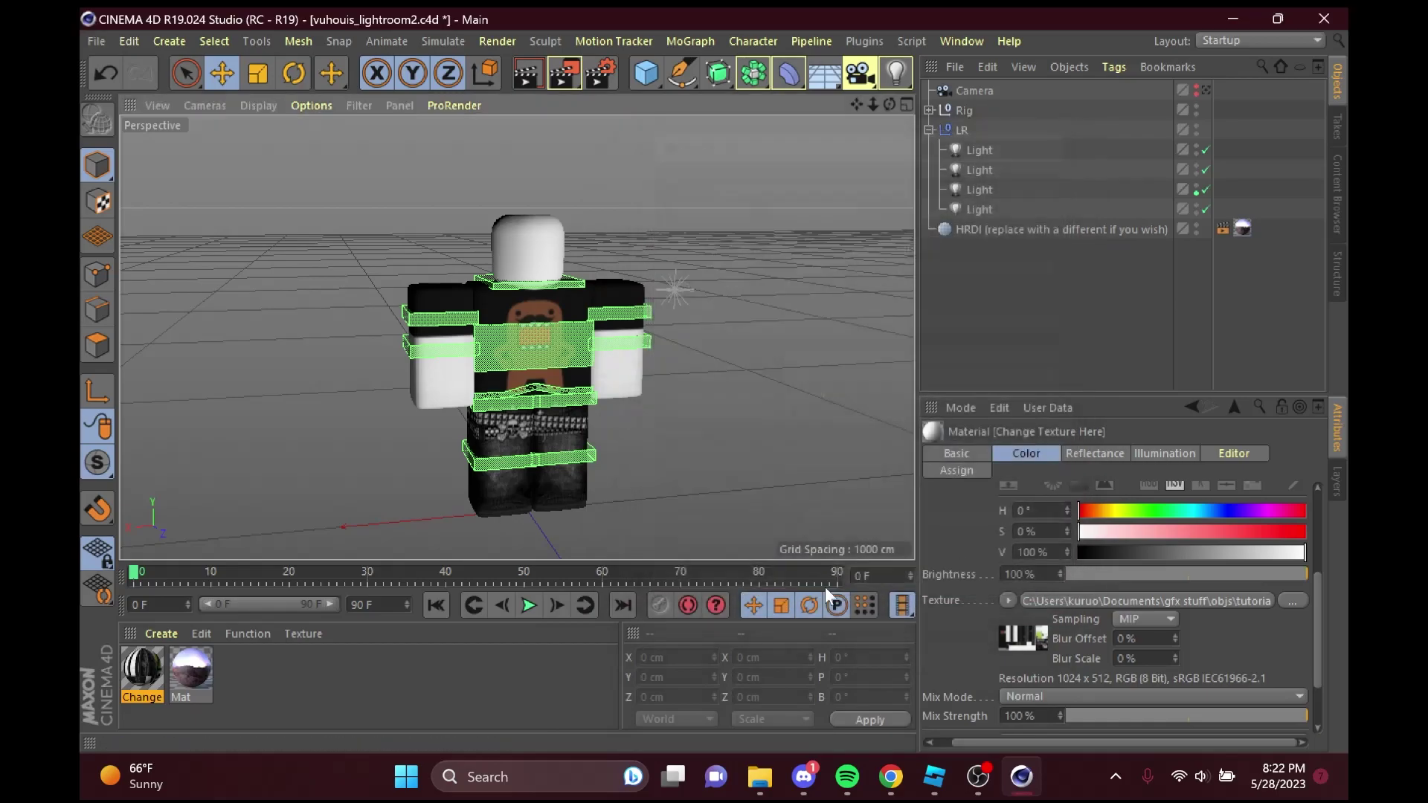
pyautogui.moveTo(530, 476); pyautogui.dragTo(552, 294)
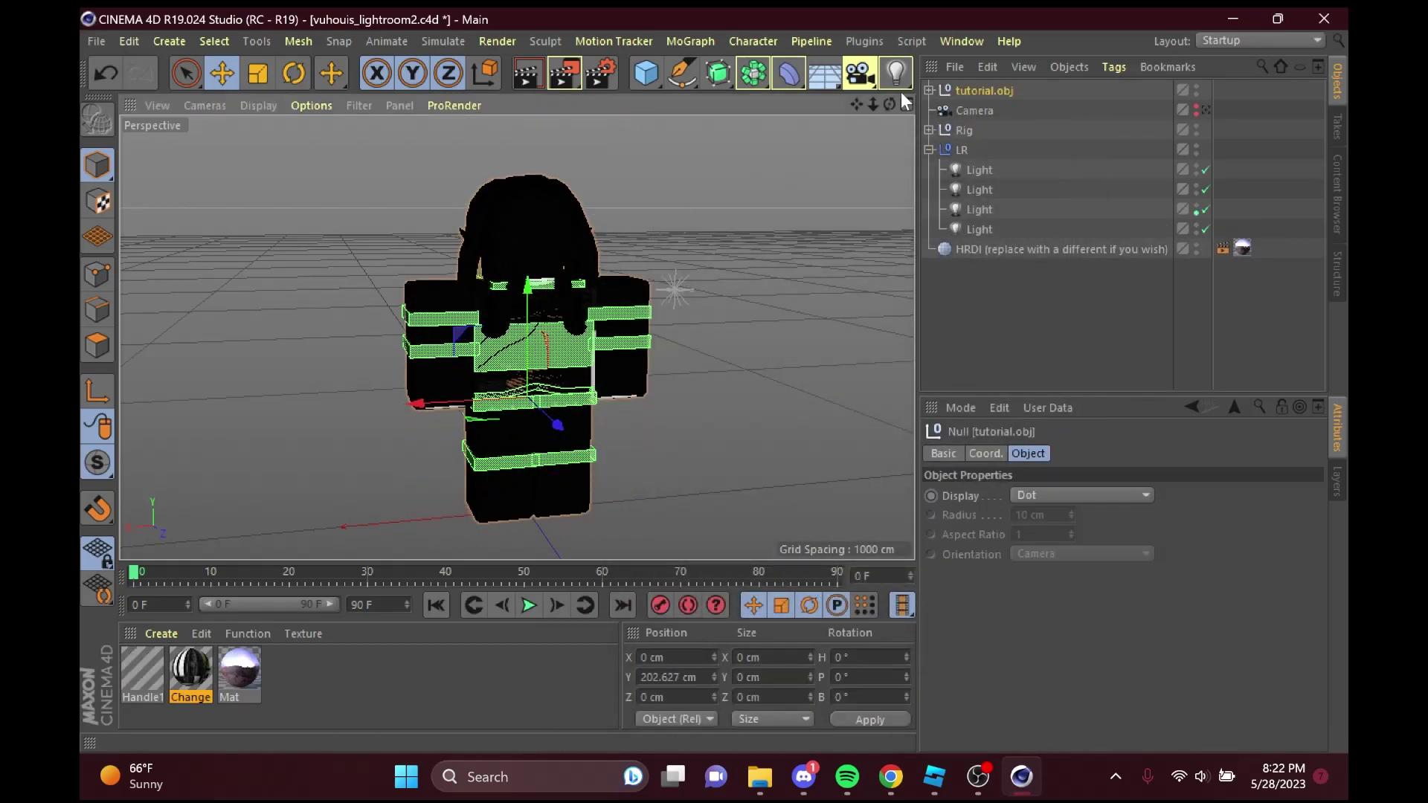
pyautogui.moveTo(899, 93); pyautogui.dragTo(351, 521)
pyautogui.click(142, 669)
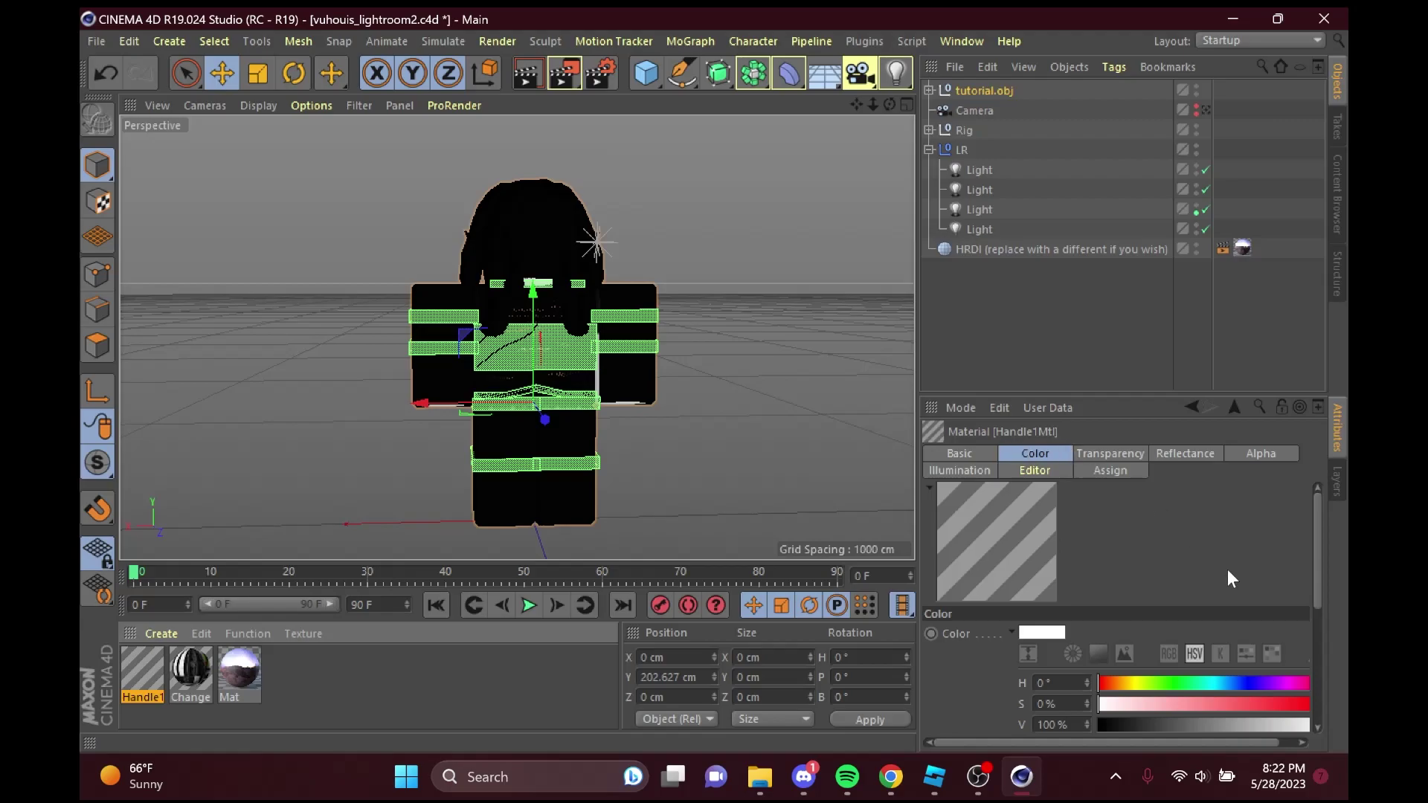
# Reload Handle1_diff.png as the Color texture, keeping it at its original location.
pyautogui.scroll(-2, 1228, 579)
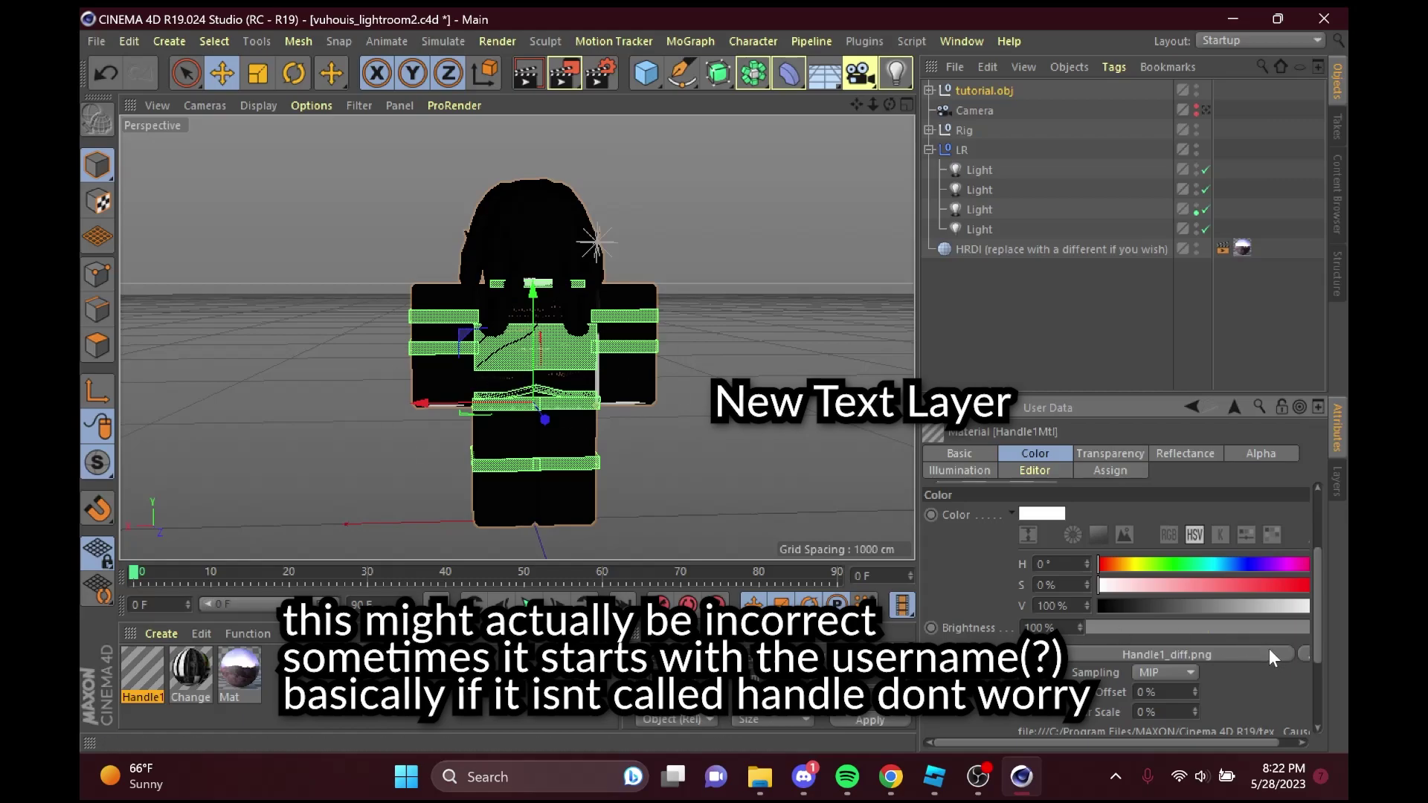
pyautogui.moveTo(1314, 614); pyautogui.dragTo(1306, 648)
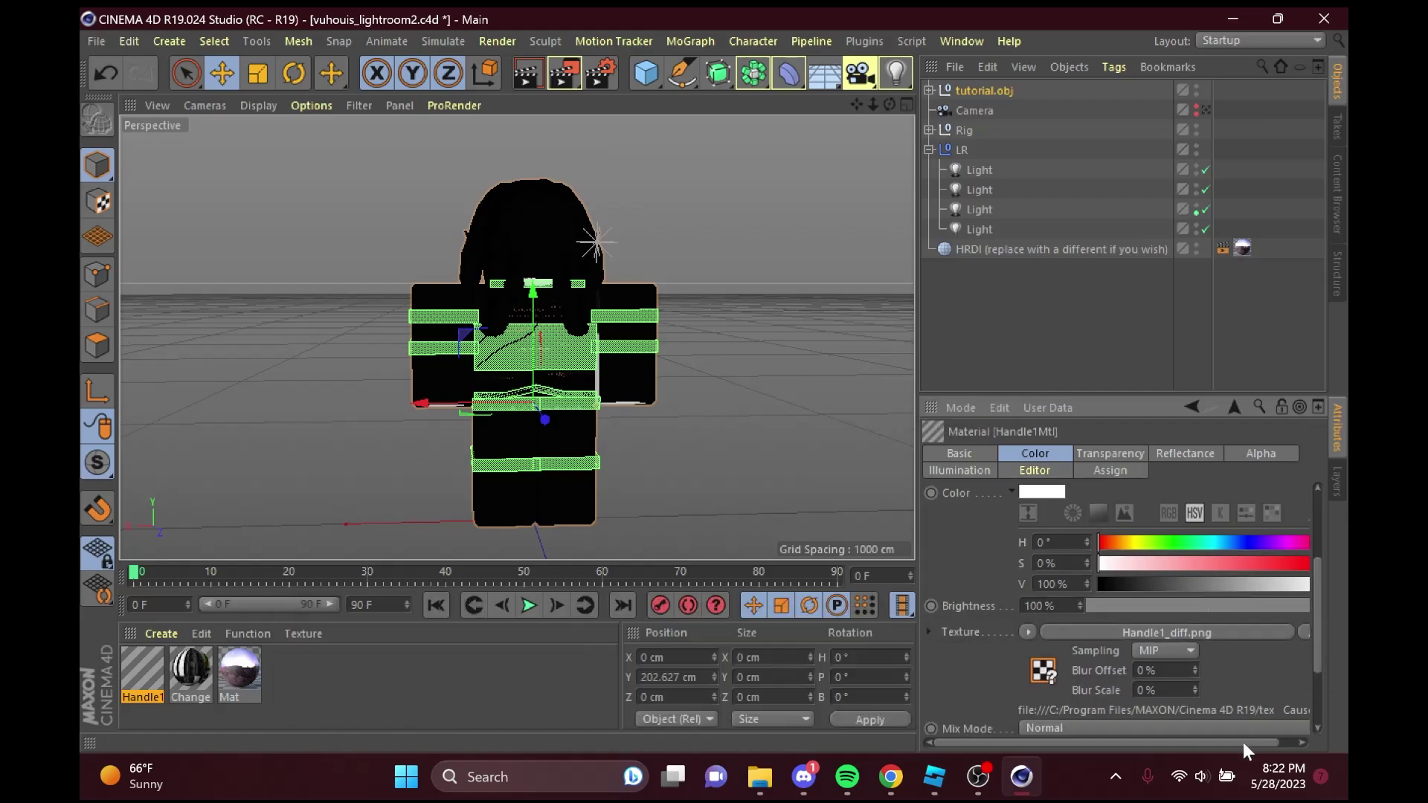
pyautogui.moveTo(1242, 743); pyautogui.dragTo(1263, 742)
pyautogui.click(1291, 632)
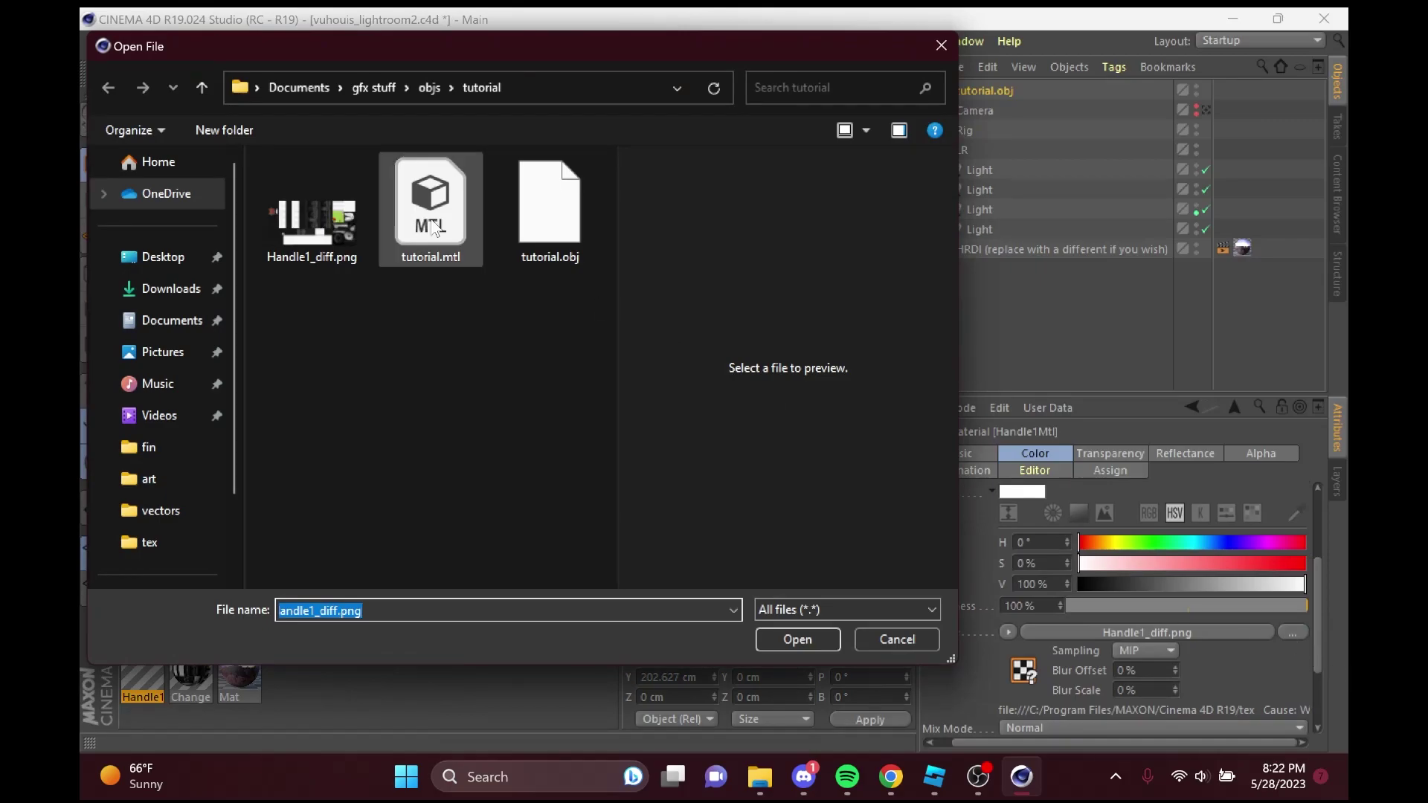
pyautogui.press('Return')
pyautogui.click(828, 459)
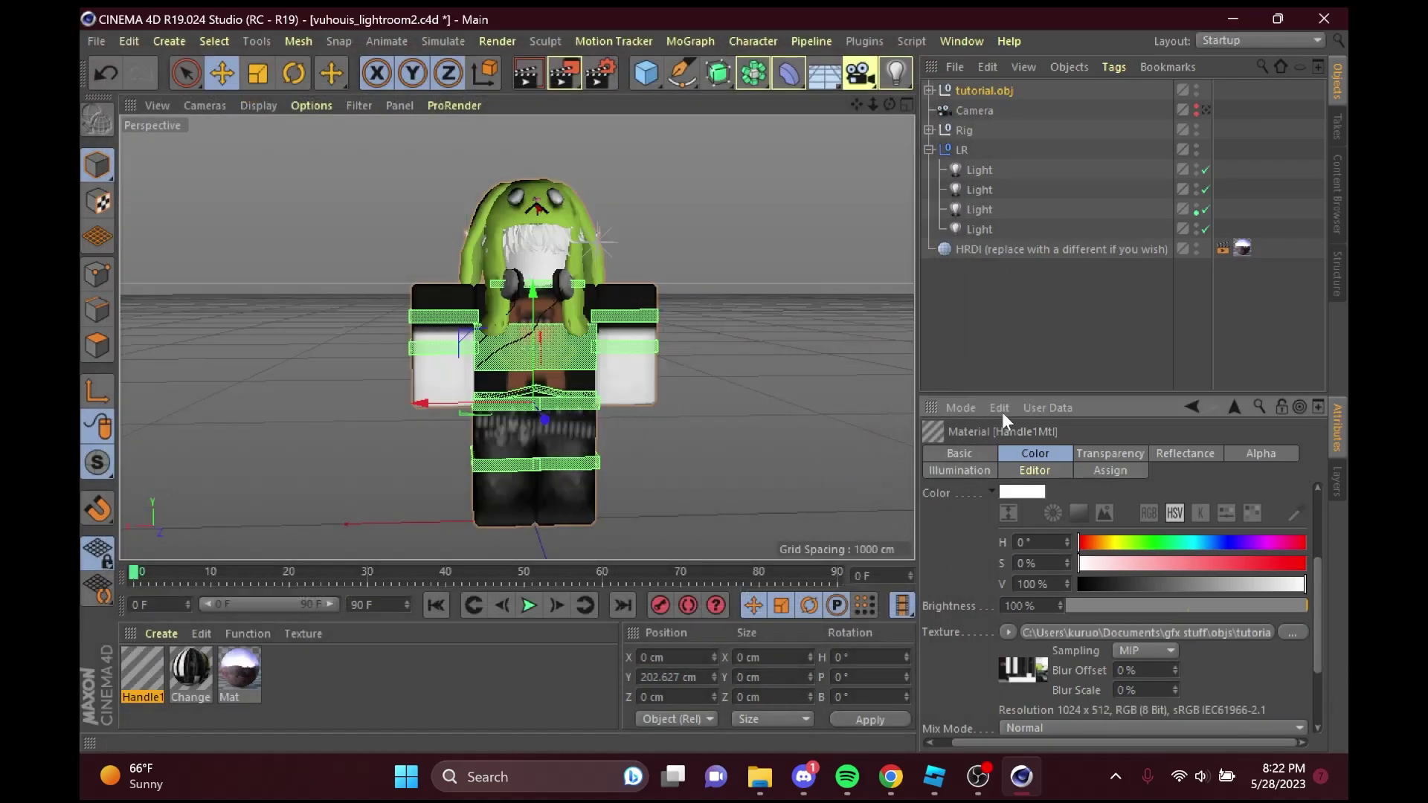
# Turn off the material's Alpha and Transparency channels on the Basic tab.
pyautogui.click(962, 455)
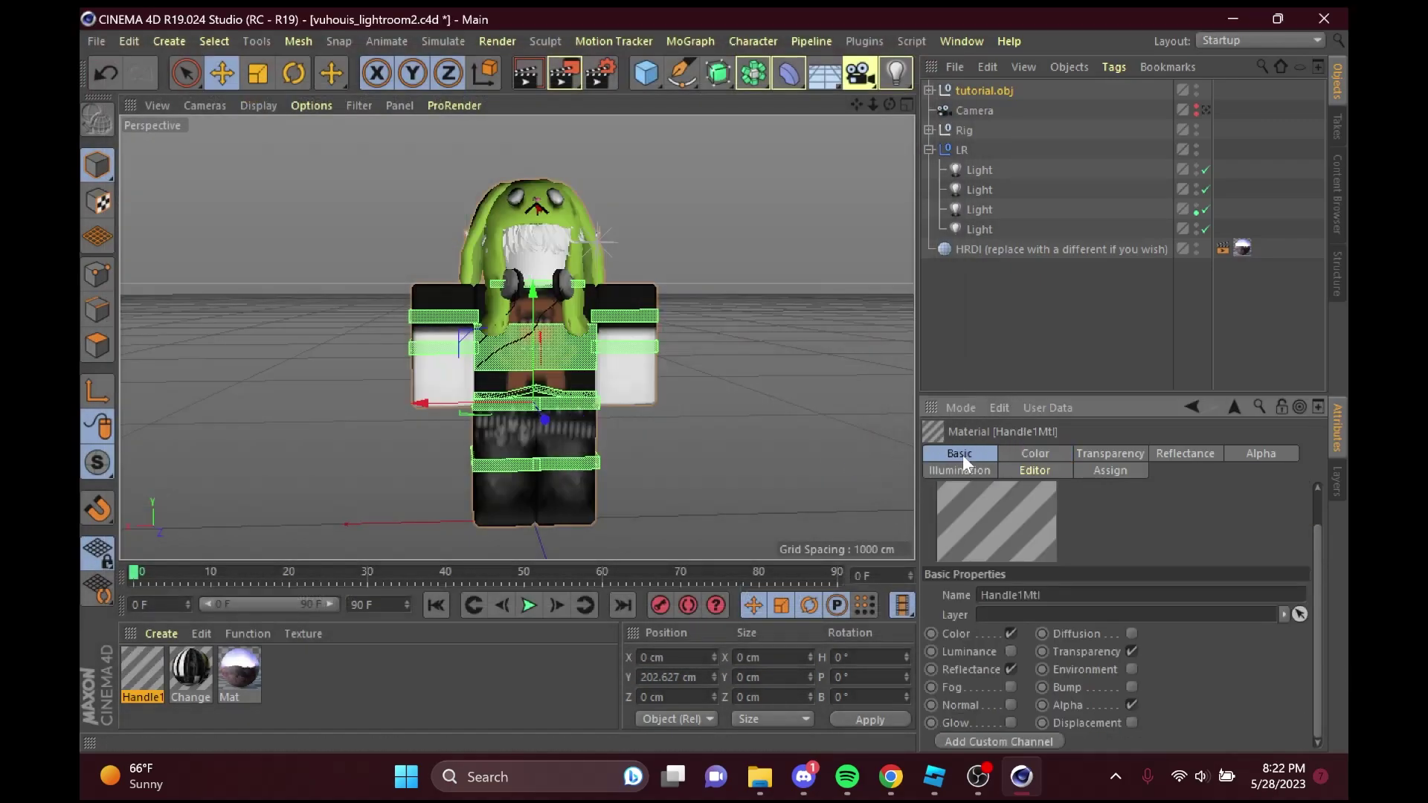
pyautogui.click(1131, 704)
pyautogui.click(1131, 651)
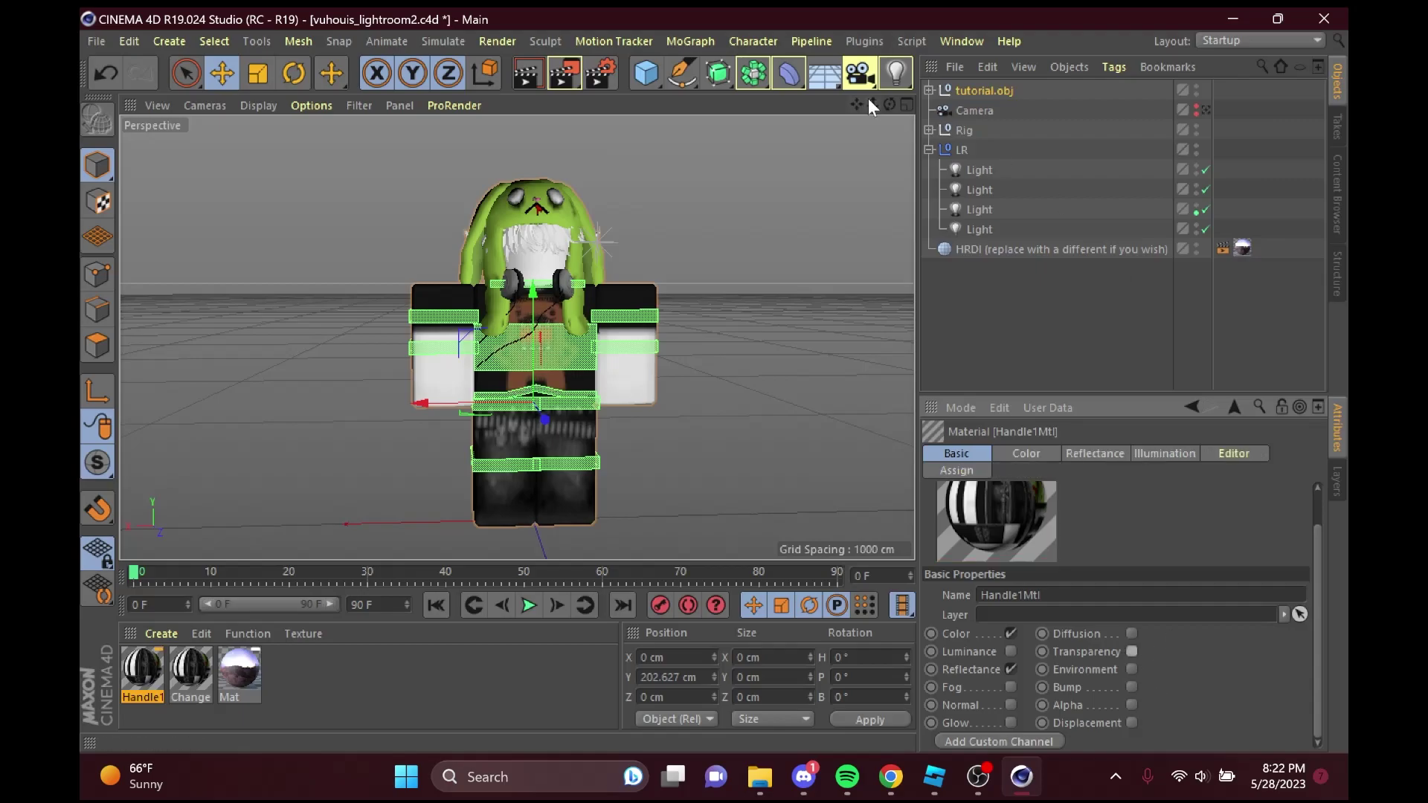
# Expand tutorial.obj and delete the six 7ivyn objects (7ivyn1–7ivyn6).
pyautogui.moveTo(872, 99); pyautogui.dragTo(863, 142)
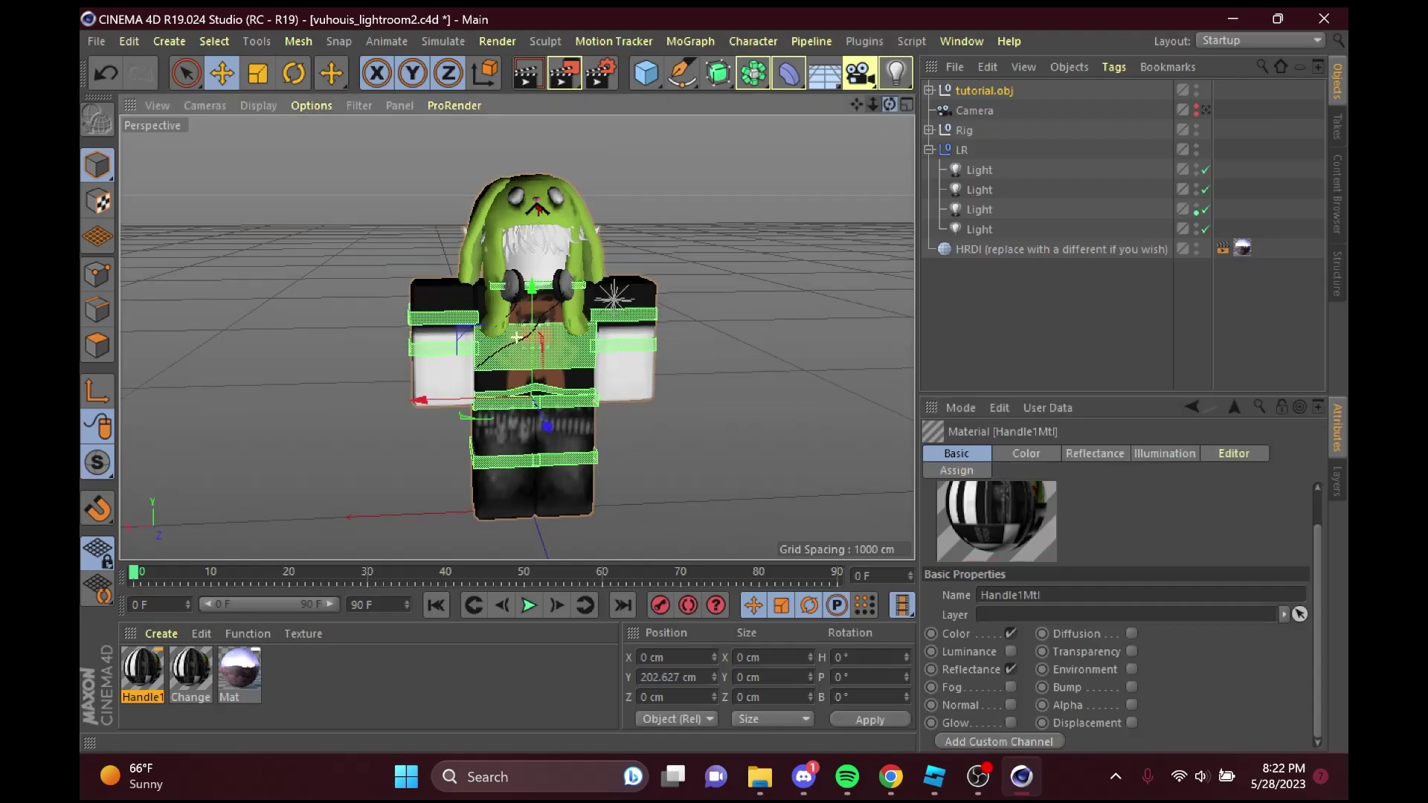
pyautogui.click(929, 90)
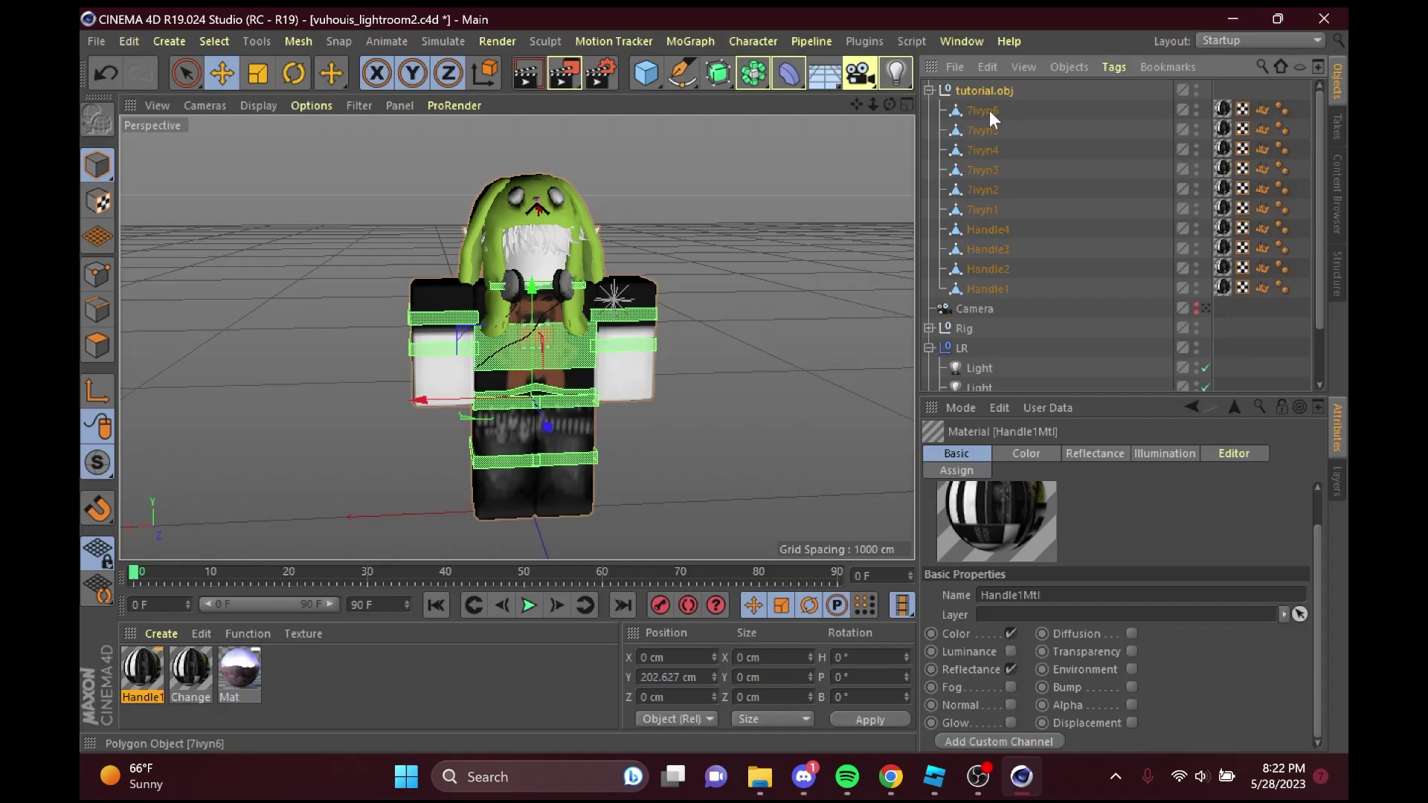
pyautogui.click(989, 110)
pyautogui.keyDown('shift'); pyautogui.click(988, 214); pyautogui.keyUp('shift')
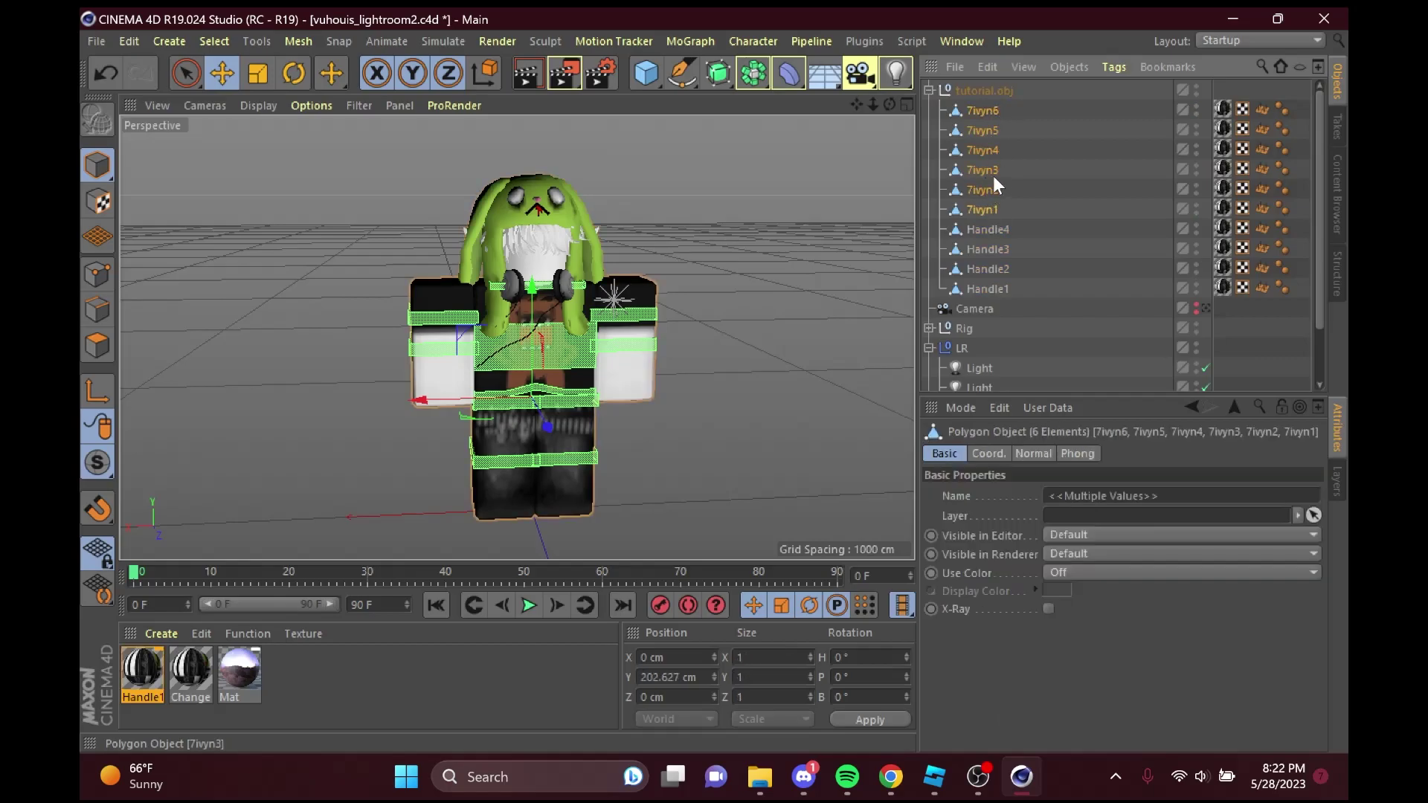
pyautogui.press('Delete')
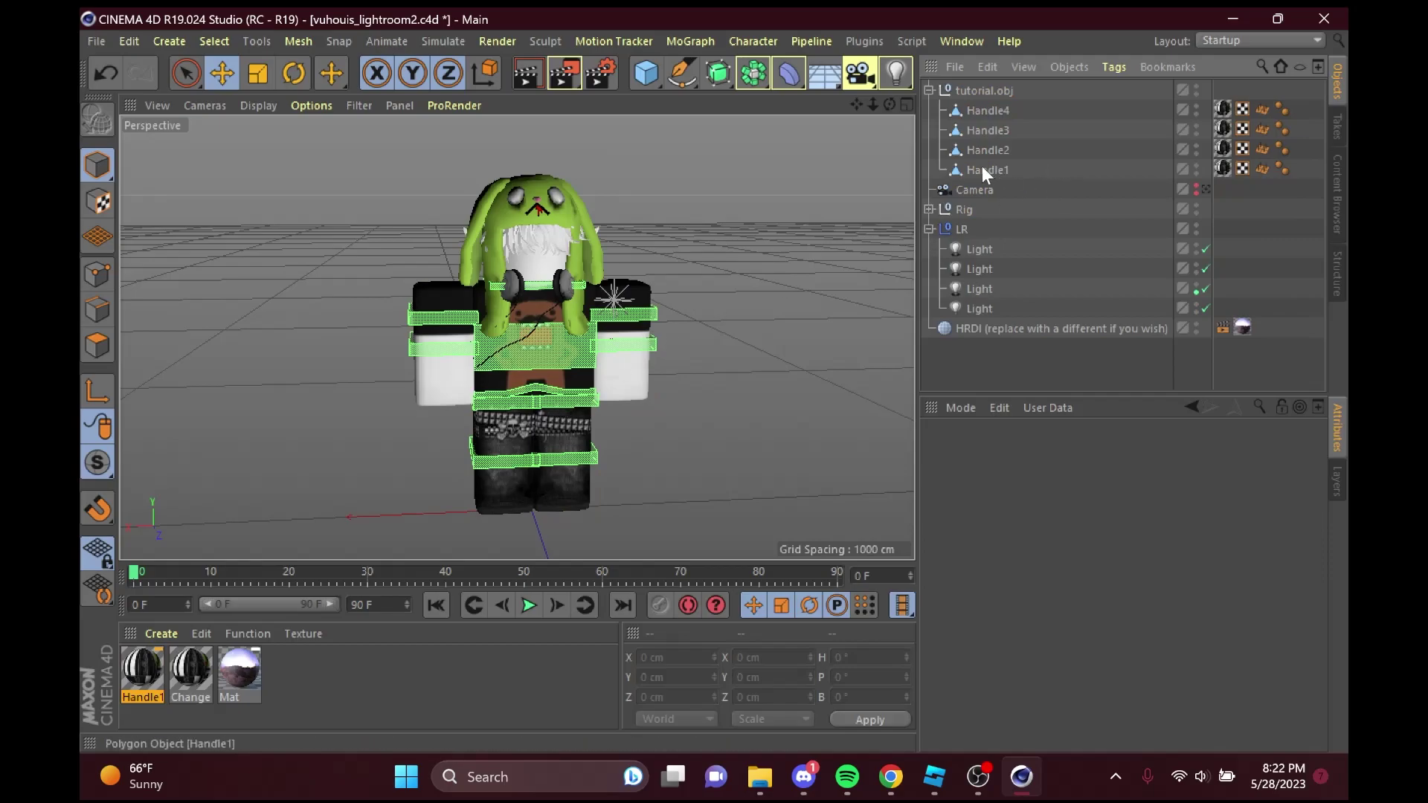
# Expand Rig > Attachments and select the Handle objects one by one to identify each piece.
pyautogui.click(929, 209)
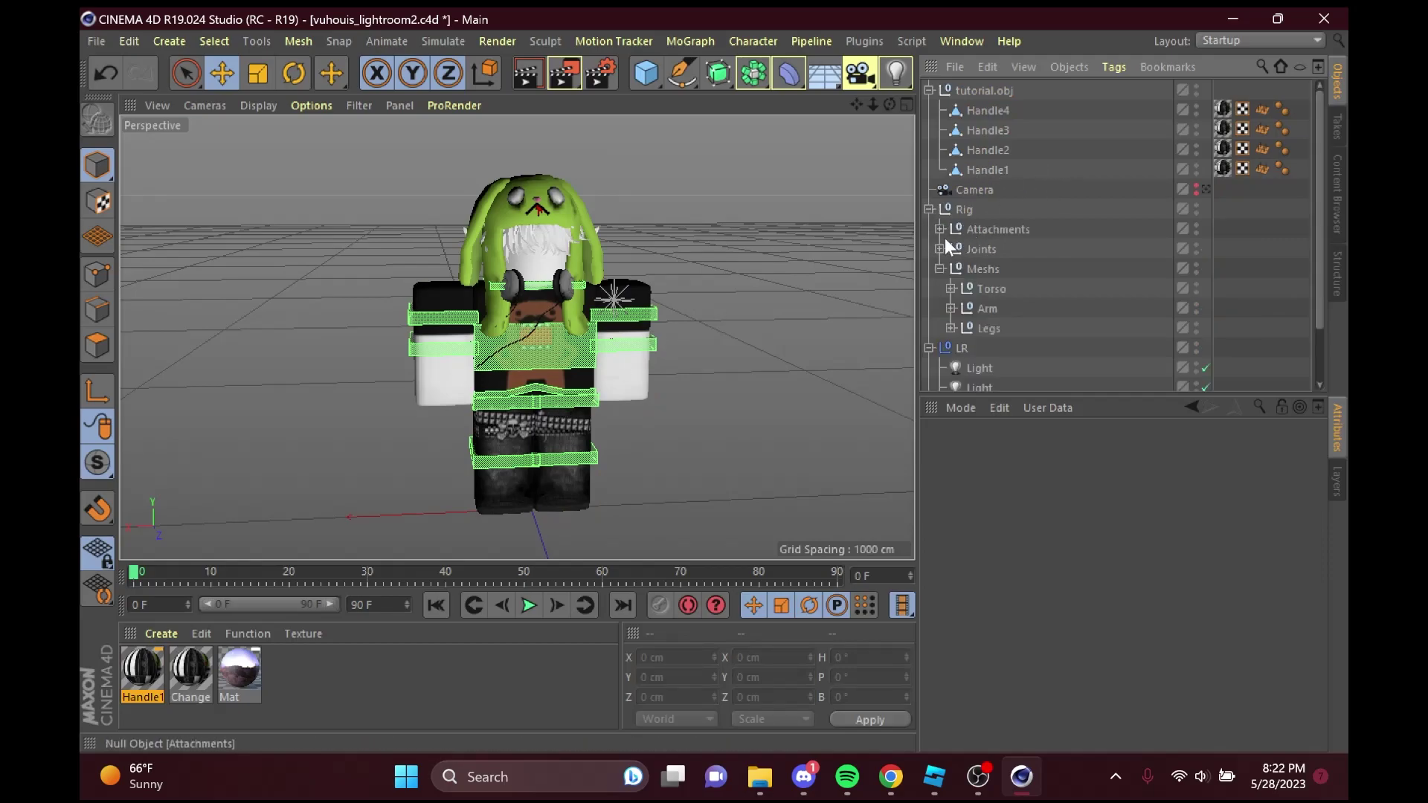
pyautogui.click(939, 229)
pyautogui.click(996, 168)
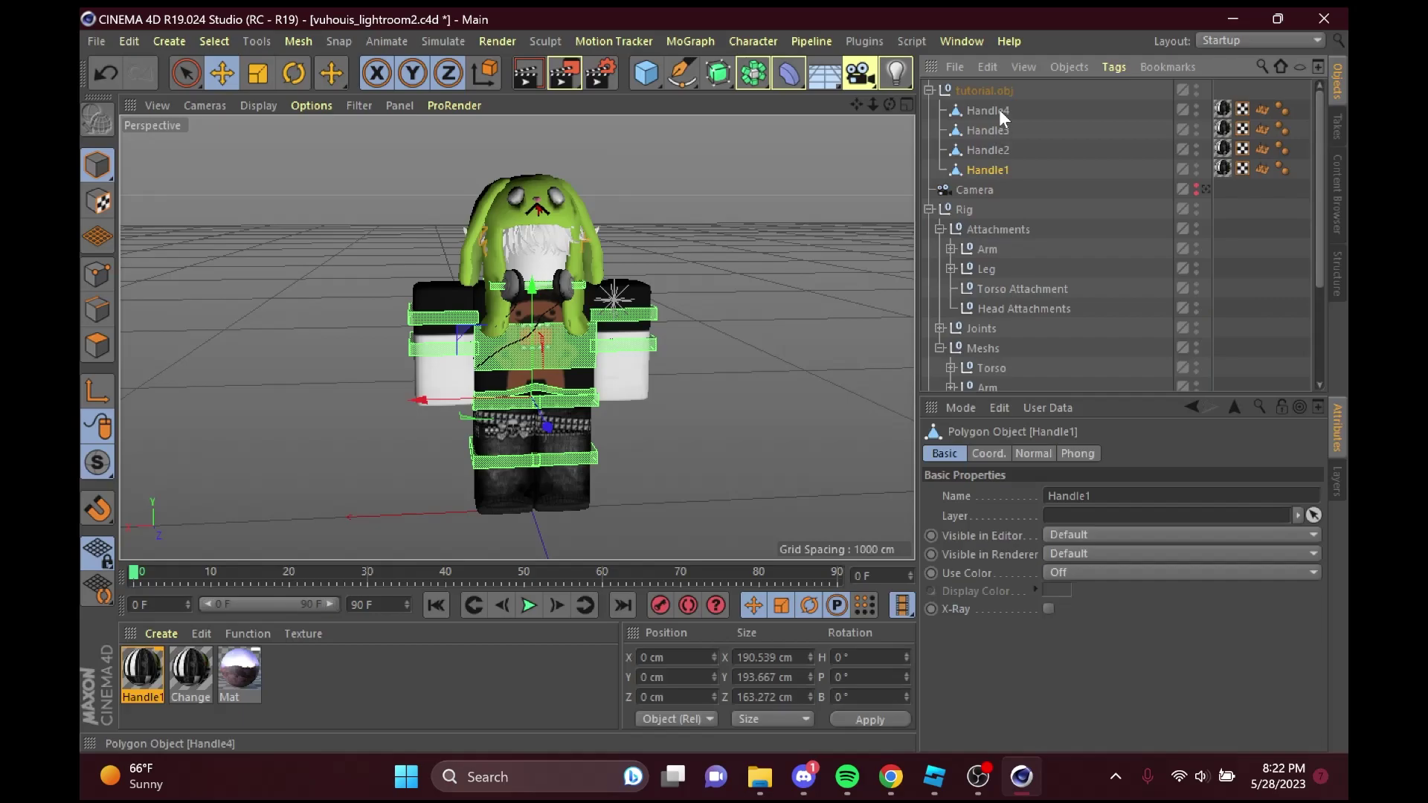
pyautogui.keyDown('shift'); pyautogui.click(997, 109); pyautogui.keyUp('shift')
pyautogui.moveTo(889, 104); pyautogui.dragTo(1168, 109)
pyautogui.click(990, 151)
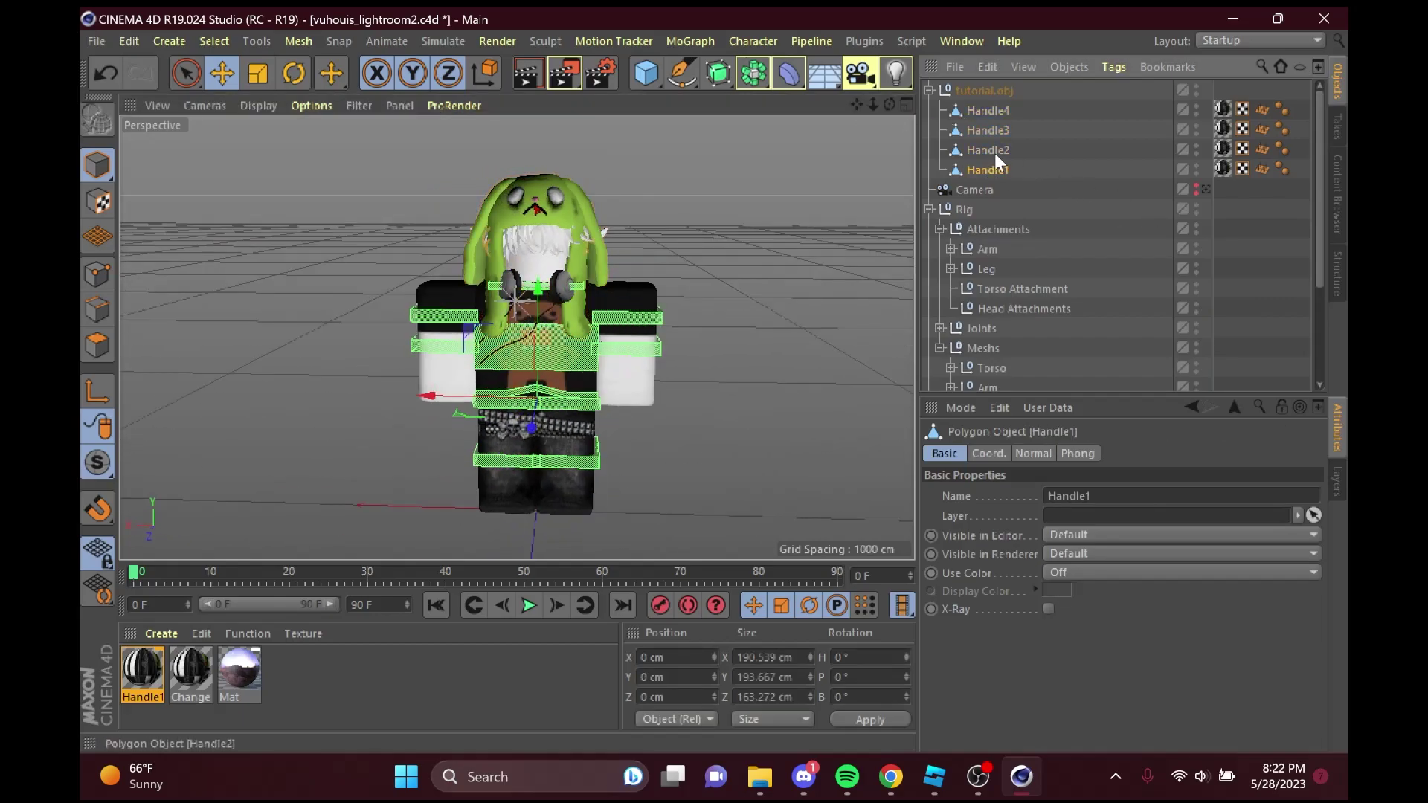
pyautogui.moveTo(890, 104); pyautogui.dragTo(911, 105)
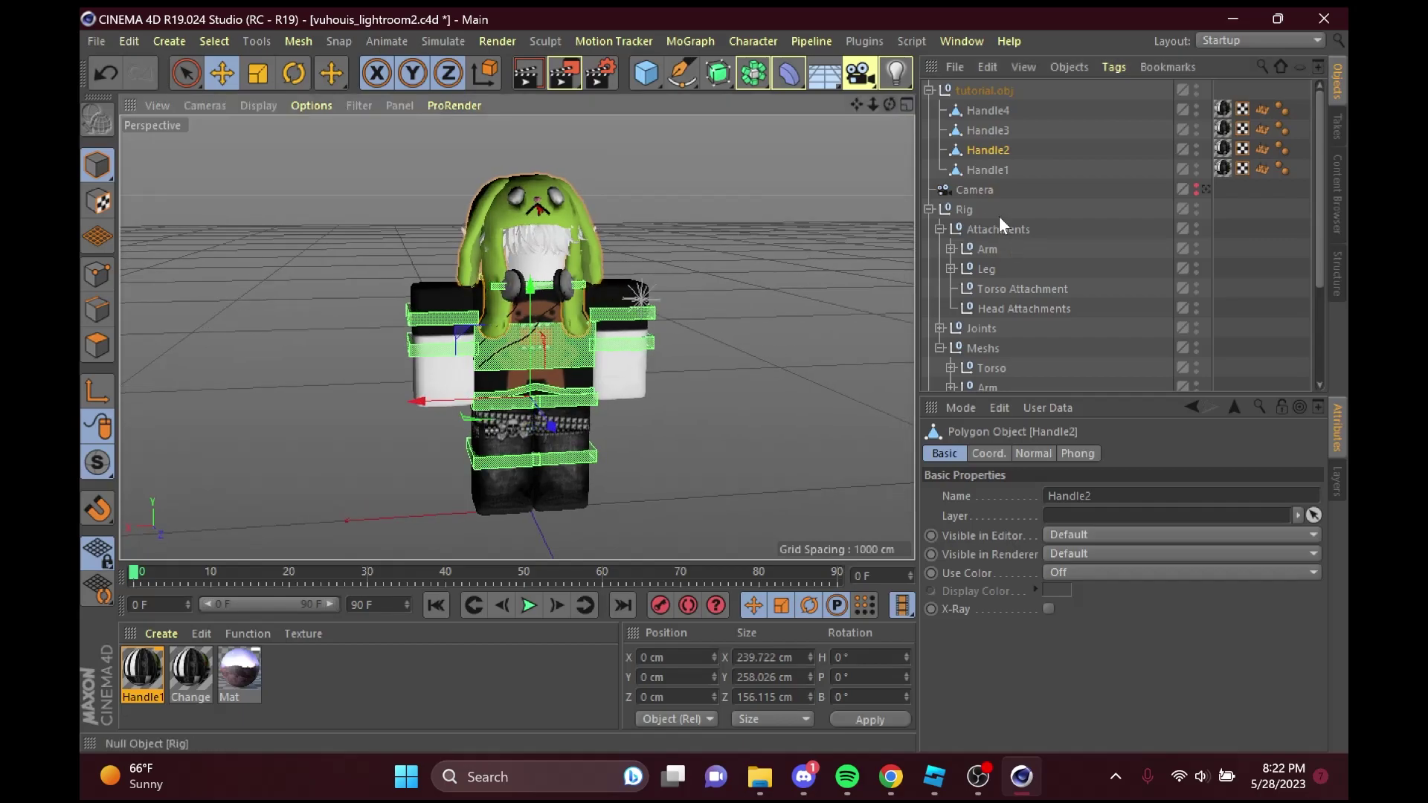
pyautogui.click(1001, 171)
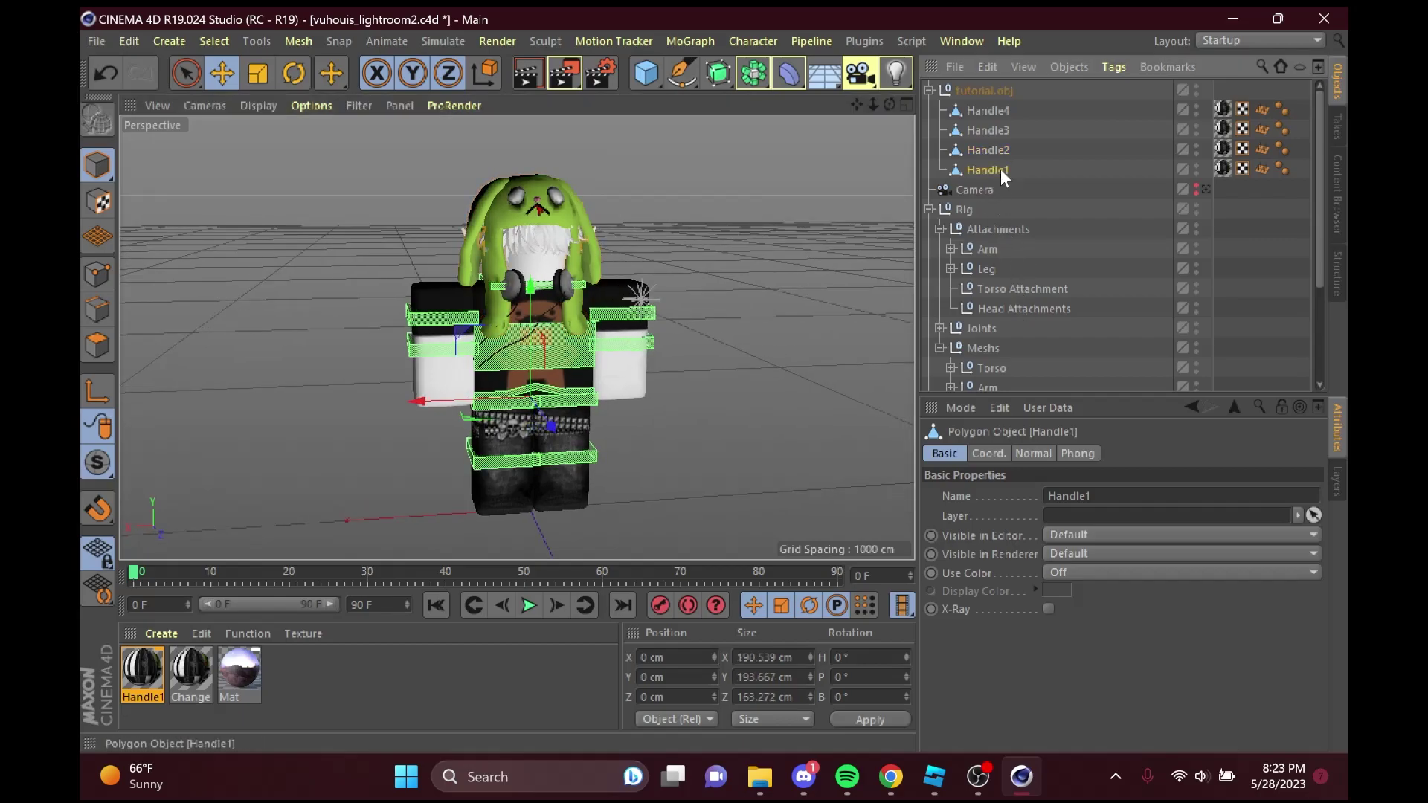
pyautogui.keyDown('shift'); pyautogui.click(997, 147); pyautogui.keyUp('shift')
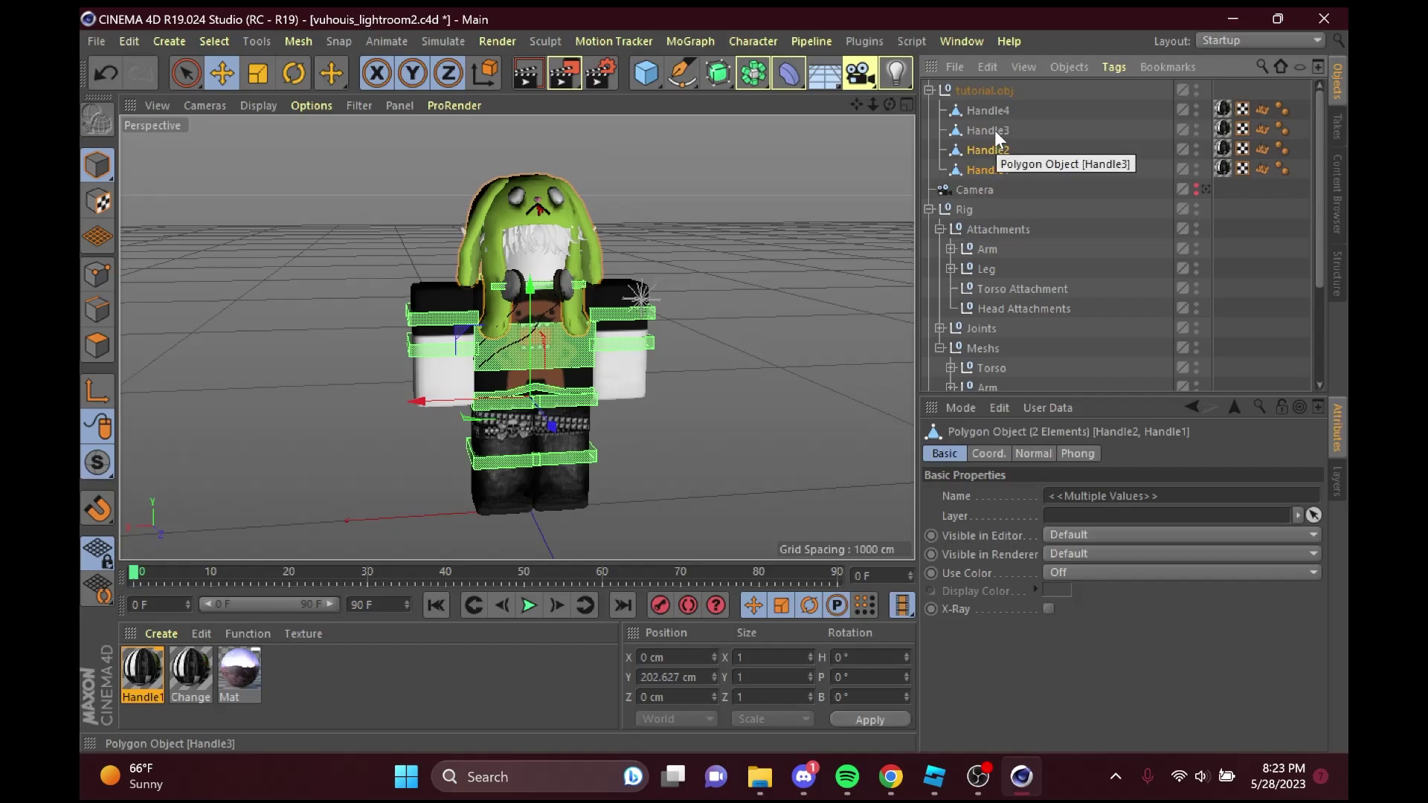
pyautogui.keyDown('shift'); pyautogui.click(993, 131); pyautogui.keyUp('shift')
pyautogui.doubleClick(993, 131)
# Move Handle1, Handle2, Handle4 under Head Attachments and Handle3 under Torso Attachment.
pyautogui.click(1001, 112)
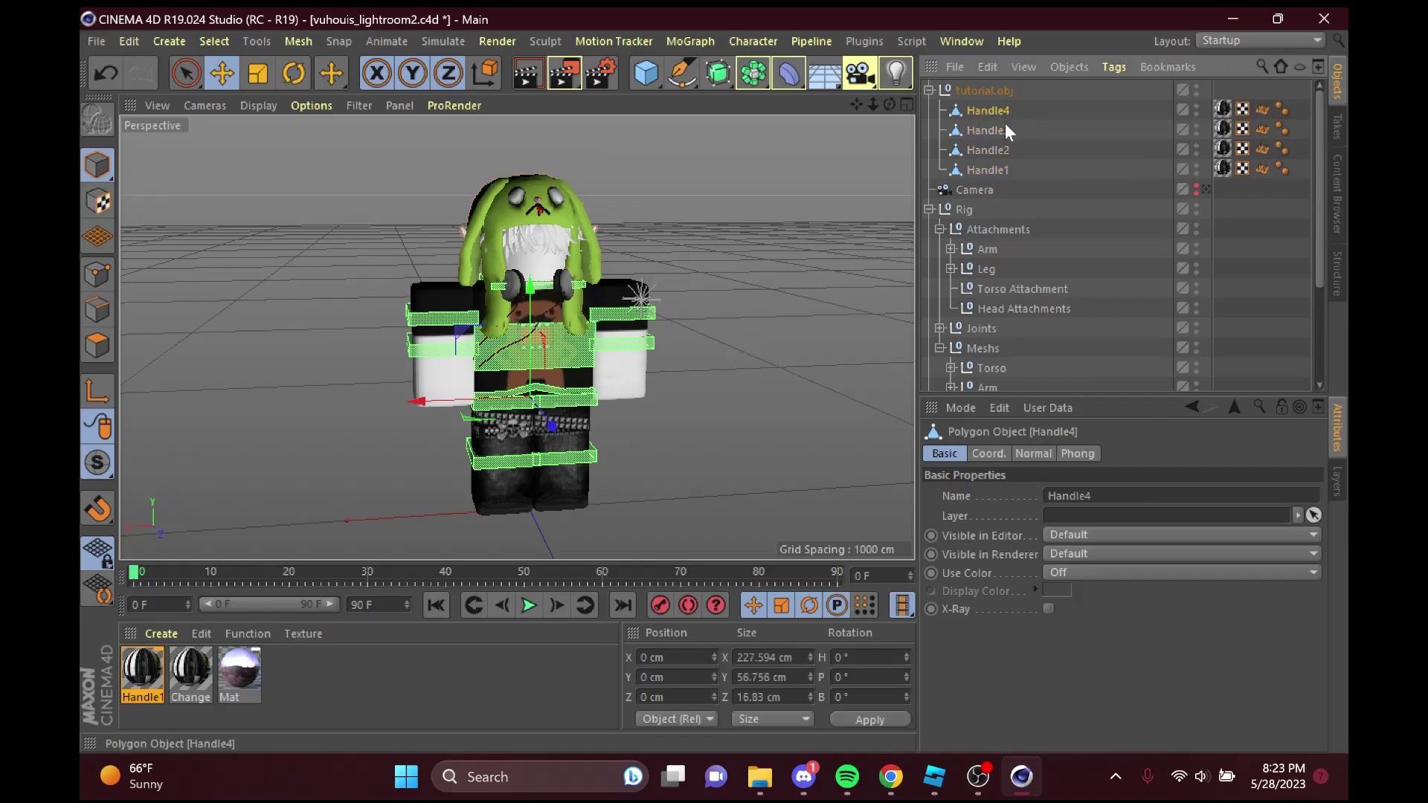
pyautogui.keyDown('ctrl'); pyautogui.click(996, 150); pyautogui.keyUp('ctrl')
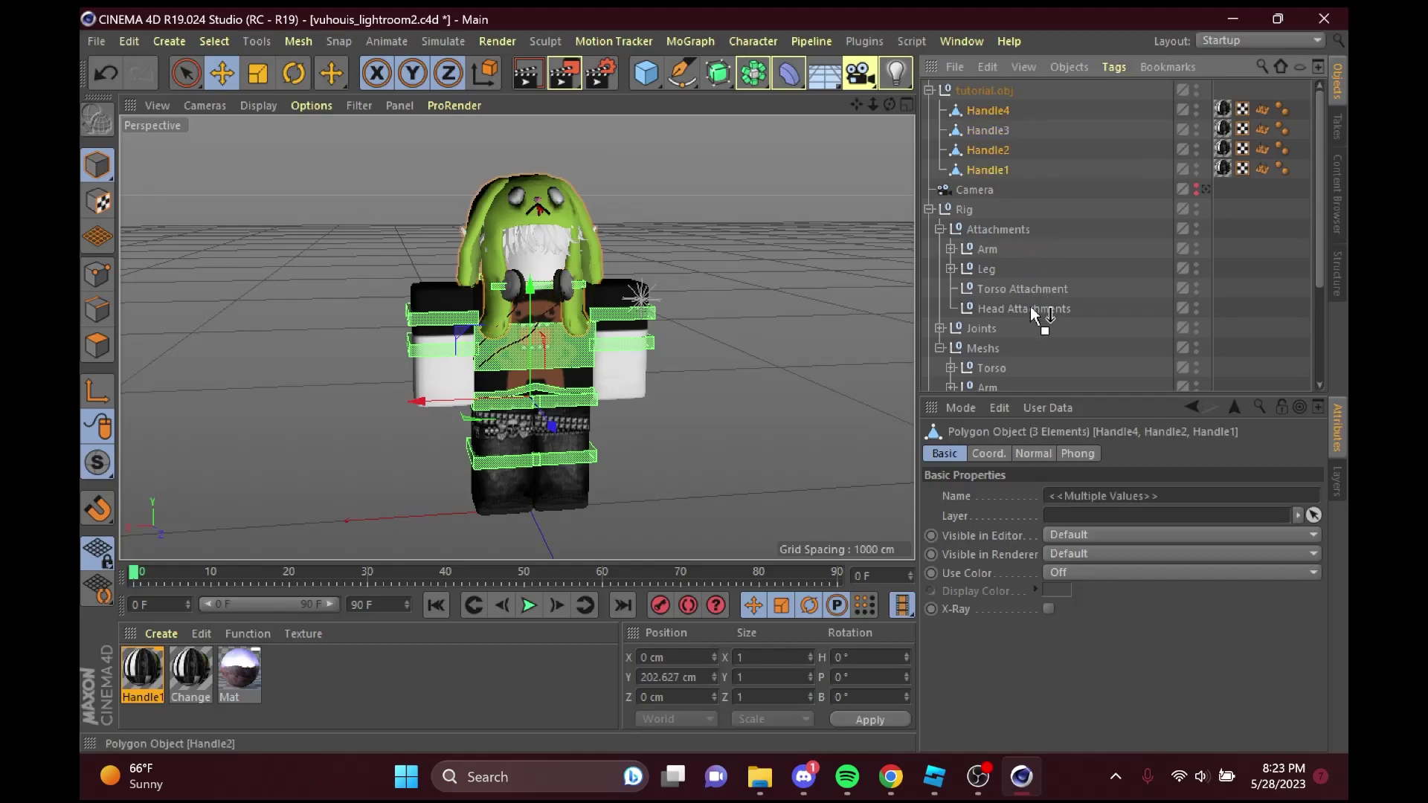
pyautogui.moveTo(1029, 306); pyautogui.dragTo(1029, 308)
pyautogui.click(989, 109)
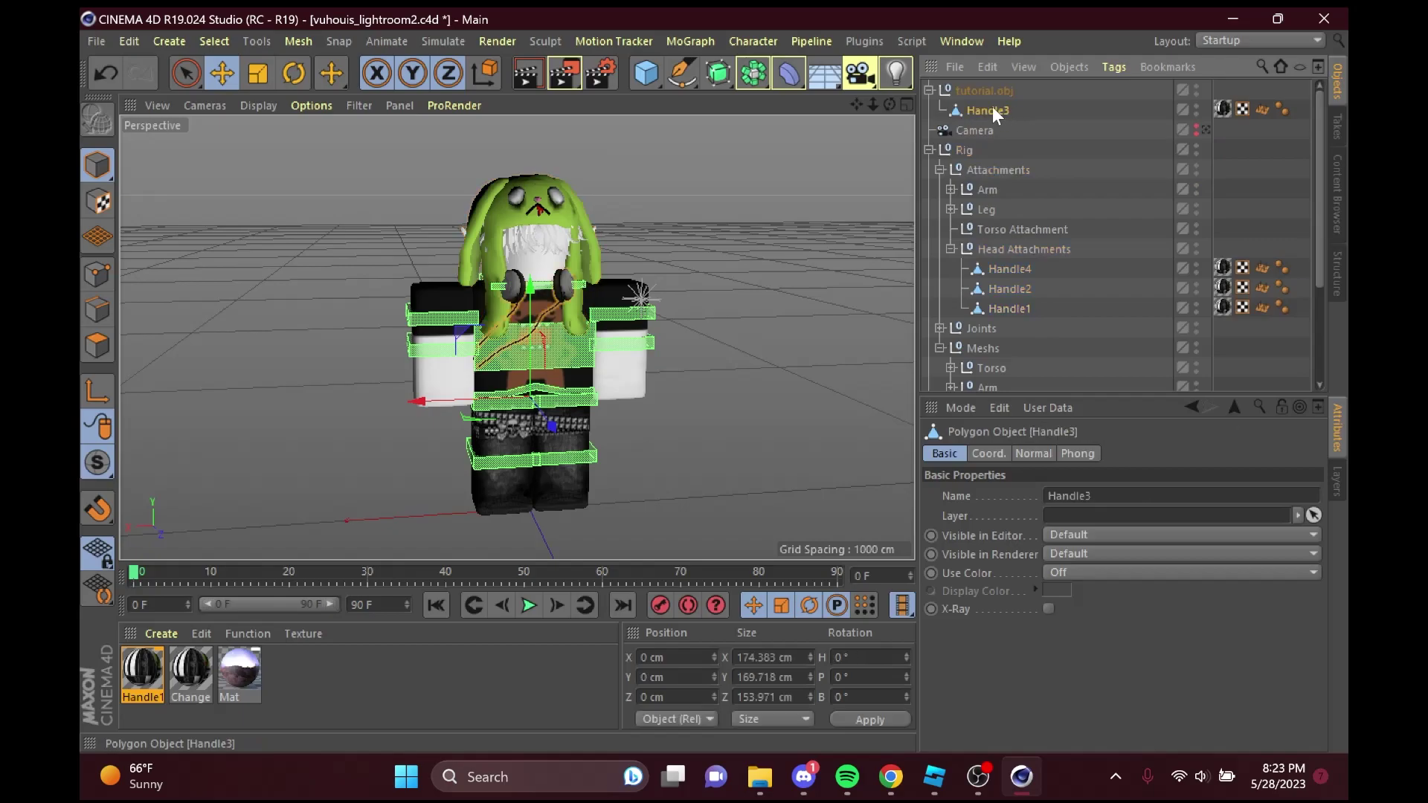
pyautogui.moveTo(992, 108); pyautogui.dragTo(1041, 221)
pyautogui.moveTo(889, 104); pyautogui.dragTo(773, 105)
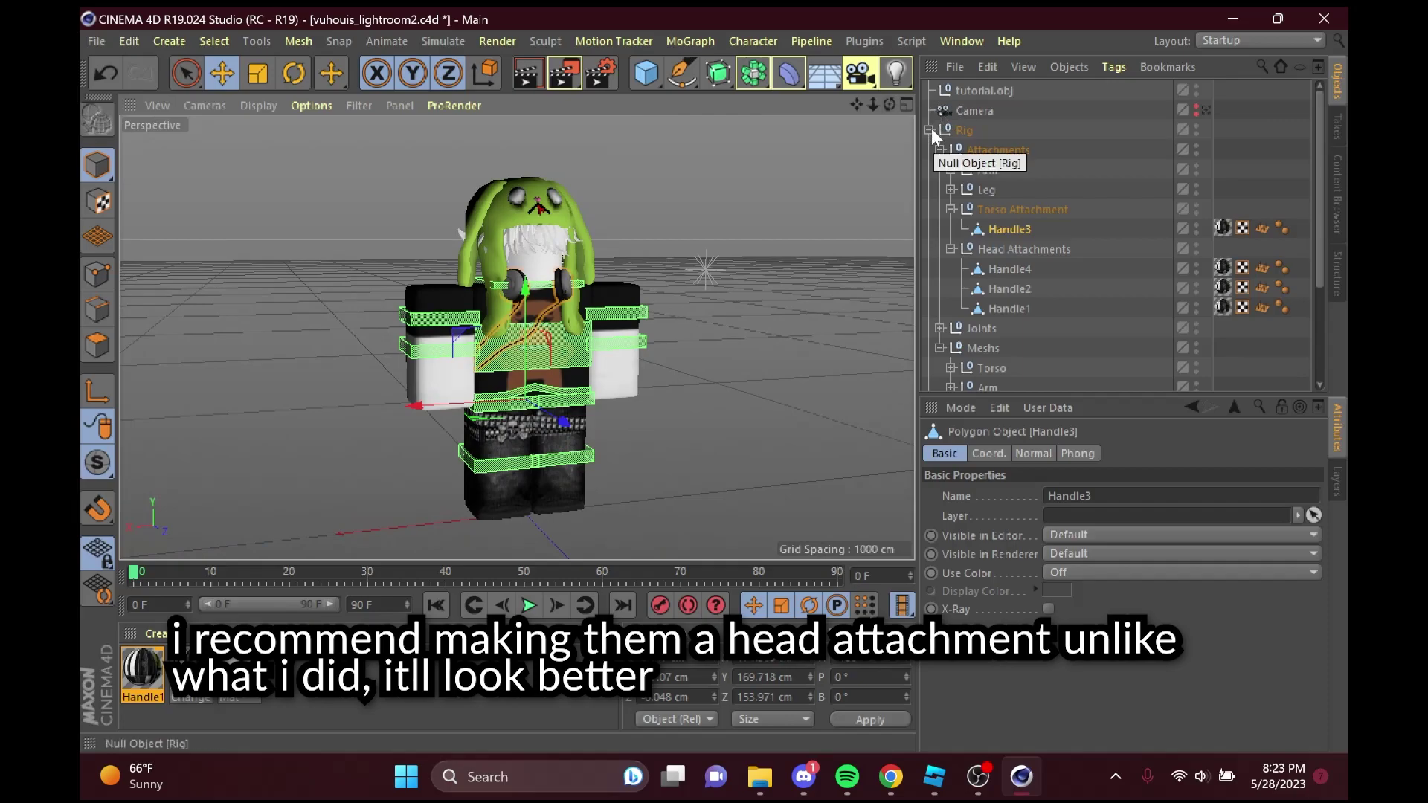
pyautogui.click(929, 130)
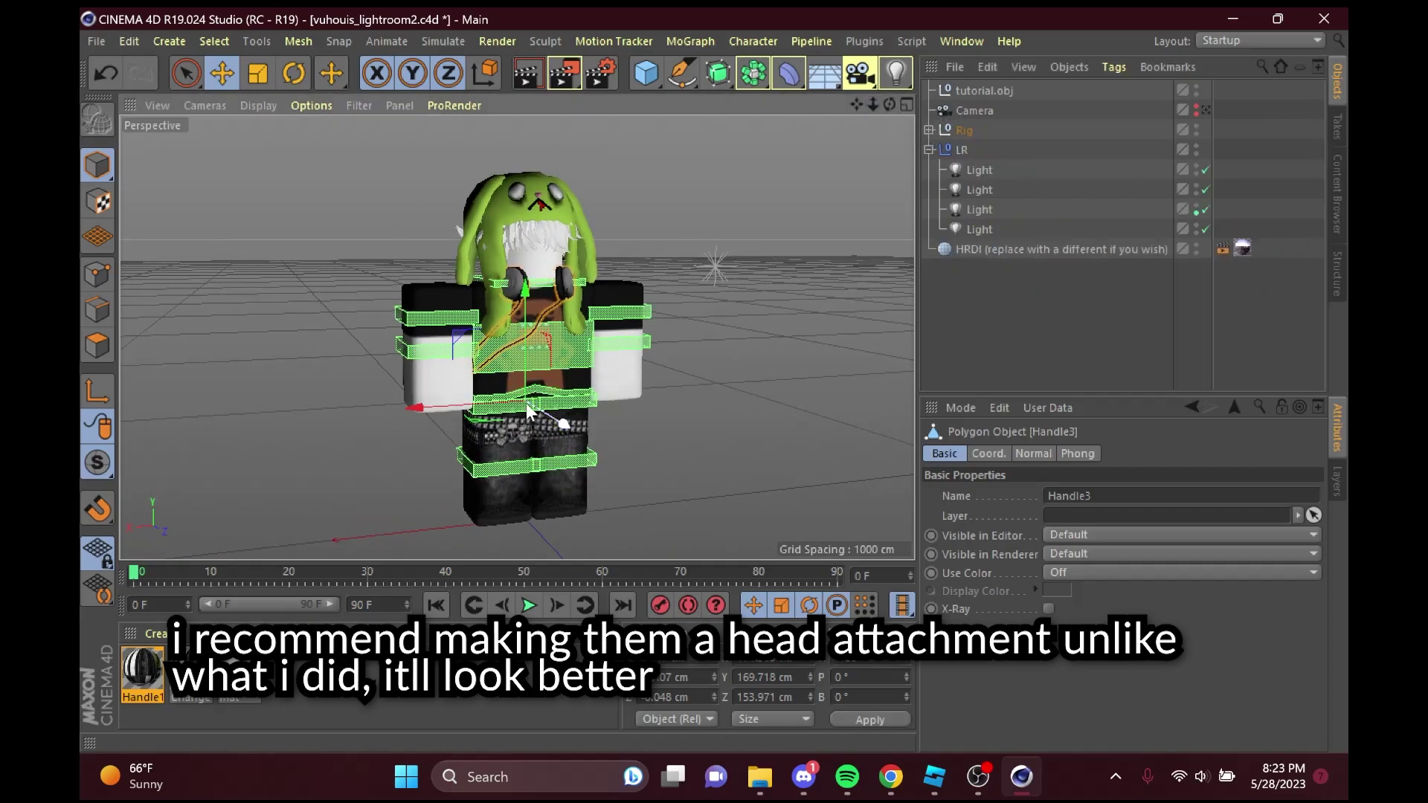
# With the Rotate tool, swing the arm controls into a new pose.
pyautogui.moveTo(890, 104); pyautogui.dragTo(869, 104)
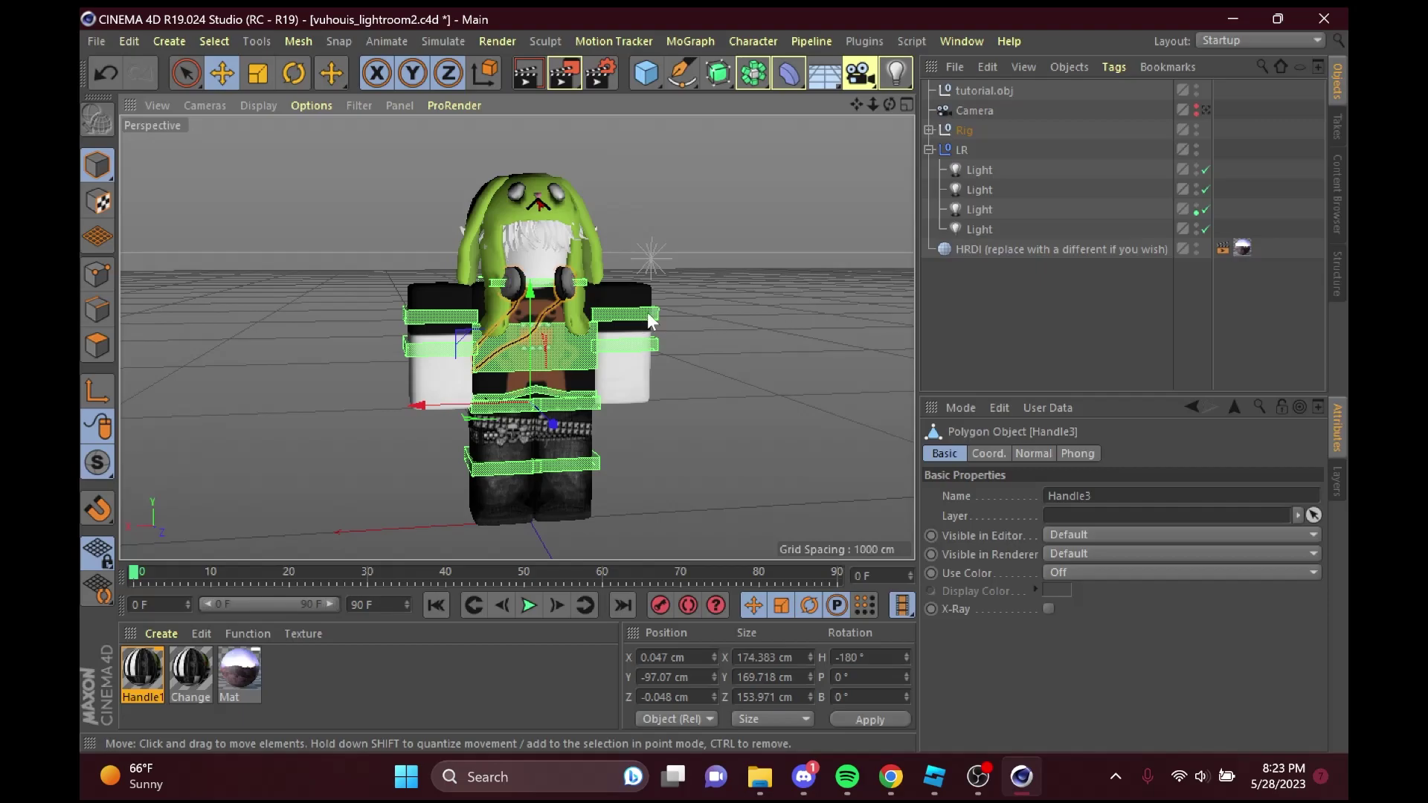
pyautogui.moveTo(893, 101); pyautogui.dragTo(890, 101)
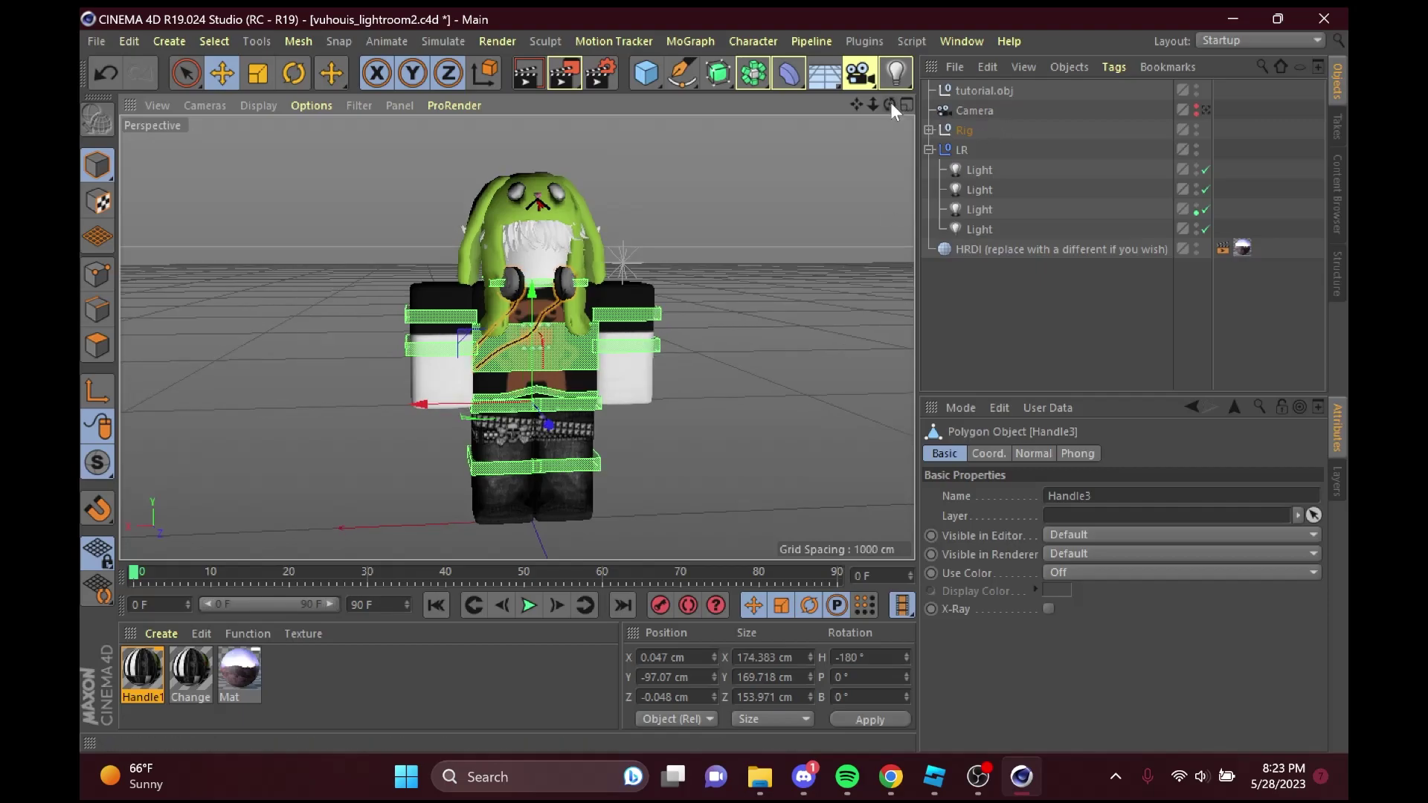
pyautogui.click(426, 322)
pyautogui.press('t')
pyautogui.press('r')
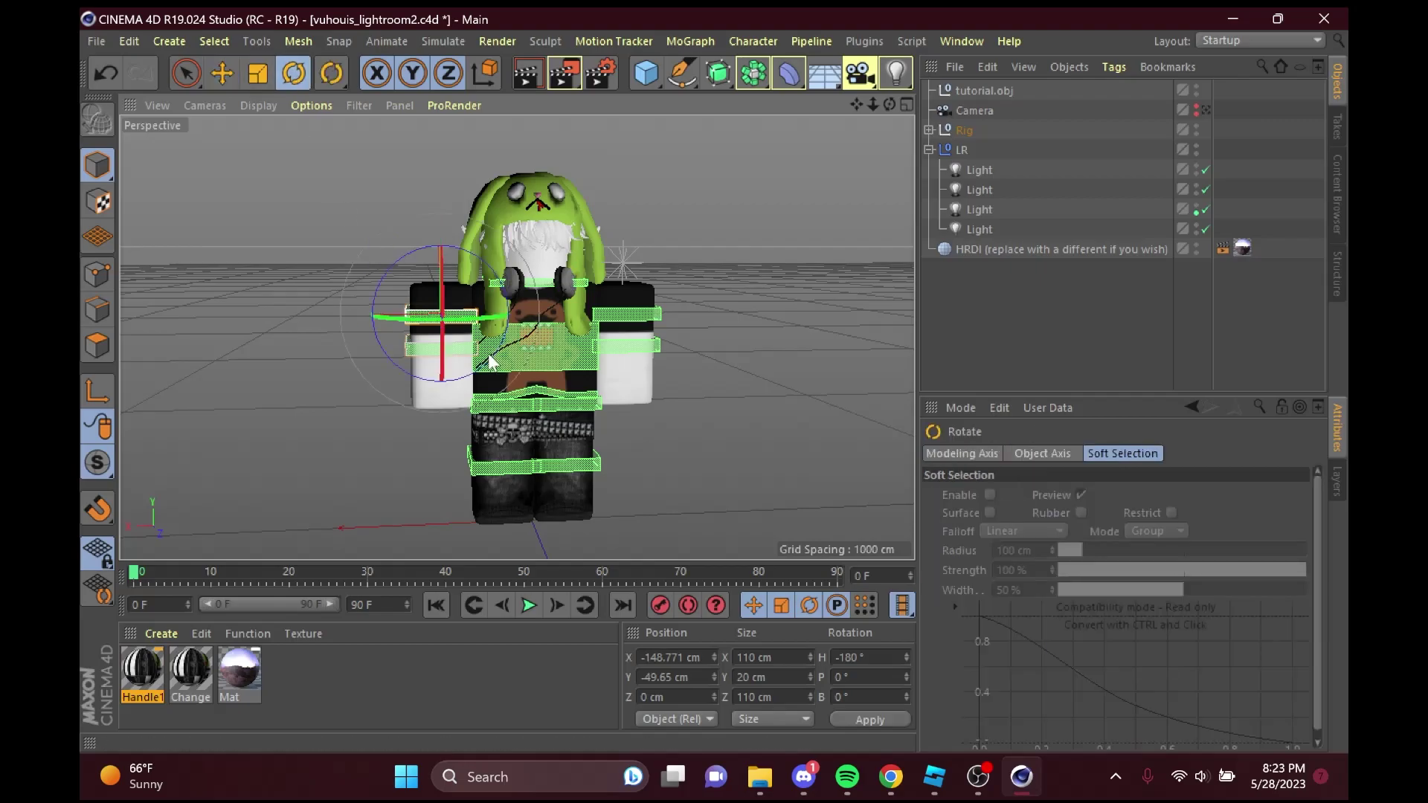
pyautogui.moveTo(436, 293); pyautogui.dragTo(483, 299)
pyautogui.moveTo(890, 104); pyautogui.dragTo(889, 104)
pyautogui.moveTo(479, 288); pyautogui.dragTo(538, 413)
# Pose the other arm, right leg and left knee, turn the torso aside and tilt the head.
pyautogui.click(530, 321)
pyautogui.click(477, 413)
pyautogui.click(580, 439)
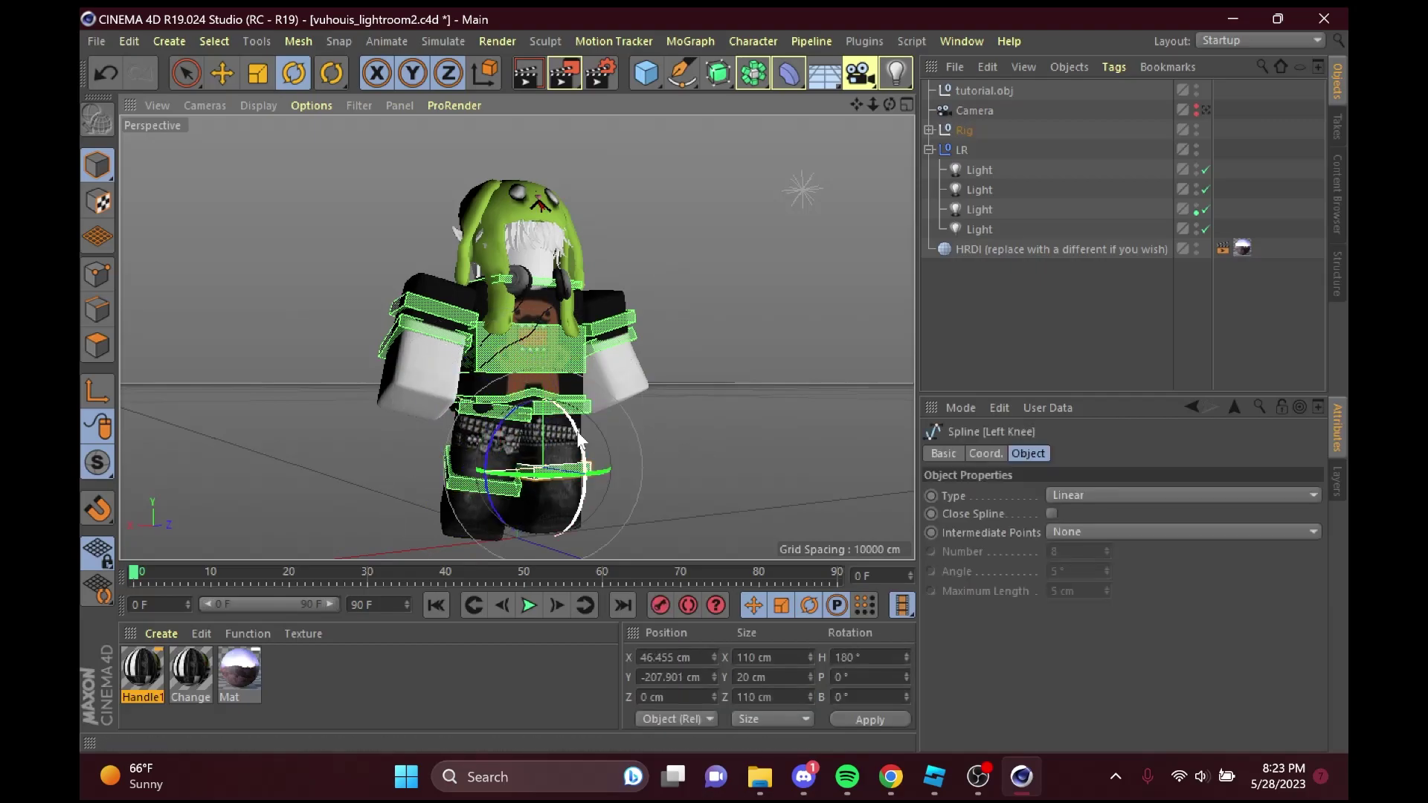
pyautogui.click(522, 342)
pyautogui.moveTo(523, 342); pyautogui.dragTo(491, 357)
pyautogui.click(546, 269)
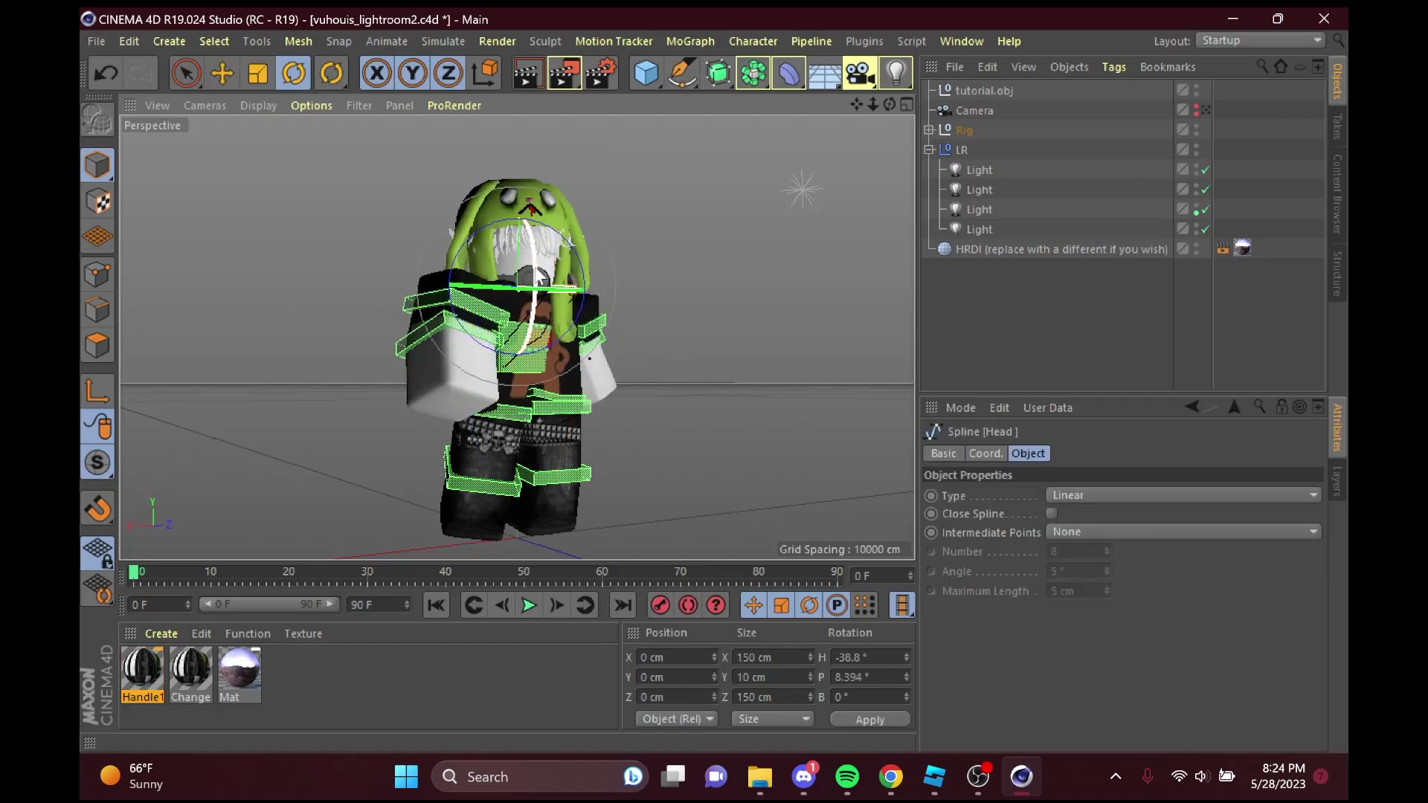
pyautogui.moveTo(547, 269); pyautogui.dragTo(585, 248)
pyautogui.click(752, 147)
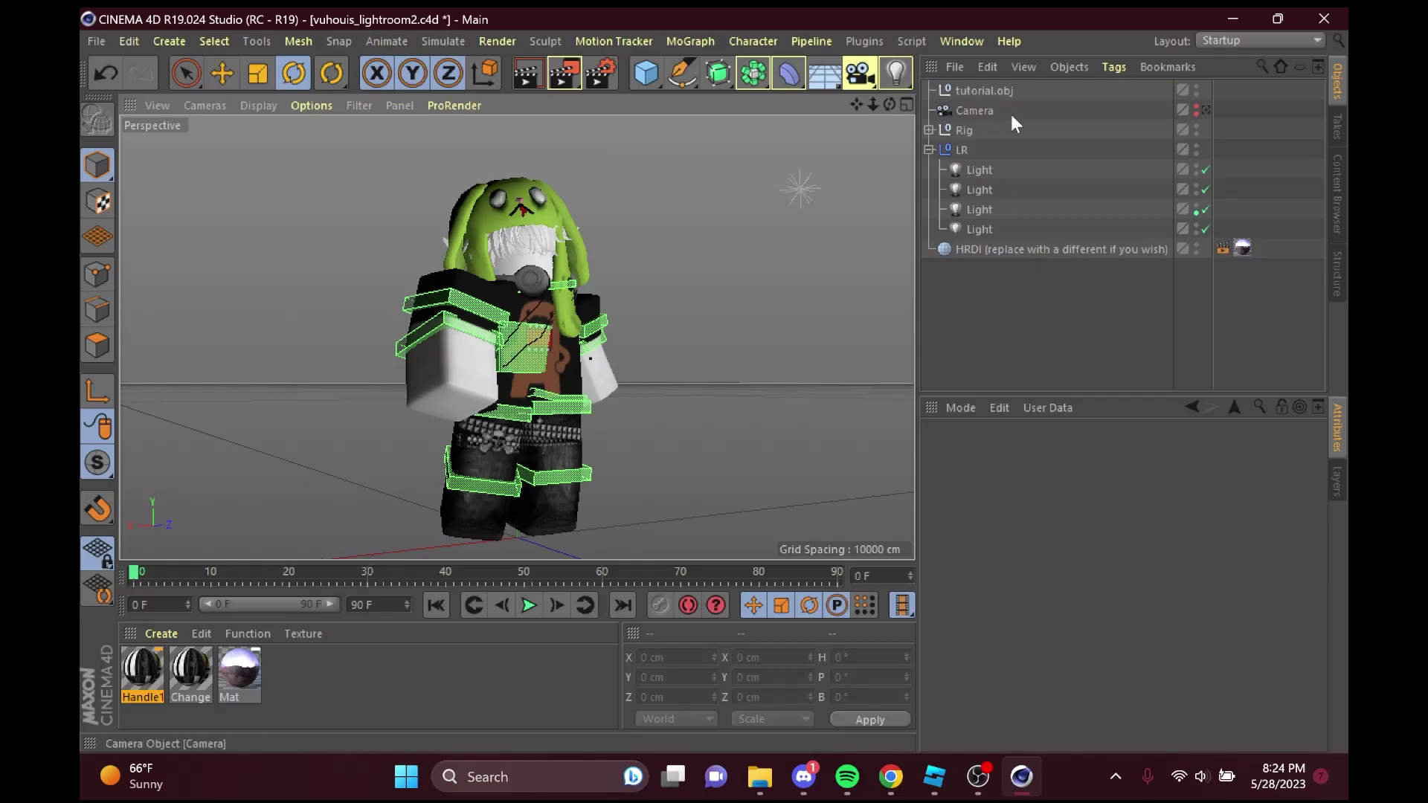
# Look through the scene Camera and lower its focal length to 15.7 for a wider shot.
pyautogui.click(987, 110)
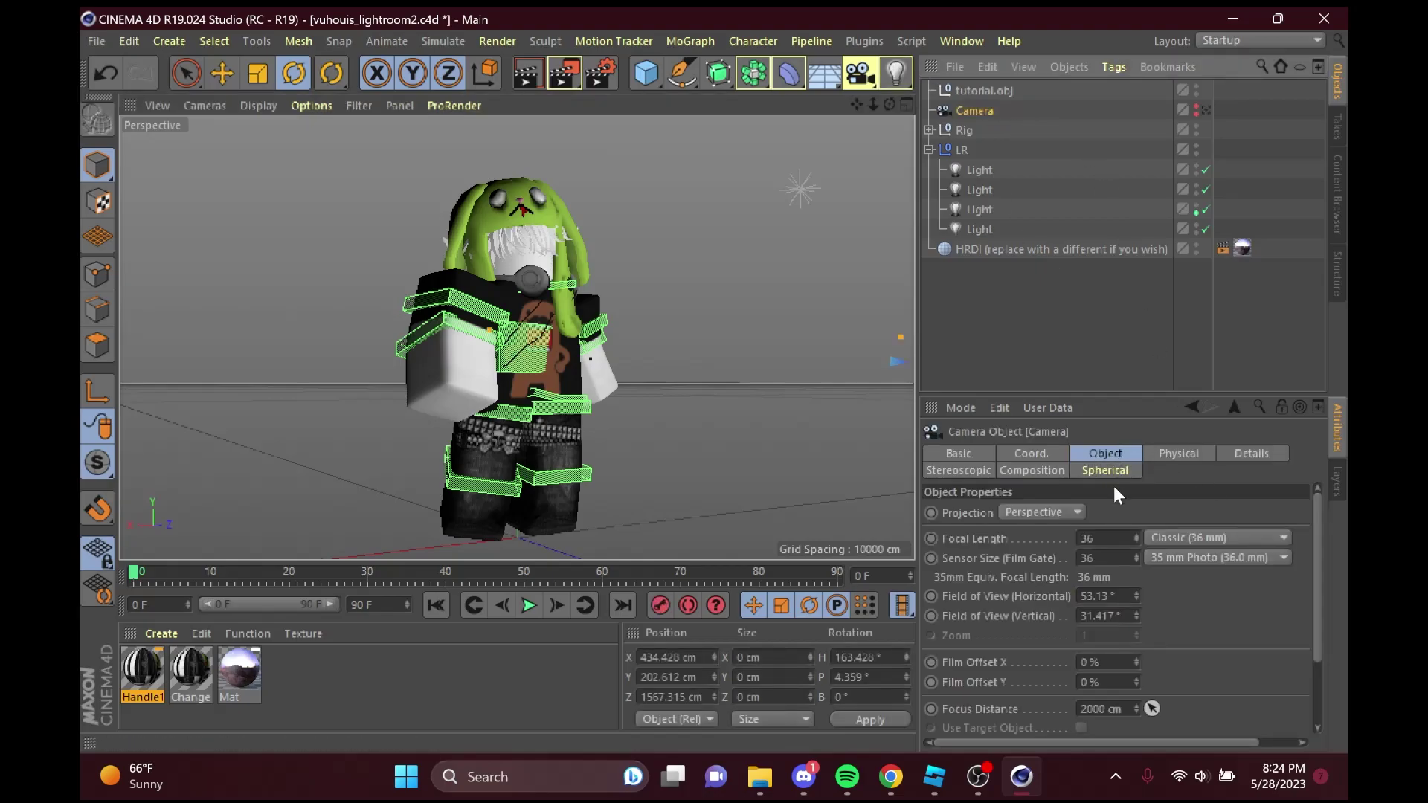
pyautogui.moveTo(1140, 535); pyautogui.dragTo(1140, 569)
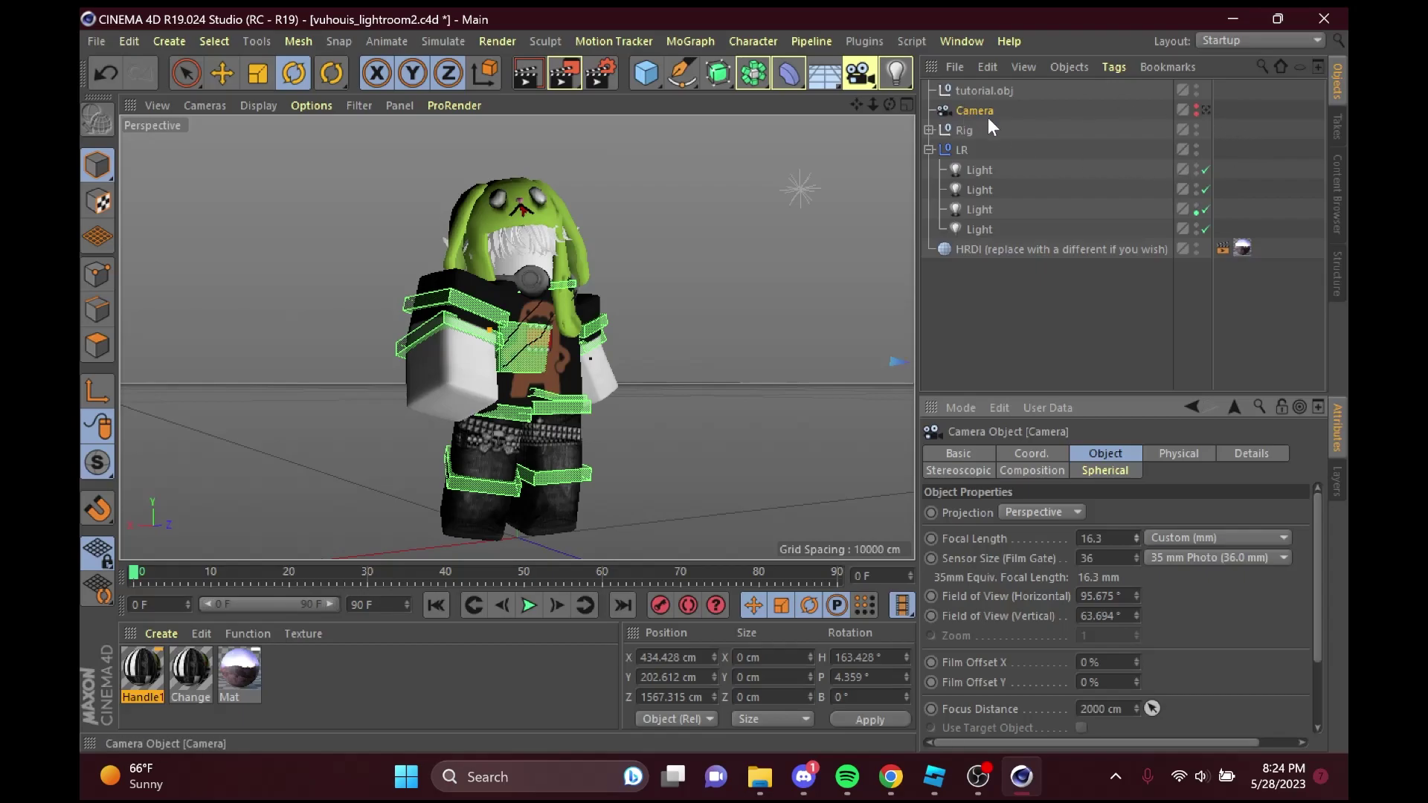
pyautogui.click(1197, 111)
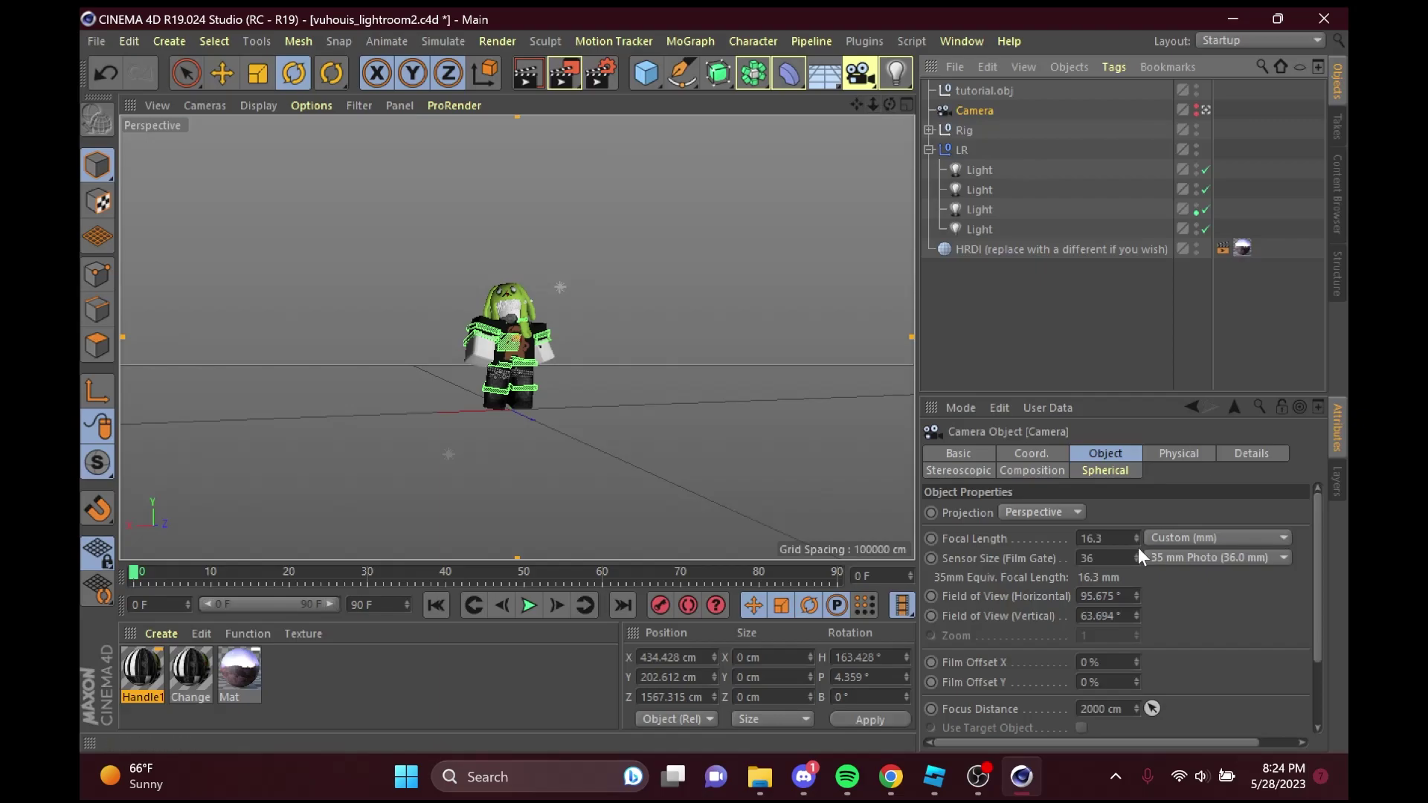
pyautogui.moveTo(1136, 535); pyautogui.dragTo(1136, 513)
pyautogui.moveTo(873, 104)
pyautogui.mouseDown()
pyautogui.moveTo(874, 69)
pyautogui.moveTo(877, 104)
pyautogui.moveTo(891, 102)
pyautogui.moveTo(846, 100)
pyautogui.moveTo(869, 105)
pyautogui.mouseUp()
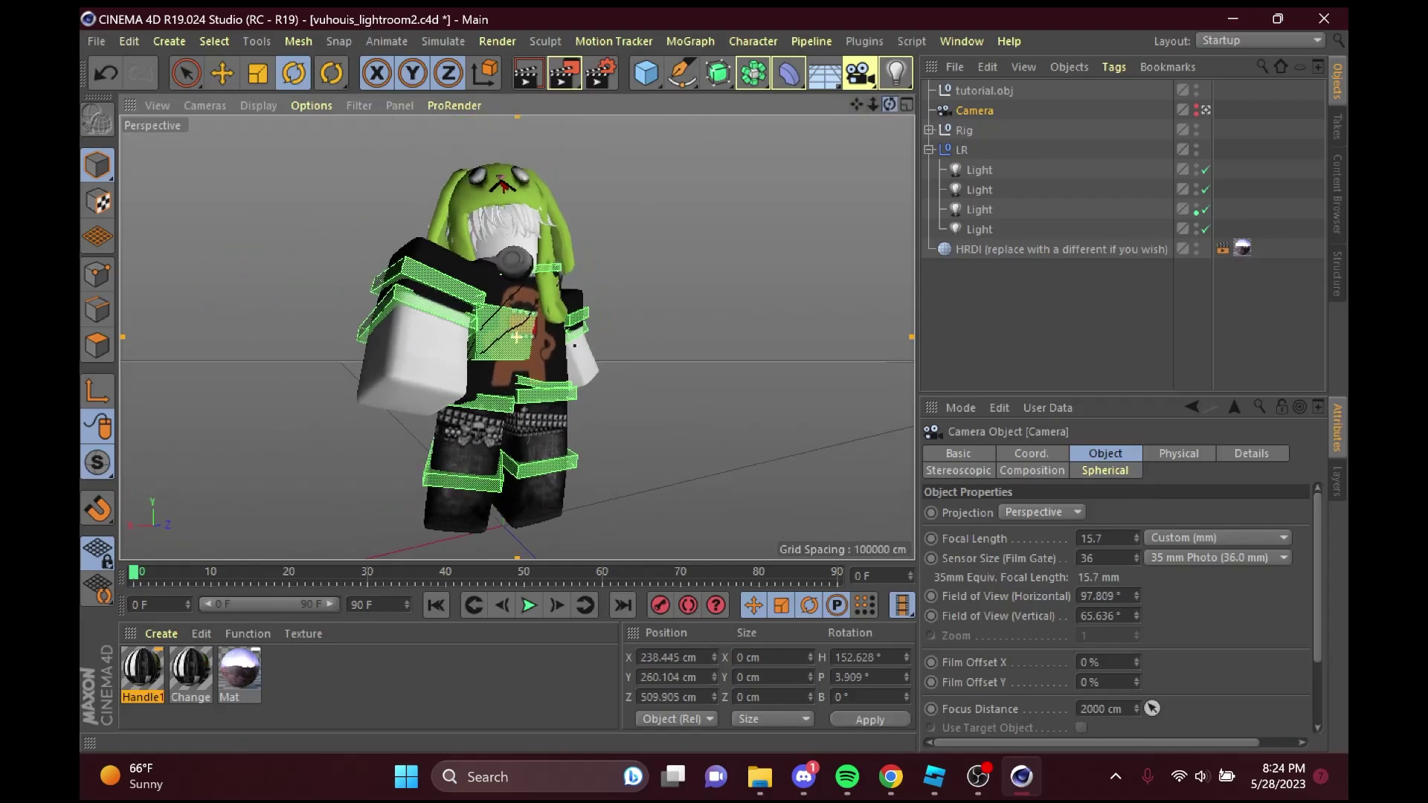
# Switch the scene Camera off and back on, and select the Mat environment material.
pyautogui.click(1206, 110)
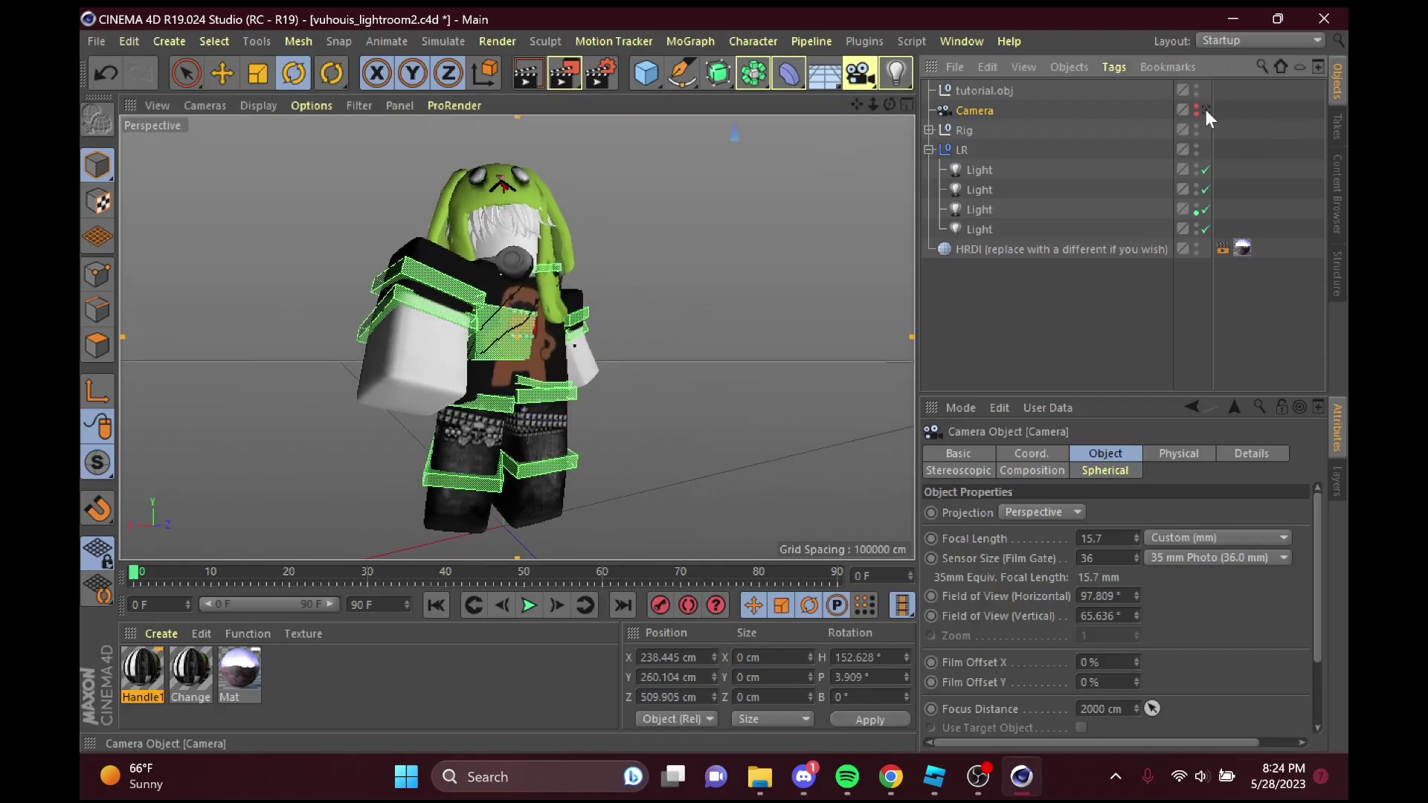
pyautogui.click(1206, 110)
pyautogui.click(240, 665)
# Go to Poly Haven's HDRIs page in Chrome and open the Thatch Chapel HDRI.
pyautogui.click(1056, 454)
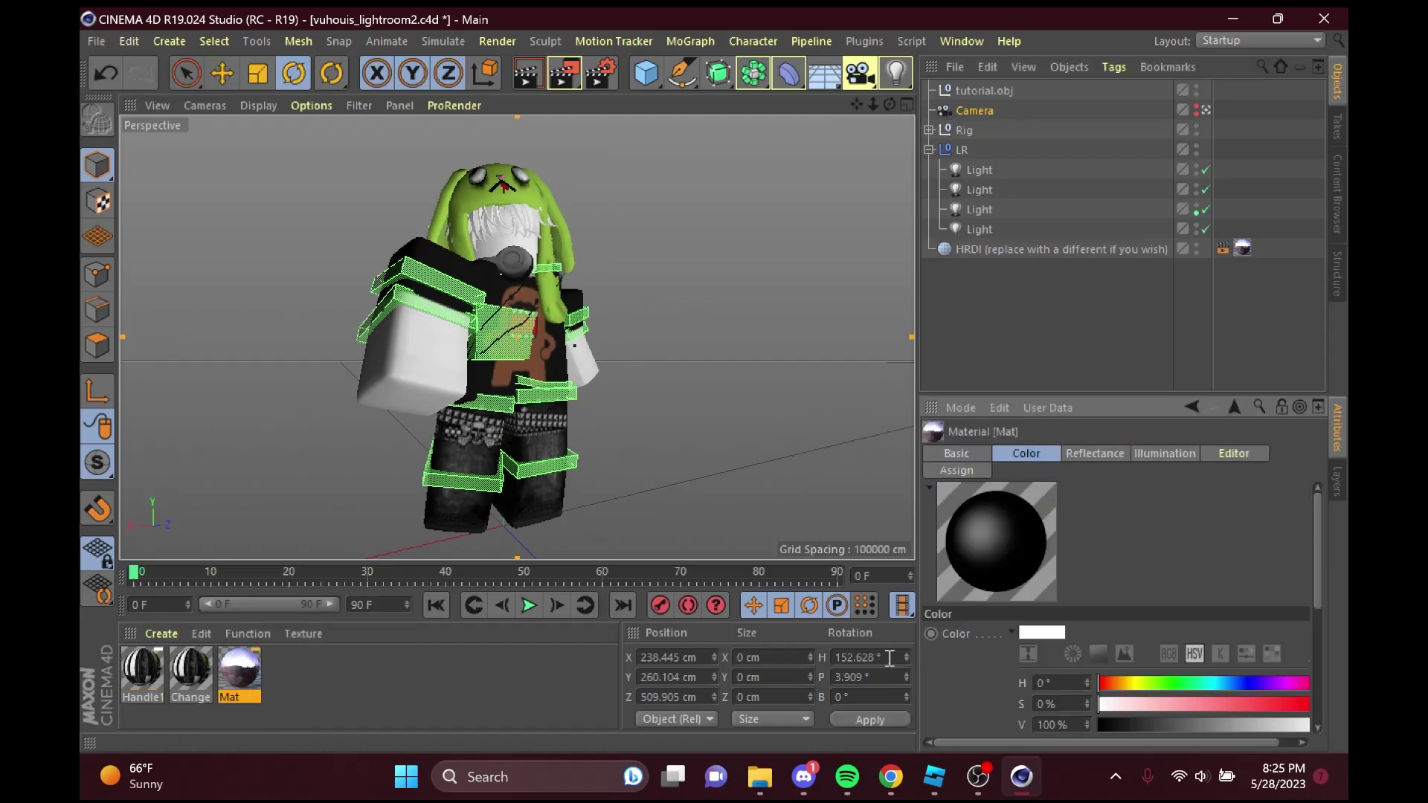
pyautogui.click(890, 777)
pyautogui.click(967, 24)
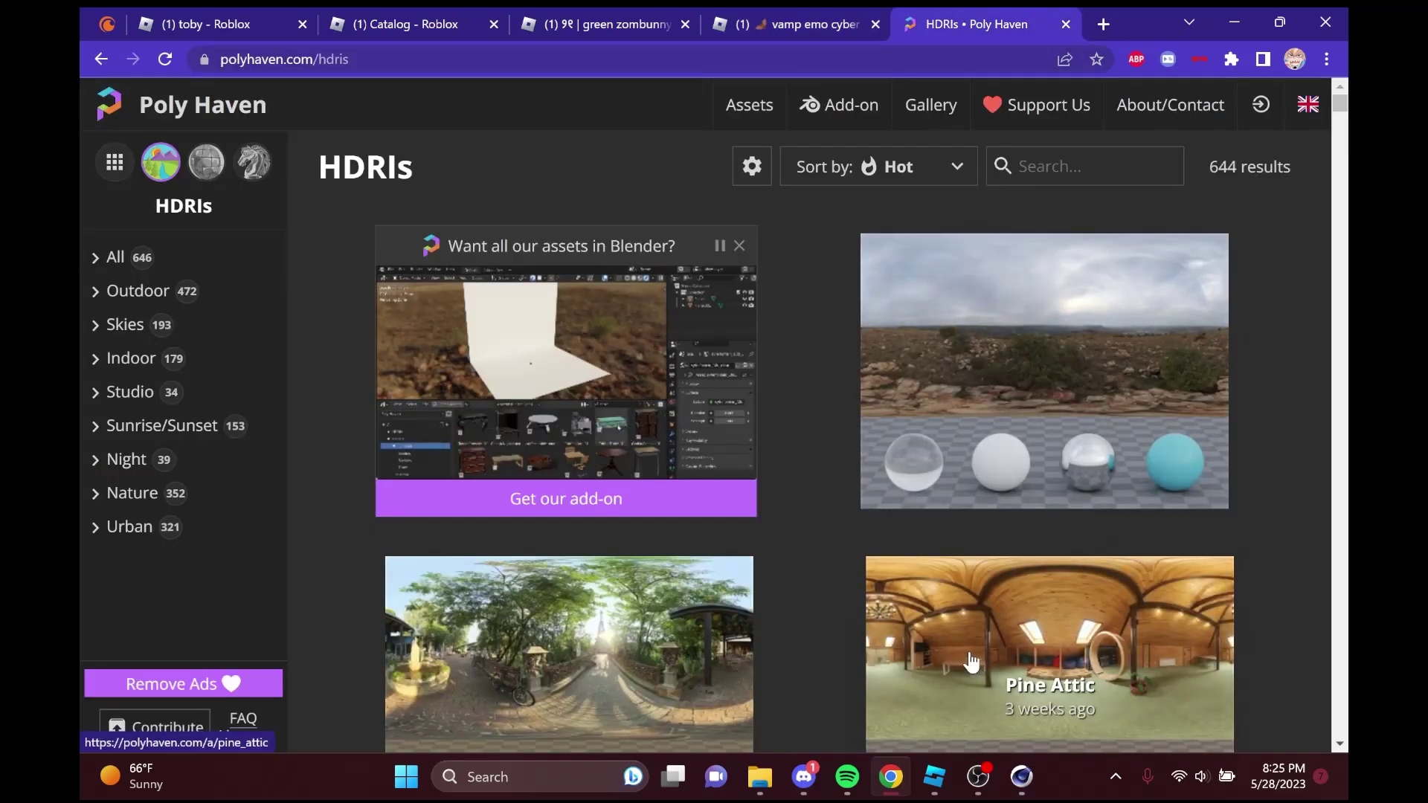
pyautogui.scroll(-6, 855, 461)
pyautogui.scroll(-10, 808, 482)
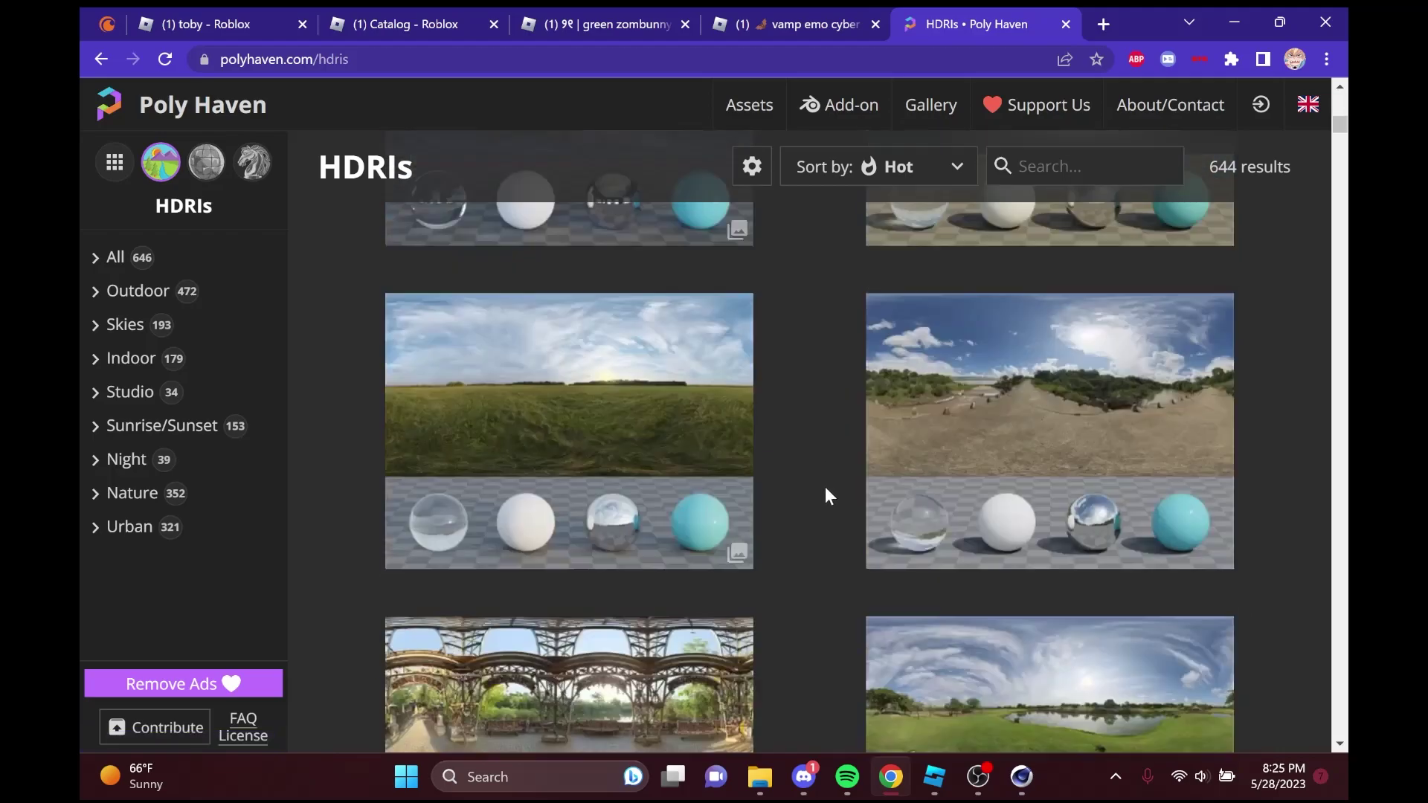
pyautogui.scroll(-10, 828, 494)
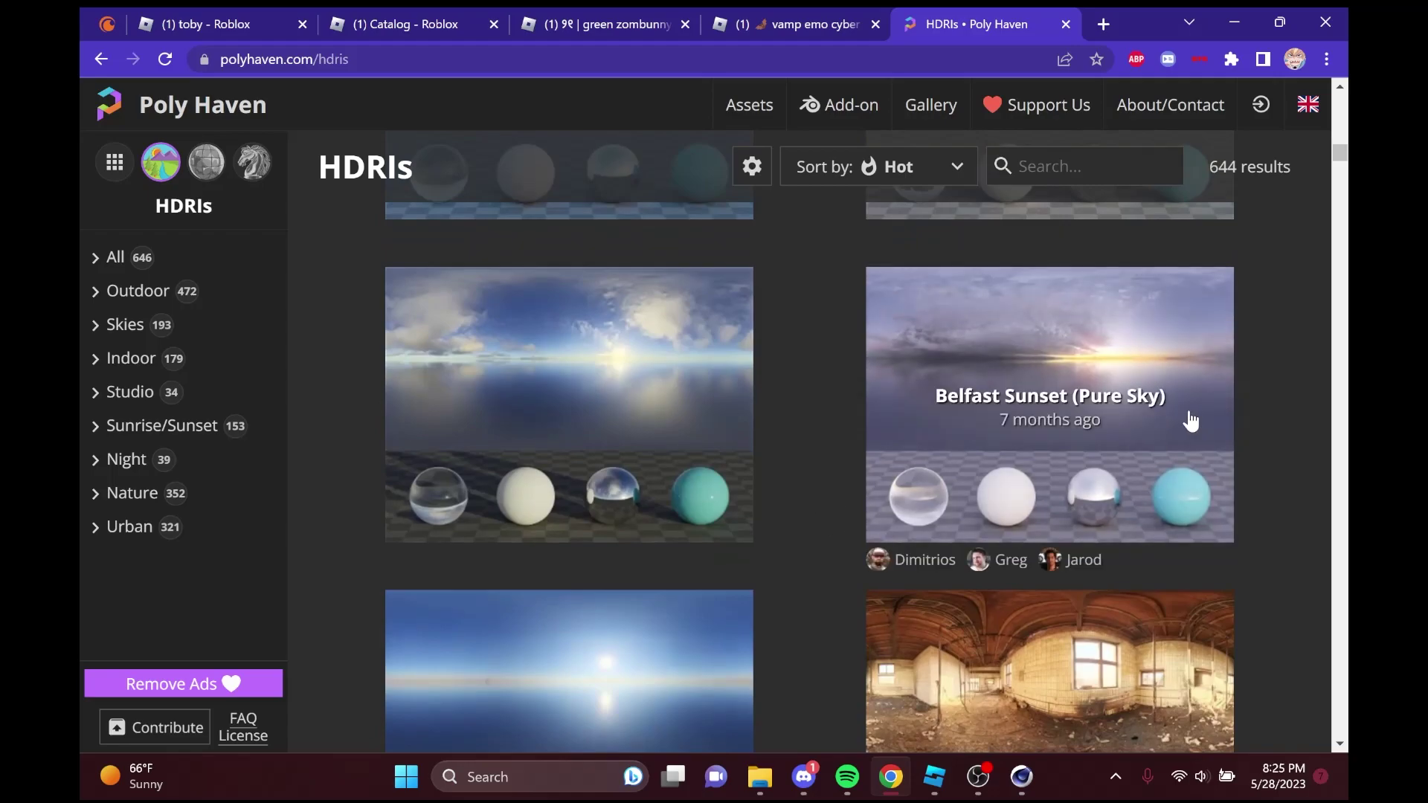
pyautogui.scroll(-4, 795, 368)
pyautogui.scroll(-15, 841, 450)
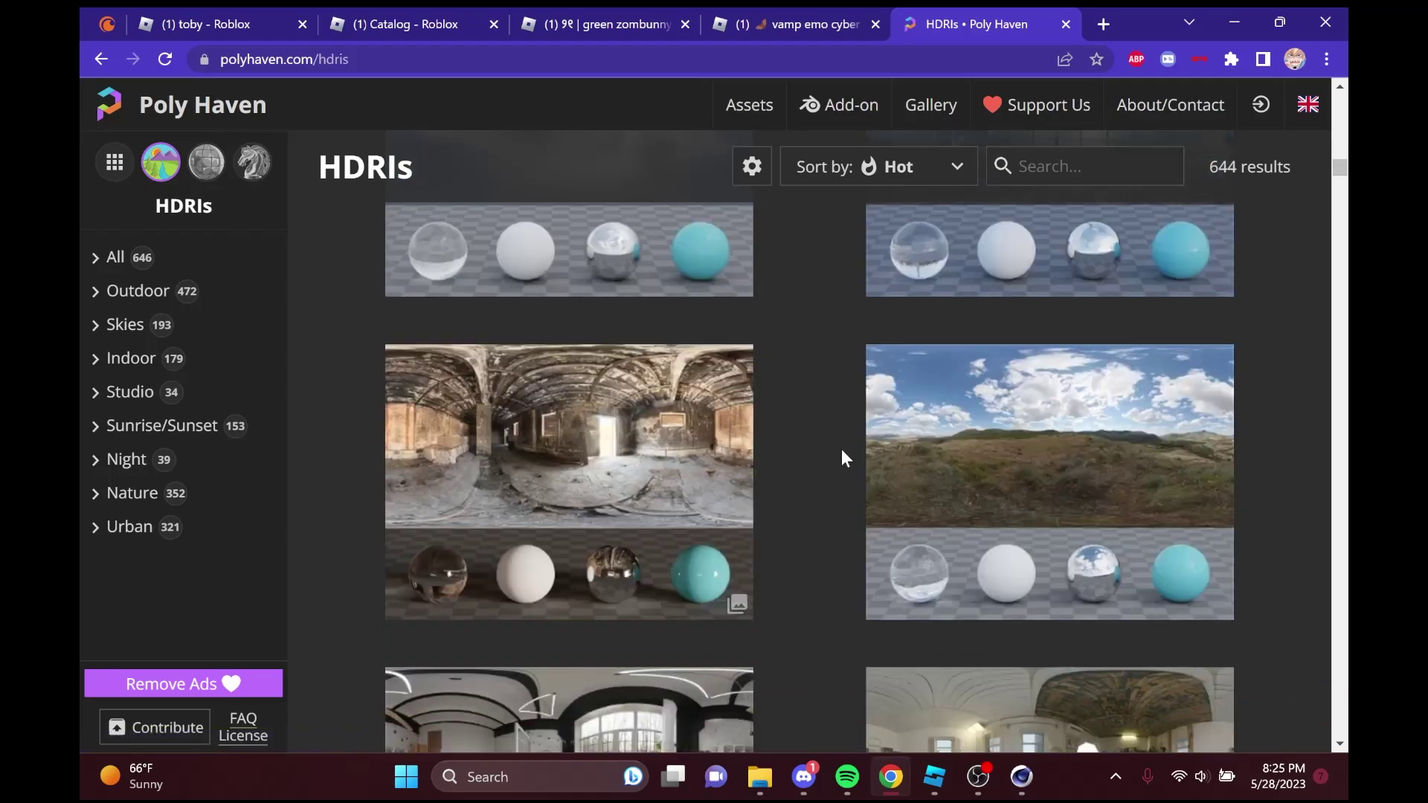
pyautogui.scroll(-4, 841, 450)
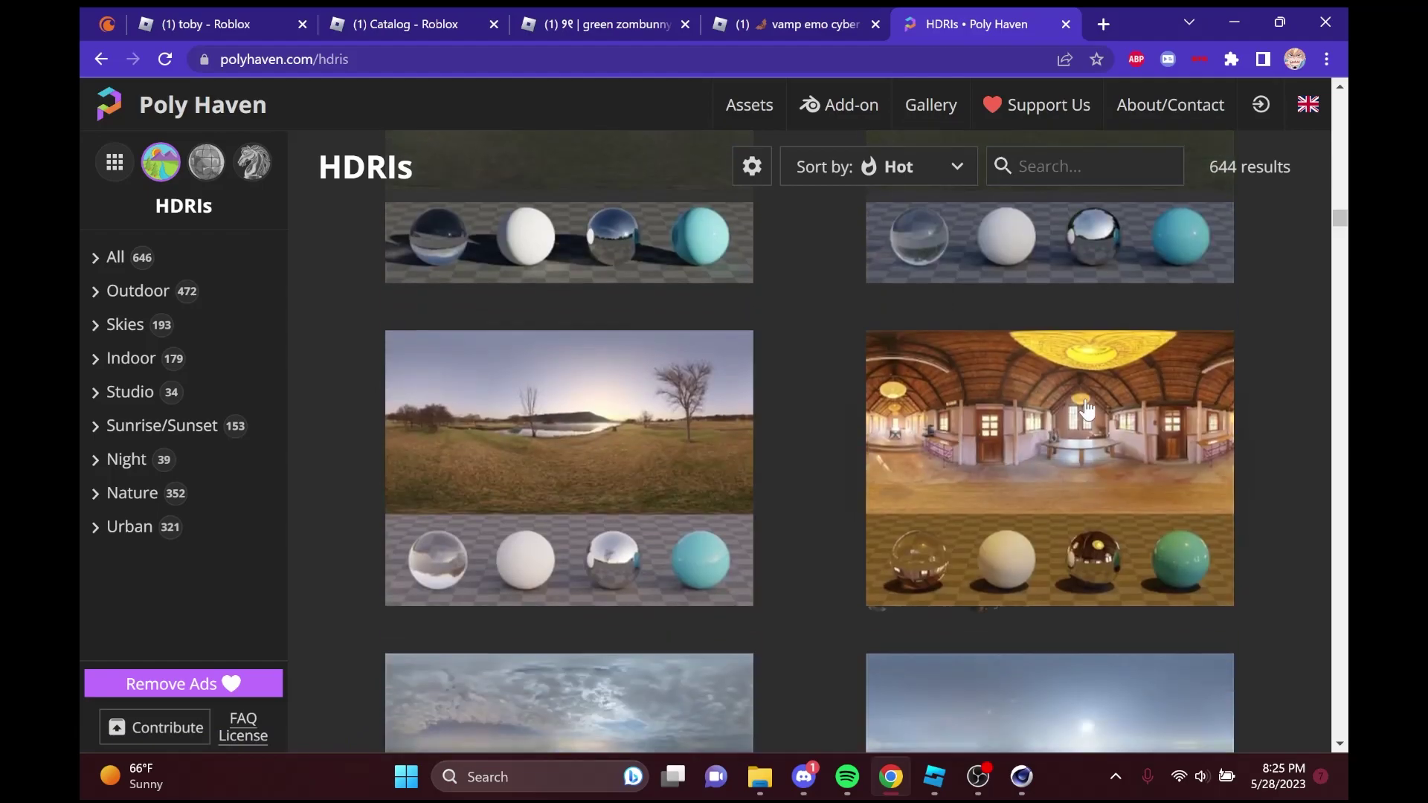
pyautogui.click(967, 468)
# Download Thatch Chapel as a 4K HDR file, thatch_chapel_4k.hdr.
pyautogui.click(1223, 162)
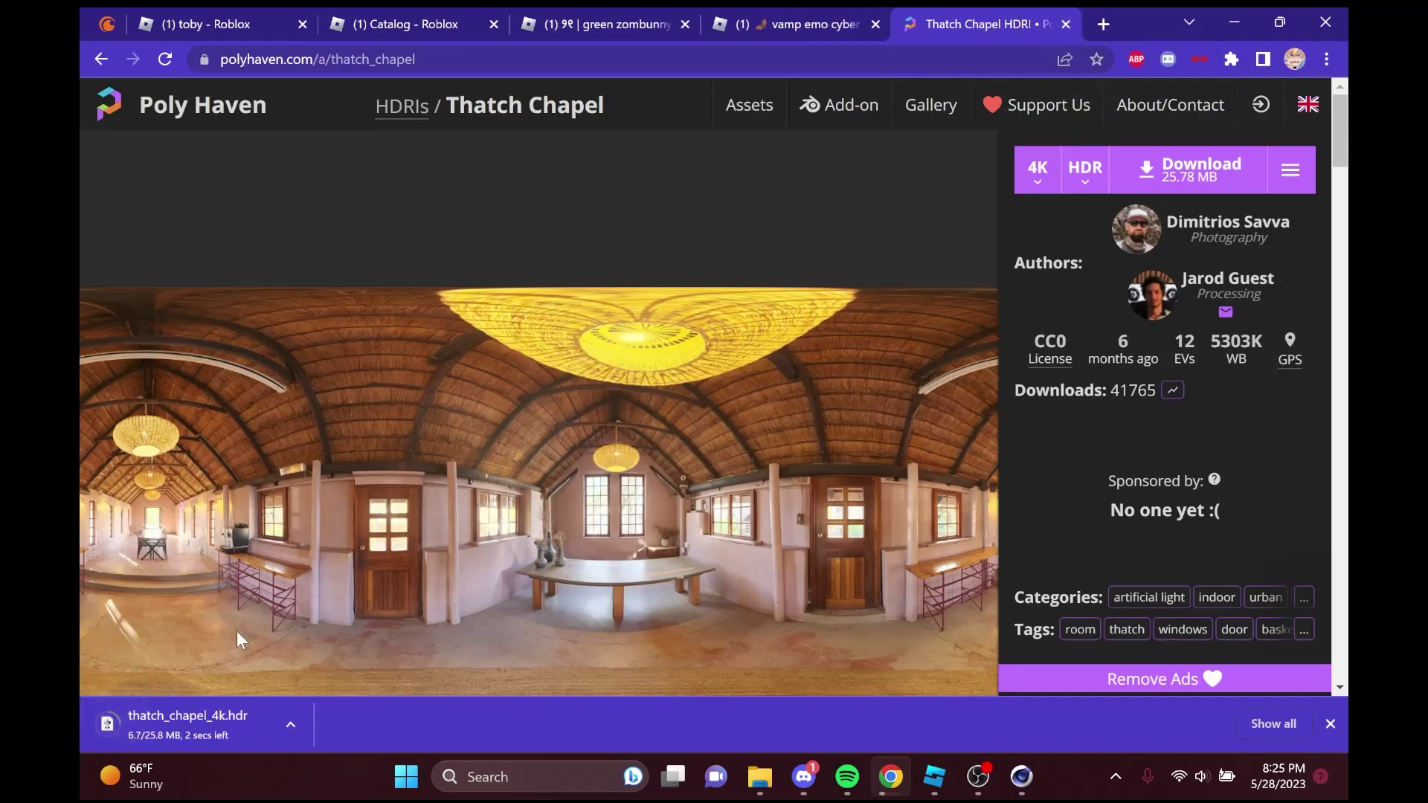
pyautogui.click(1041, 179)
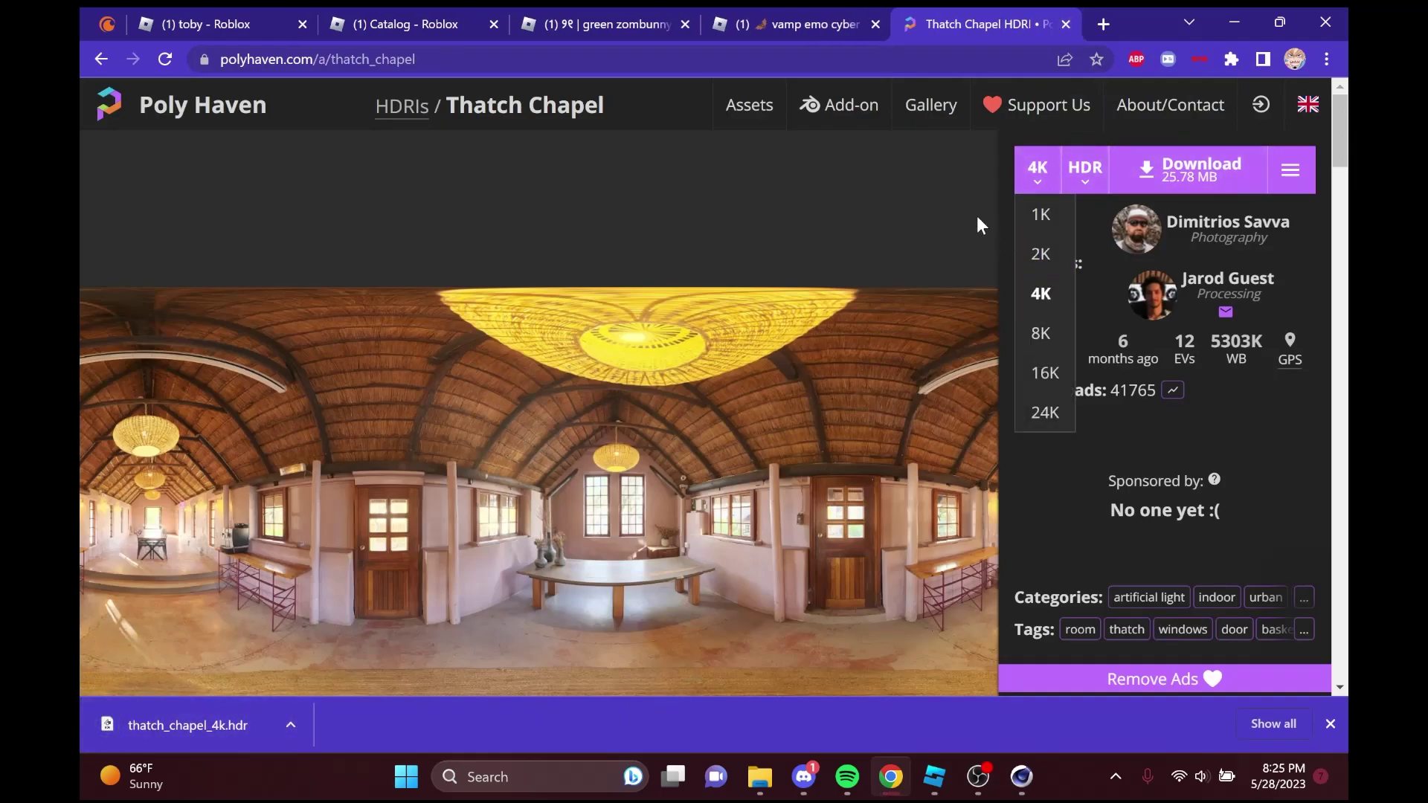
pyautogui.click(1087, 173)
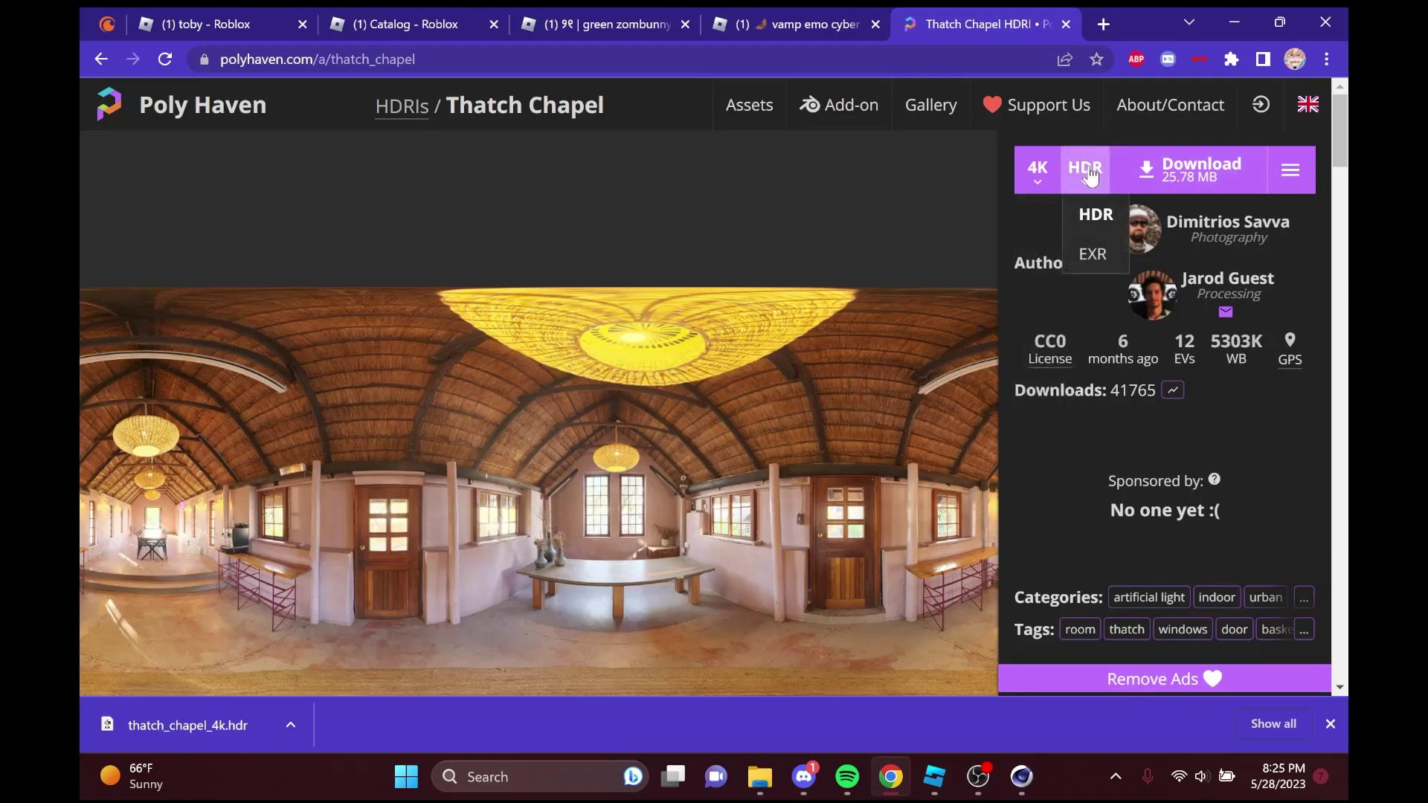
pyautogui.click(1038, 171)
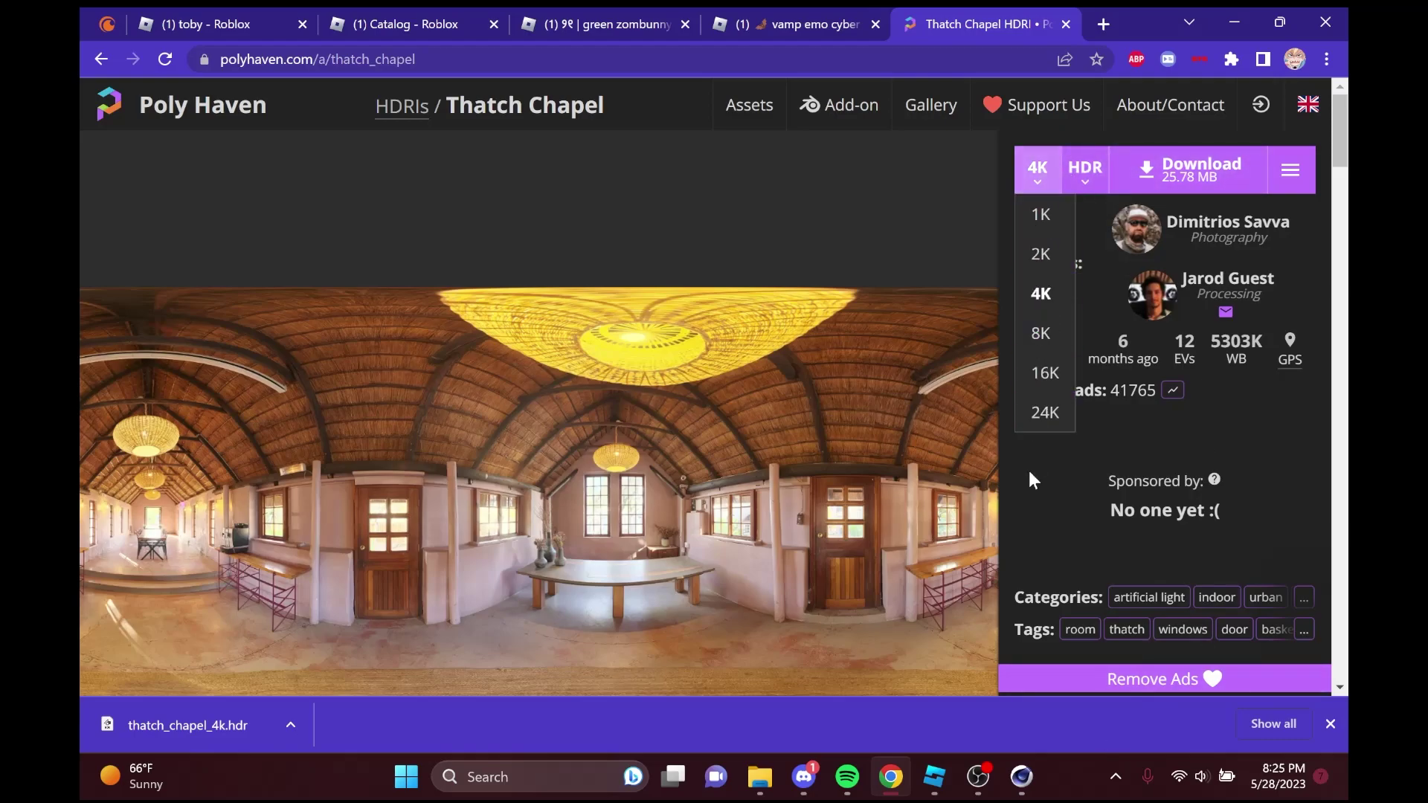
pyautogui.click(1029, 480)
# Replace Mat's Color texture kiara_1_dawn_2k.hdr with thatch_chapel_4k.hdr from Downloads.
pyautogui.click(1020, 776)
pyautogui.click(230, 688)
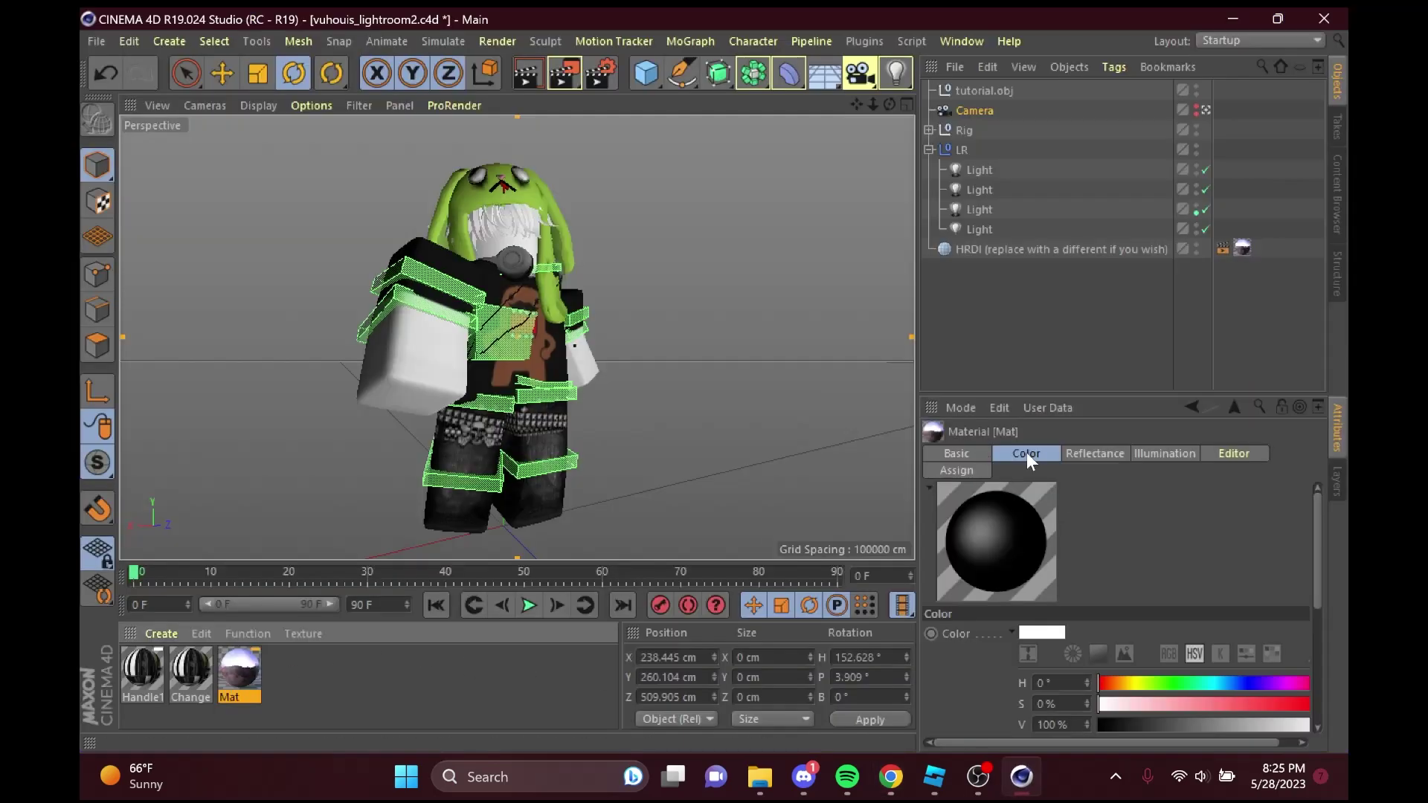
pyautogui.scroll(-3, 1295, 566)
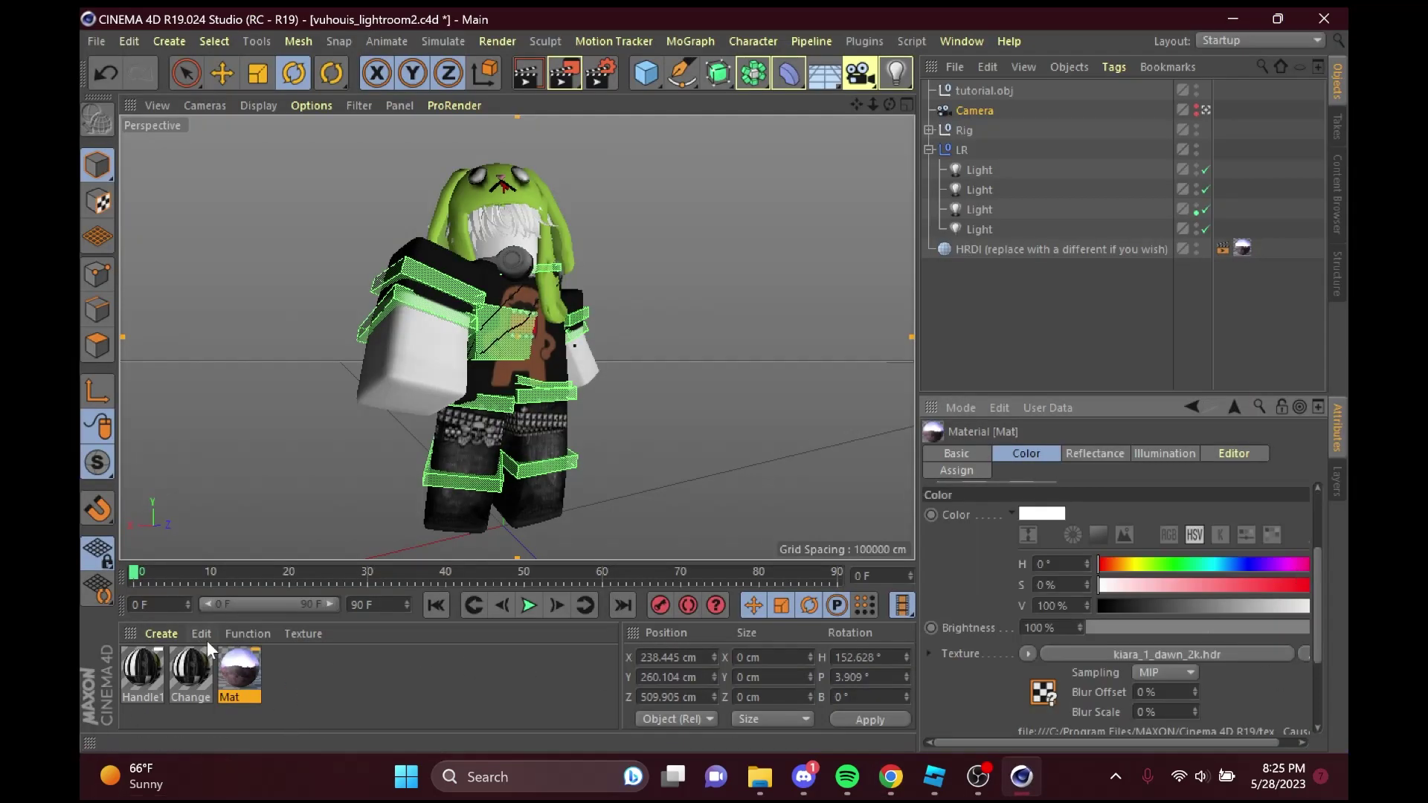
pyautogui.click(1304, 654)
pyautogui.click(165, 289)
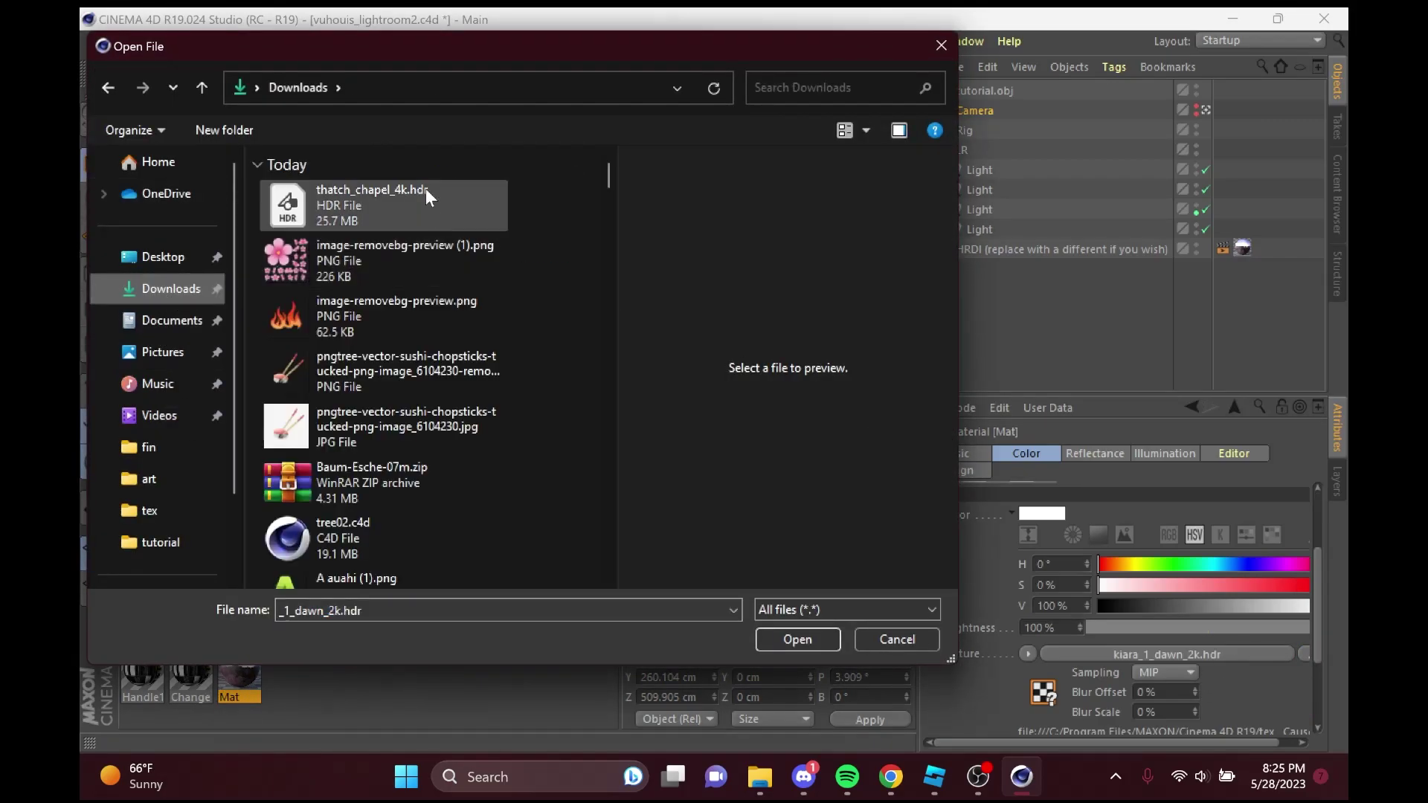
pyautogui.doubleClick(426, 212)
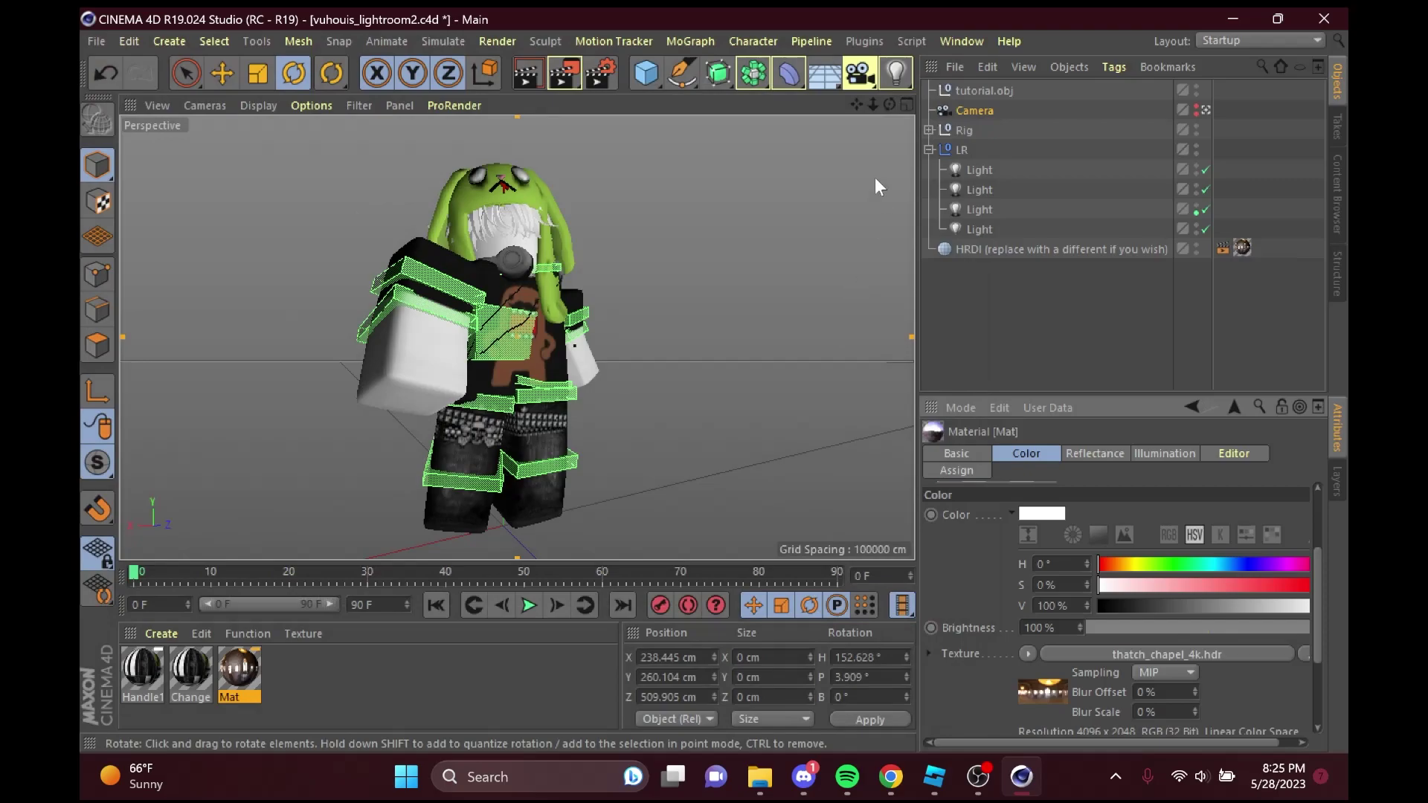
# Add a Sun Light and bring up its location and colour settings.
pyautogui.moveTo(889, 105); pyautogui.dragTo(900, 101)
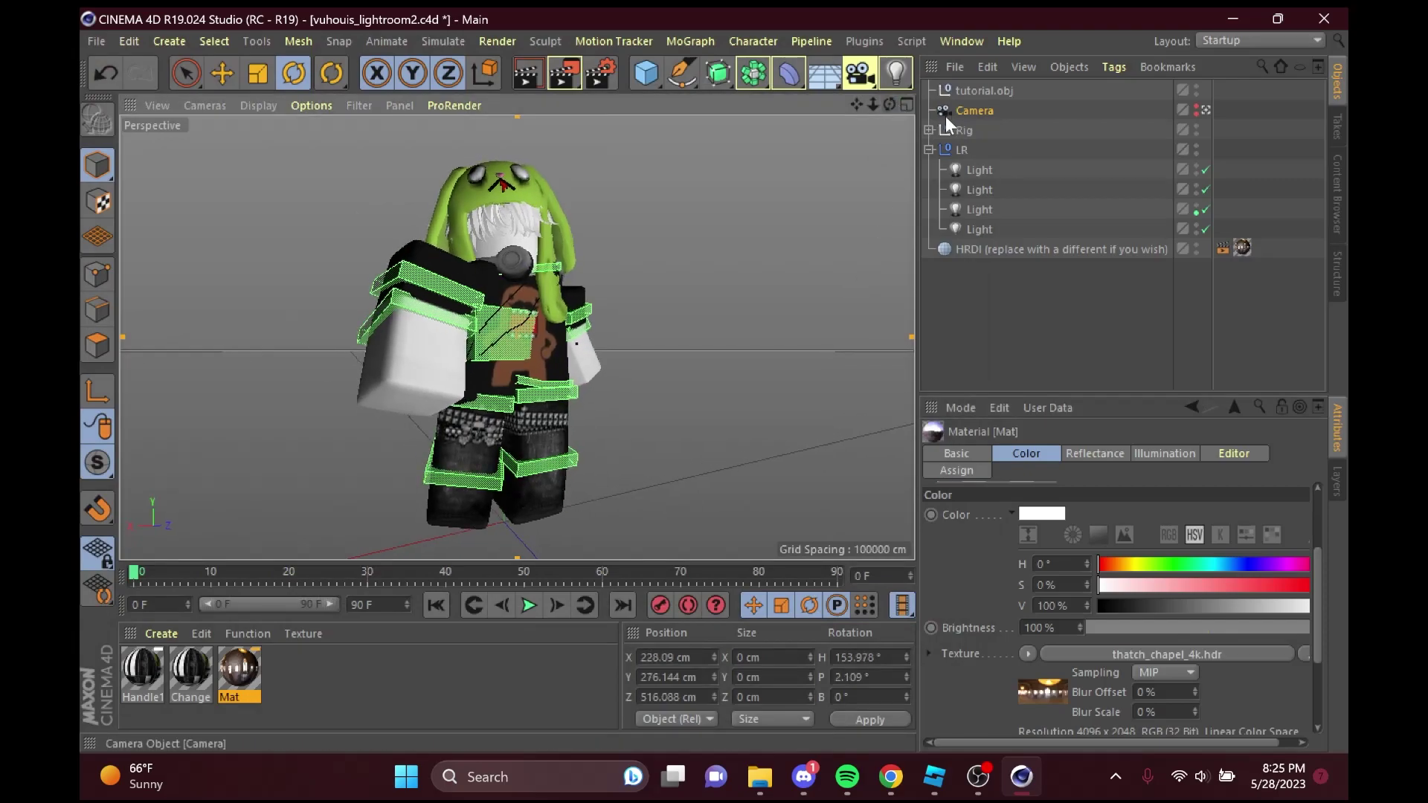
pyautogui.click(976, 171)
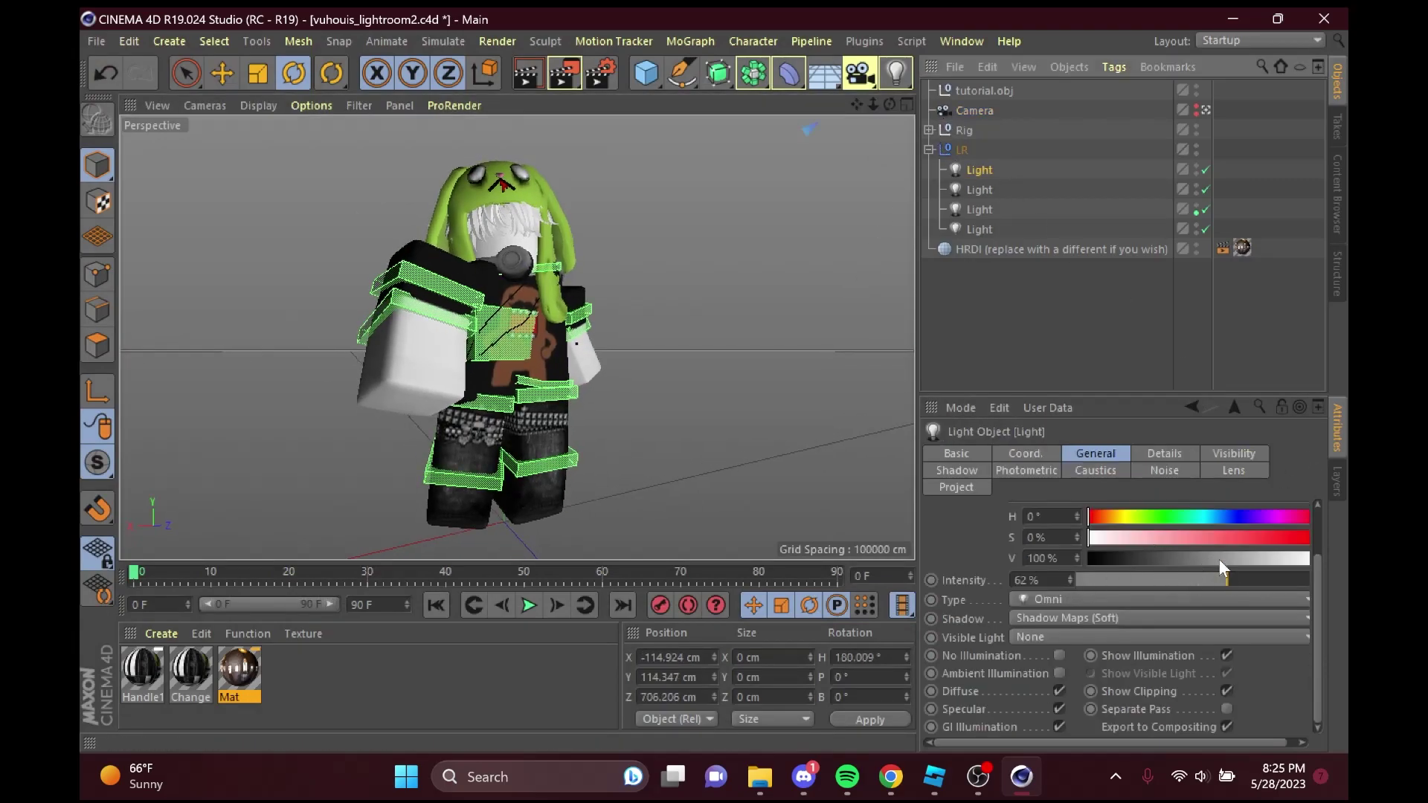
pyautogui.click(896, 73)
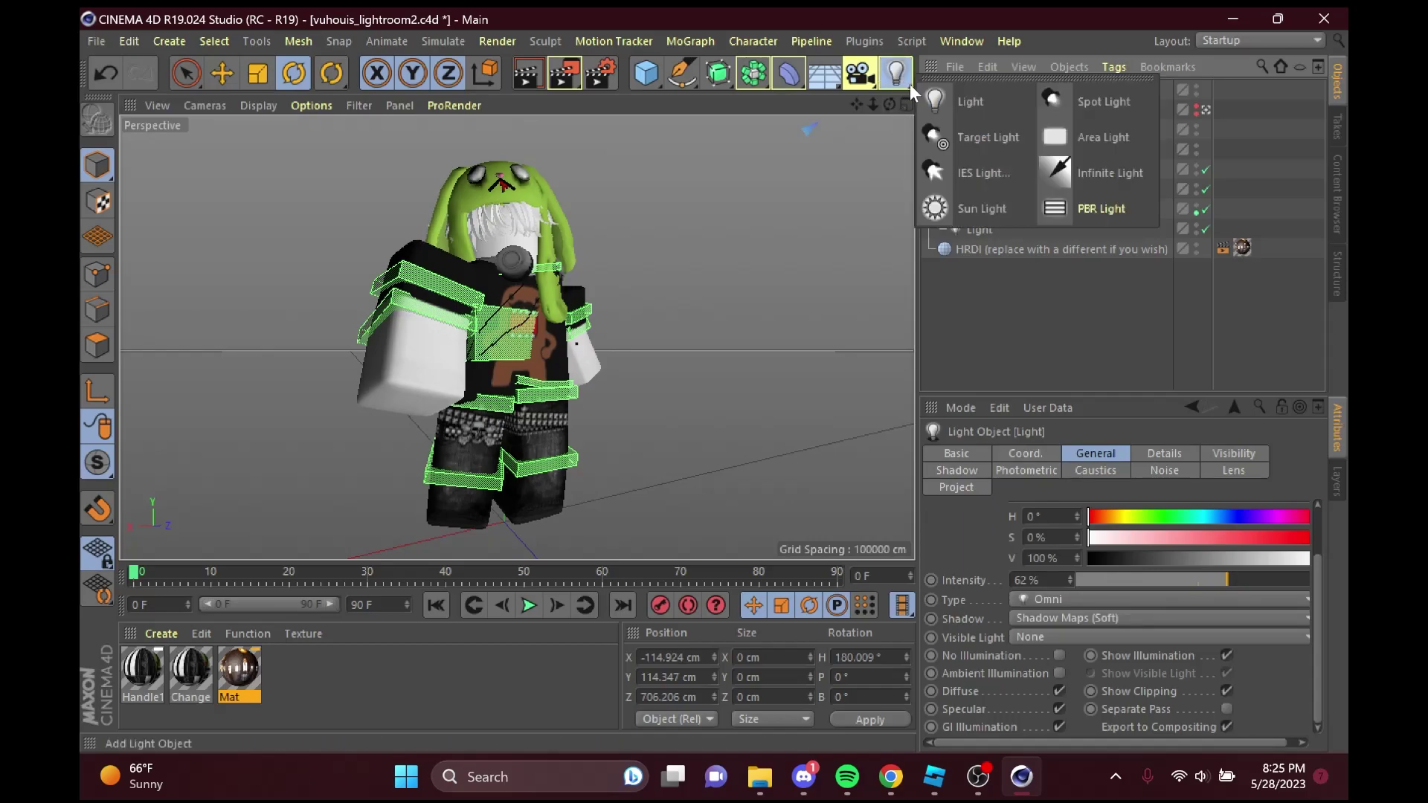
pyautogui.click(1000, 212)
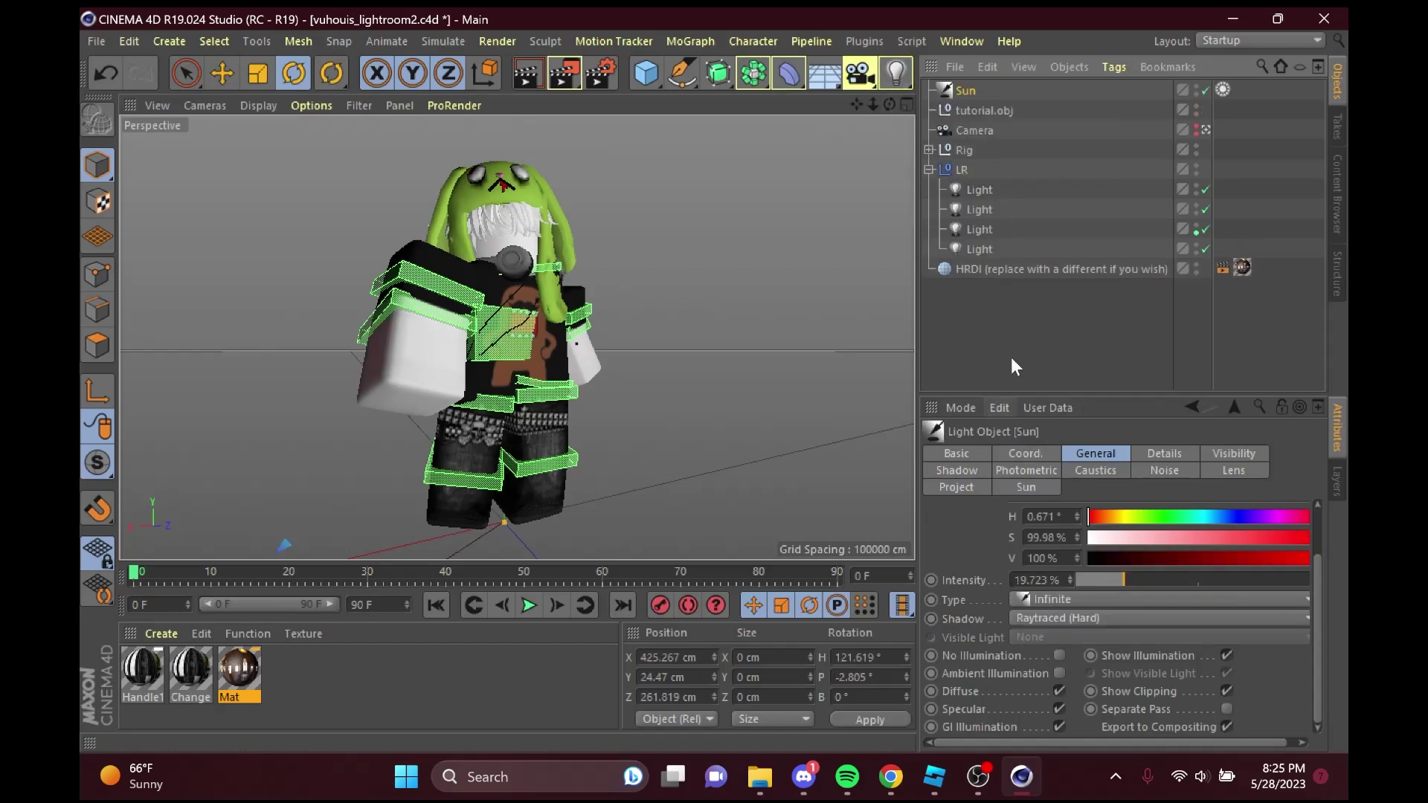
pyautogui.click(1029, 487)
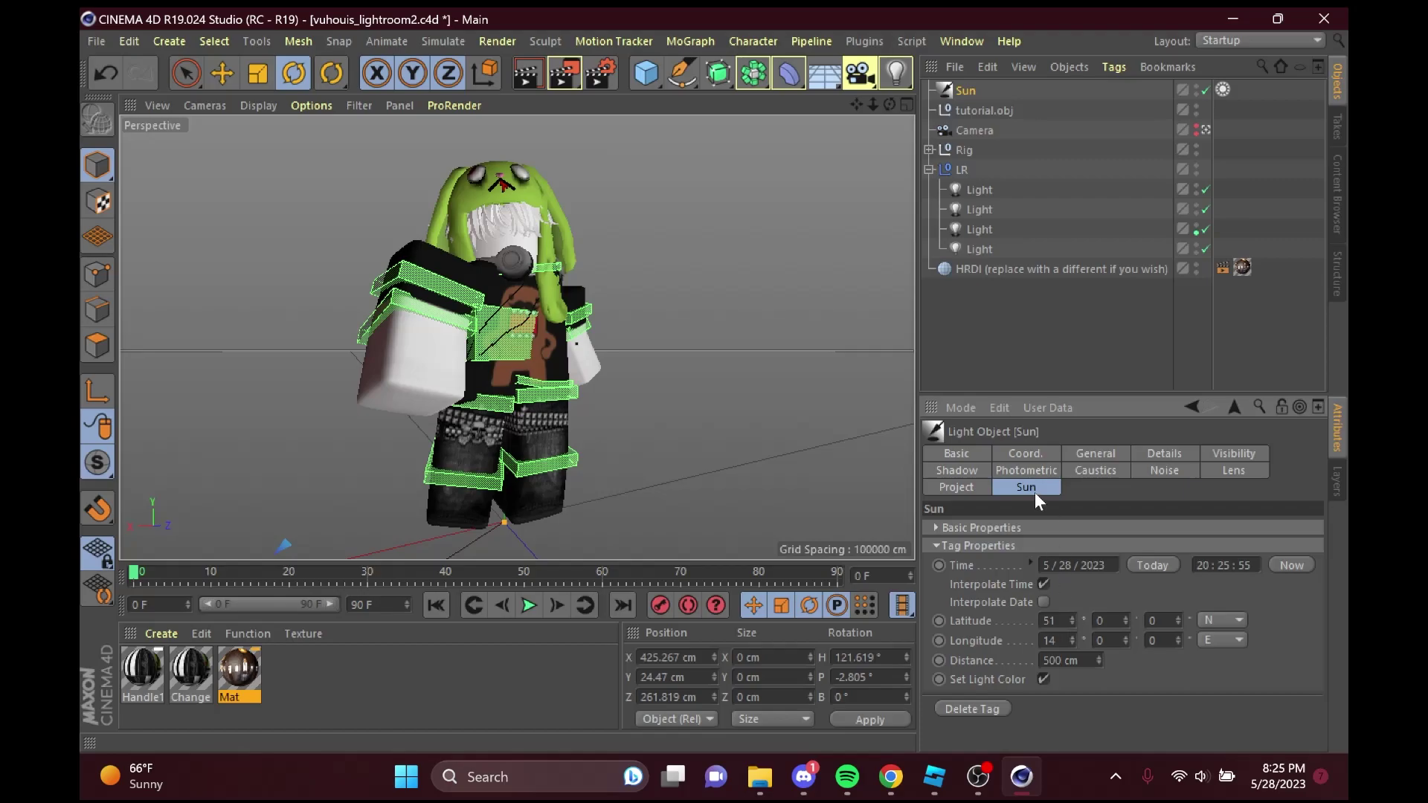
pyautogui.click(1038, 453)
pyautogui.click(1085, 454)
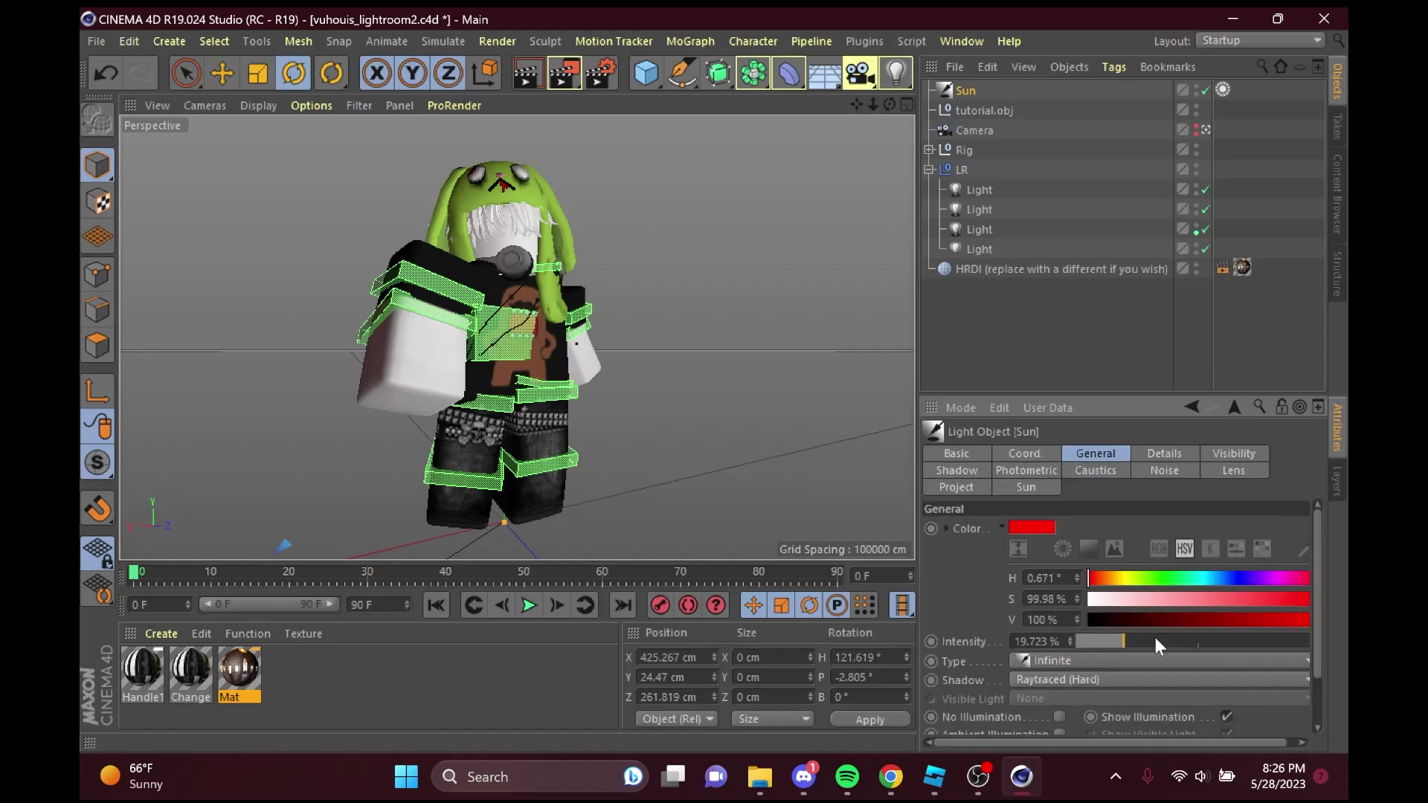
pyautogui.click(1033, 486)
# Set the sun's latitude to 68 and longitude to 25, keeping its orange colour.
pyautogui.moveTo(1077, 617); pyautogui.dragTo(1076, 598)
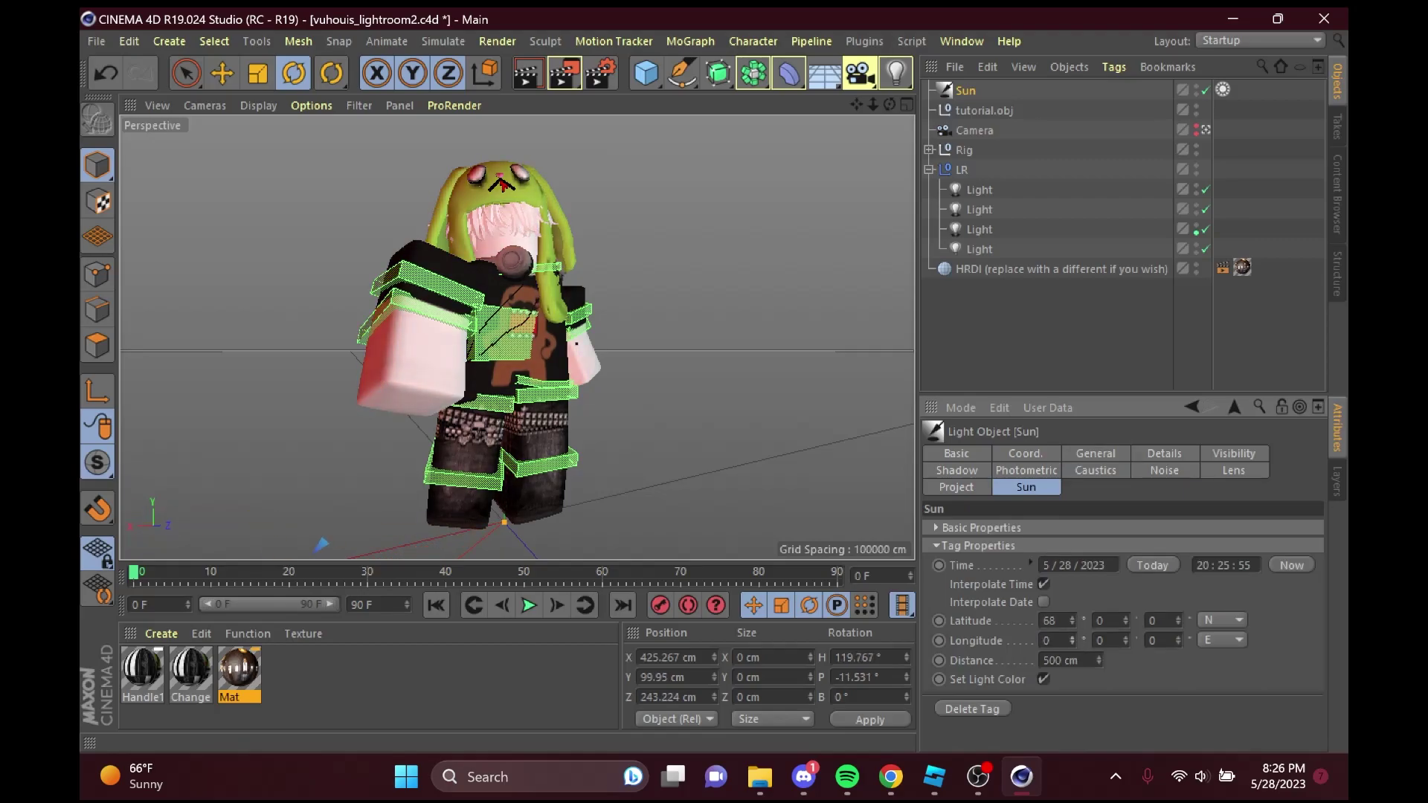
pyautogui.moveTo(1071, 641)
pyautogui.mouseDown()
pyautogui.moveTo(1072, 616)
pyautogui.moveTo(1069, 641)
pyautogui.mouseUp()
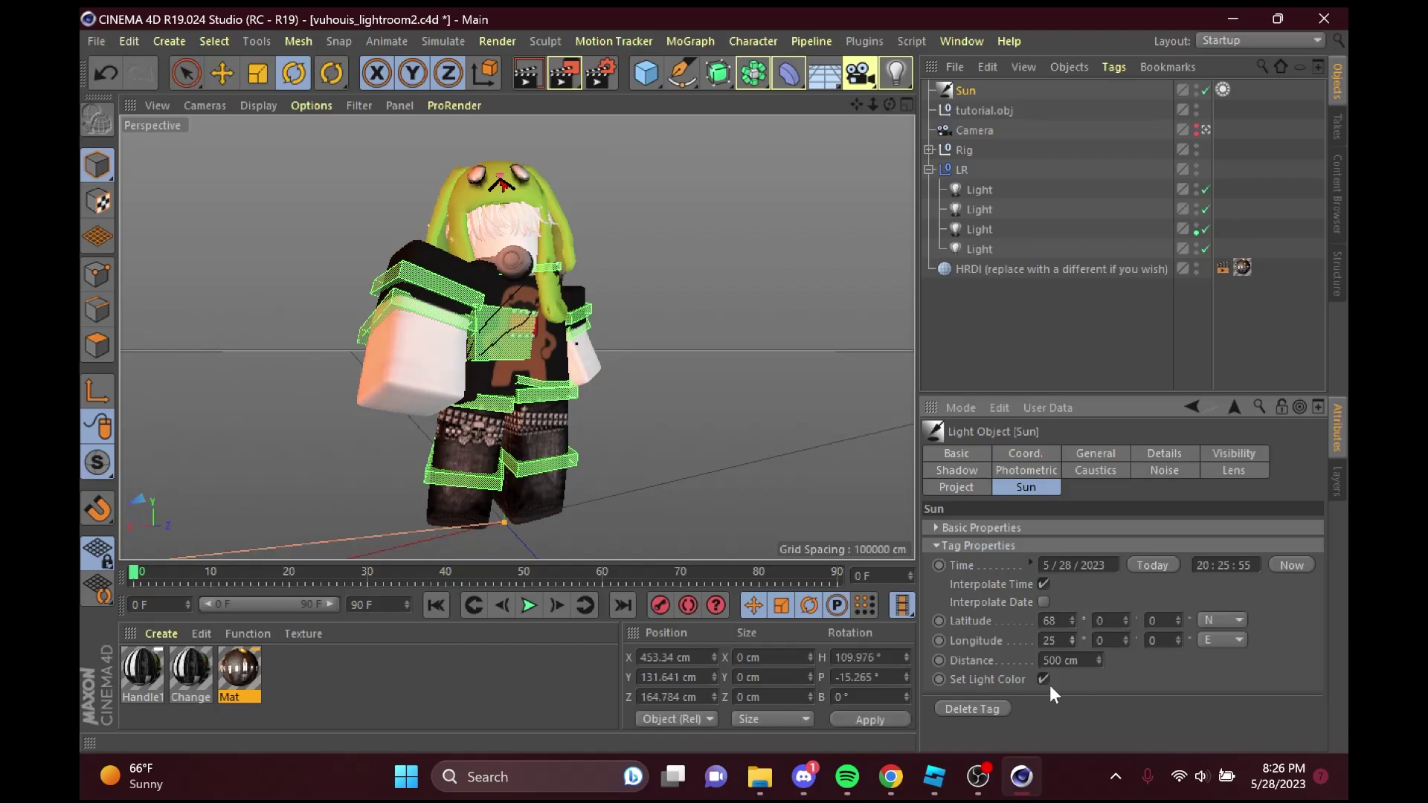
pyautogui.click(1091, 454)
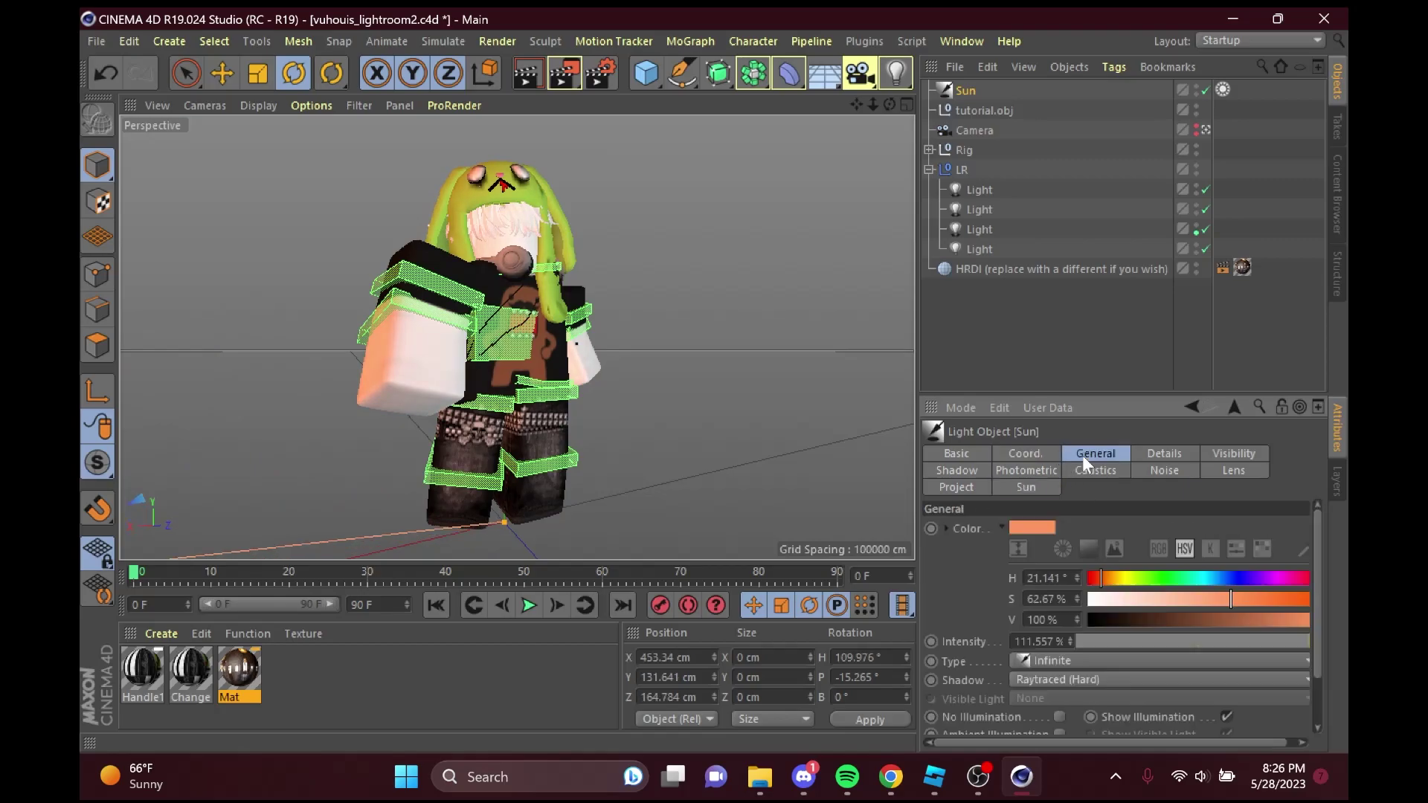
pyautogui.click(1230, 621)
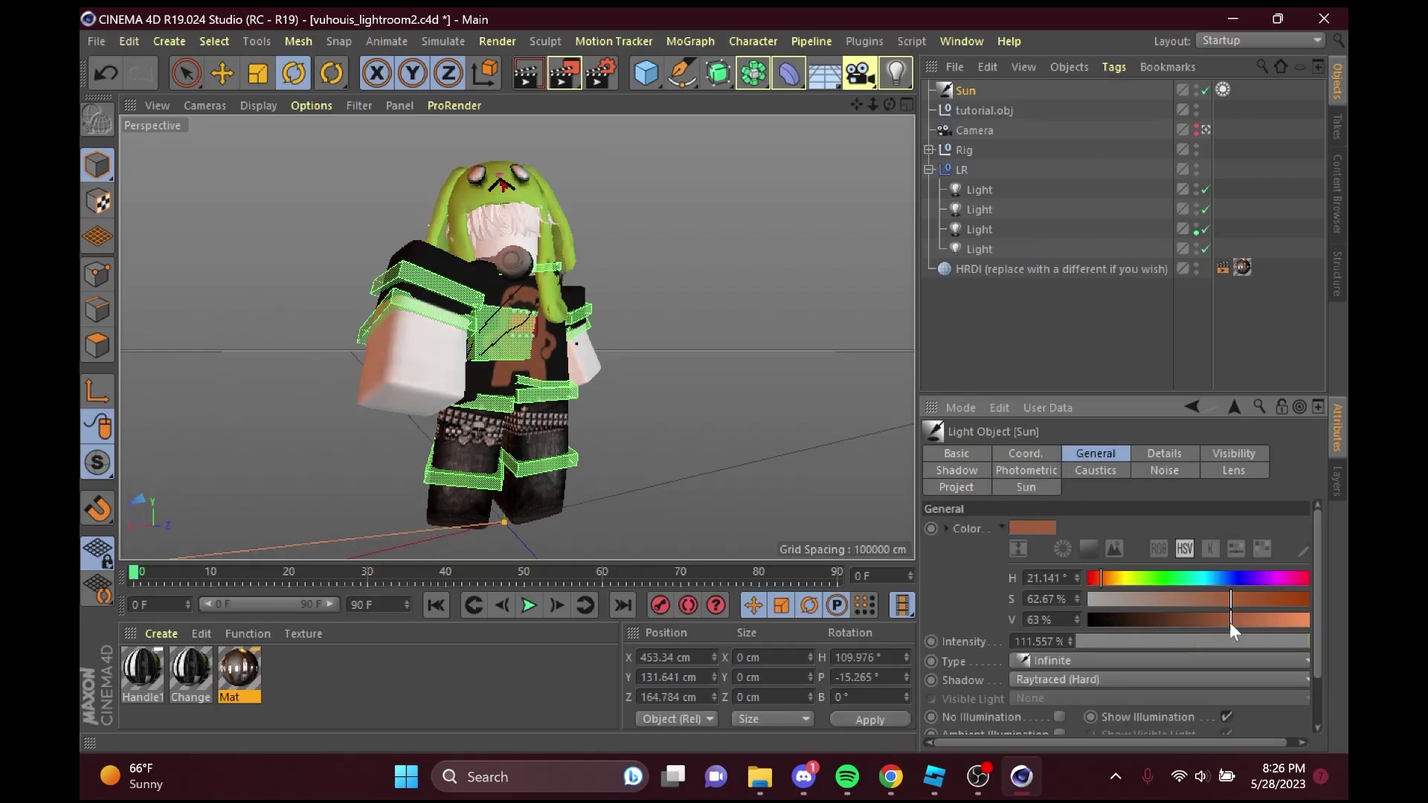
pyautogui.hotkey('ctrl', 'z')
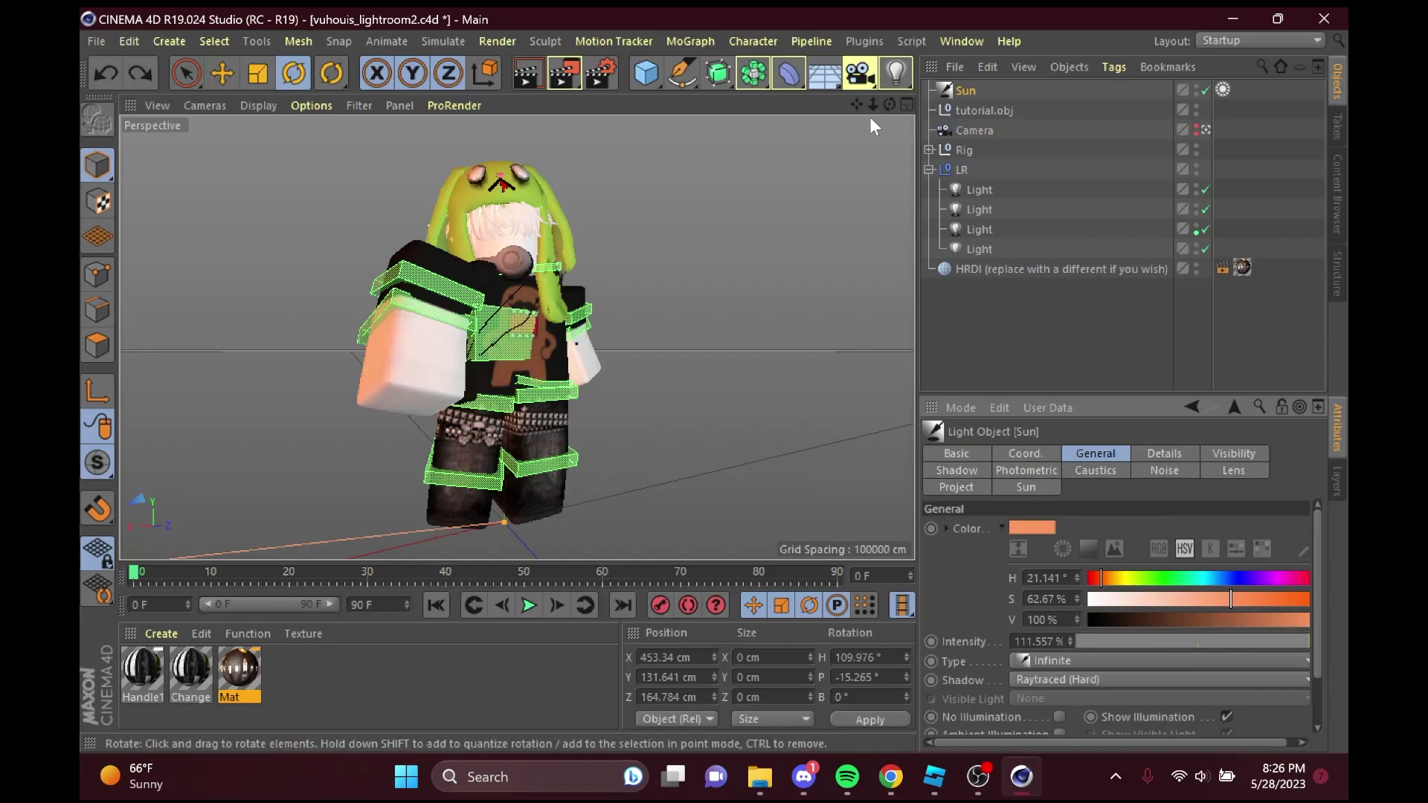
pyautogui.moveTo(872, 104); pyautogui.dragTo(794, 89)
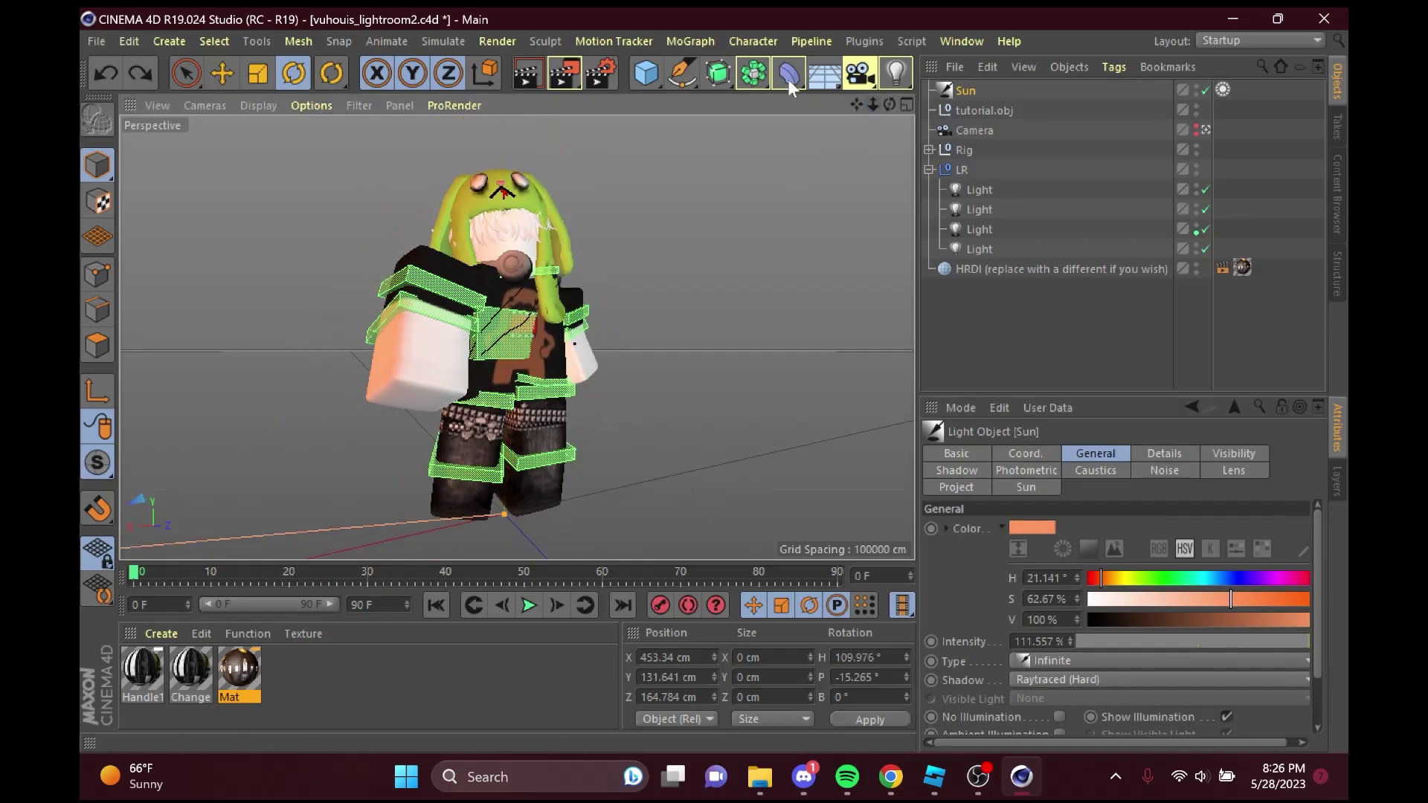
# In Render Settings' Save options, browse for the rendered image's save location.
pyautogui.click(604, 75)
pyautogui.click(154, 109)
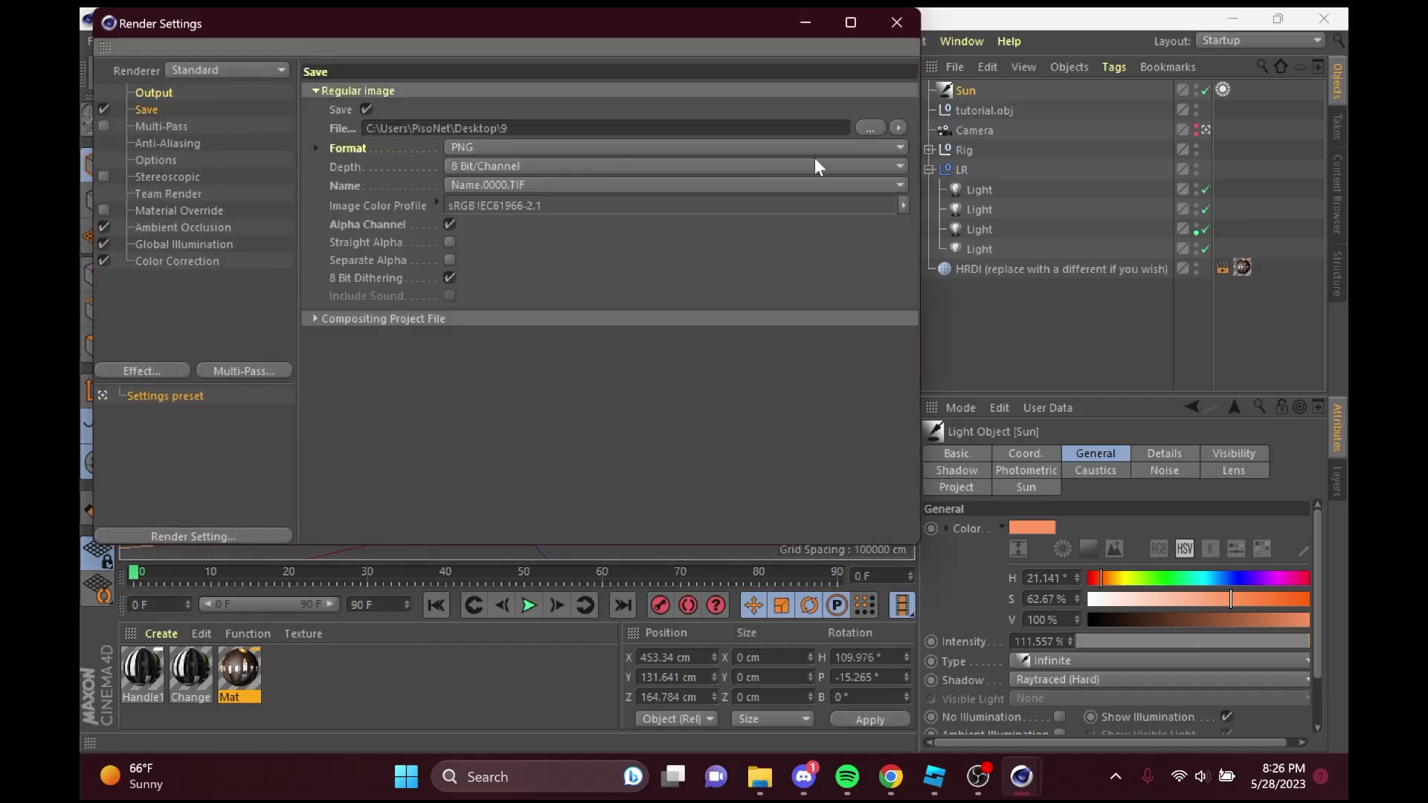
pyautogui.click(867, 127)
pyautogui.scroll(-1, 159, 405)
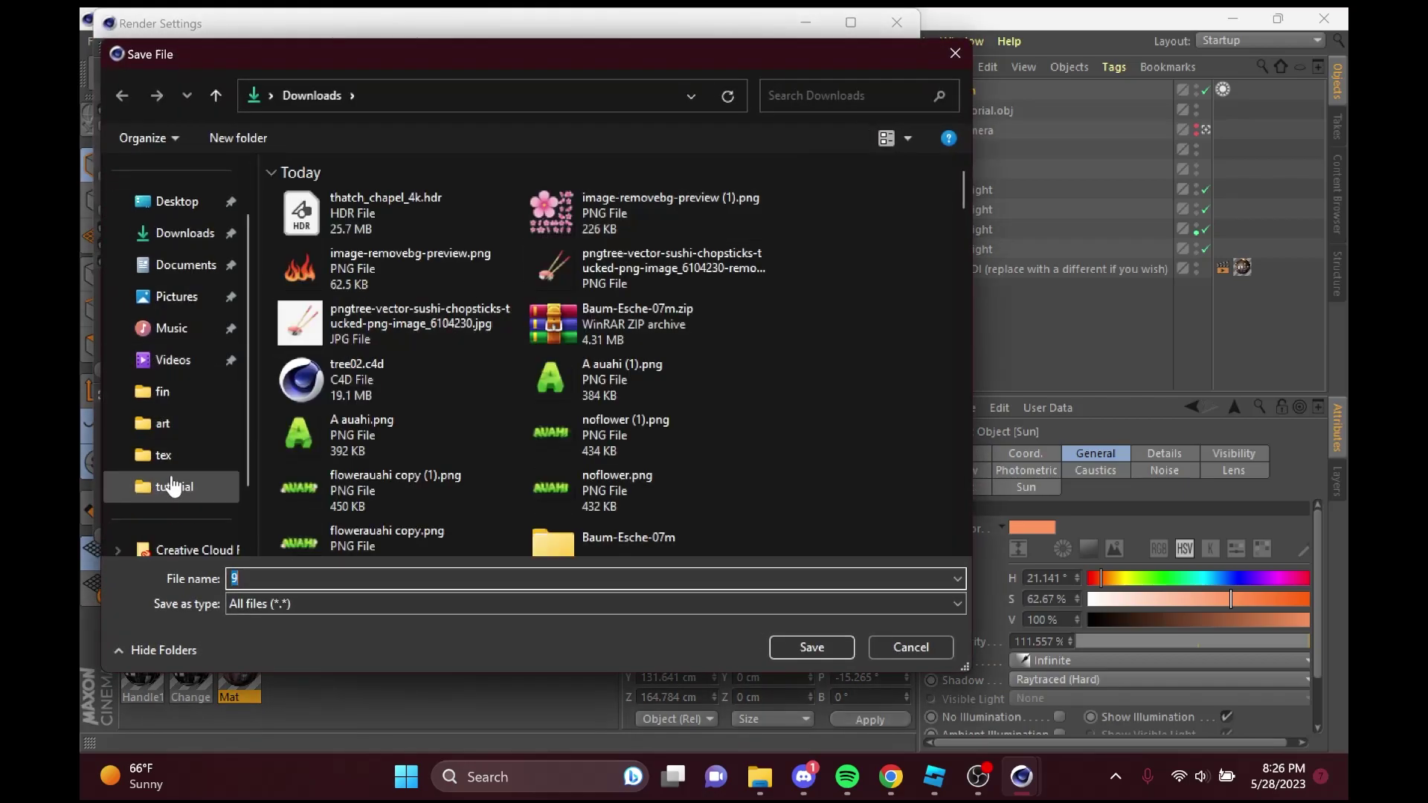
pyautogui.click(189, 402)
# Save renders as 'tutorial' in gfx stuff\renders, then close Render Settings.
pyautogui.click(376, 97)
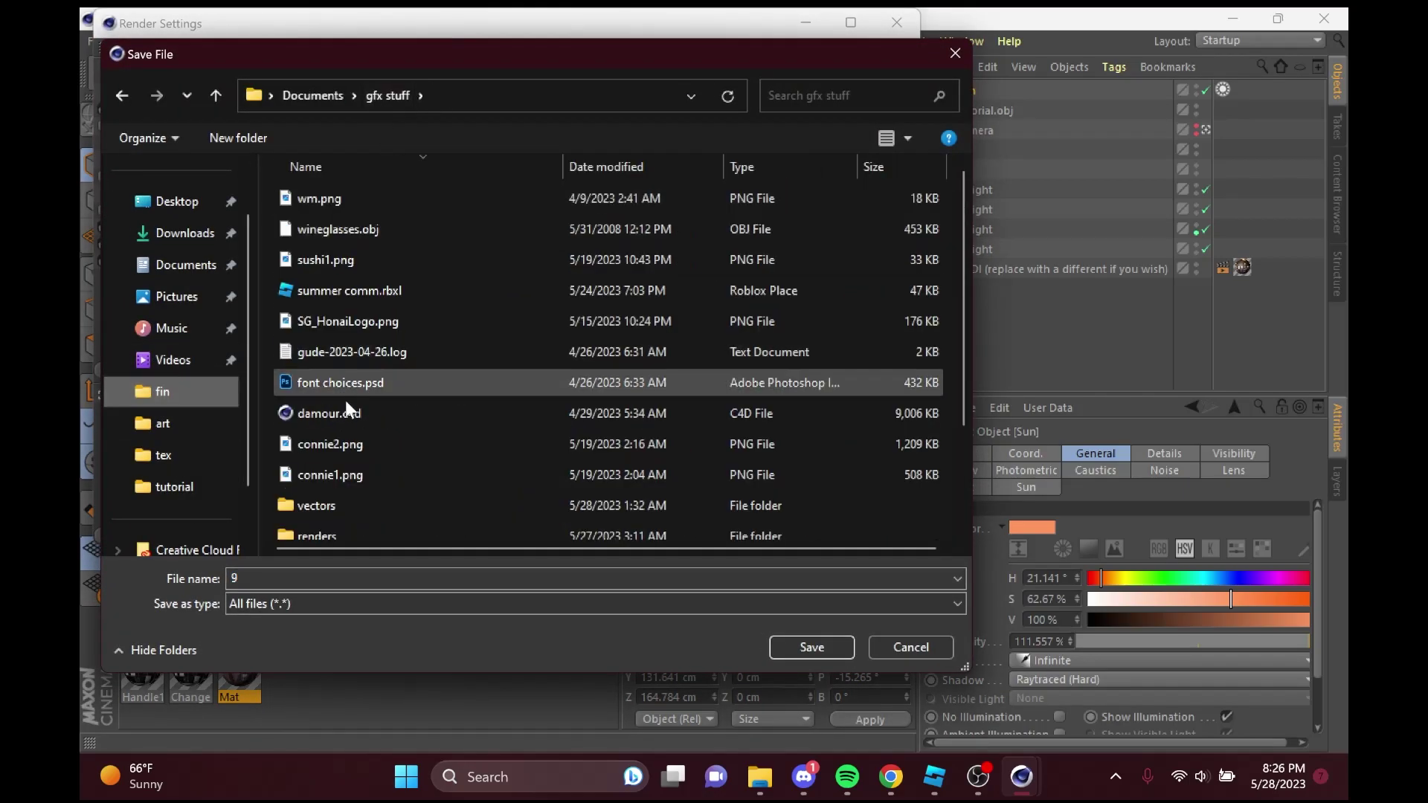
pyautogui.scroll(-2, 342, 417)
pyautogui.doubleClick(332, 408)
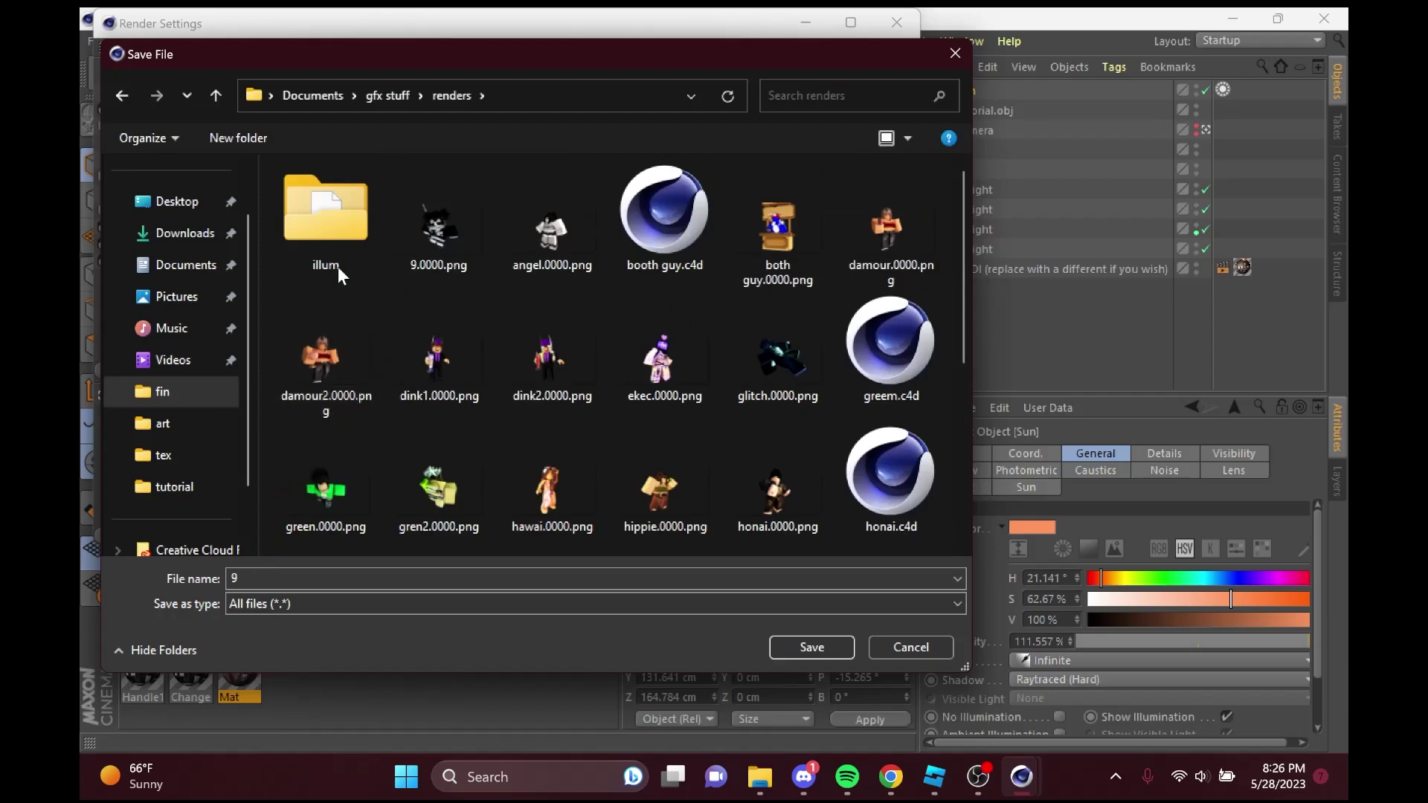
pyautogui.click(335, 578)
pyautogui.press('BackSpace')
pyautogui.write('tutorial')
pyautogui.press('Return')
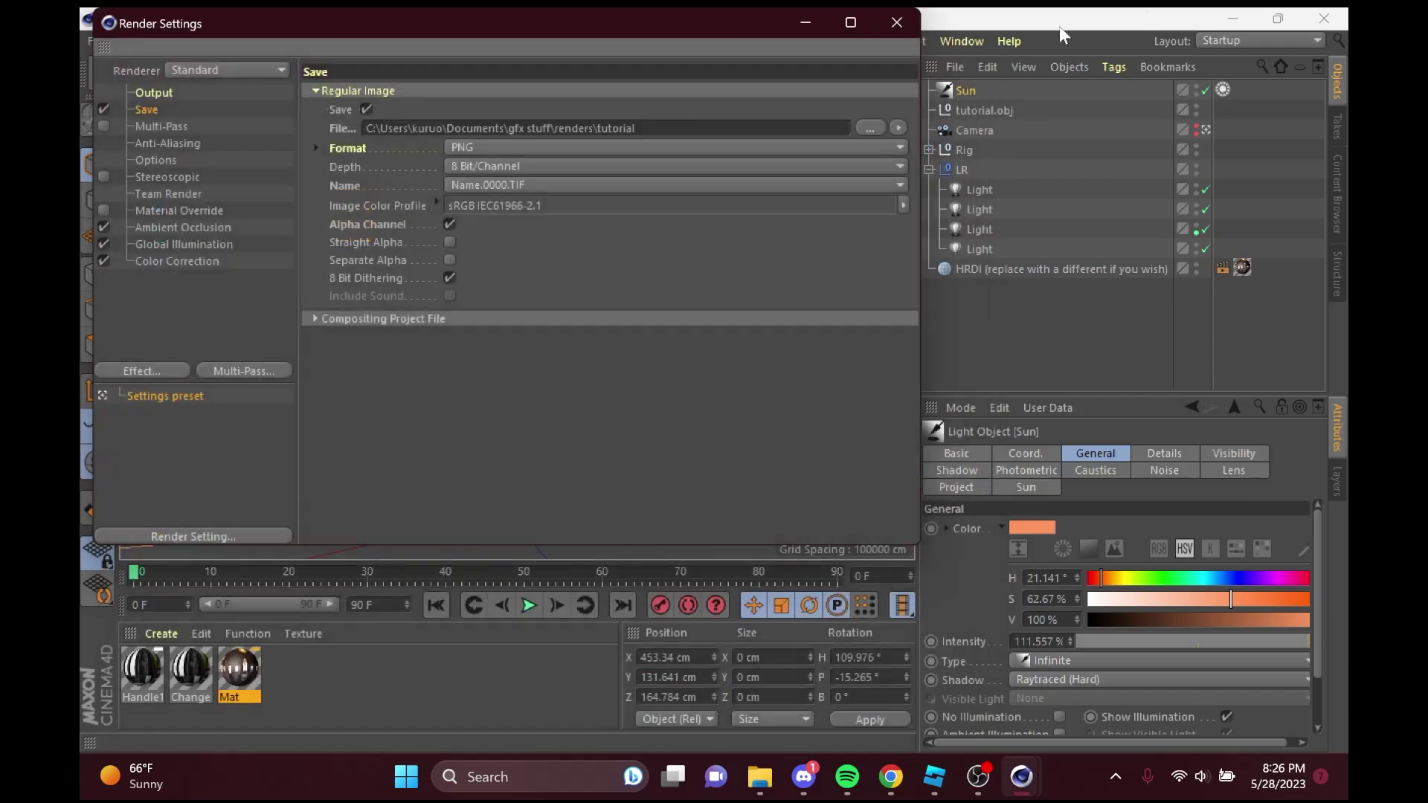
pyautogui.click(897, 23)
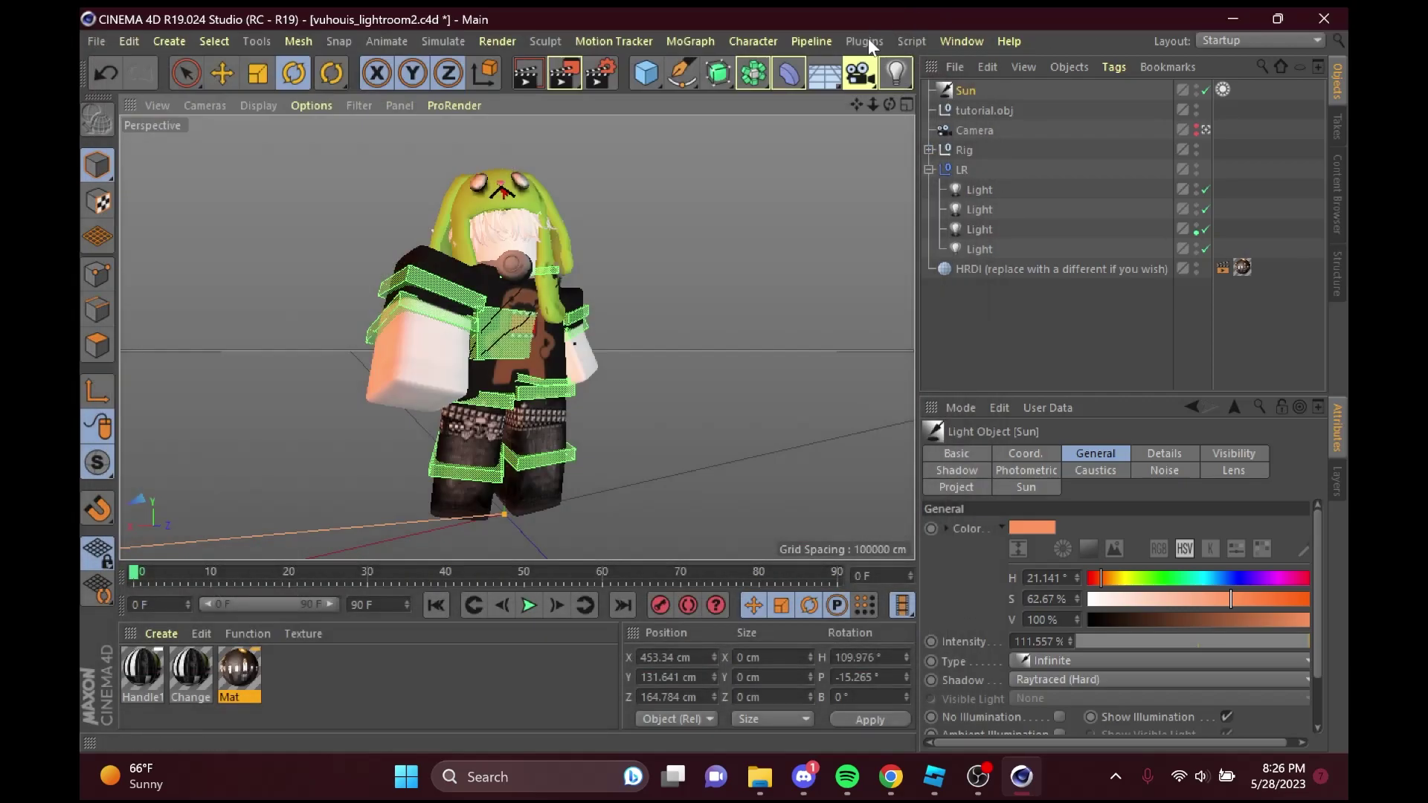
pyautogui.click(601, 74)
pyautogui.moveTo(426, 34); pyautogui.dragTo(949, 153)
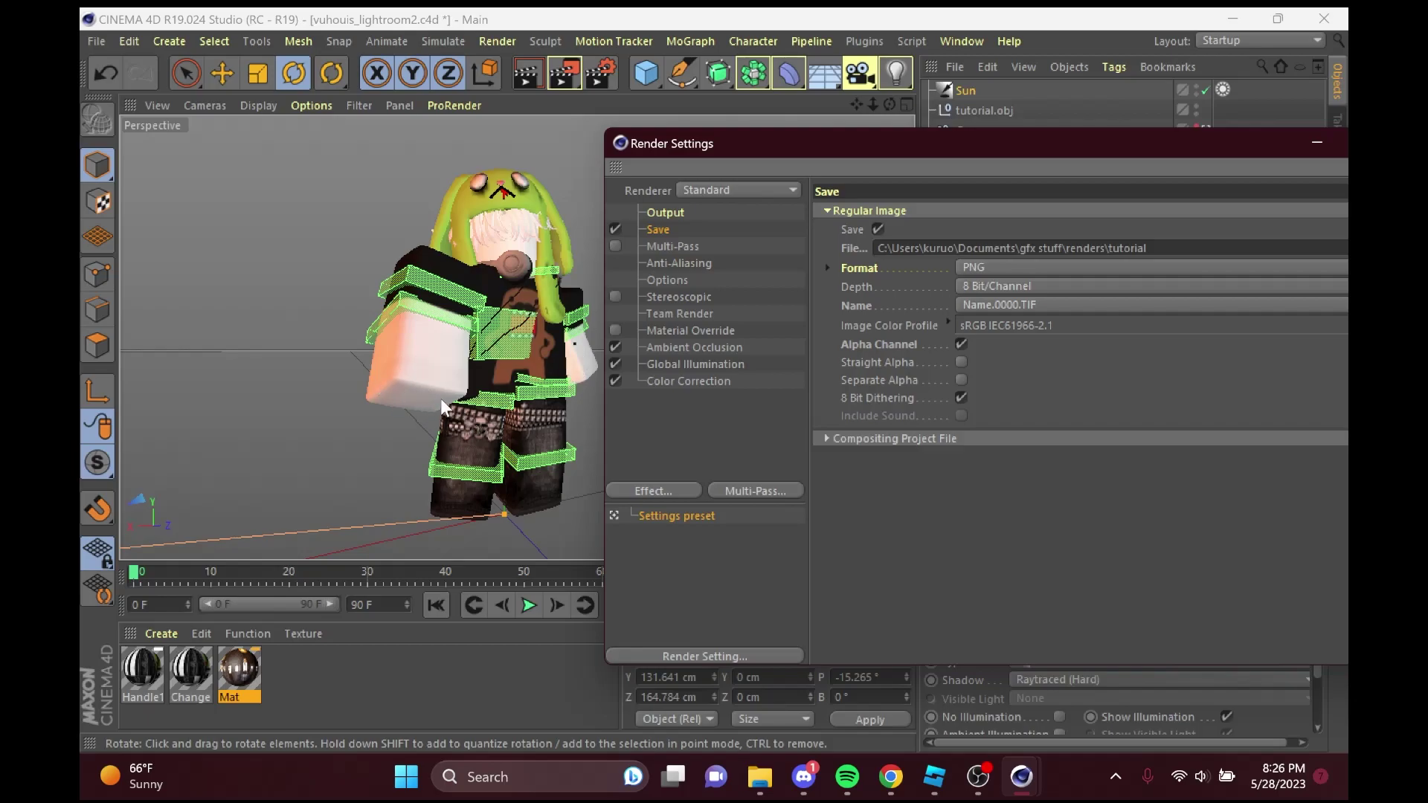
pyautogui.moveTo(783, 142); pyautogui.dragTo(668, 97)
pyautogui.click(581, 221)
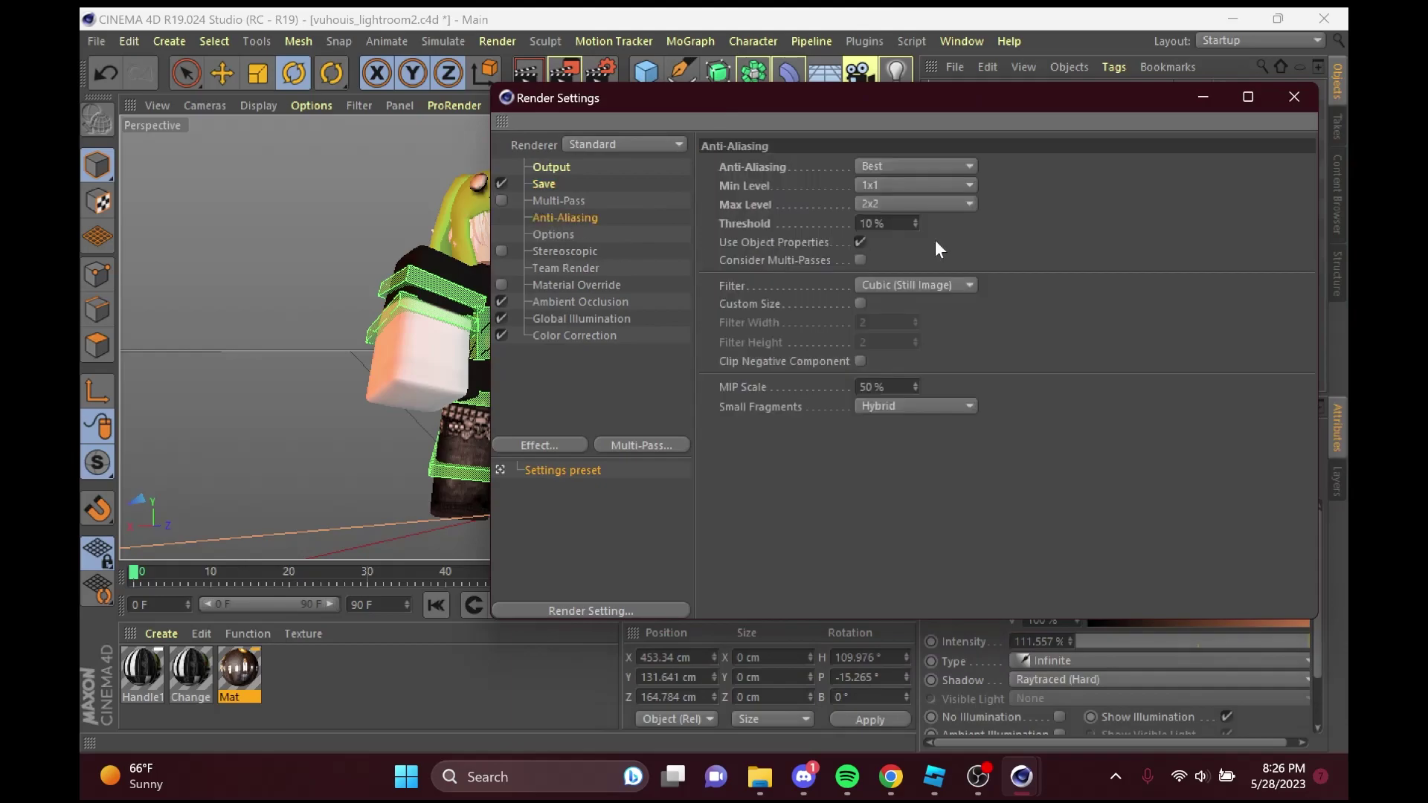
pyautogui.click(870, 189)
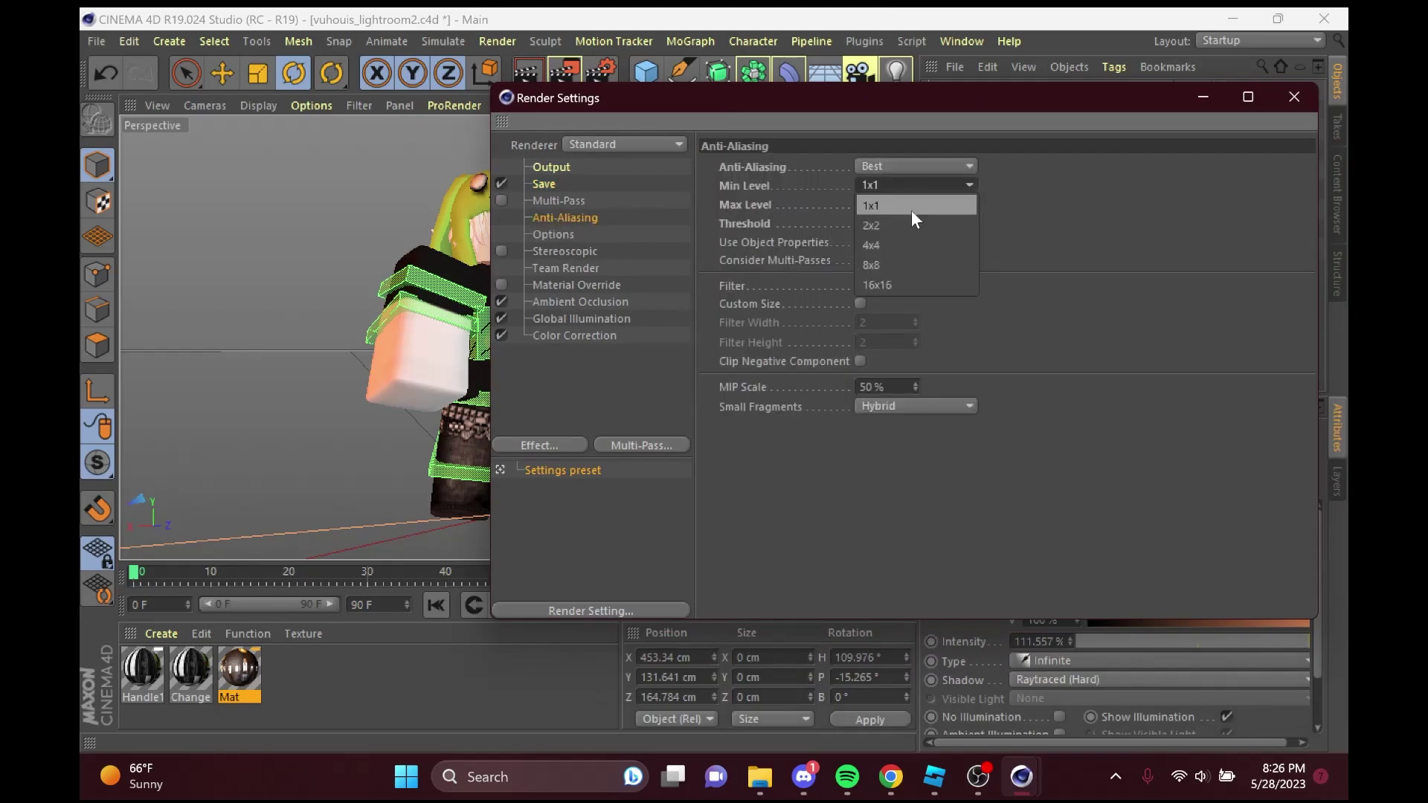
pyautogui.click(1029, 208)
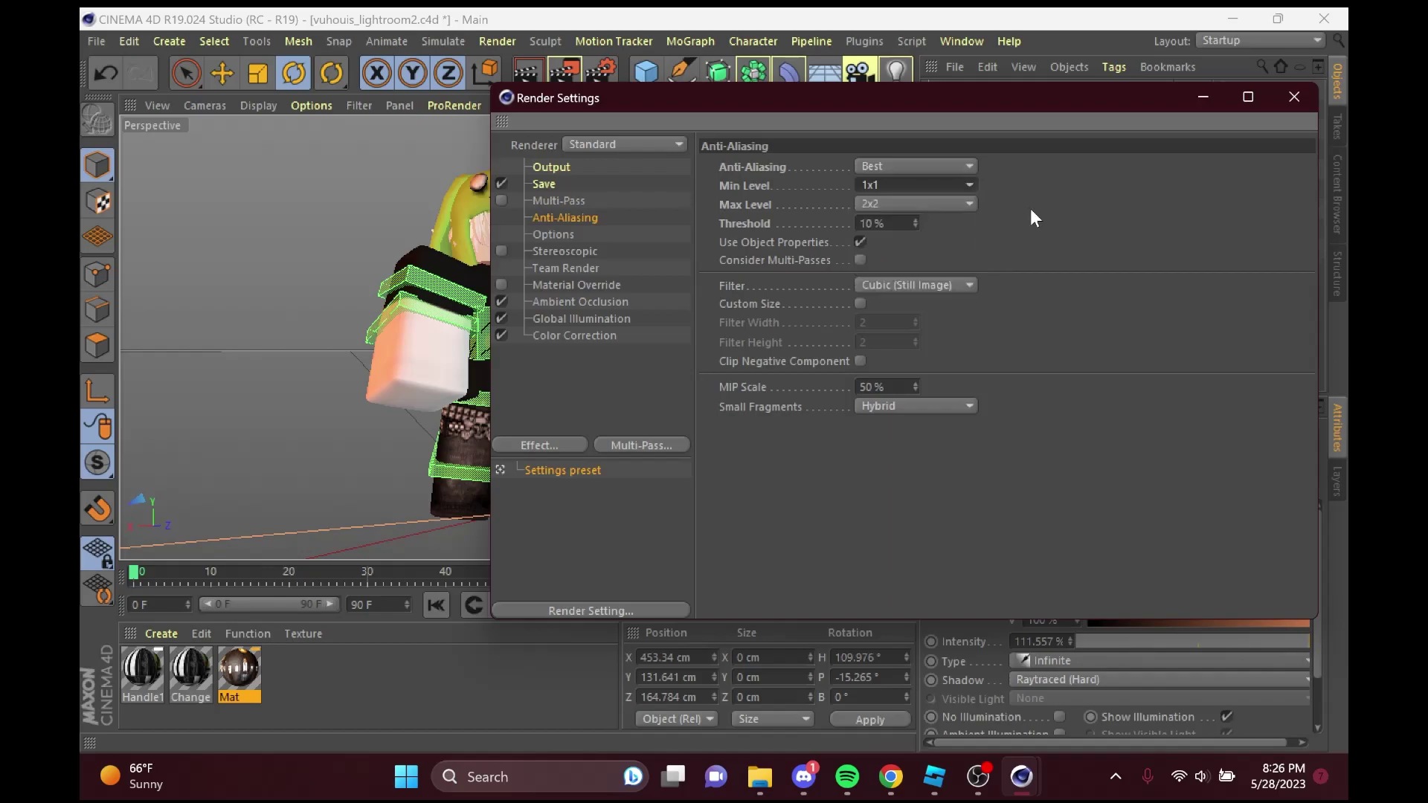
pyautogui.click(929, 185)
pyautogui.click(1055, 185)
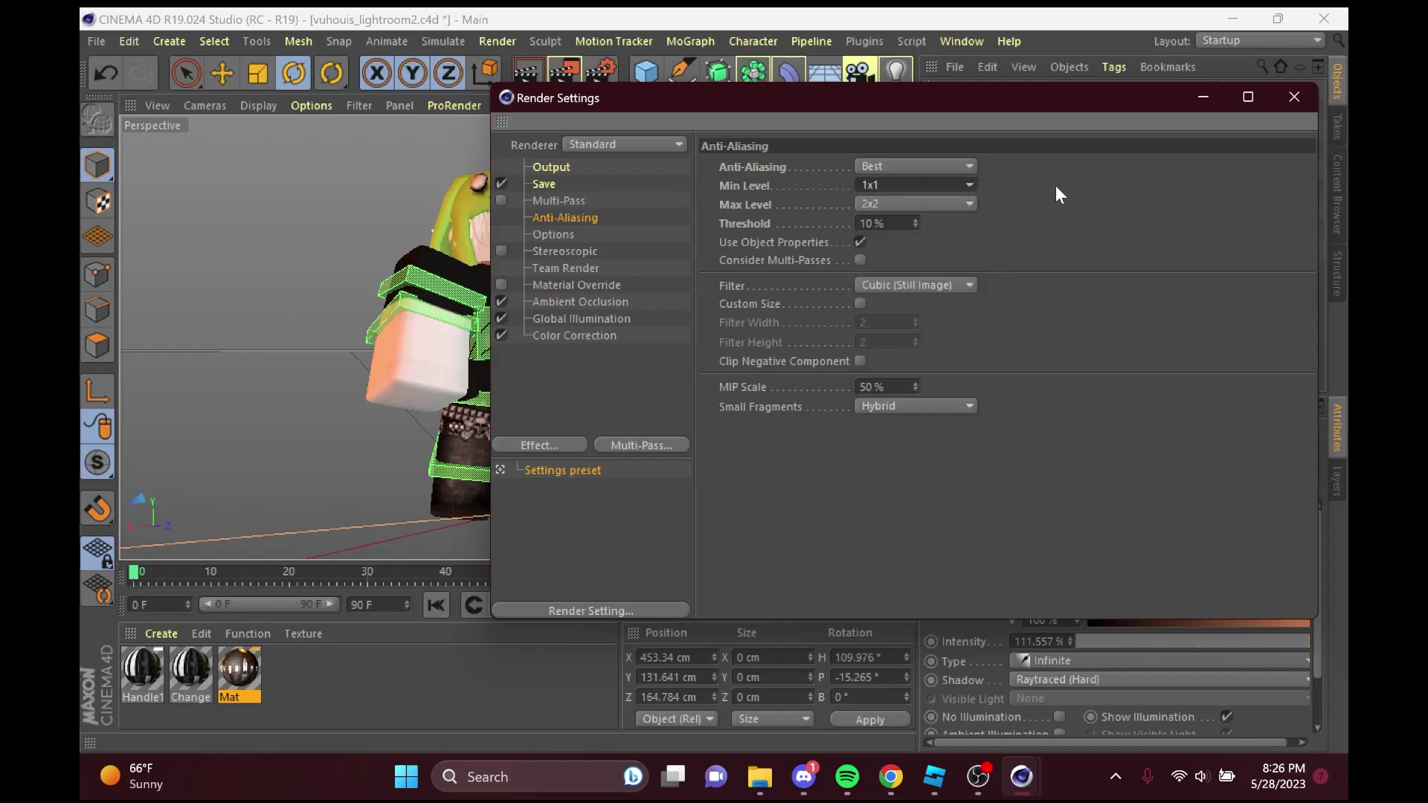
pyautogui.click(1293, 97)
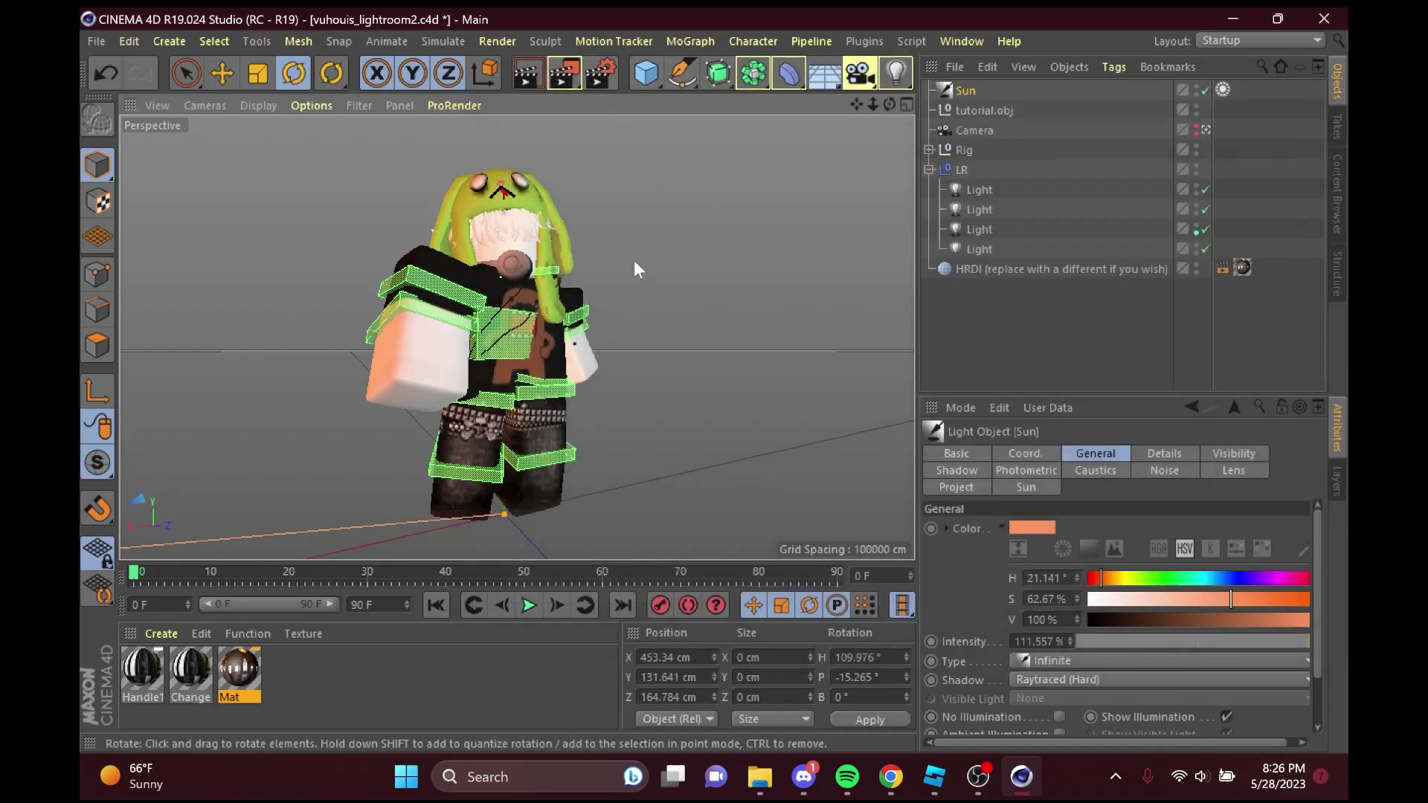
# Render the character to the Picture Viewer as 1920x1080 tutorial.0000.png and inspect it.
pyautogui.click(564, 74)
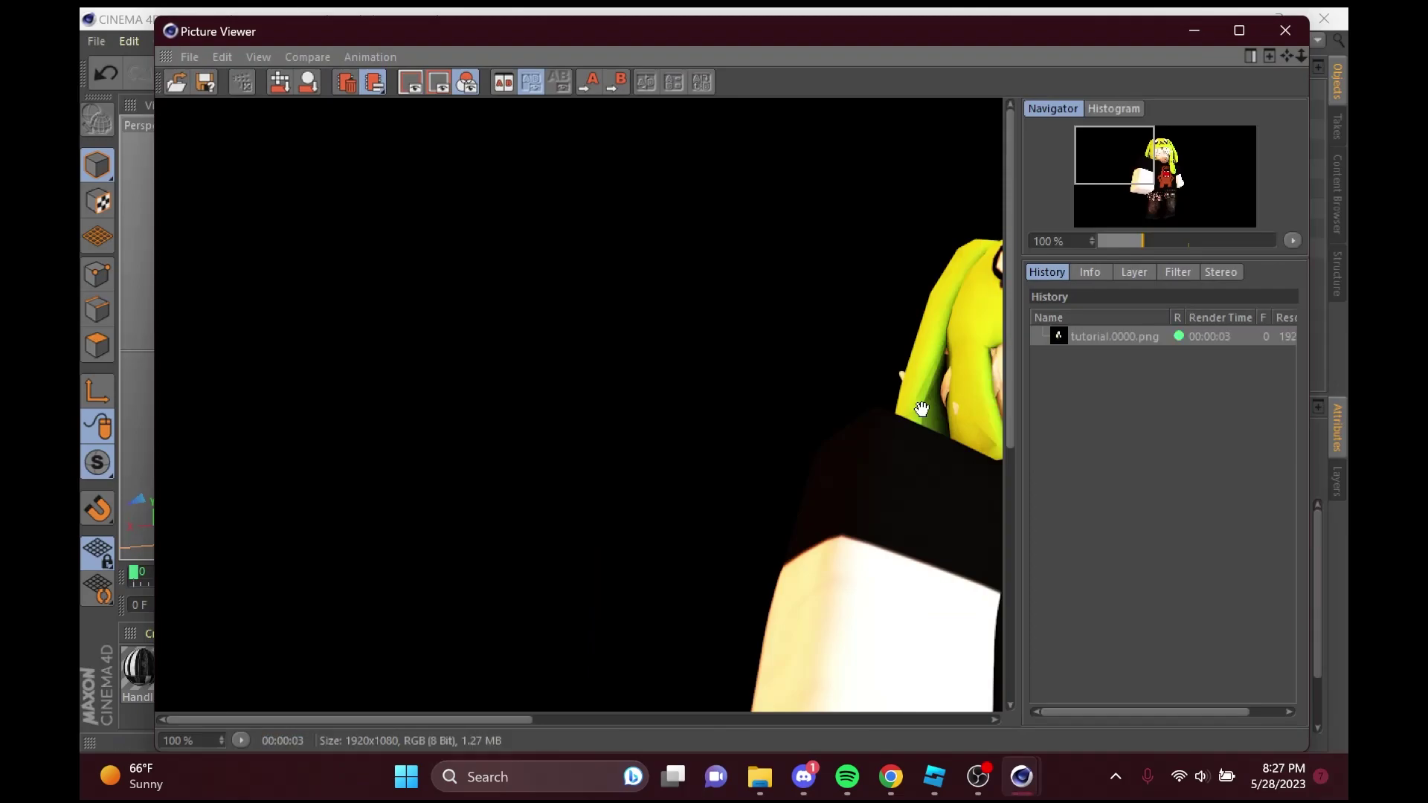
pyautogui.scroll(-4, 921, 408)
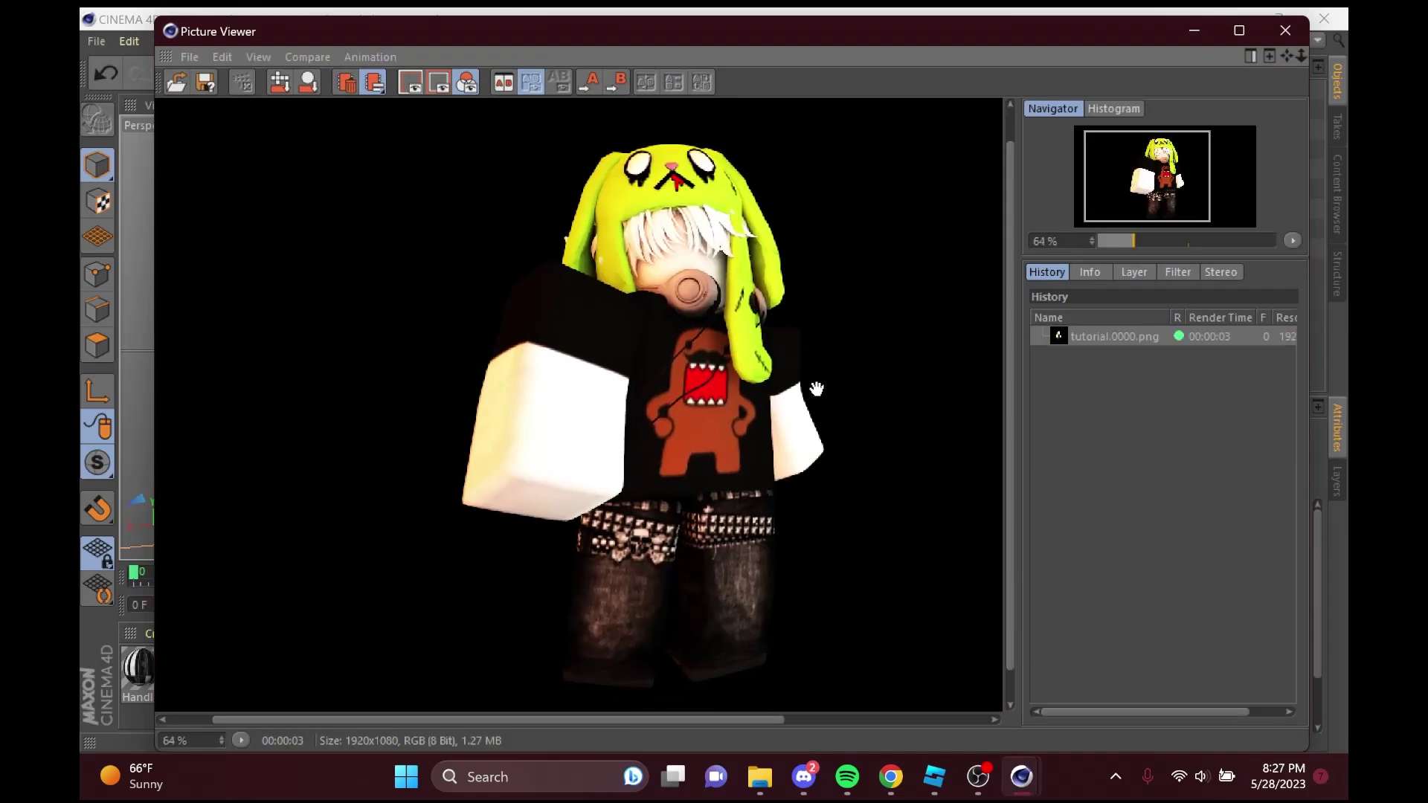
pyautogui.scroll(4, 721, 274)
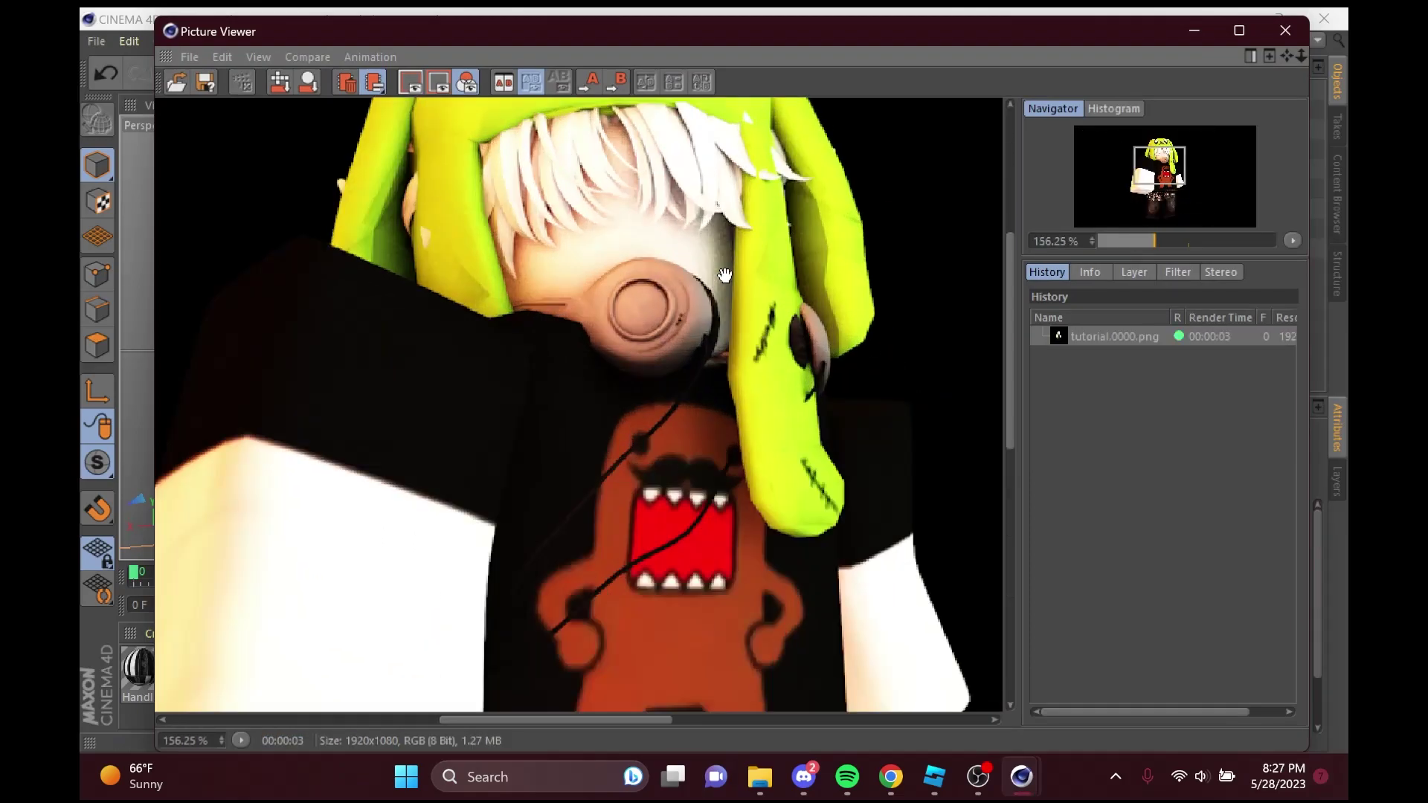
pyautogui.scroll(-4, 728, 286)
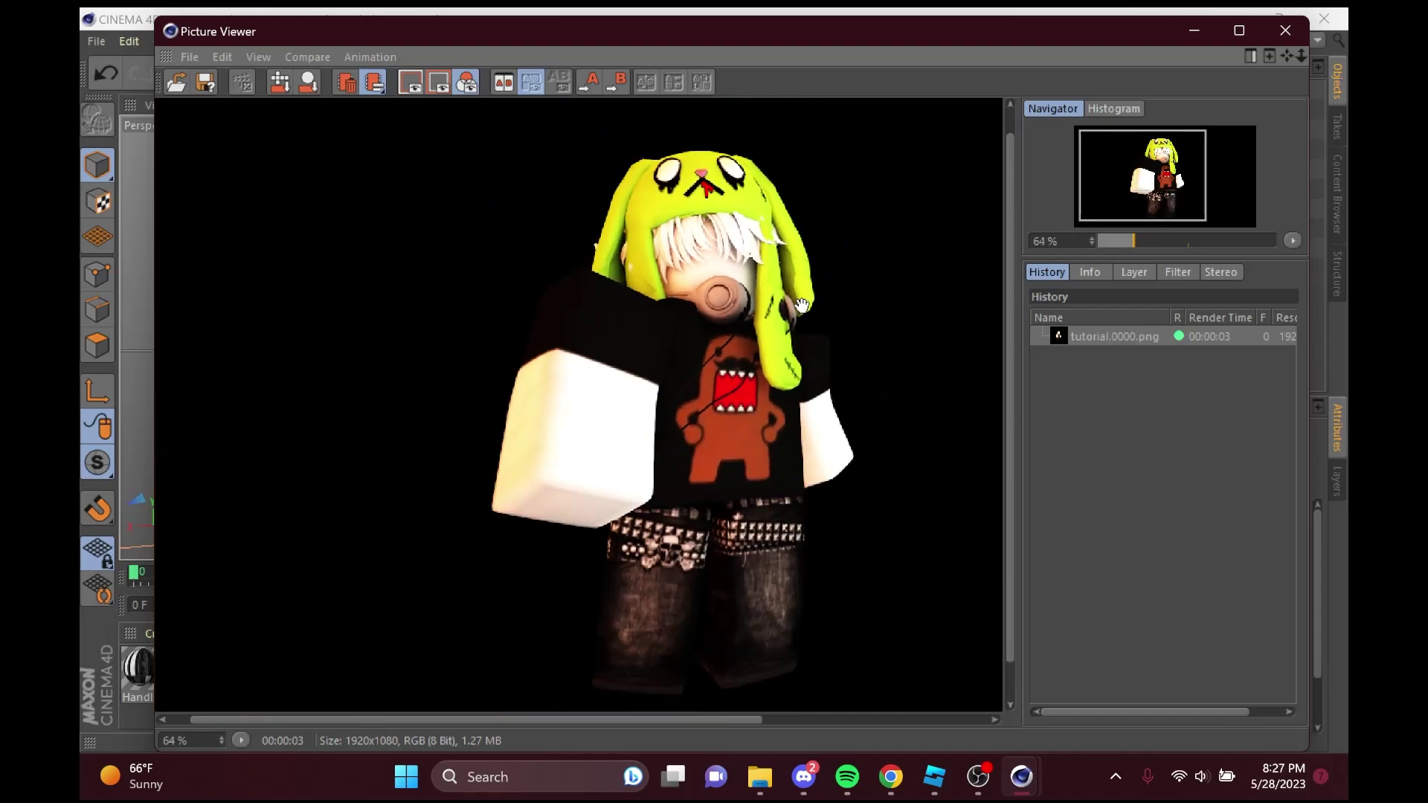
pyautogui.scroll(-1, 774, 346)
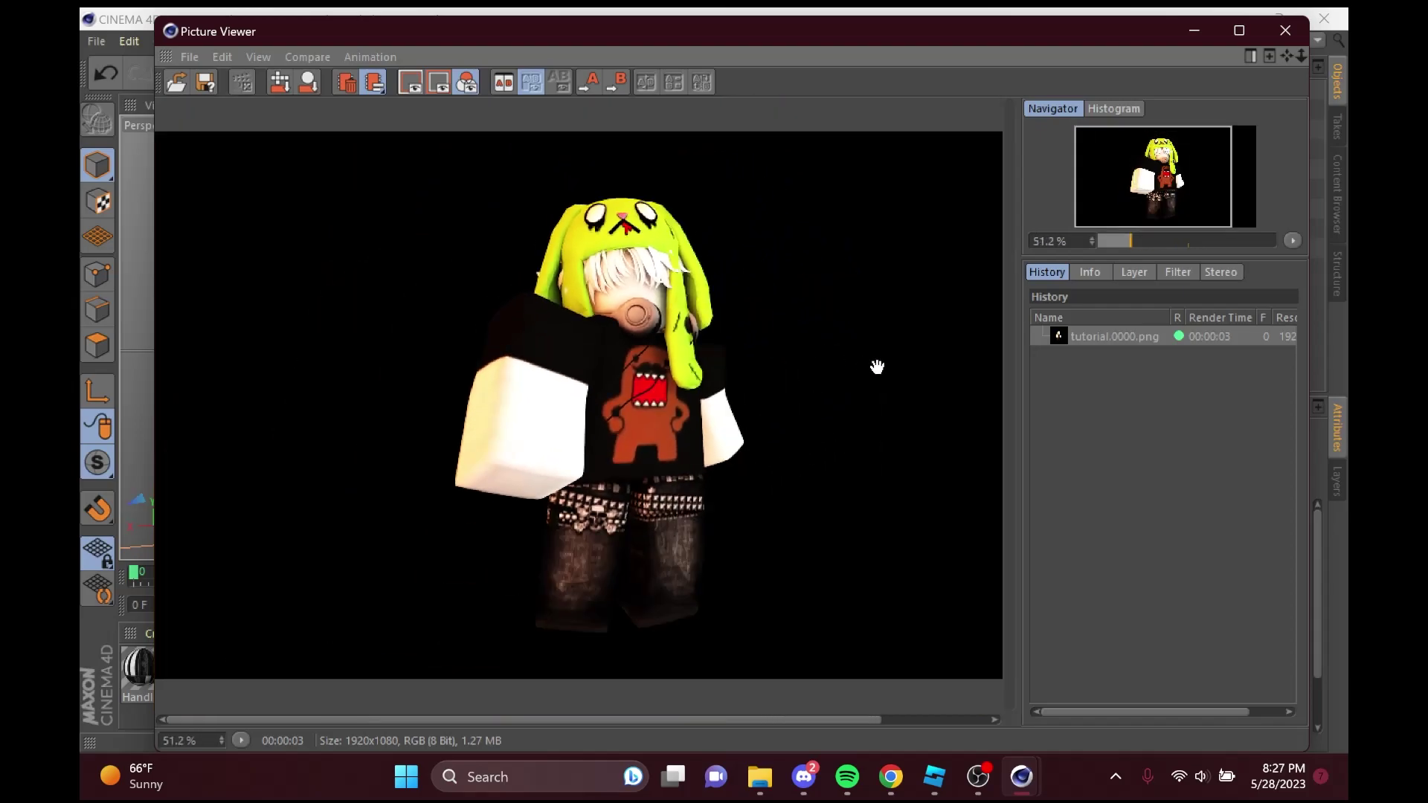
# Close the Picture Viewer and select tutorial.0000.png in File Explorer's renders folder.
pyautogui.click(1294, 30)
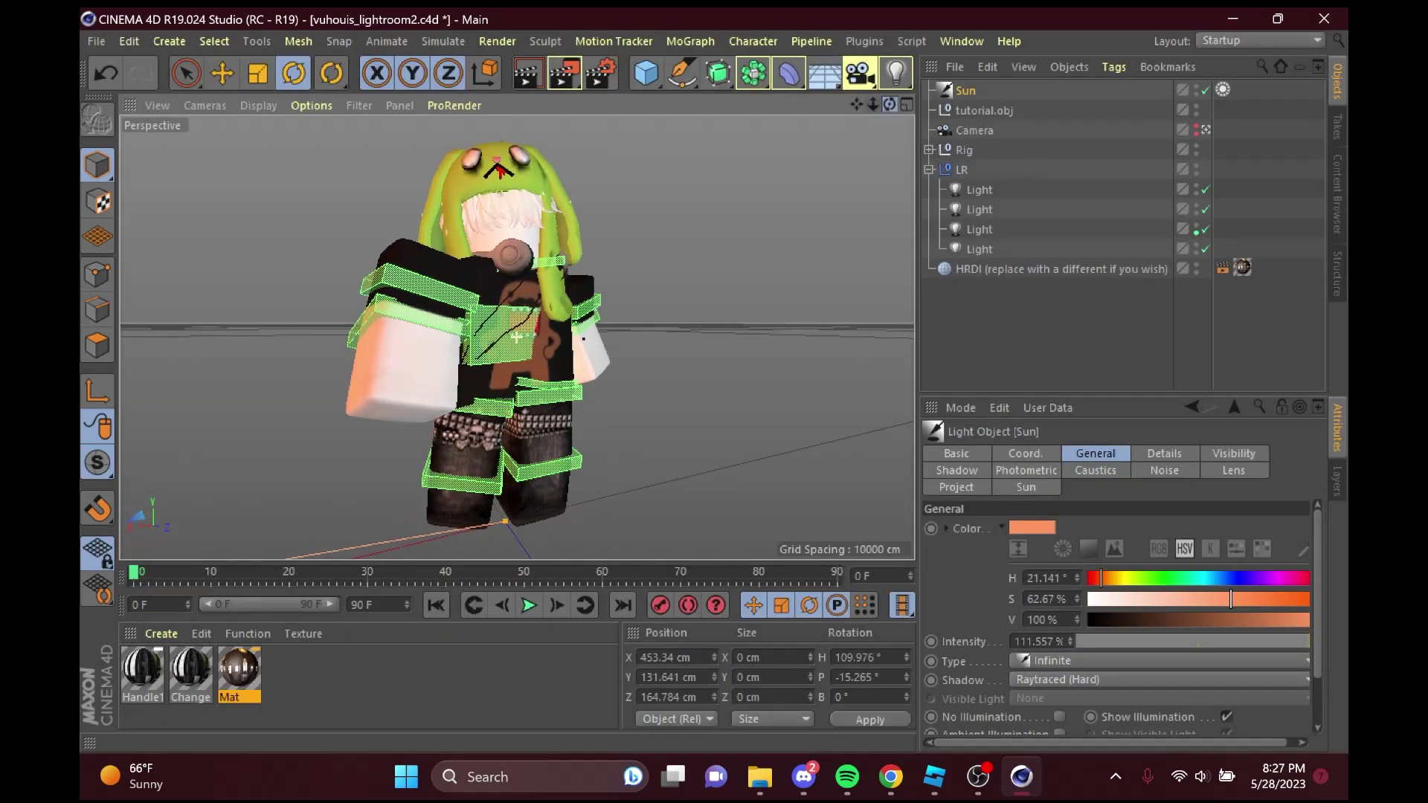
pyautogui.moveTo(874, 97); pyautogui.dragTo(877, 99)
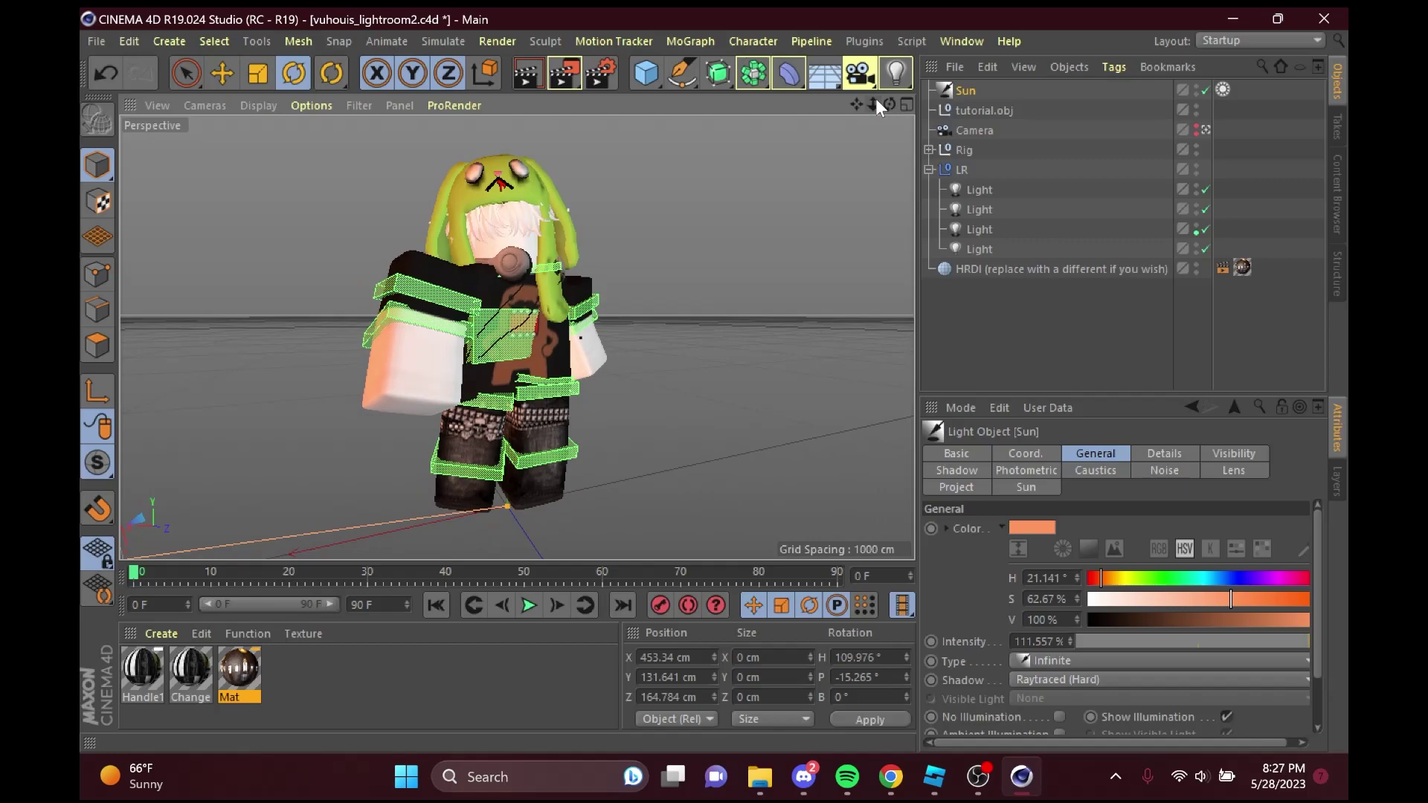
pyautogui.click(760, 776)
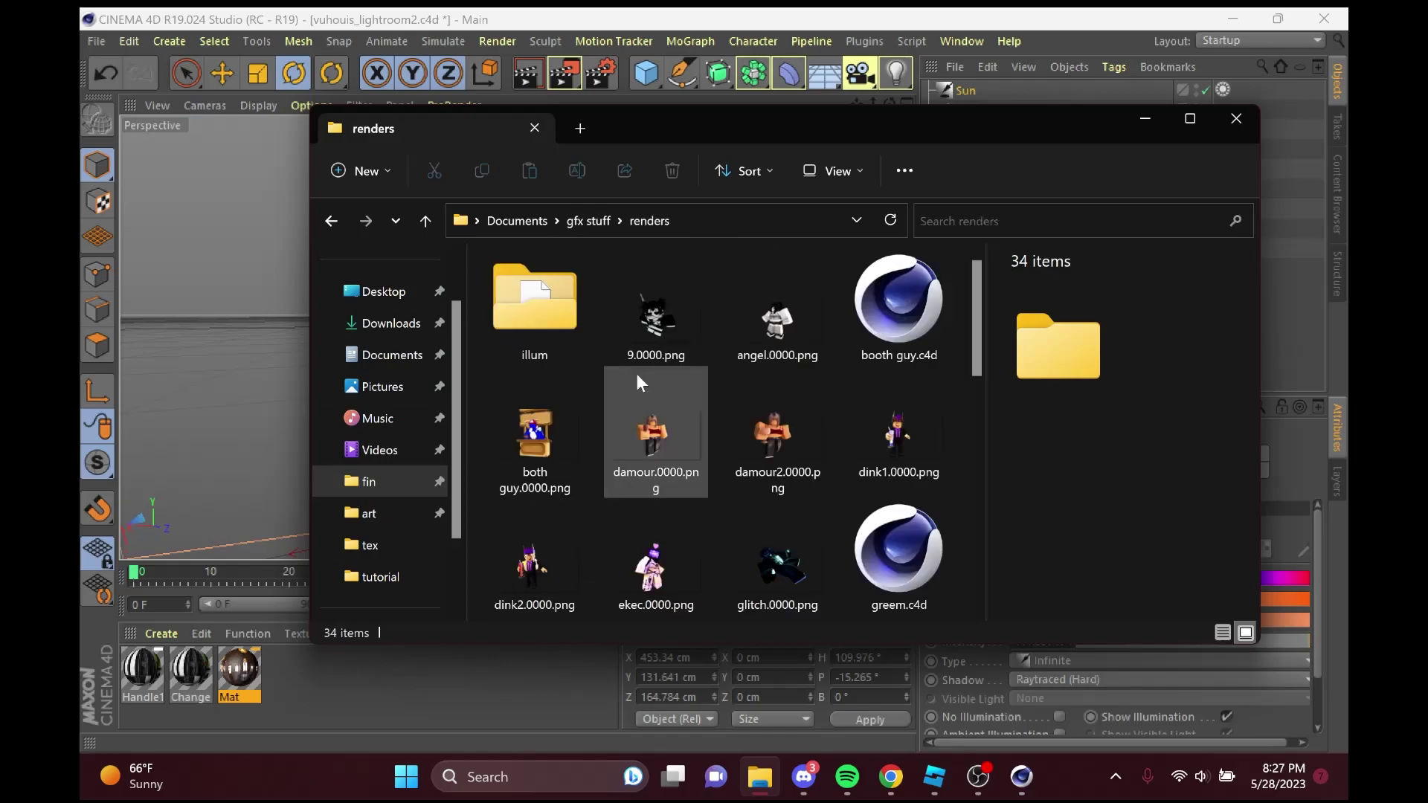
pyautogui.scroll(-5, 676, 448)
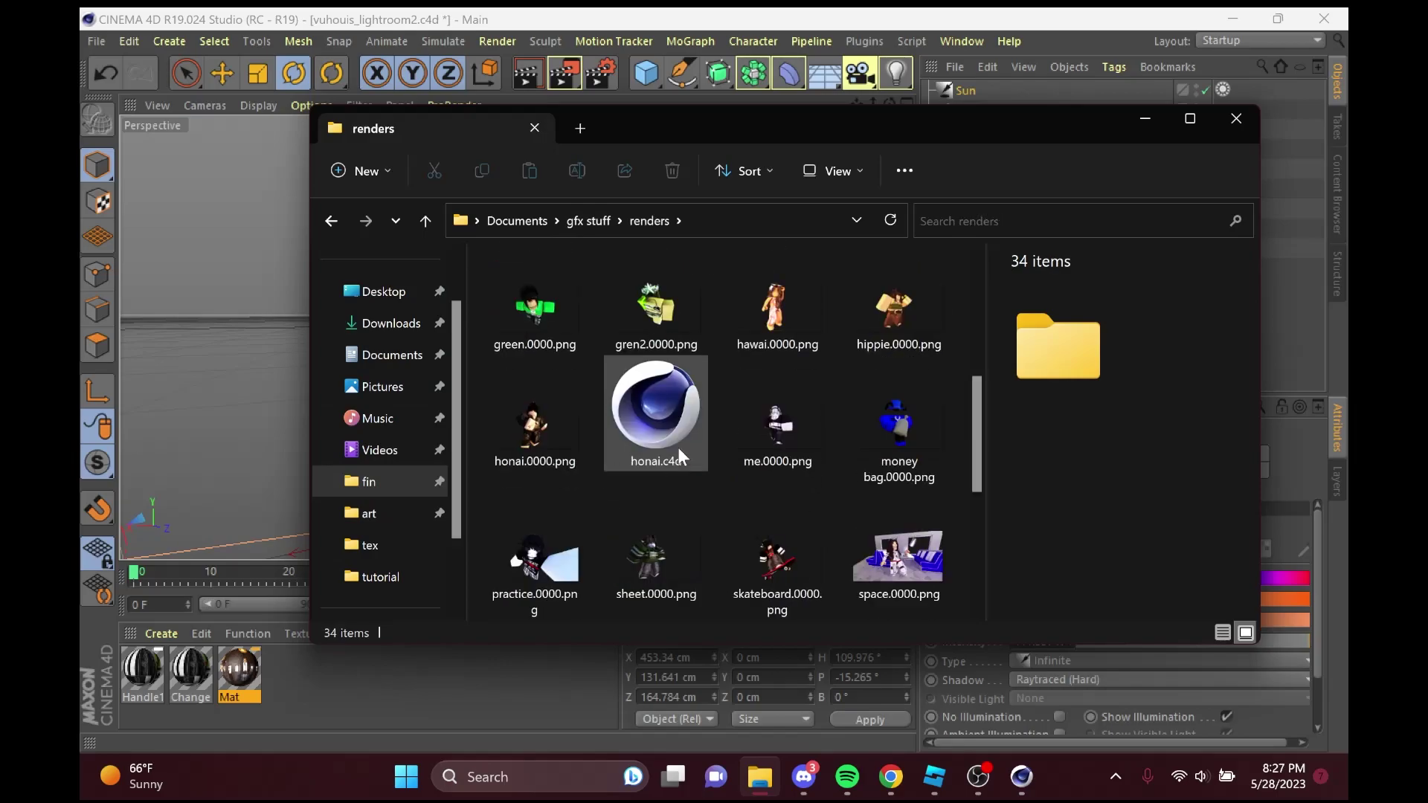
pyautogui.scroll(-5, 677, 448)
pyautogui.click(677, 447)
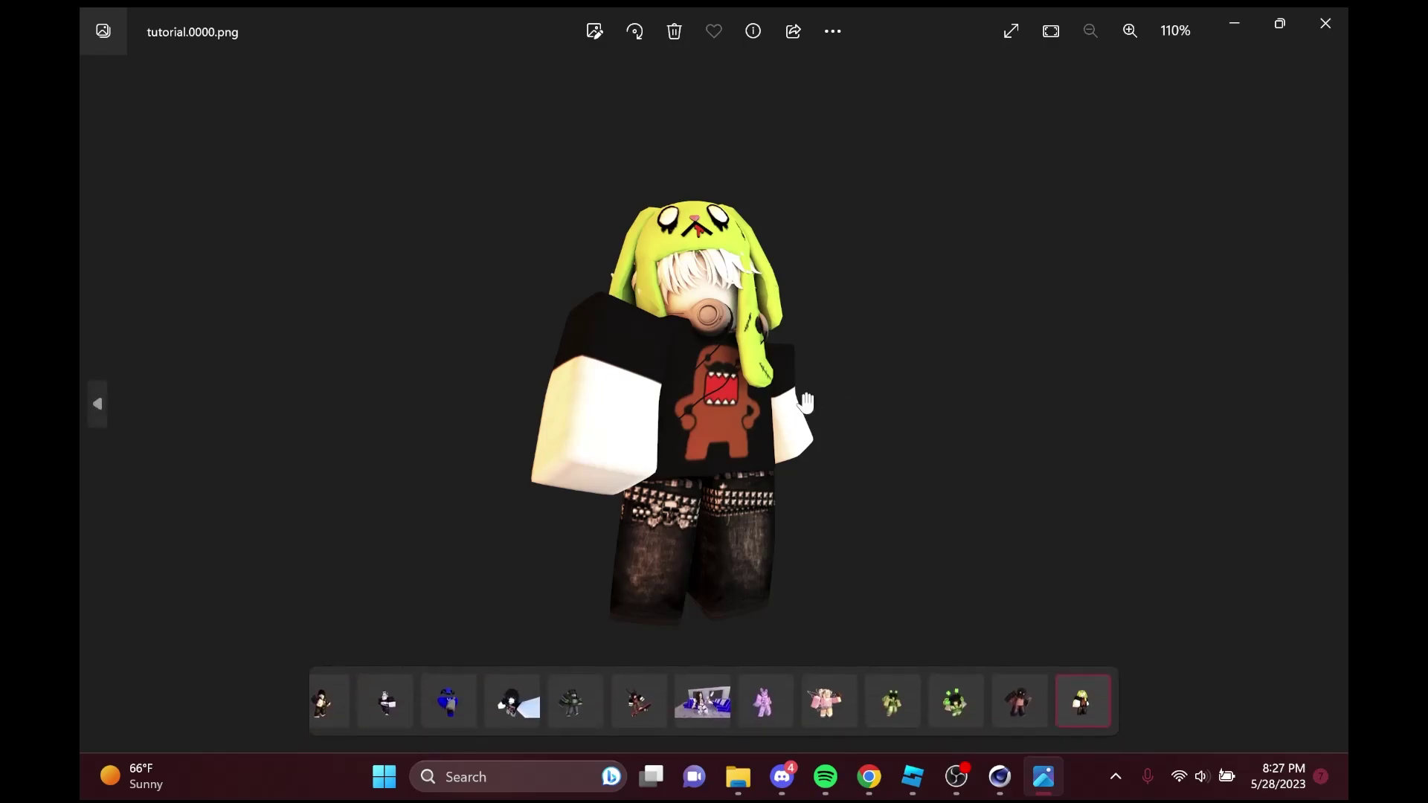
# Zoom in and out on tutorial.0000.png in Photos to check the transparent background.
pyautogui.scroll(4, 806, 402)
pyautogui.scroll(-2, 840, 426)
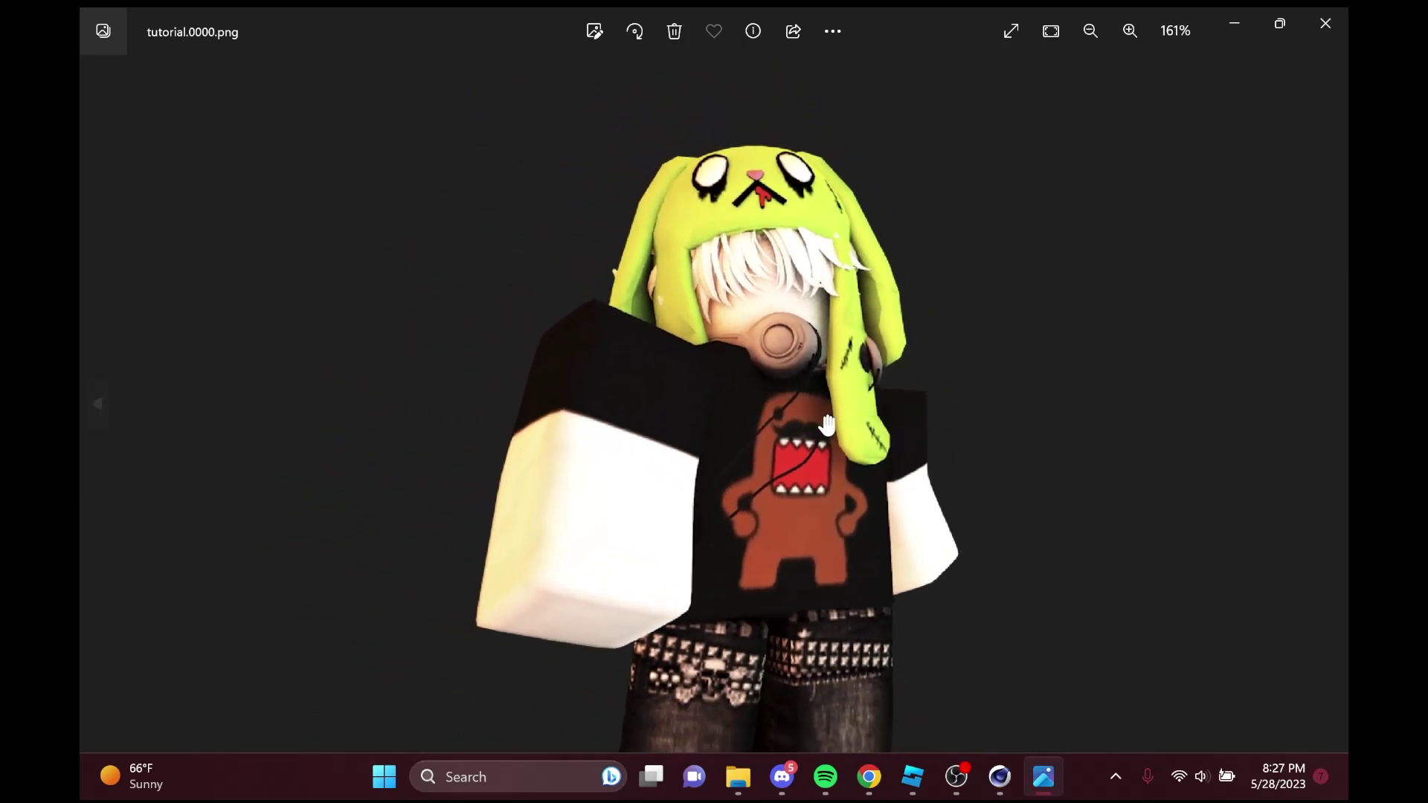
pyautogui.scroll(-1, 840, 426)
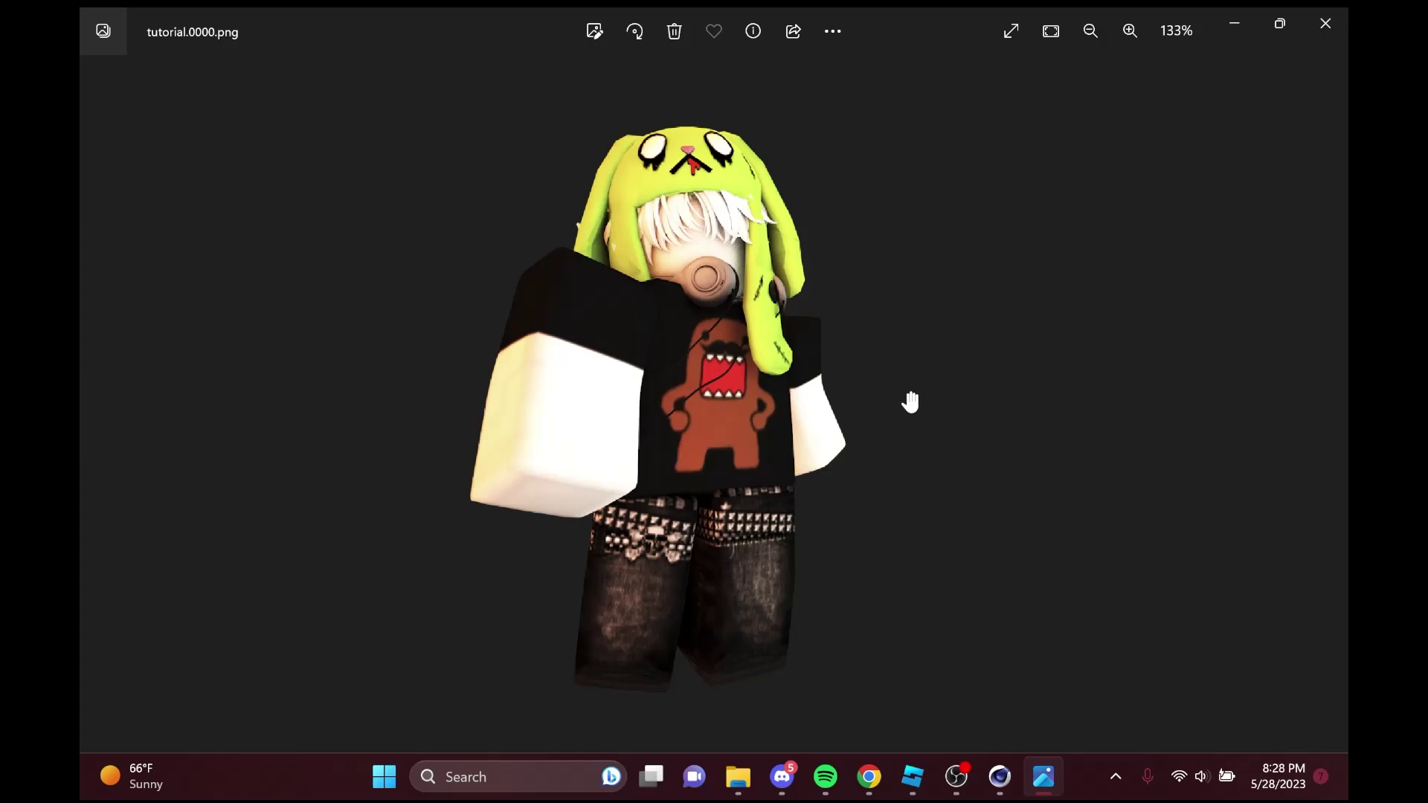
# Close Photos and bring the Cinema 4D scene back to the front.
pyautogui.click(1325, 23)
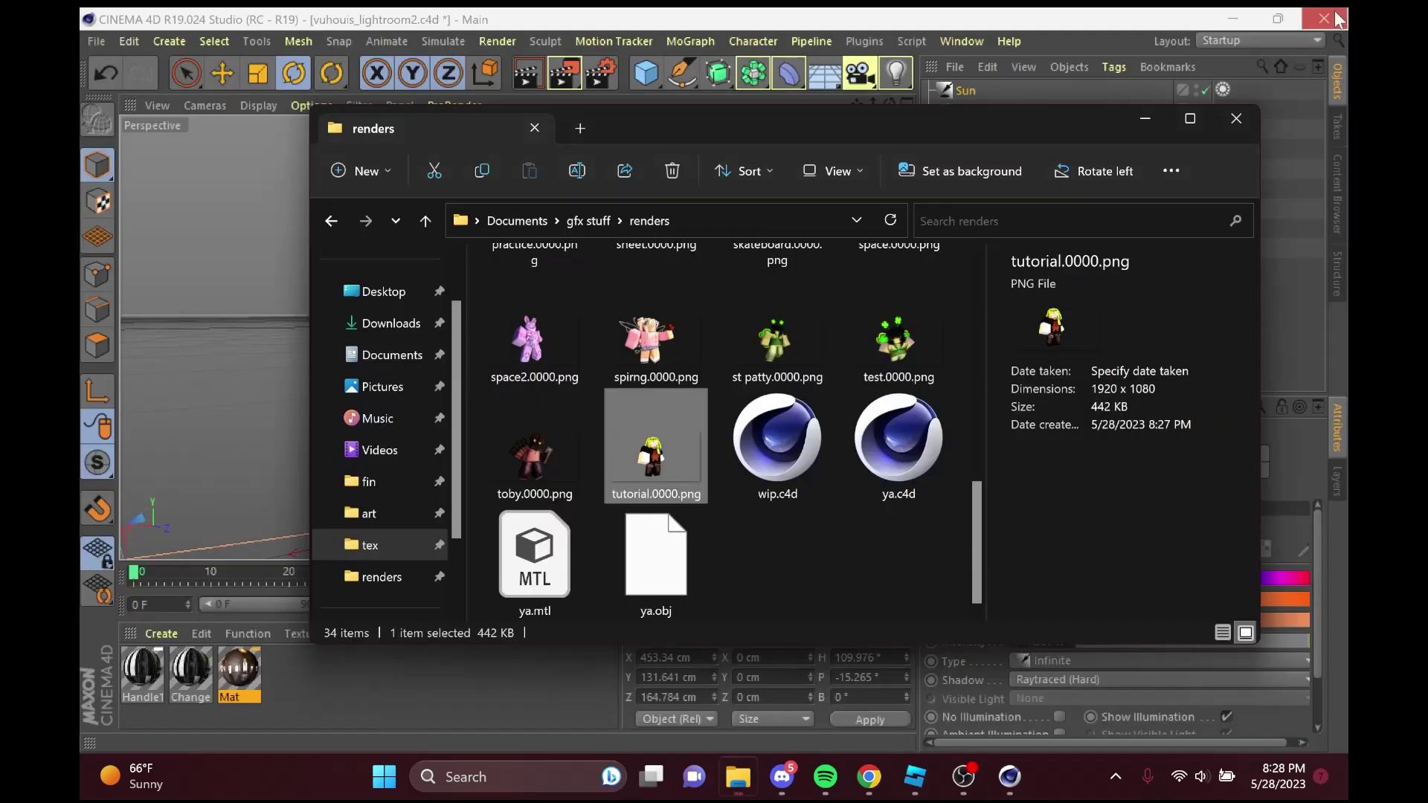
pyautogui.click(955, 725)
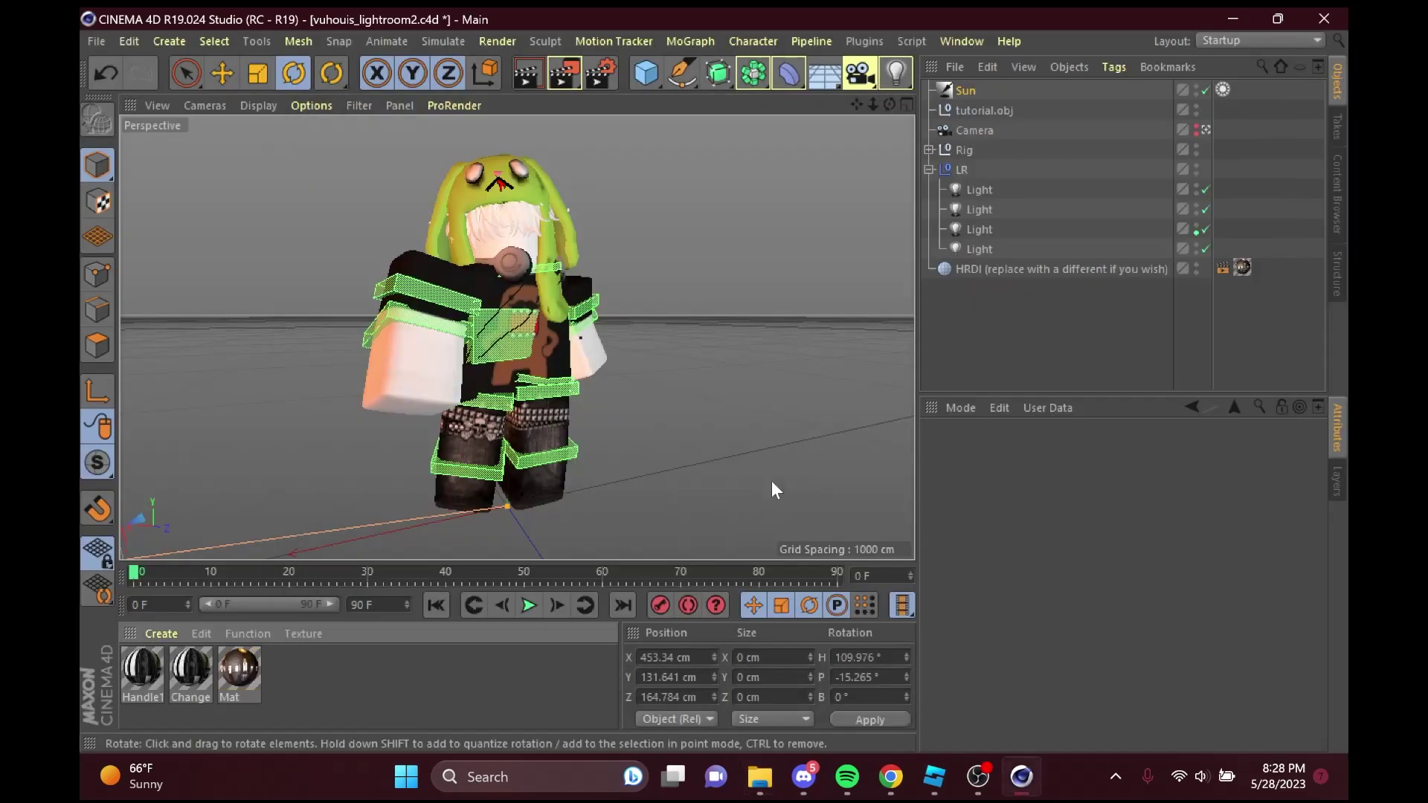